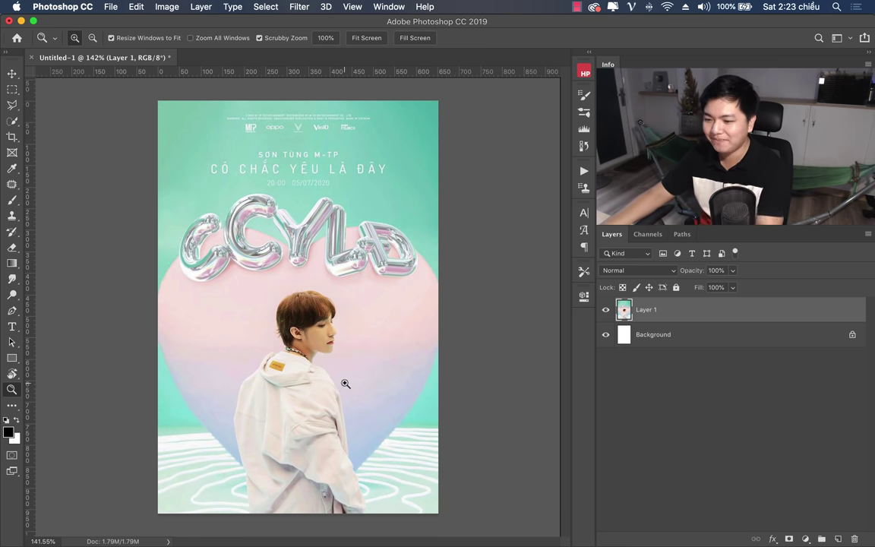
Quick Look the typo effect.psb reference in the poster CCYLD folder, then return to Photoshop.
{"action": "mouse_move", "coordinate": [160, 532]}
{"action": "left_click", "coordinate": [110, 523]}
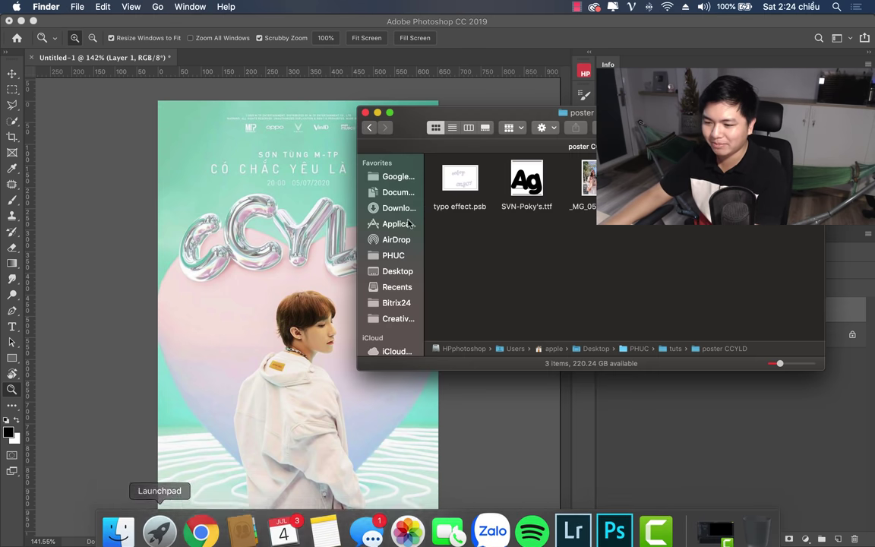
{"action": "left_click", "coordinate": [471, 190]}
{"action": "key", "text": "space"}
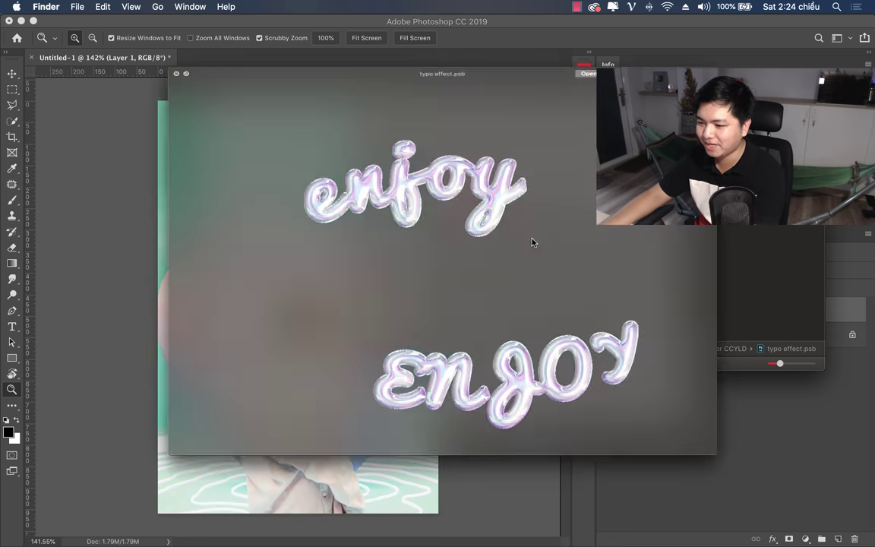
{"action": "key", "text": "space"}
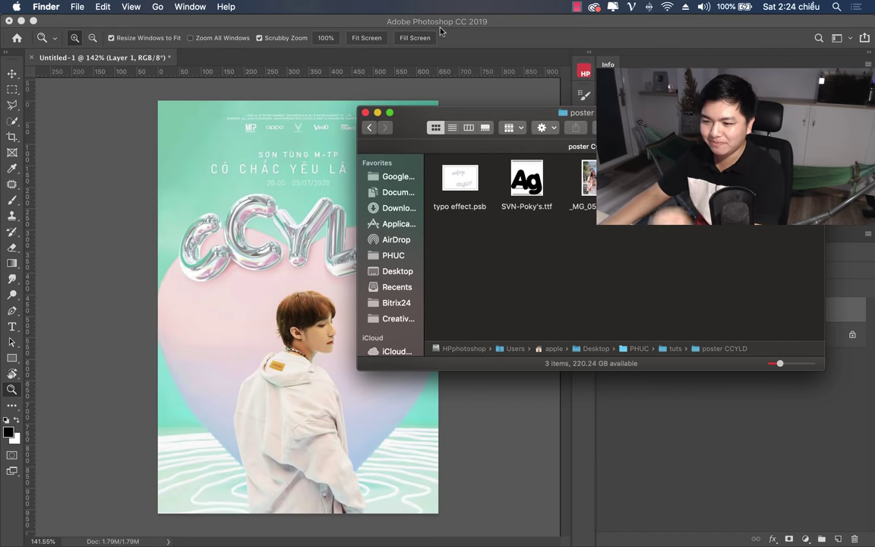
{"action": "left_click", "coordinate": [184, 110]}
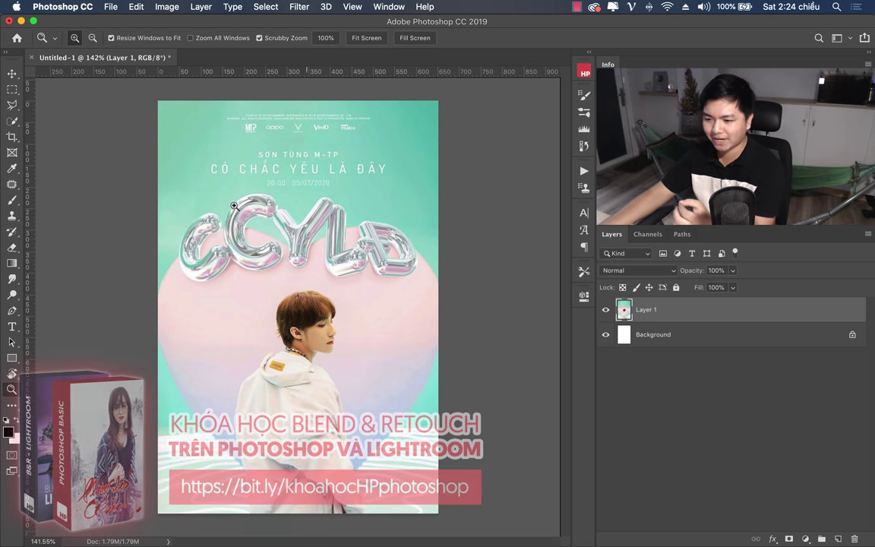
{"action": "left_click", "coordinate": [110, 7]}
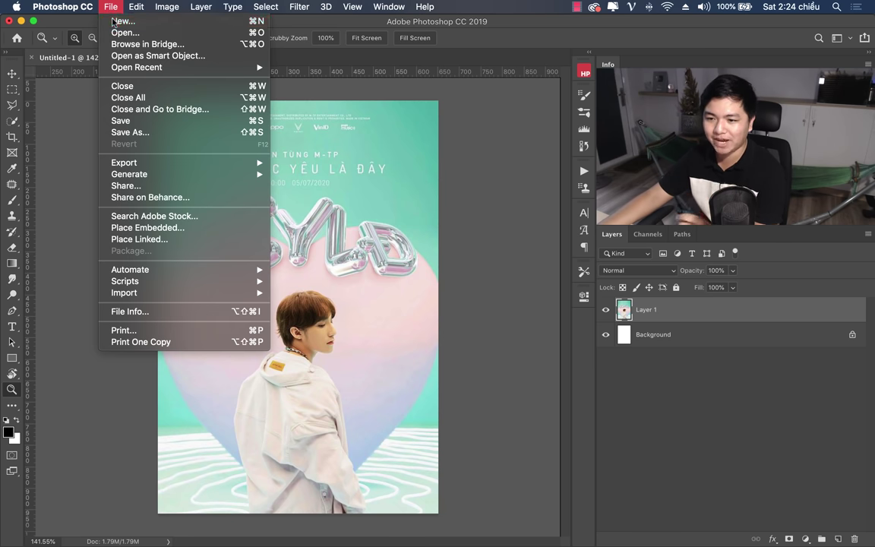
Create a blank A4 portrait print document, then switch back to the Untitled-1 poster.
{"action": "left_click", "coordinate": [123, 20]}
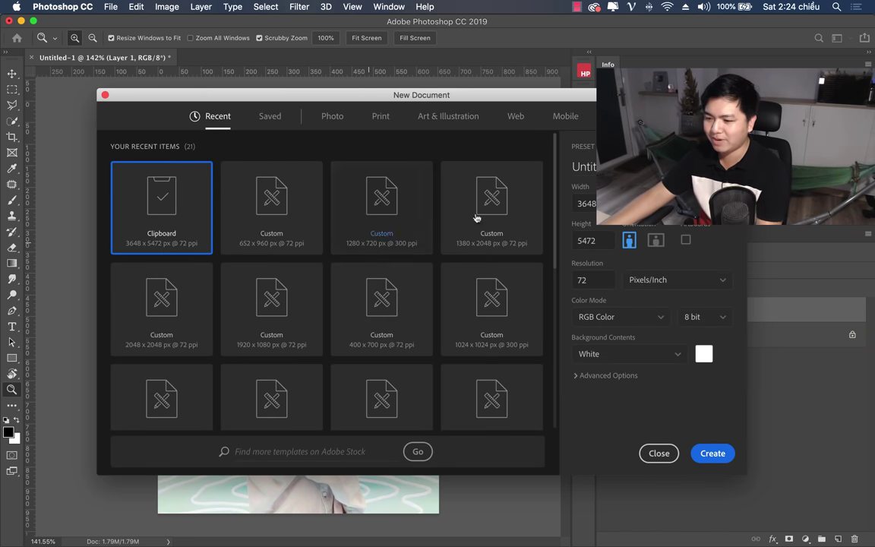
{"action": "left_click", "coordinate": [381, 115]}
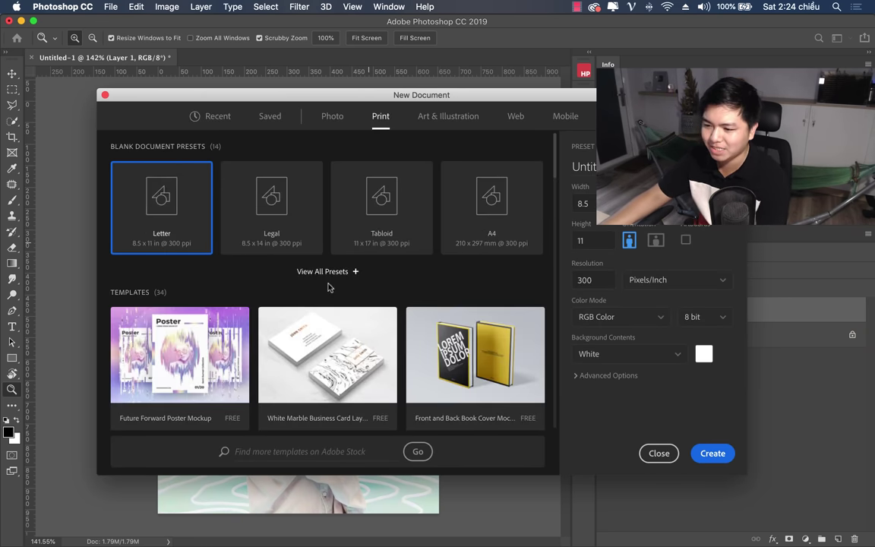
{"action": "left_click", "coordinate": [526, 217]}
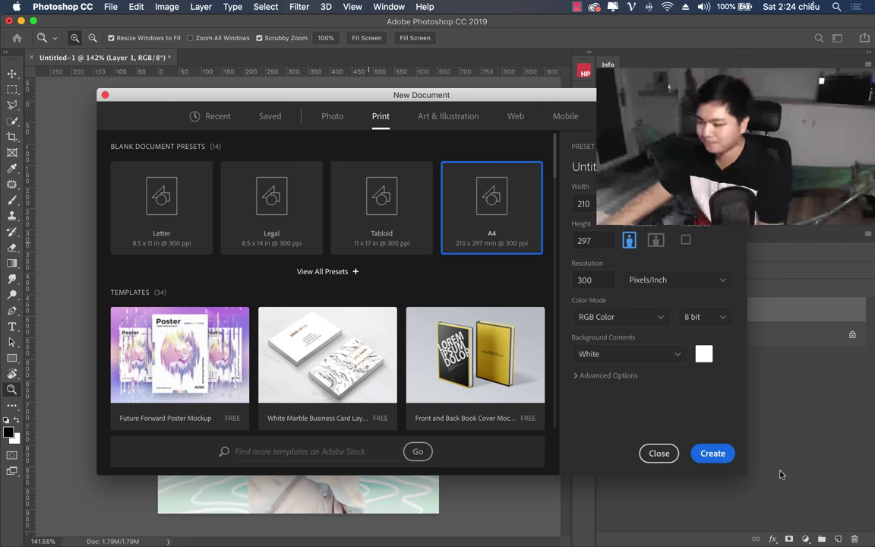
{"action": "left_click", "coordinate": [710, 455]}
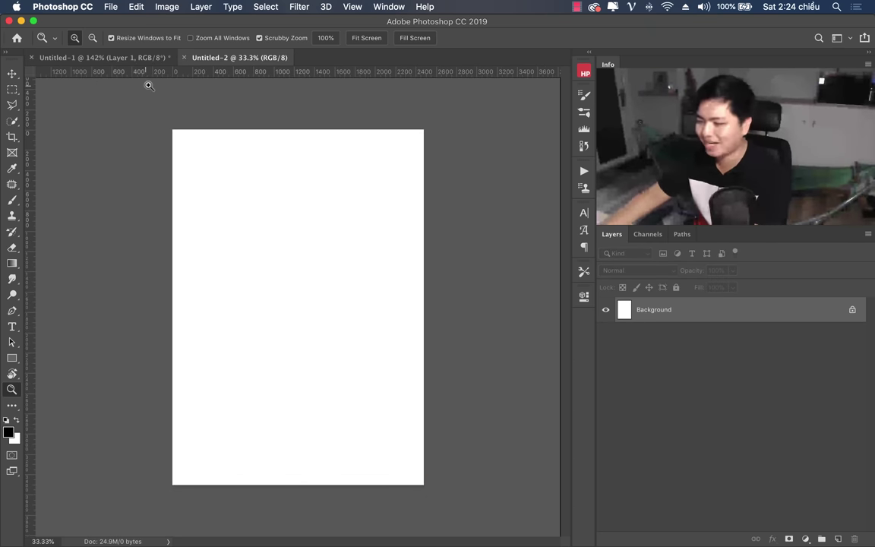
{"action": "left_click", "coordinate": [106, 59]}
{"action": "left_click", "coordinate": [251, 60]}
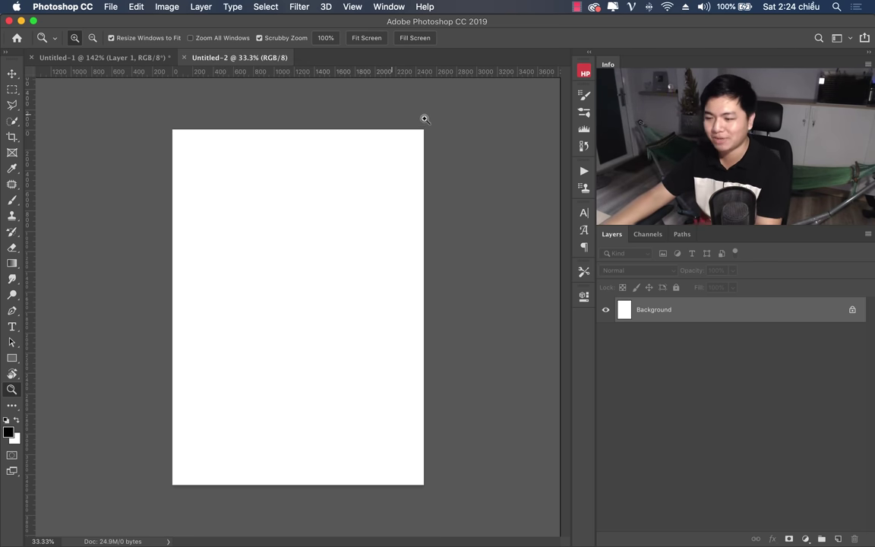
{"action": "left_click", "coordinate": [107, 58]}
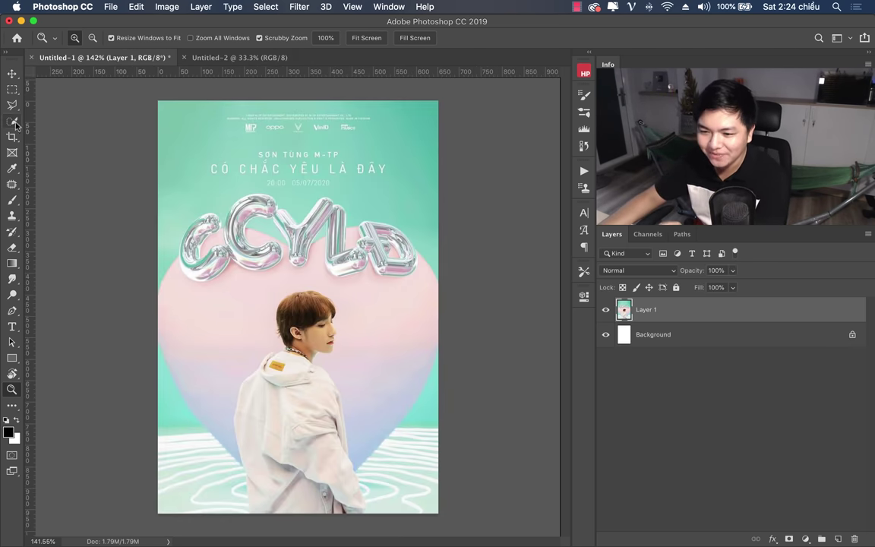
Eyedropper the mint background near the poster top, then return to the Untitled-2 page.
{"action": "left_click", "coordinate": [11, 168]}
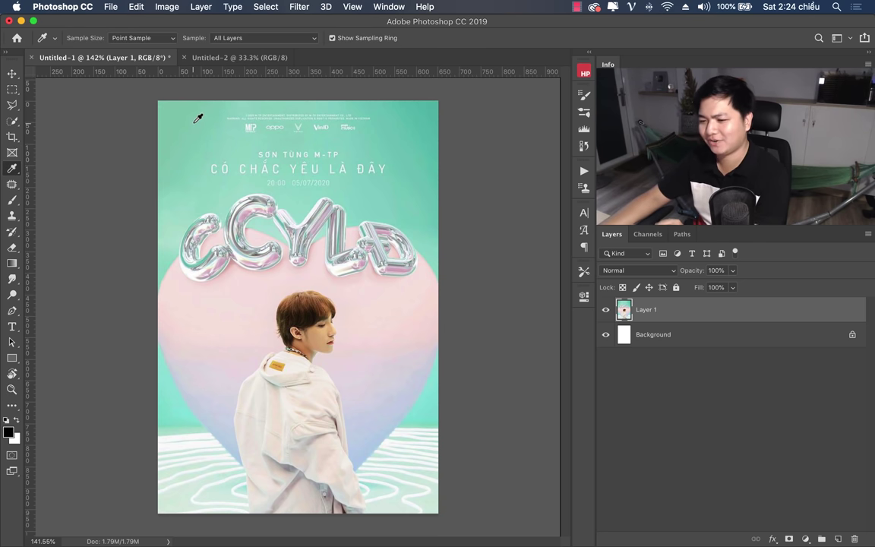
{"action": "left_click", "coordinate": [227, 58]}
{"action": "left_click", "coordinate": [96, 58]}
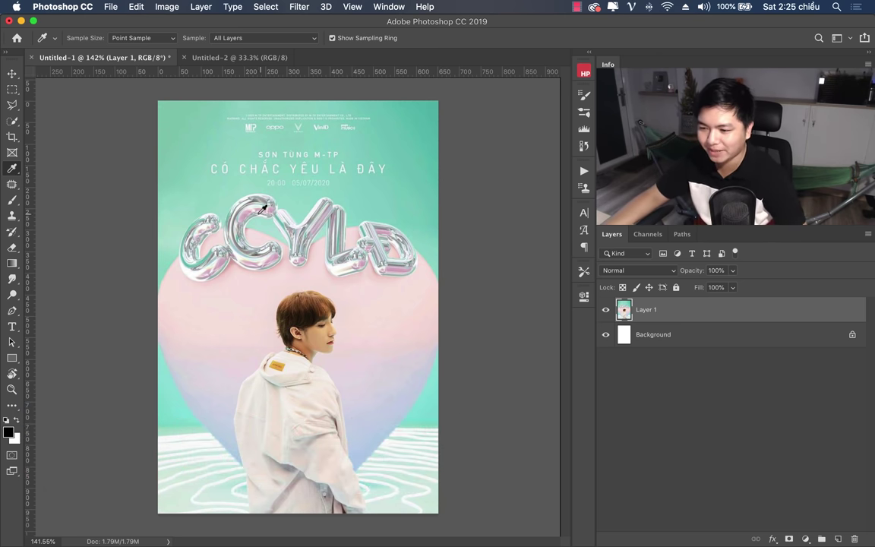
{"action": "right_click", "coordinate": [12, 169]}
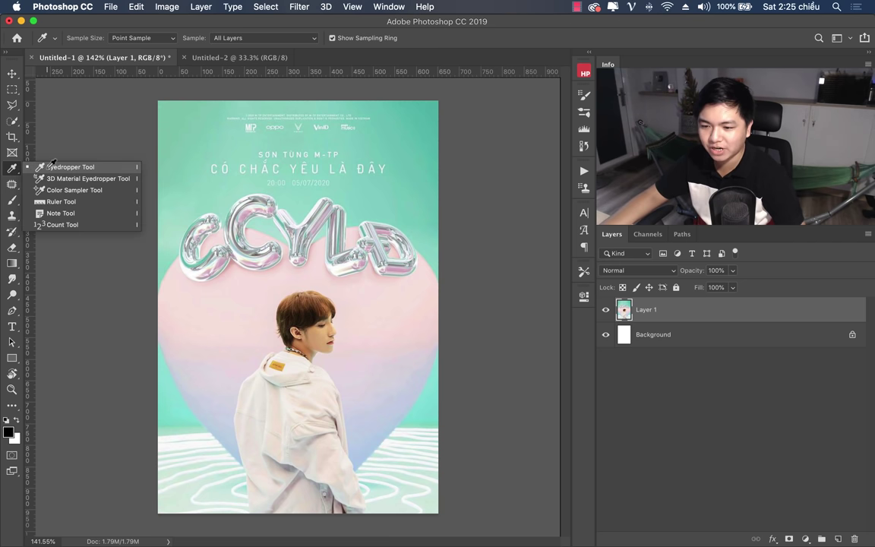
{"action": "left_click", "coordinate": [45, 152]}
{"action": "left_click", "coordinate": [195, 142]}
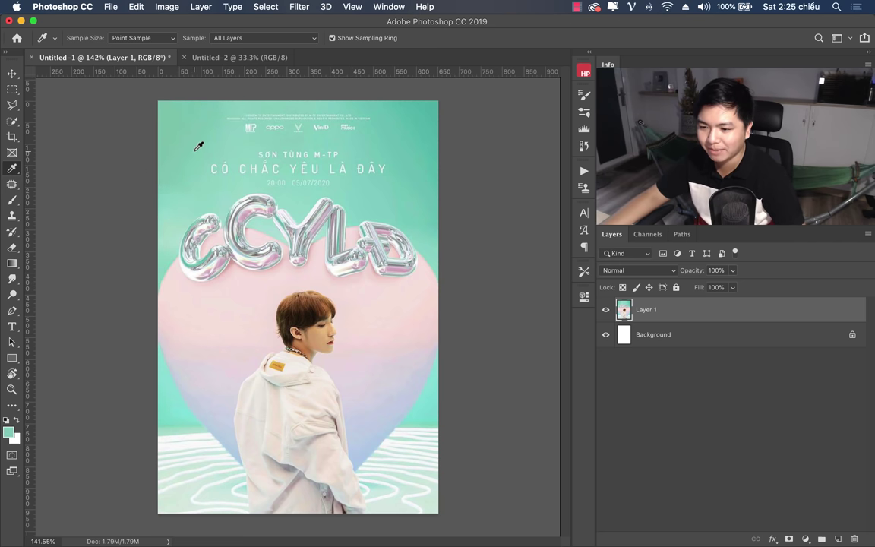
{"action": "left_click", "coordinate": [195, 143]}
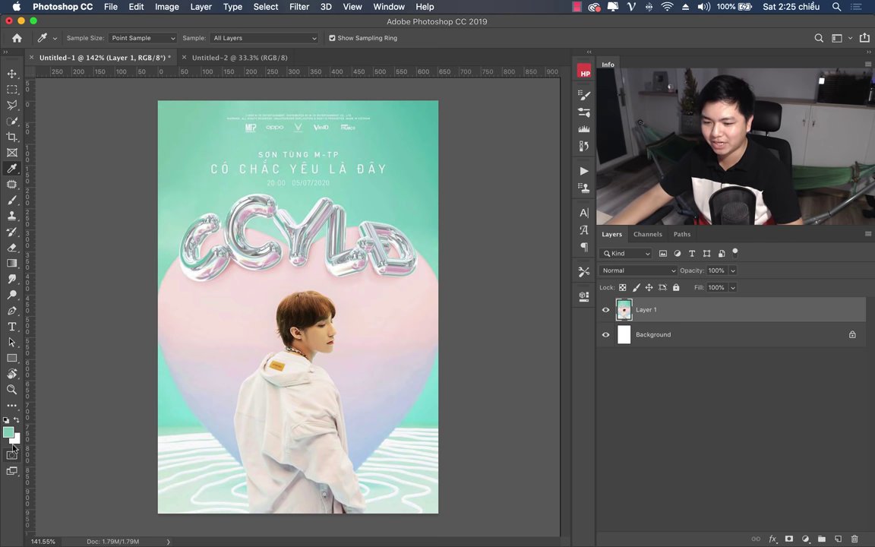
{"action": "left_click", "coordinate": [237, 58]}
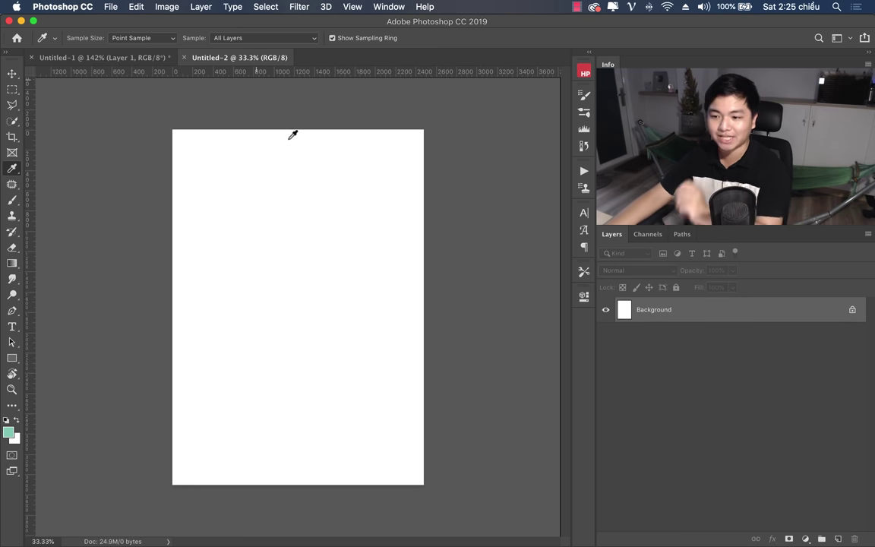
Select the Gradient Tool from the fill tool group.
{"action": "left_click", "coordinate": [12, 263]}
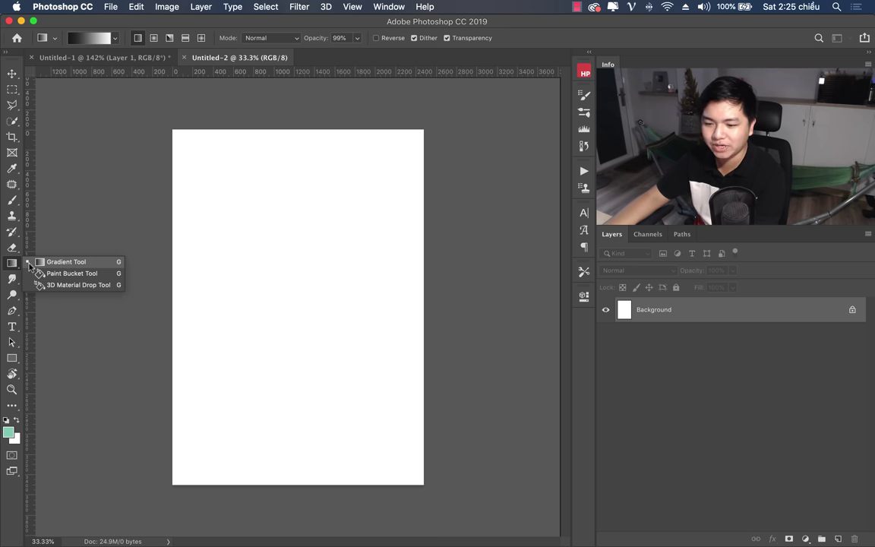
{"action": "left_click", "coordinate": [50, 274]}
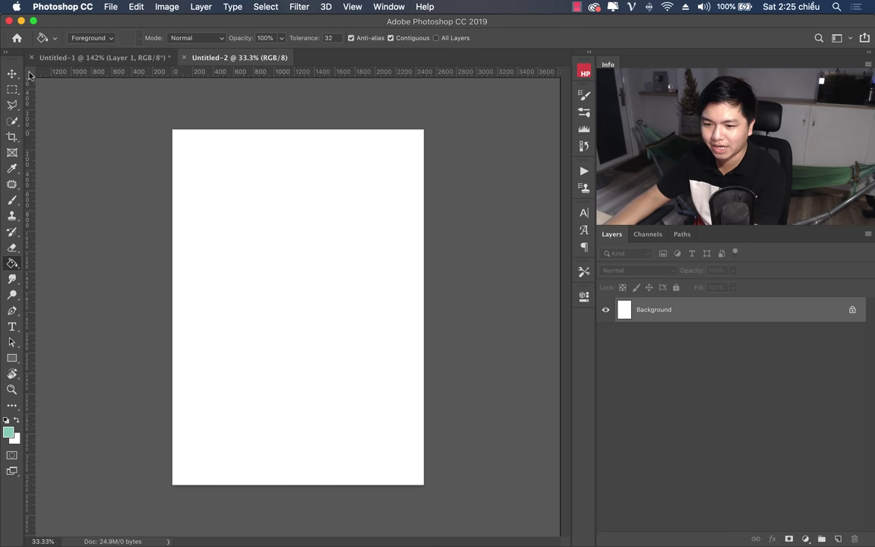
{"action": "left_click", "coordinate": [7, 55]}
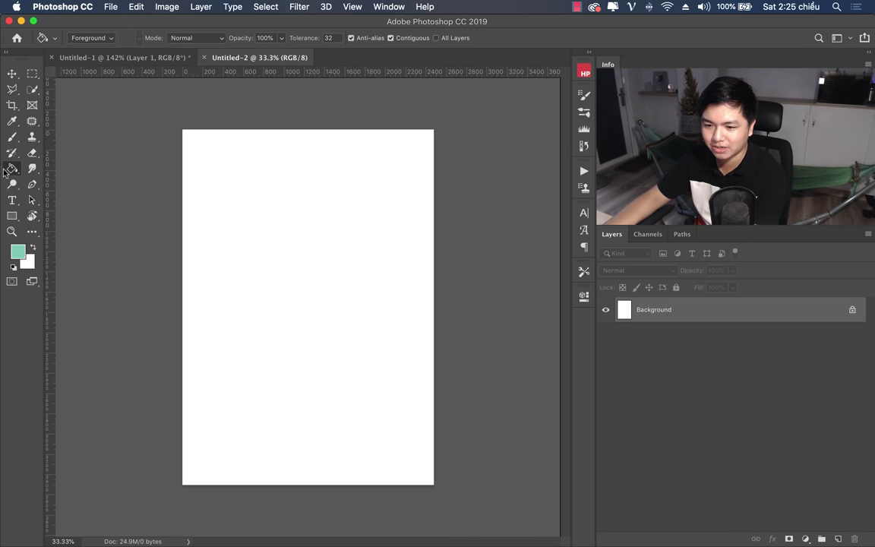
{"action": "left_click", "coordinate": [12, 168]}
{"action": "left_click", "coordinate": [38, 168]}
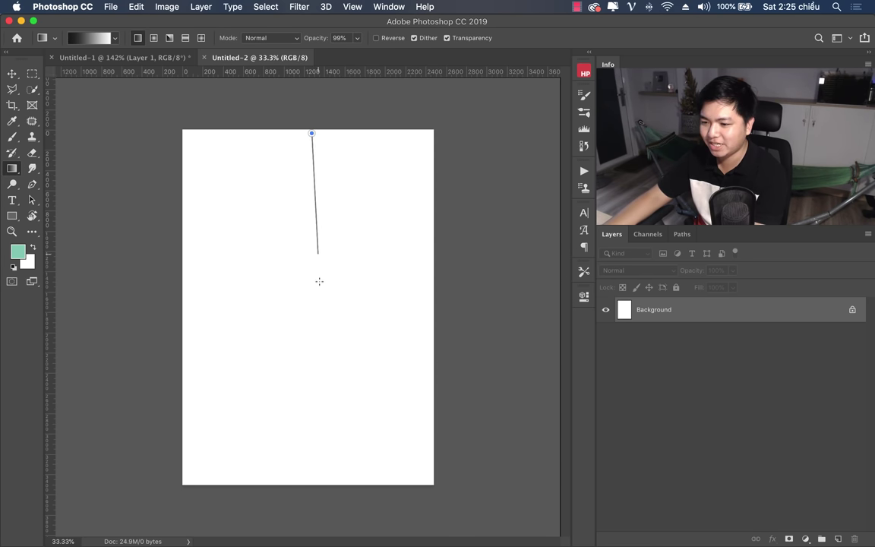
Undo a trial black-to-white gradient and bring up the Gradient Editor.
{"action": "left_click_drag", "start_coordinate": [312, 133], "coordinate": [307, 435]}
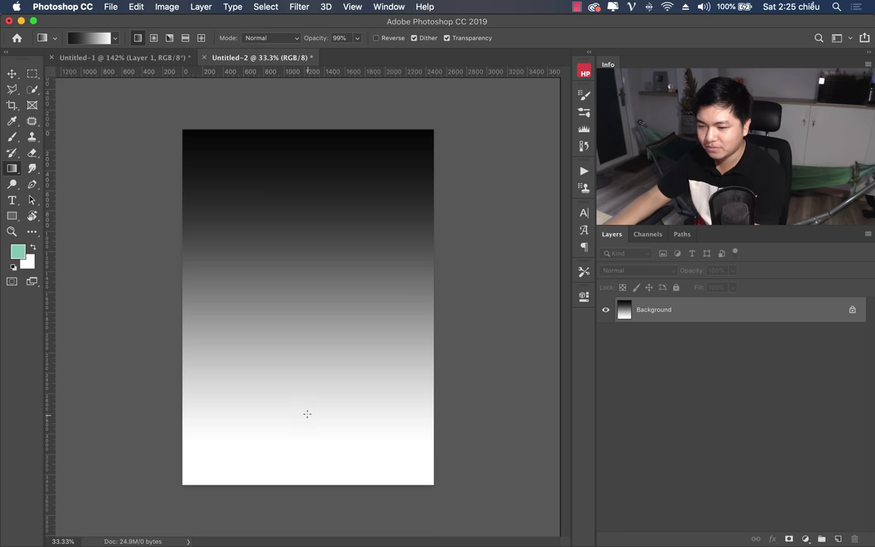
{"action": "key", "text": "super+z"}
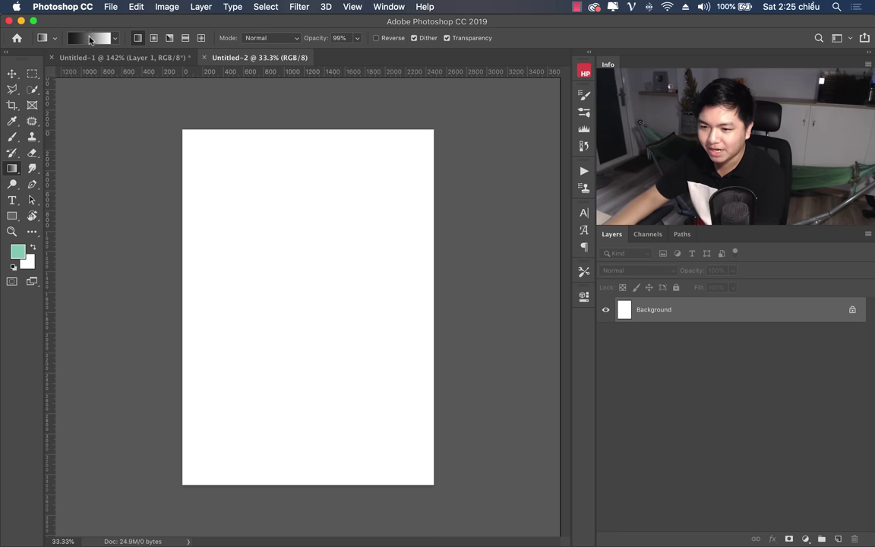
{"action": "left_click", "coordinate": [83, 37]}
{"action": "left_click_drag", "start_coordinate": [459, 205], "coordinate": [354, 132]}
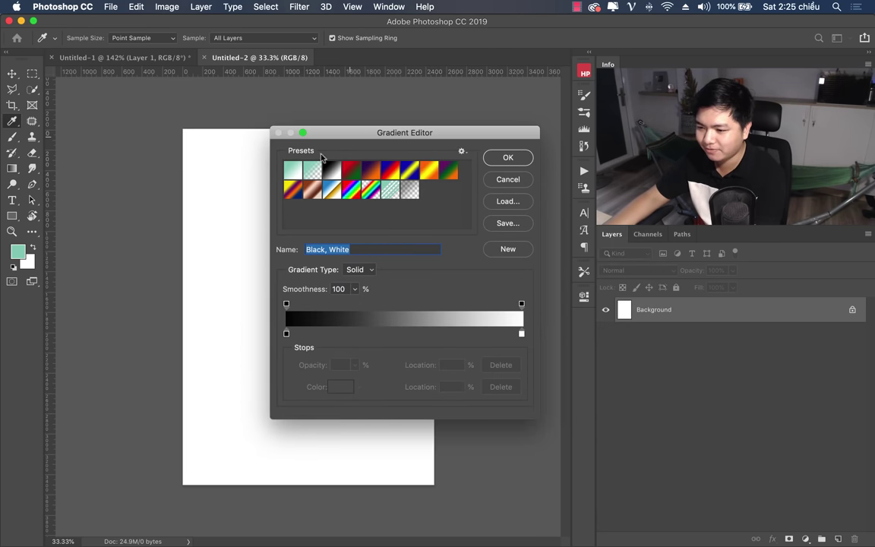
Choose the Foreground to Background gradient with foreground mint 8bcebd, then view the poster.
{"action": "left_click", "coordinate": [289, 173]}
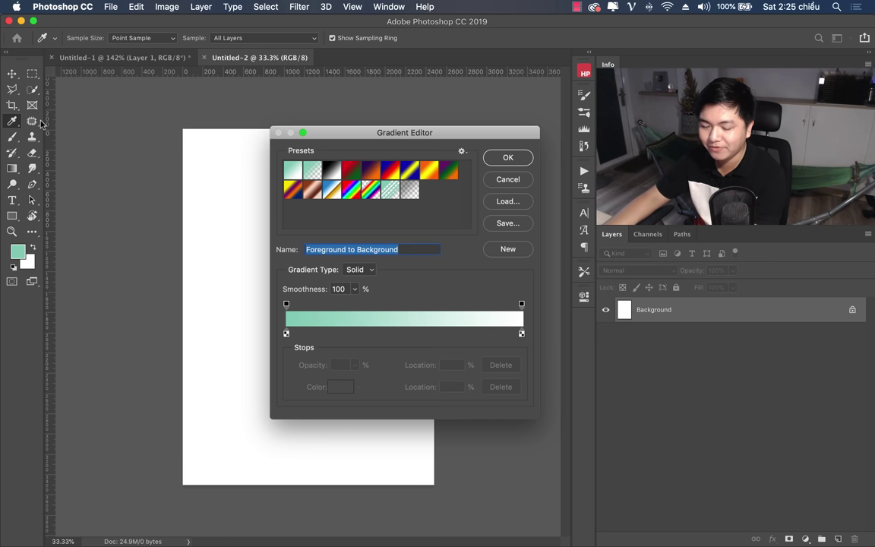
{"action": "left_click", "coordinate": [508, 157]}
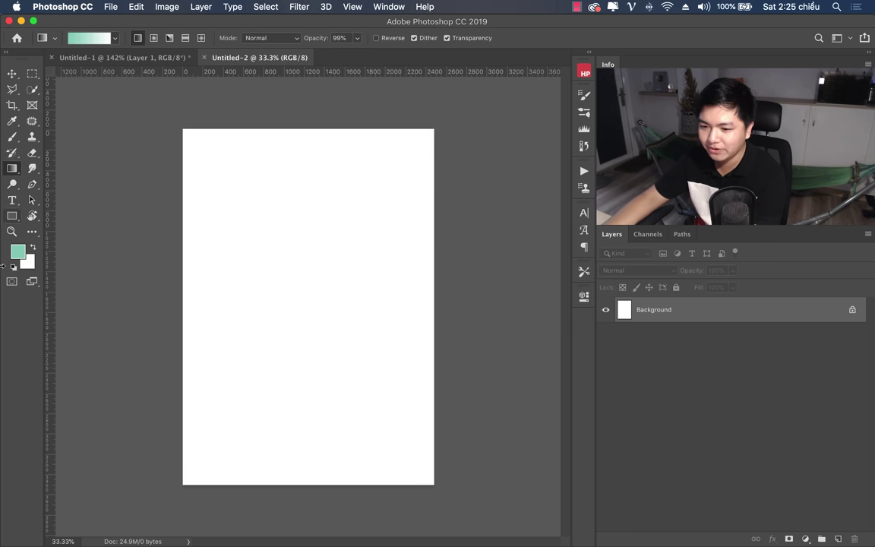
{"action": "left_click", "coordinate": [18, 251]}
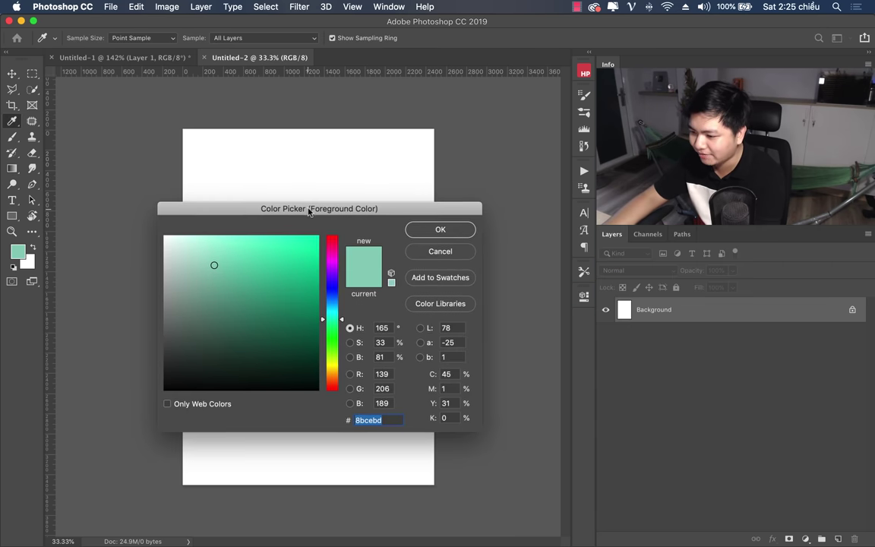
{"action": "left_click", "coordinate": [351, 409]}
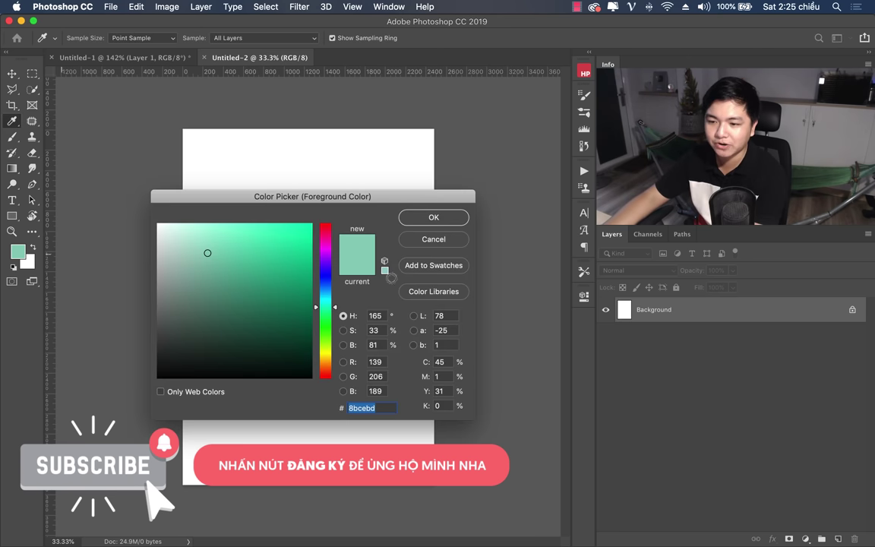
{"action": "left_click", "coordinate": [394, 405]}
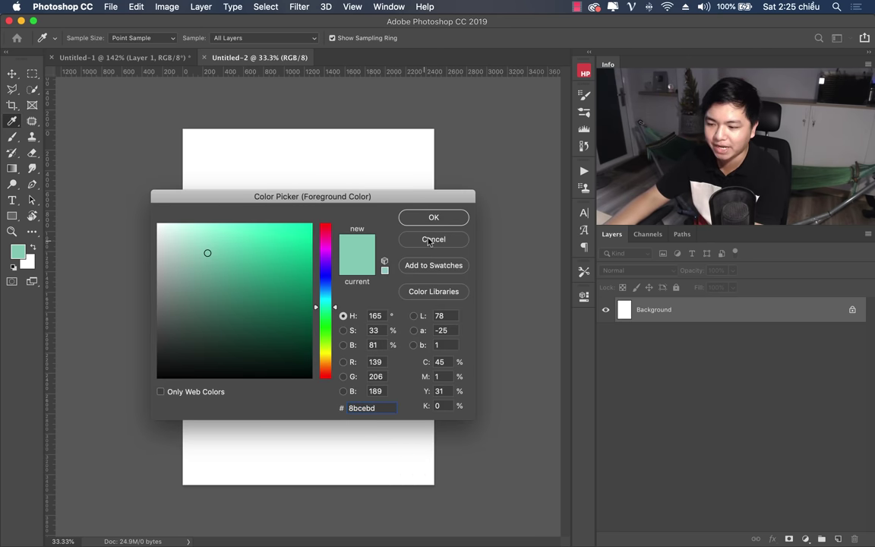
{"action": "key", "text": "Return"}
{"action": "key", "text": "g"}
{"action": "left_click", "coordinate": [123, 57]}
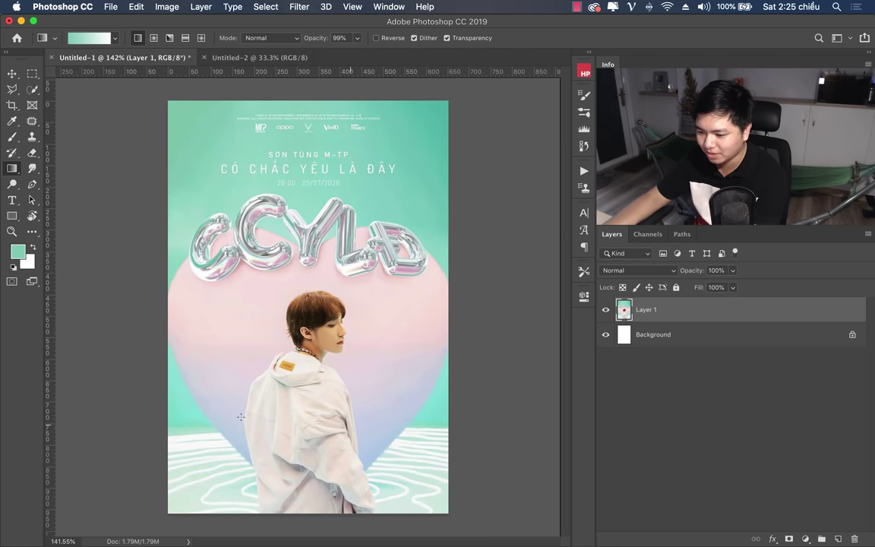
Fill Untitled-2 with a mint-to-white gradient, then sample the poster's lighter bottom mint.
{"action": "left_click", "coordinate": [259, 57]}
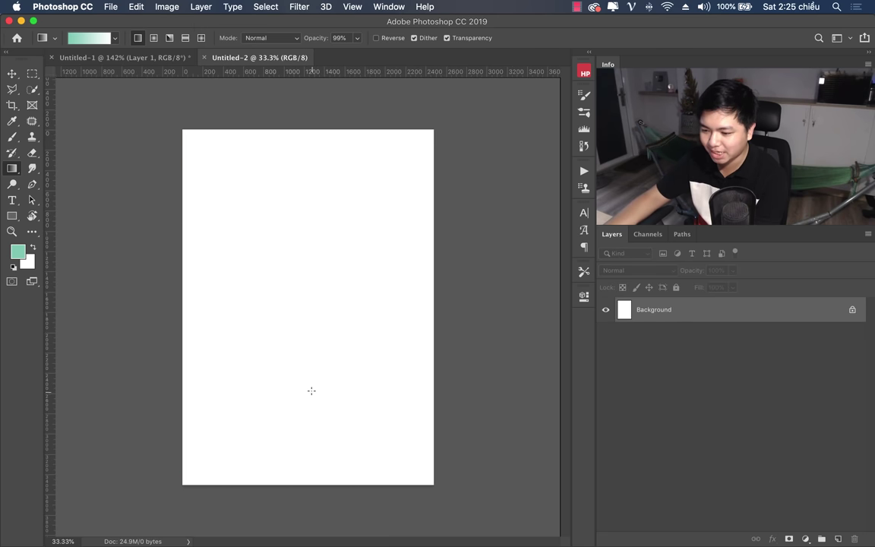
{"action": "left_click_drag", "start_coordinate": [312, 423], "coordinate": [312, 423]}
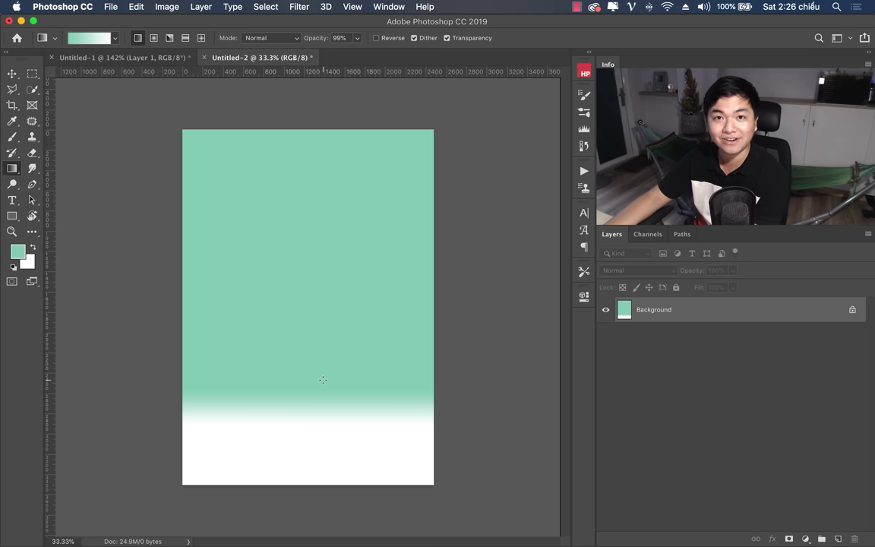
{"action": "left_click", "coordinate": [137, 57]}
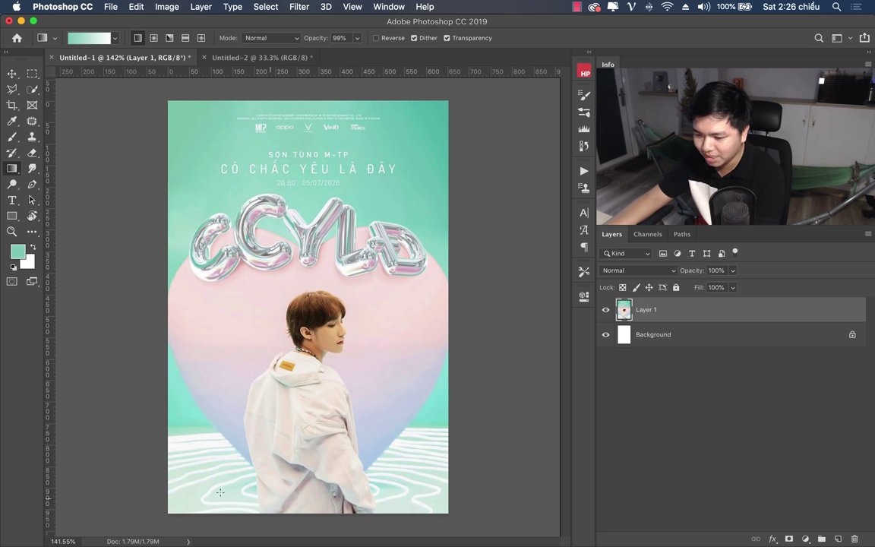
{"action": "left_click", "coordinate": [12, 121]}
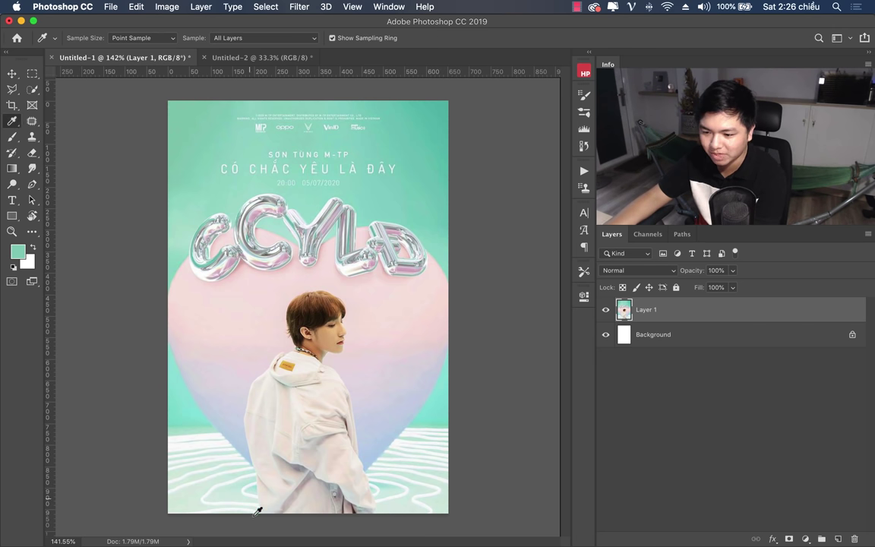
{"action": "left_click", "coordinate": [195, 497]}
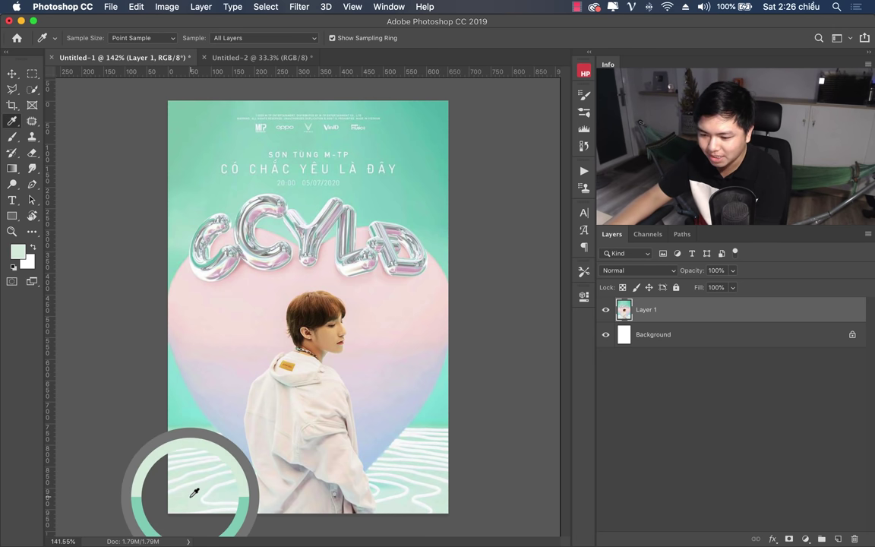
{"action": "left_click", "coordinate": [259, 57]}
Drag a pale mint #d9ebdf Foreground to Transparent gradient over the white bottom band.
{"action": "left_click", "coordinate": [11, 165]}
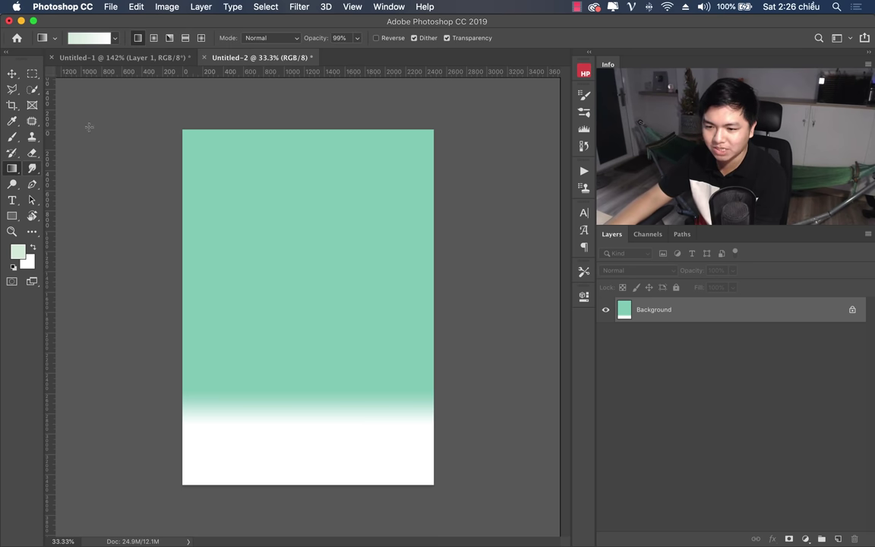
{"action": "left_click", "coordinate": [89, 38]}
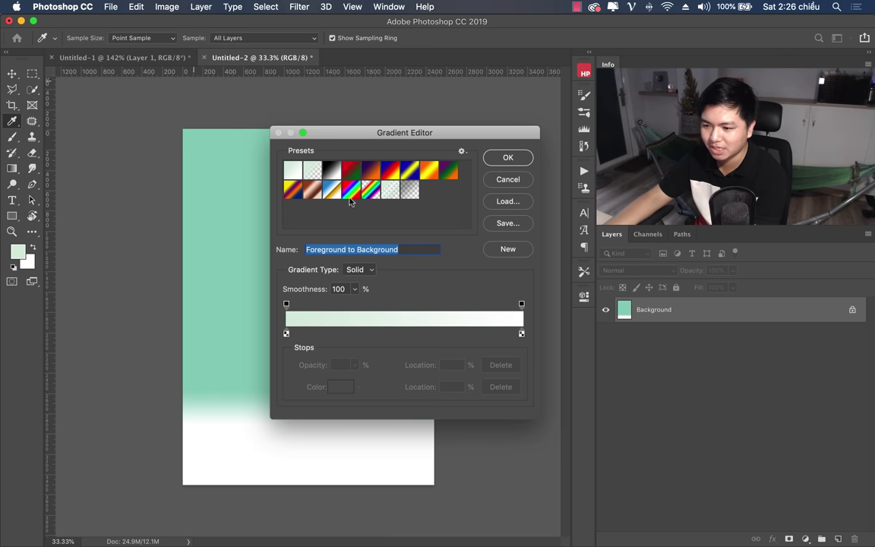
{"action": "left_click", "coordinate": [313, 172]}
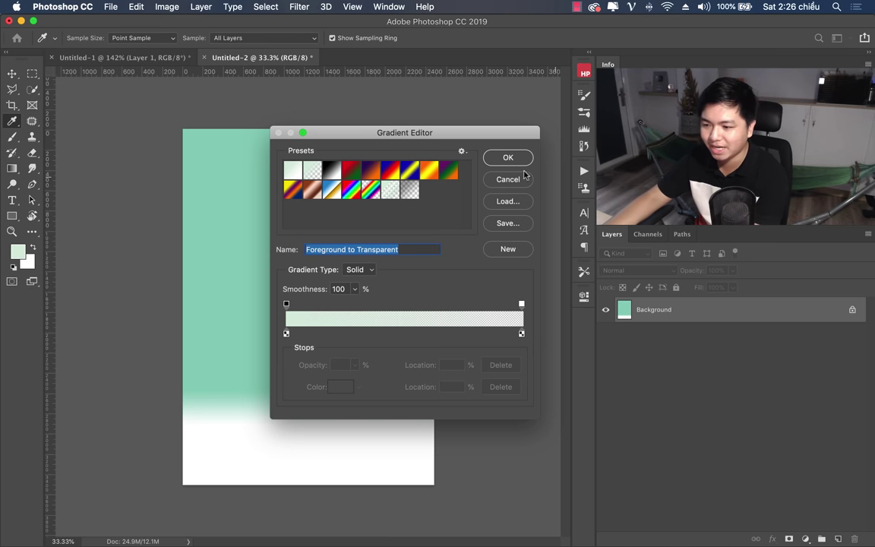
{"action": "left_click", "coordinate": [287, 333]}
{"action": "left_click", "coordinate": [339, 386]}
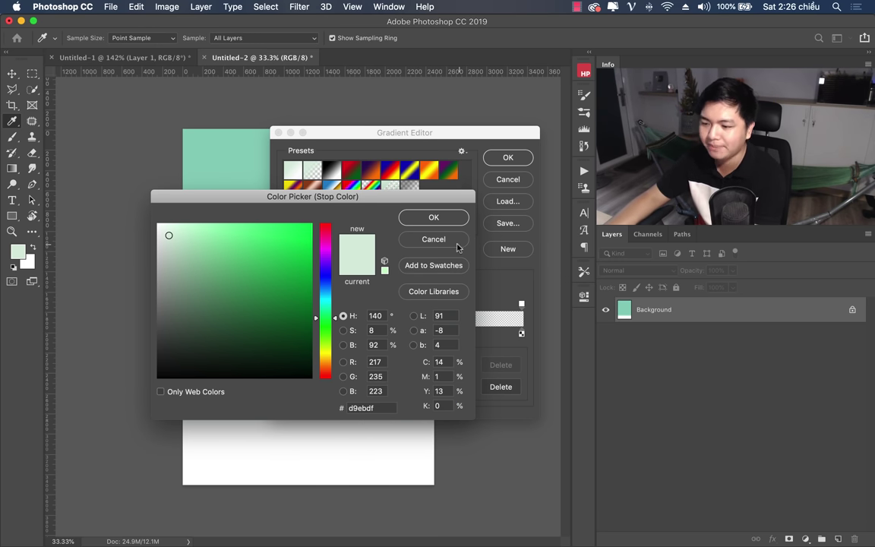
{"action": "left_click", "coordinate": [456, 242]}
{"action": "left_click", "coordinate": [508, 157]}
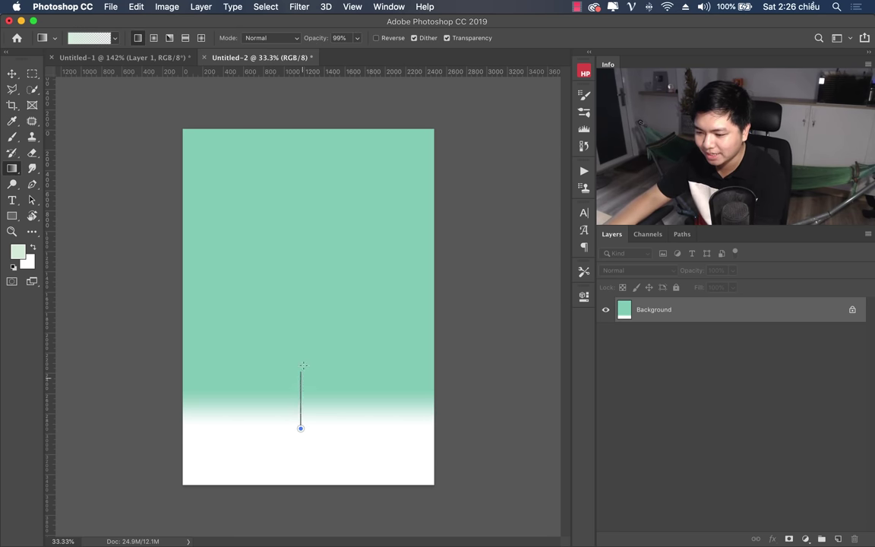
{"action": "left_click_drag", "start_coordinate": [304, 365], "coordinate": [301, 353]}
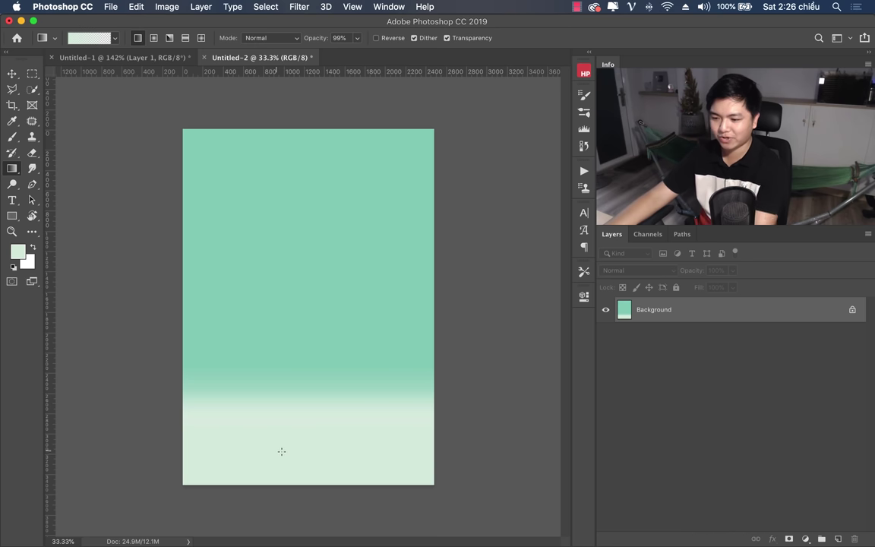
Select the regular Brush Tool and raise its hardness to 96%.
{"action": "left_click", "coordinate": [11, 137]}
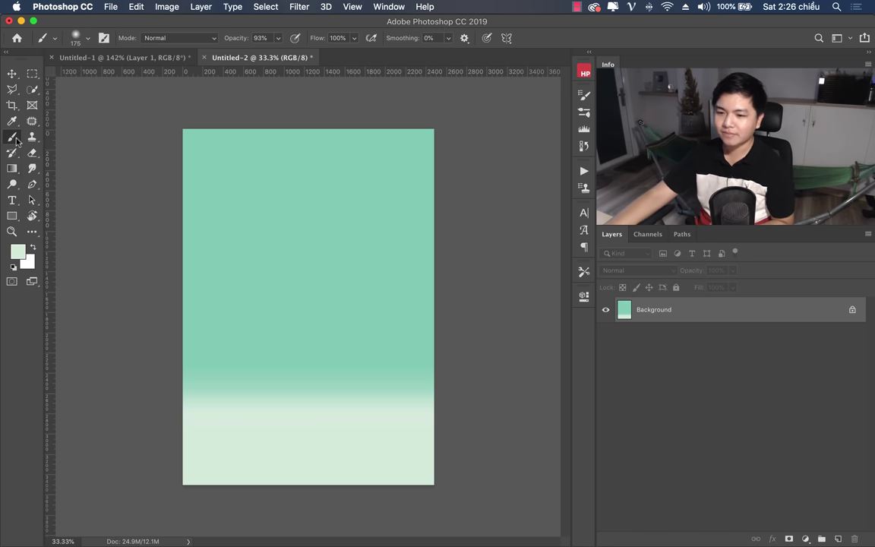
{"action": "left_click", "coordinate": [129, 59]}
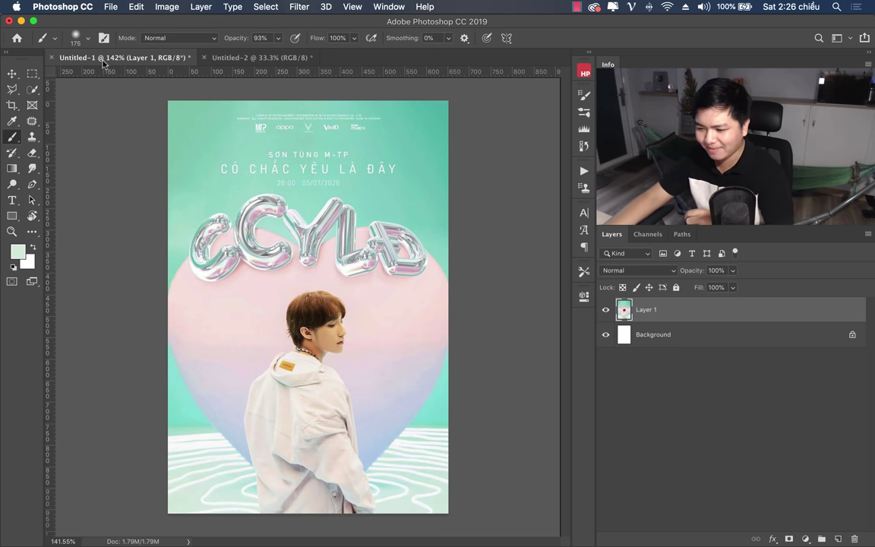
{"action": "right_click", "coordinate": [17, 143]}
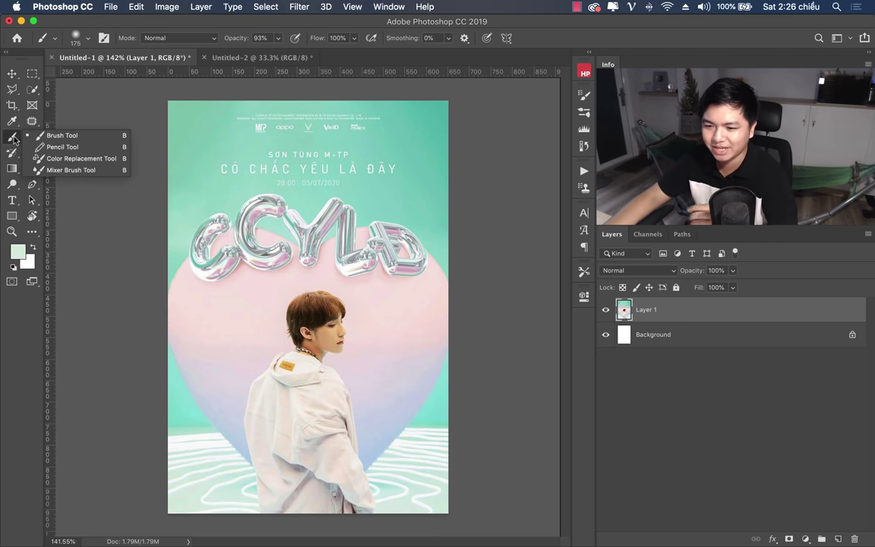
{"action": "left_click", "coordinate": [69, 124]}
{"action": "left_click", "coordinate": [88, 39]}
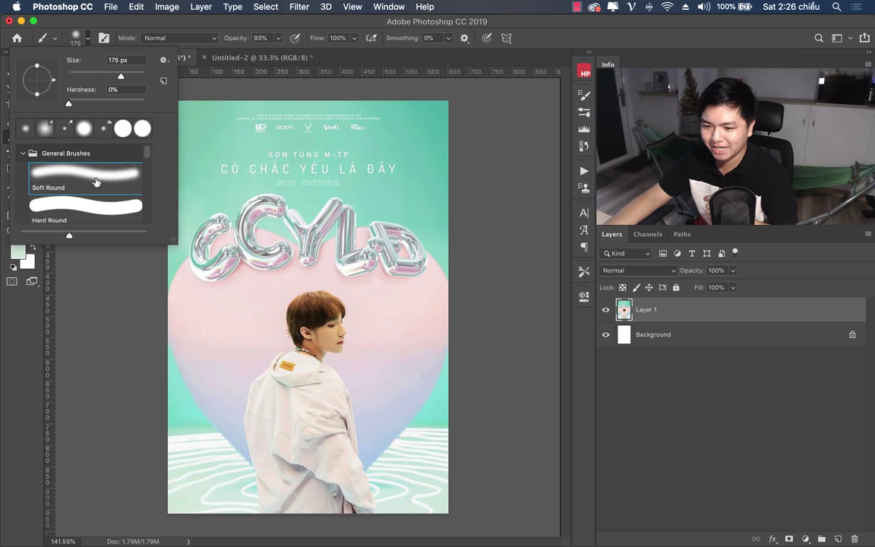
{"action": "scroll", "coordinate": [149, 161], "scroll_direction": "down", "scroll_amount": 2}
{"action": "scroll", "coordinate": [137, 152], "scroll_direction": "up", "scroll_amount": 2}
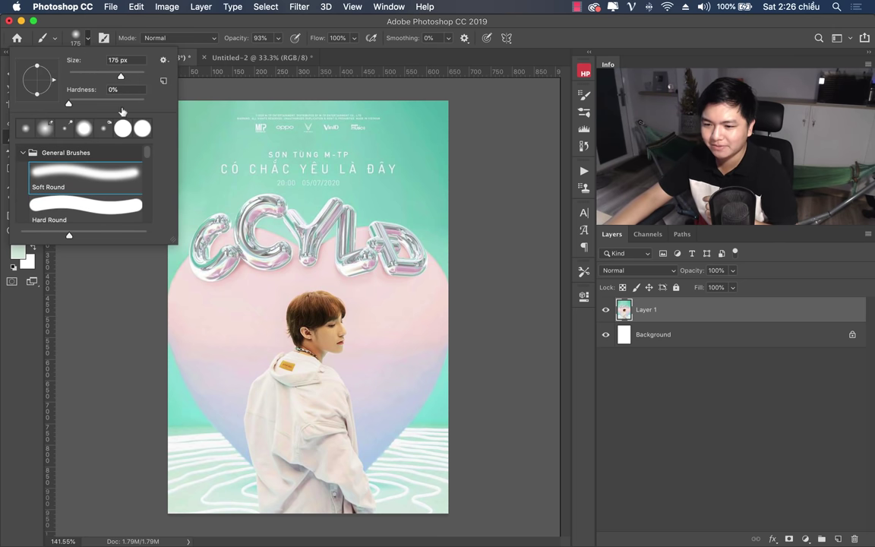
{"action": "left_click_drag", "start_coordinate": [87, 101], "coordinate": [122, 103]}
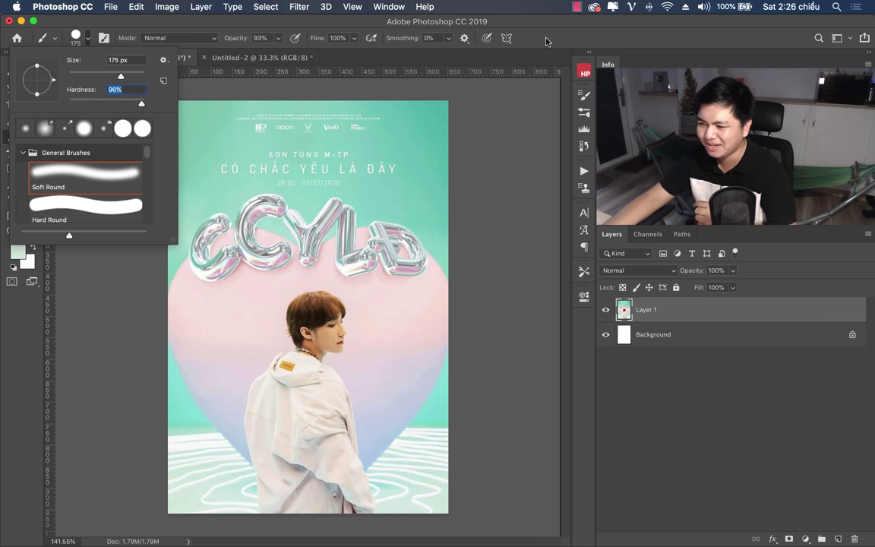
{"action": "key", "text": "Return"}
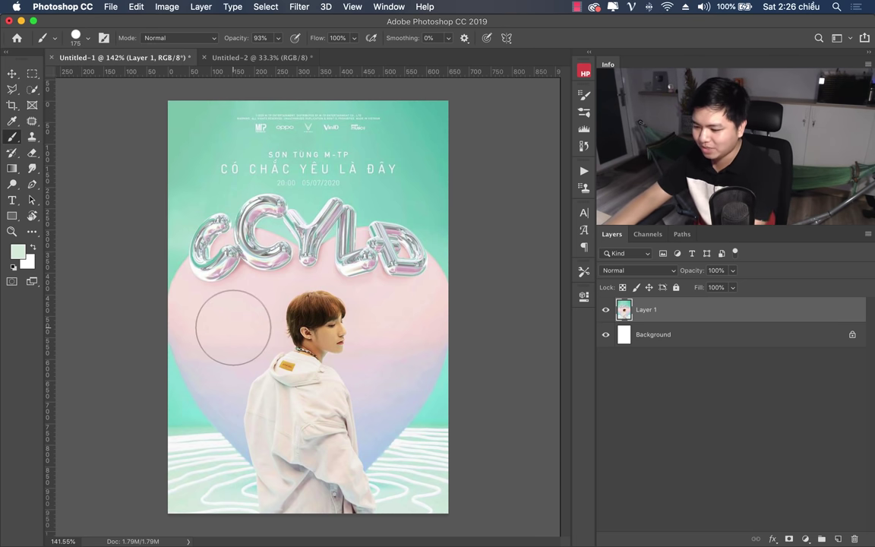
Shrink the brush size from 175 px to 10 px and return to Untitled-2.
{"action": "left_click", "coordinate": [86, 37]}
{"action": "left_click_drag", "start_coordinate": [84, 76], "coordinate": [74, 76]}
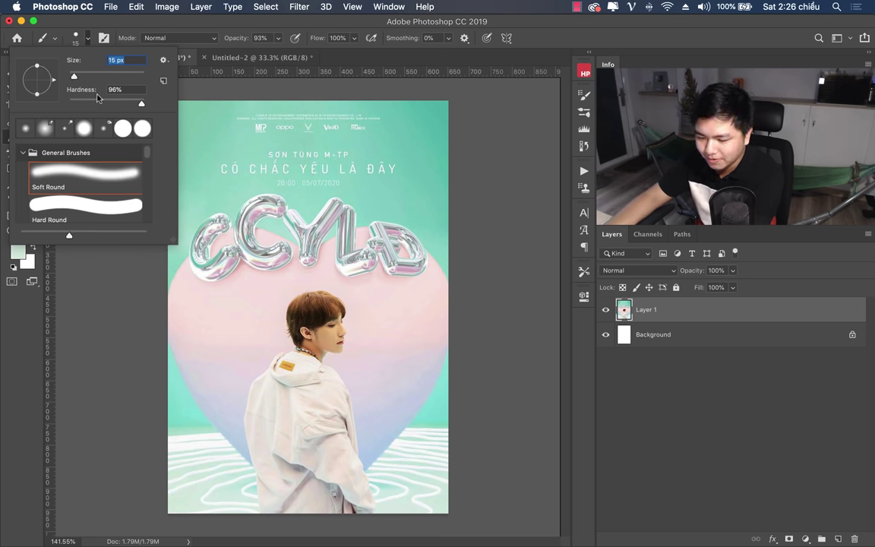
{"action": "left_click_drag", "start_coordinate": [73, 76], "coordinate": [72, 76]}
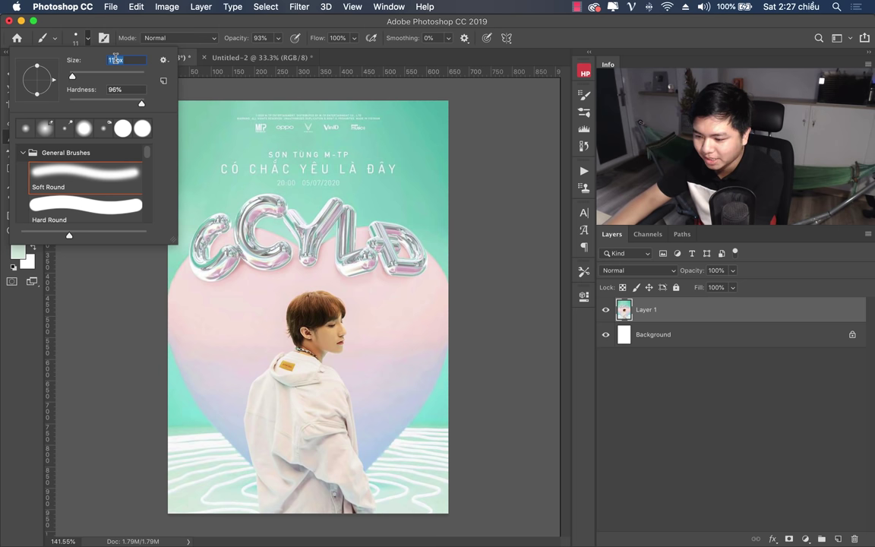
{"action": "type", "text": "10"}
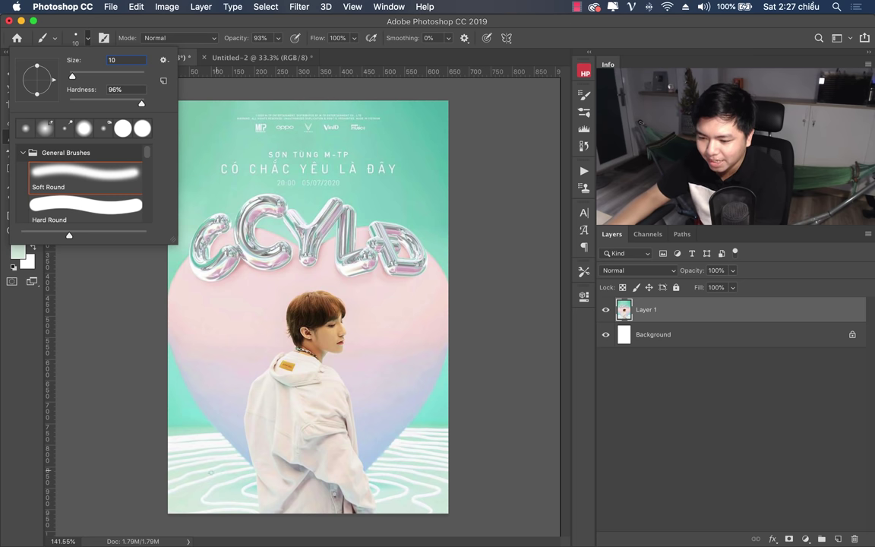
{"action": "key", "text": "Return"}
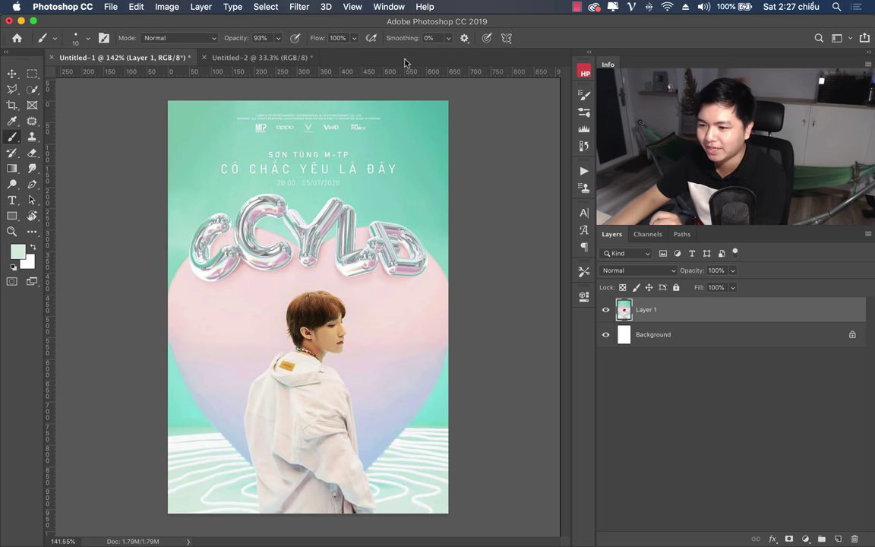
{"action": "left_click", "coordinate": [259, 59]}
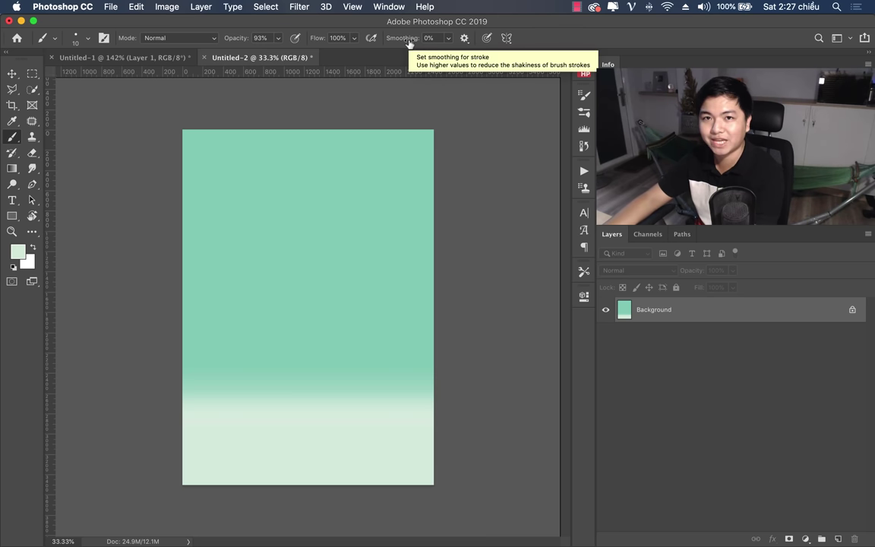
Set the brush smoothing to 17%.
{"action": "left_click_drag", "start_coordinate": [404, 41], "coordinate": [428, 47]}
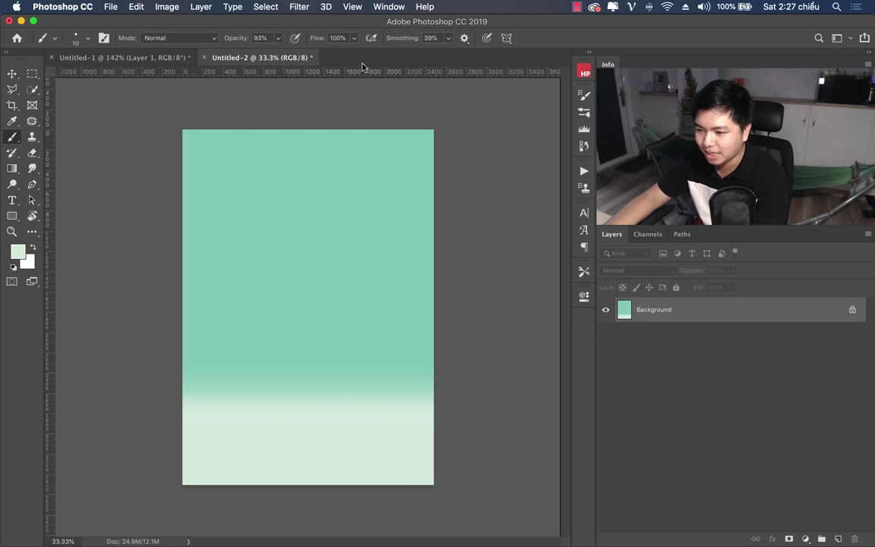
{"action": "left_click_drag", "start_coordinate": [388, 36], "coordinate": [363, 40]}
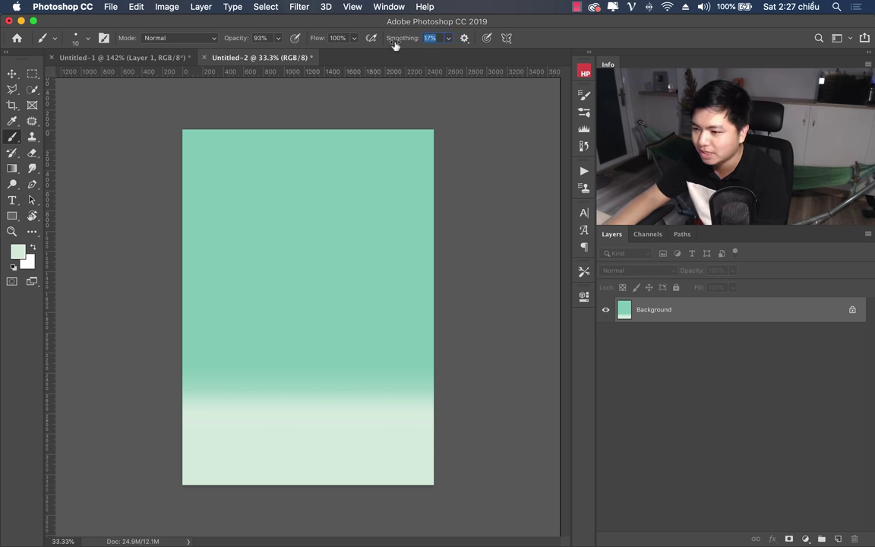
{"action": "key", "text": "Return"}
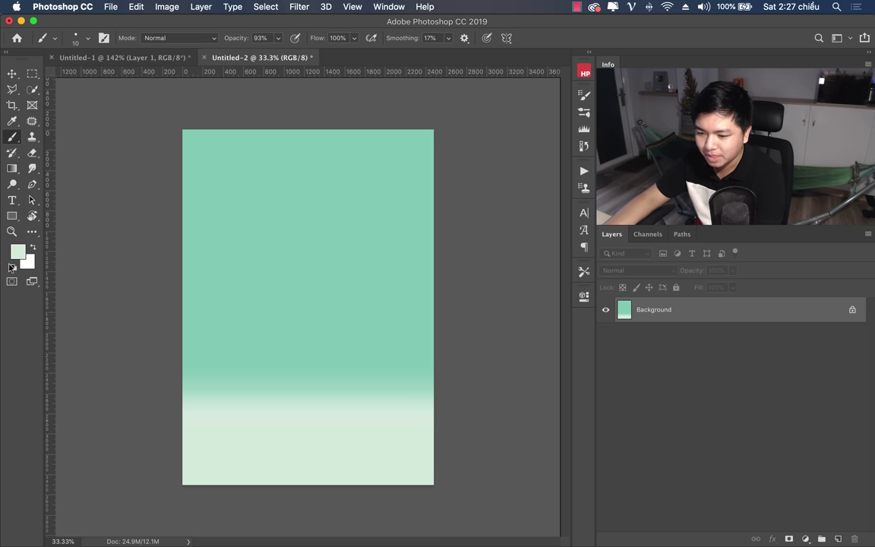
Make white the foreground colour and add an empty Layer 1 above Background.
{"action": "left_click", "coordinate": [33, 248]}
{"action": "left_click", "coordinate": [32, 248]}
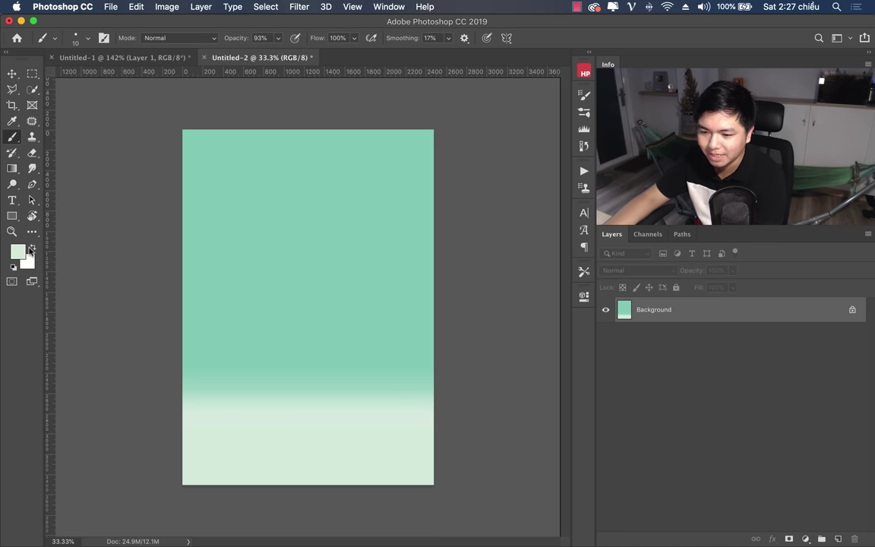
{"action": "left_click", "coordinate": [17, 250]}
{"action": "left_click", "coordinate": [425, 218]}
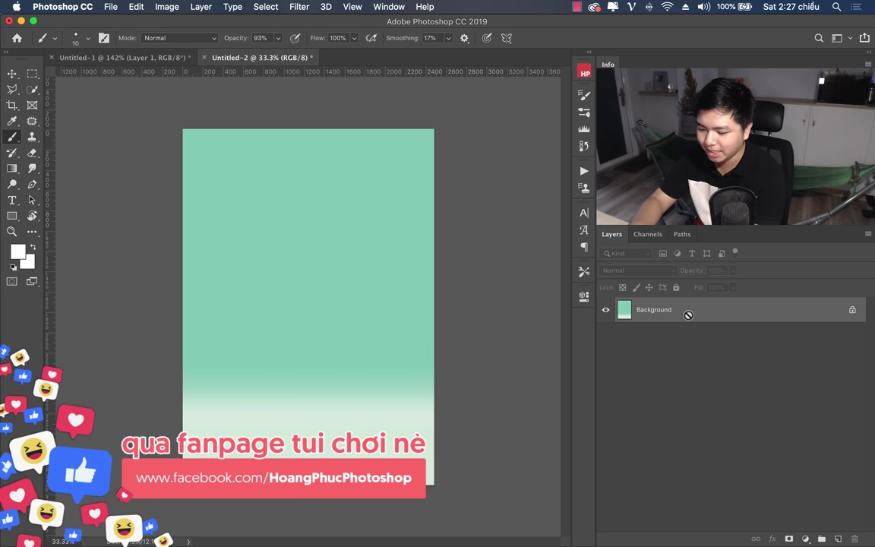
{"action": "key", "text": "super+shift+n"}
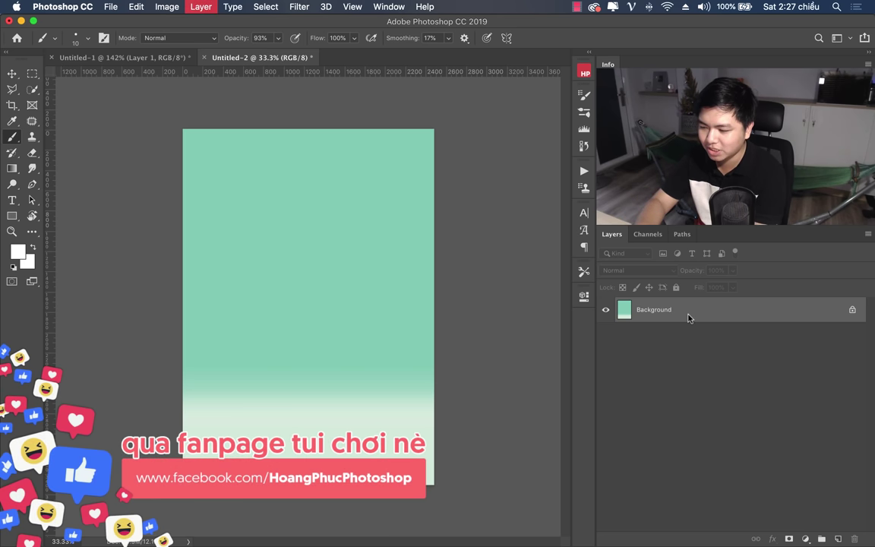
{"action": "key", "text": "Return"}
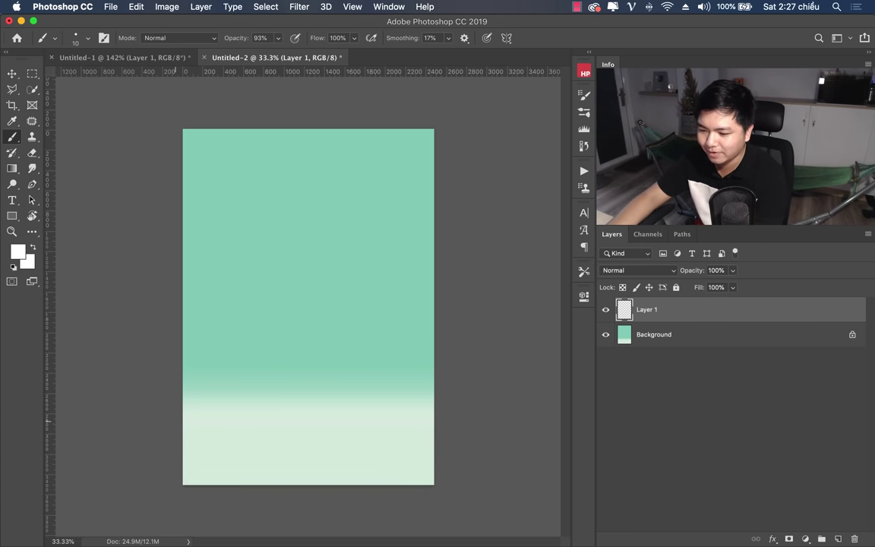
Paint three white wavy ripple strokes across the lower mint canvas, checking the poster reference.
{"action": "left_click_drag", "start_coordinate": [174, 419], "coordinate": [222, 414]}
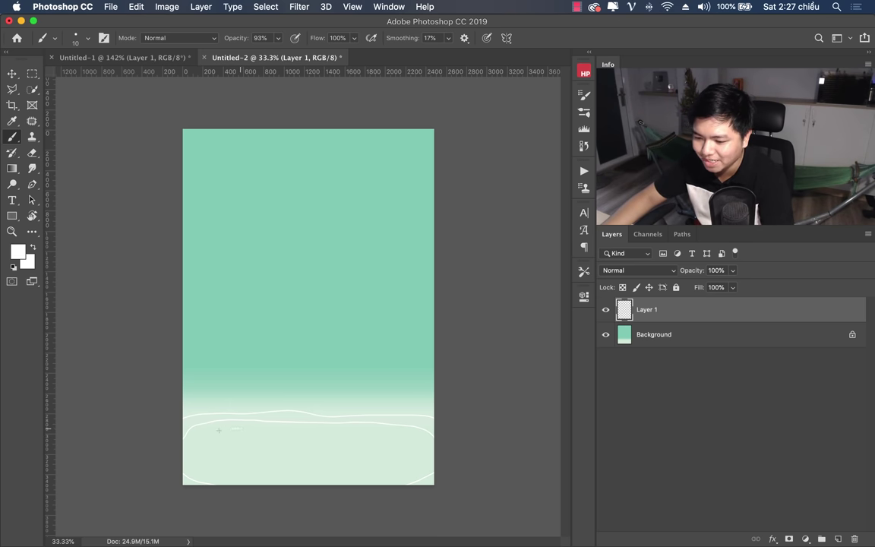
{"action": "left_click_drag", "start_coordinate": [189, 453], "coordinate": [213, 476]}
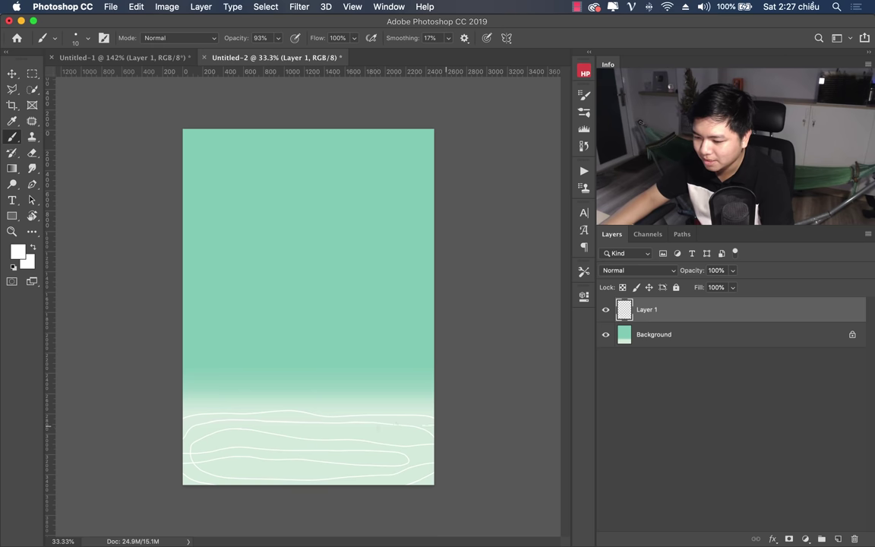
{"action": "left_click_drag", "start_coordinate": [265, 441], "coordinate": [283, 469]}
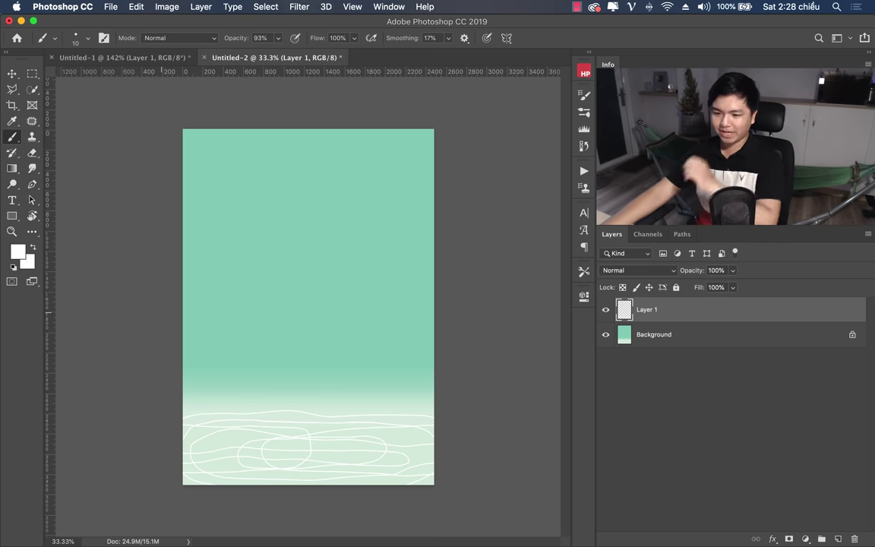
{"action": "left_click", "coordinate": [121, 57]}
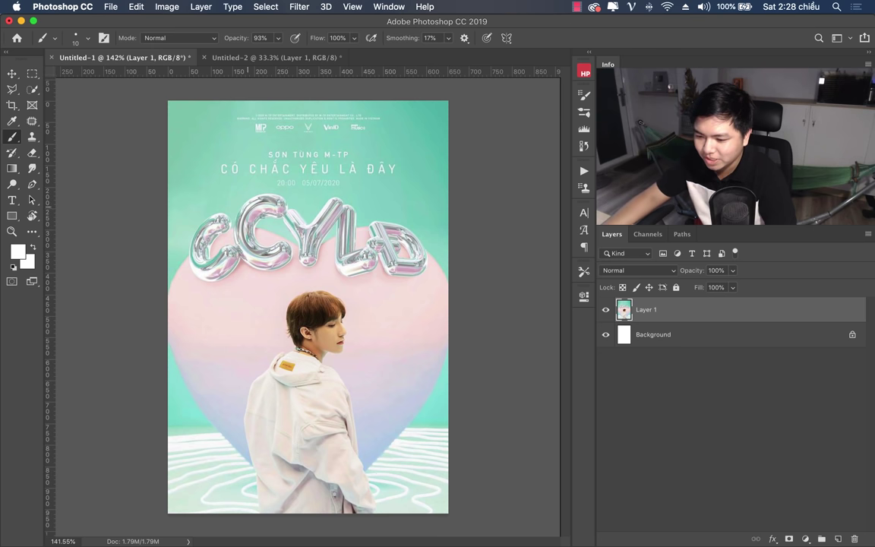
{"action": "left_click", "coordinate": [273, 57]}
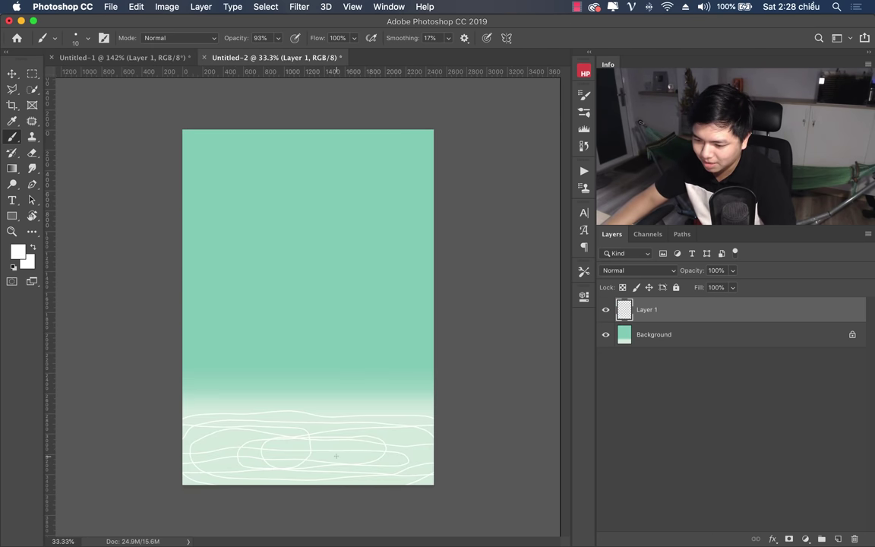
Delete the thin ripple-line layer and add a fresh empty layer.
{"action": "key", "text": "Delete"}
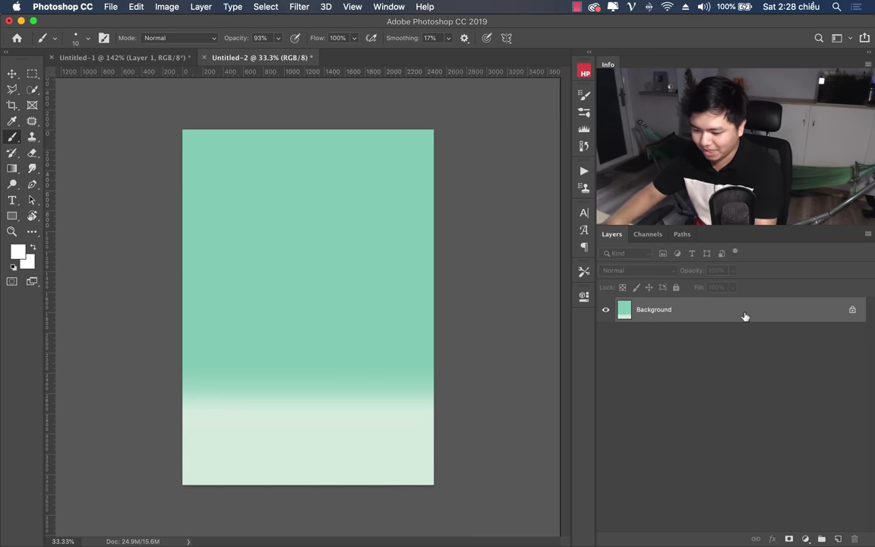
{"action": "key", "text": "ctrl+shift+n"}
{"action": "key", "text": "Return"}
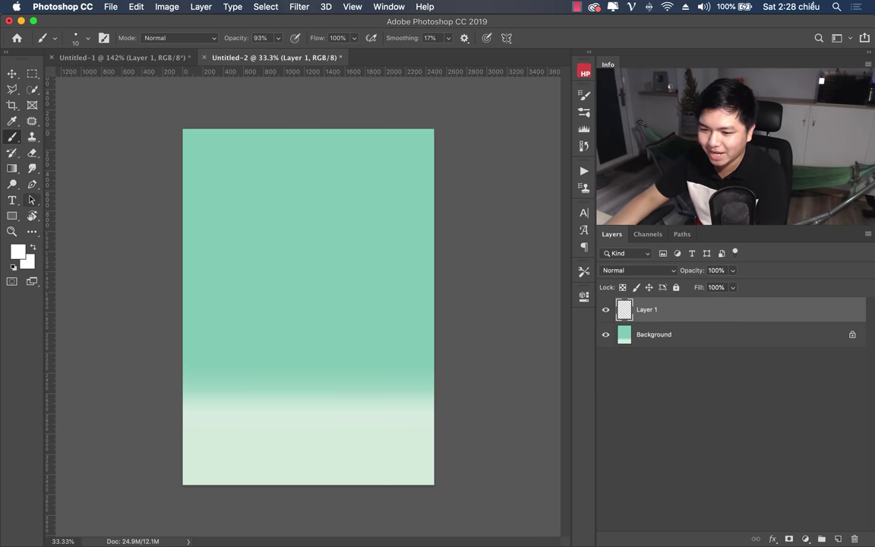
Enlarge the painting brush to 31 px.
{"action": "left_click", "coordinate": [86, 38]}
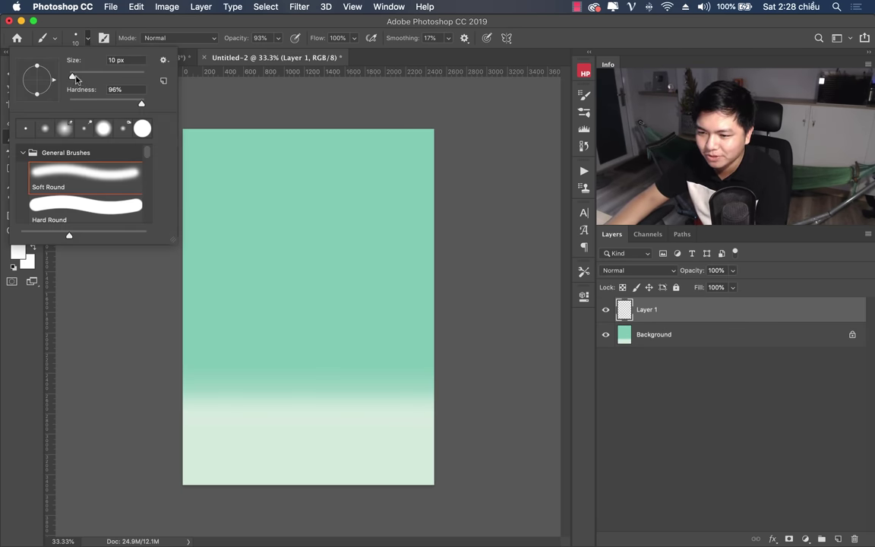
{"action": "left_click_drag", "start_coordinate": [75, 79], "coordinate": [76, 77]}
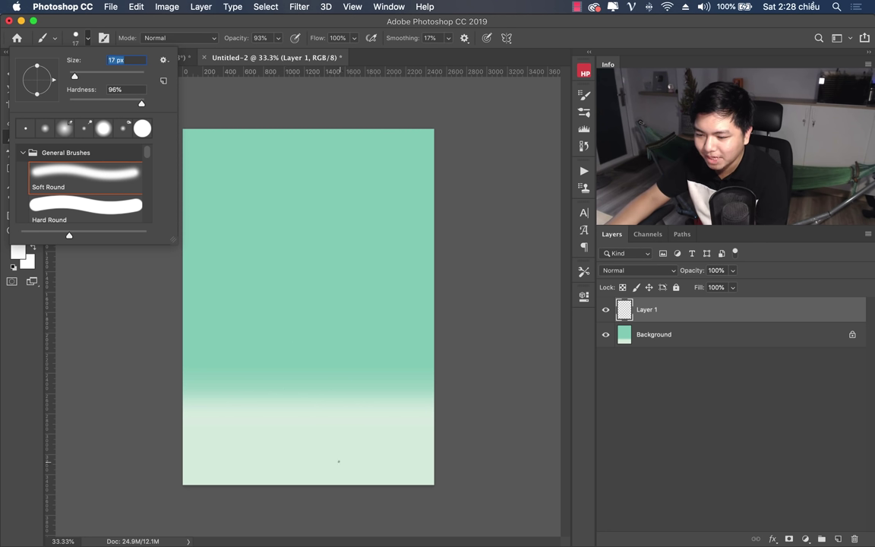
{"action": "left_click_drag", "start_coordinate": [74, 77], "coordinate": [80, 77]}
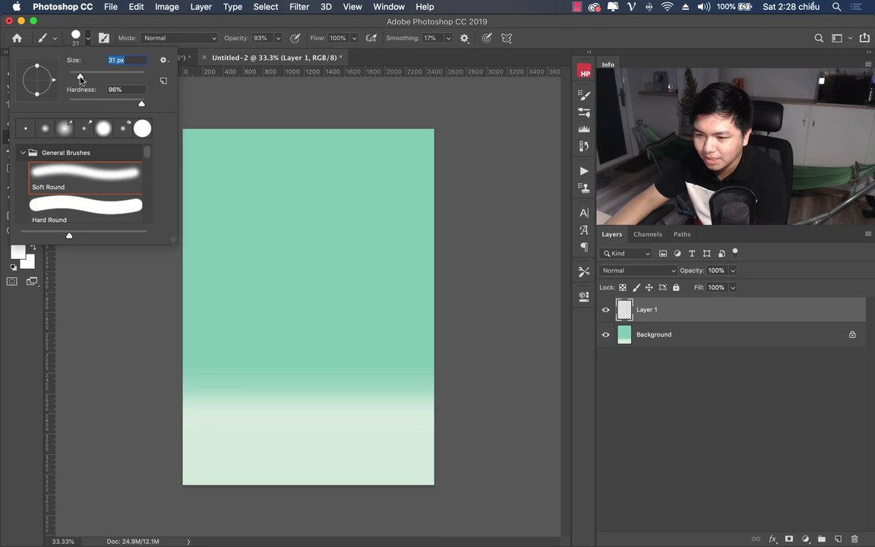
{"action": "key", "text": "Return"}
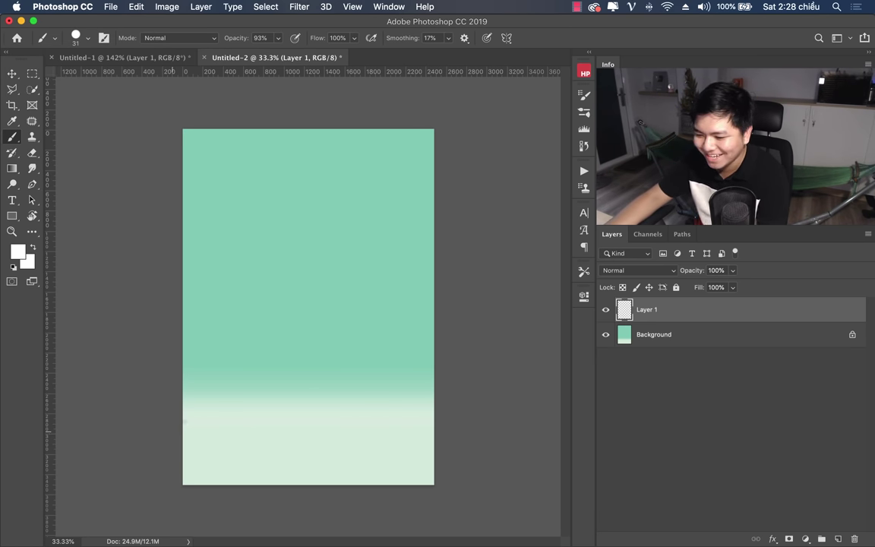
Paint thick white concentric ripple loops along the canvas bottom, undoing one stray inner stroke.
{"action": "mouse_move", "coordinate": [181, 423]}
{"action": "left_mouse_down"}
{"action": "mouse_move", "coordinate": [335, 411]}
{"action": "mouse_move", "coordinate": [433, 440]}
{"action": "left_mouse_up"}
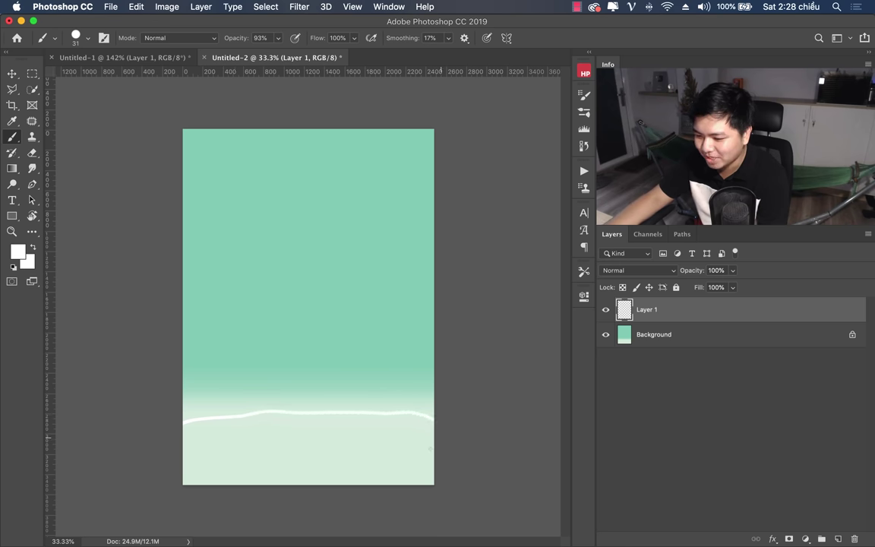
{"action": "left_click_drag", "start_coordinate": [190, 477], "coordinate": [408, 477]}
{"action": "left_click_drag", "start_coordinate": [433, 433], "coordinate": [235, 429]}
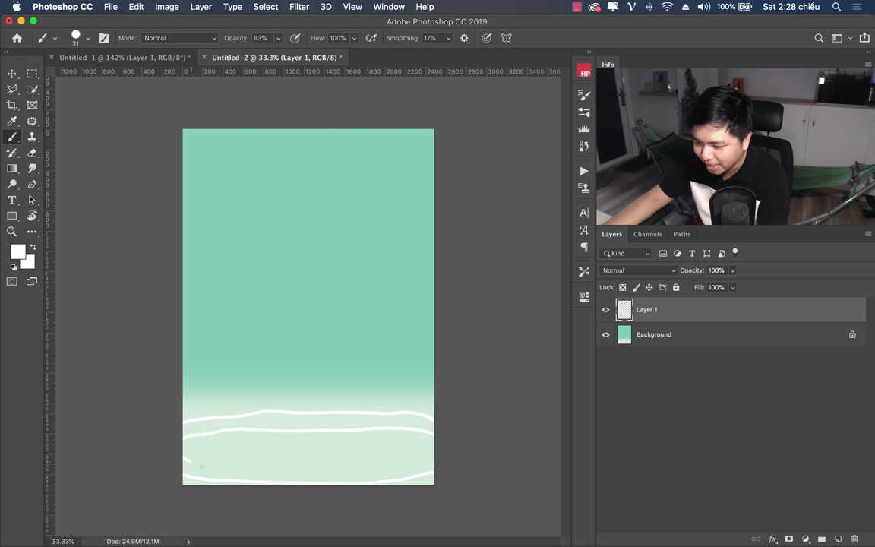
{"action": "left_click_drag", "start_coordinate": [202, 466], "coordinate": [272, 470]}
{"action": "left_click_drag", "start_coordinate": [345, 471], "coordinate": [406, 463]}
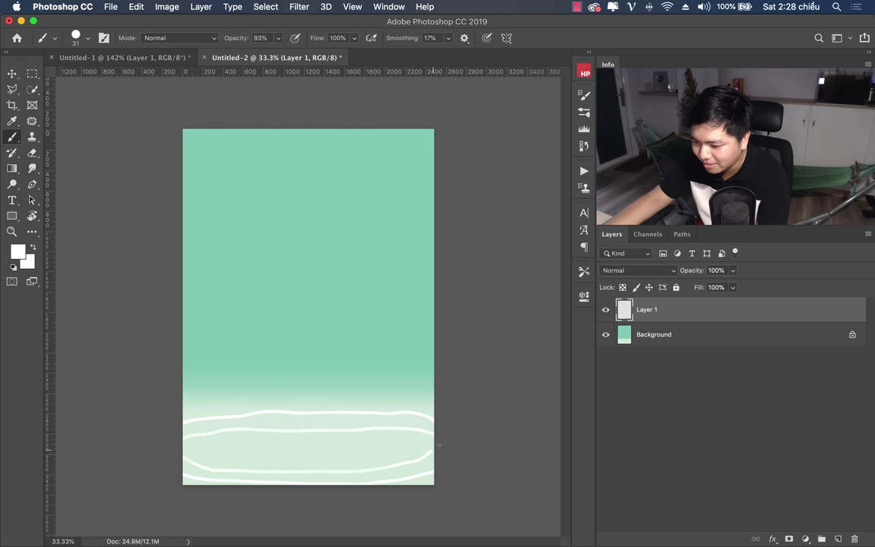
{"action": "mouse_move", "coordinate": [255, 439]}
{"action": "left_mouse_down"}
{"action": "mouse_move", "coordinate": [199, 445]}
{"action": "mouse_move", "coordinate": [213, 458]}
{"action": "mouse_move", "coordinate": [389, 458]}
{"action": "mouse_move", "coordinate": [334, 438]}
{"action": "mouse_move", "coordinate": [257, 440]}
{"action": "mouse_move", "coordinate": [341, 459]}
{"action": "mouse_move", "coordinate": [342, 446]}
{"action": "mouse_move", "coordinate": [307, 446]}
{"action": "left_mouse_up"}
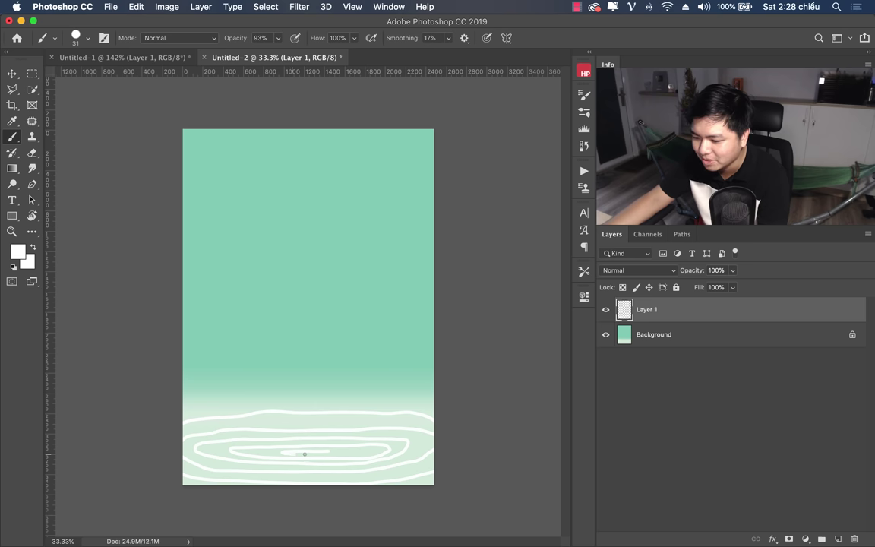
{"action": "key", "text": "ctrl+z"}
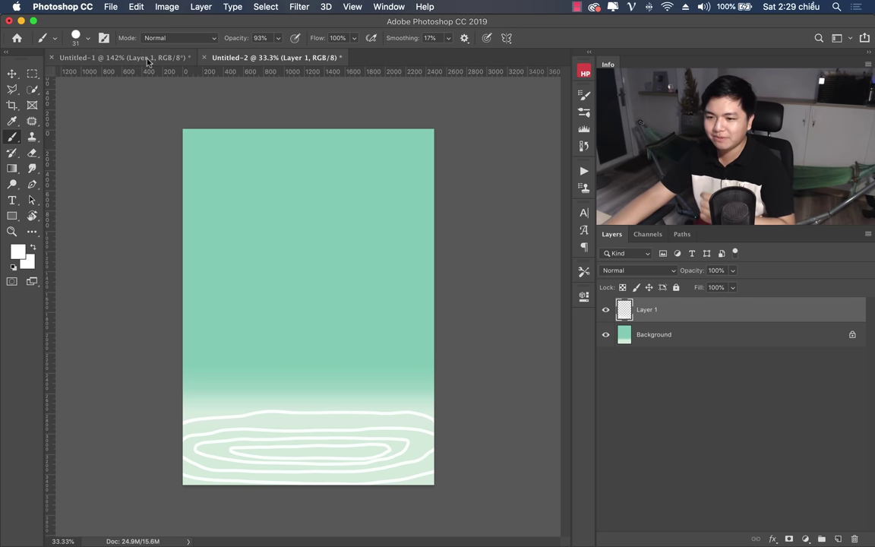
Check the reference poster, then select the Custom Shape tool.
{"action": "left_click", "coordinate": [121, 57]}
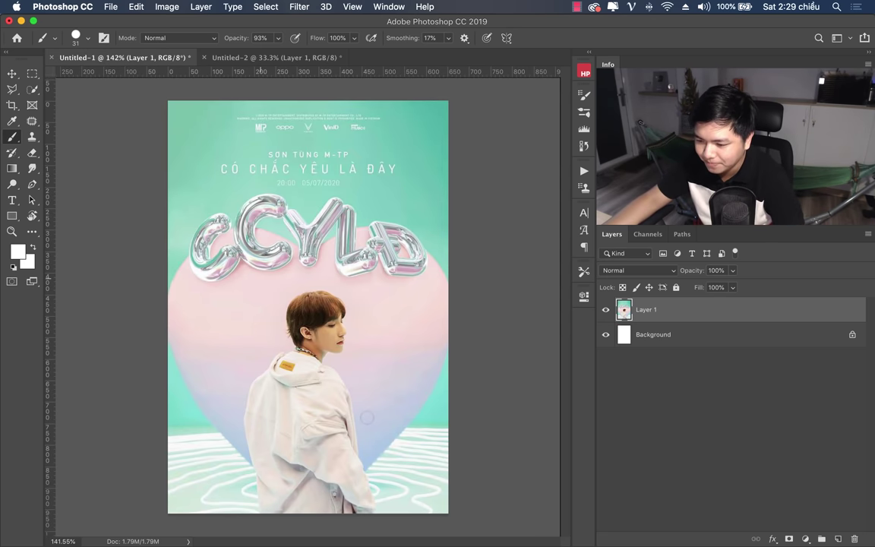
{"action": "left_click", "coordinate": [245, 58]}
{"action": "left_click", "coordinate": [13, 215]}
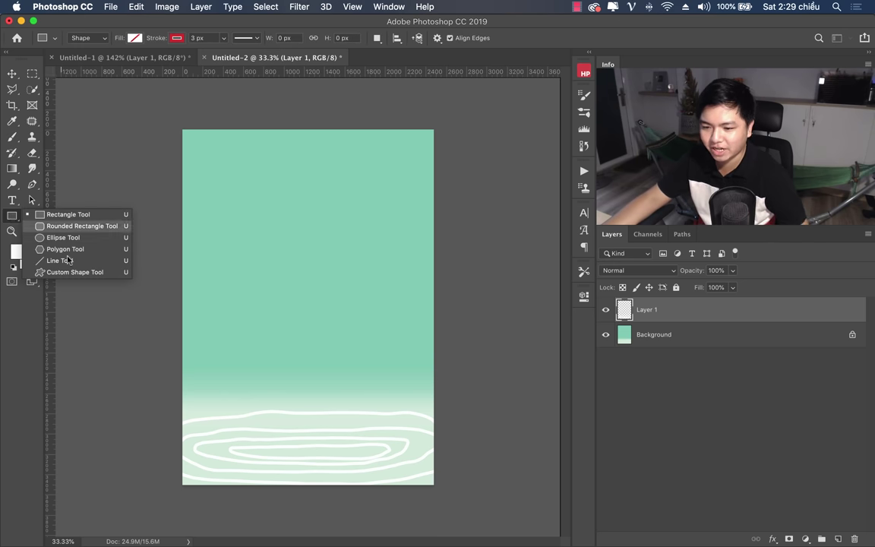
{"action": "left_click", "coordinate": [14, 215]}
{"action": "left_click", "coordinate": [13, 216]}
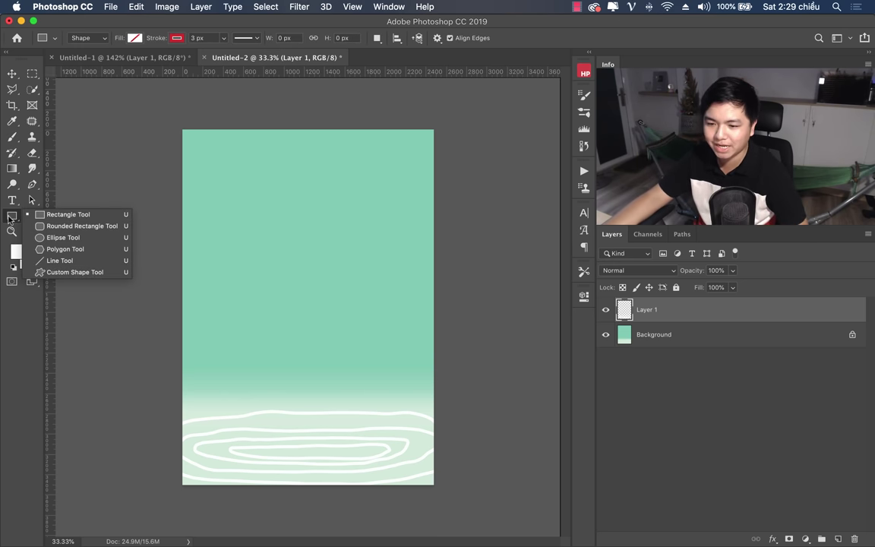
{"action": "left_click", "coordinate": [9, 169]}
{"action": "left_click", "coordinate": [10, 168]}
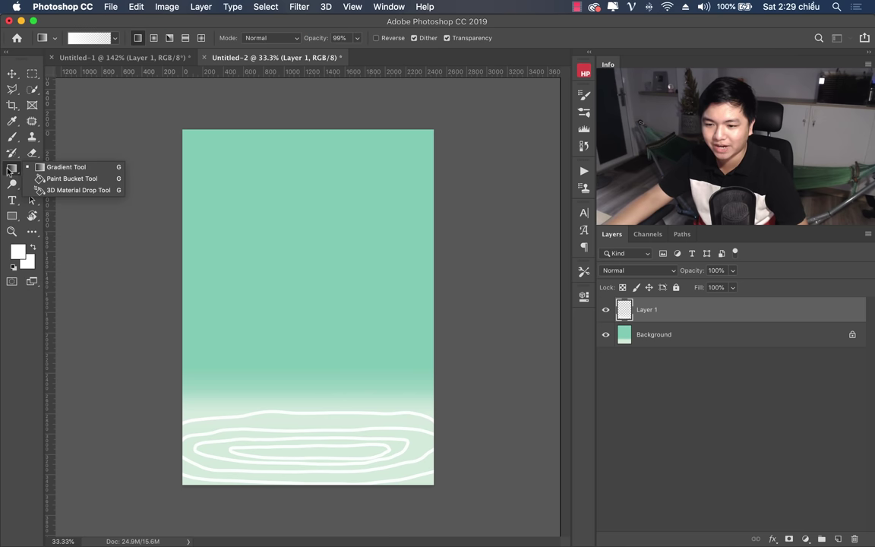
{"action": "left_click", "coordinate": [10, 218]}
{"action": "left_click", "coordinate": [9, 219]}
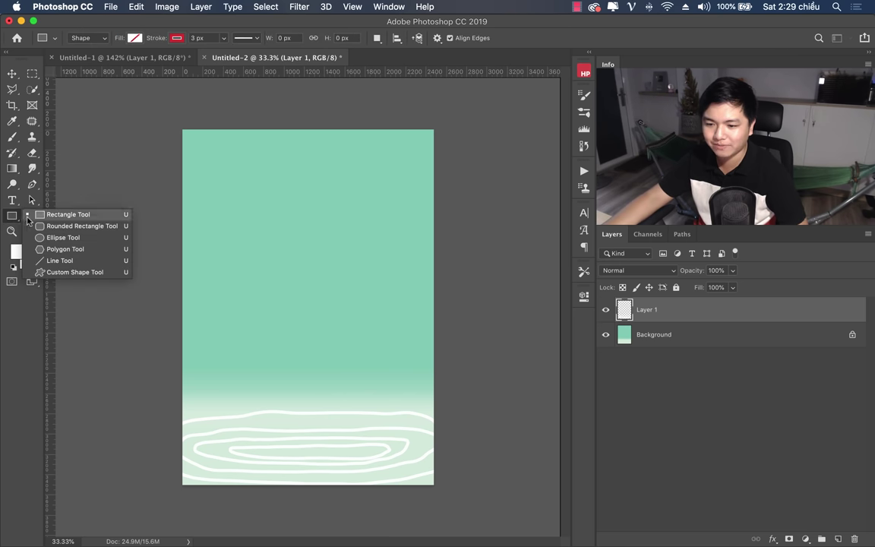
{"action": "left_click", "coordinate": [52, 275]}
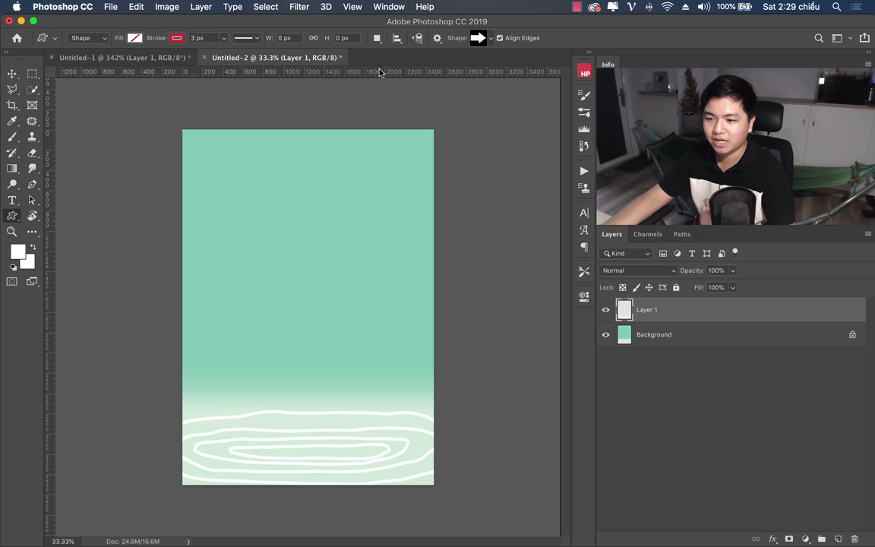
Append All shape sets to the custom shape library.
{"action": "left_click", "coordinate": [487, 40]}
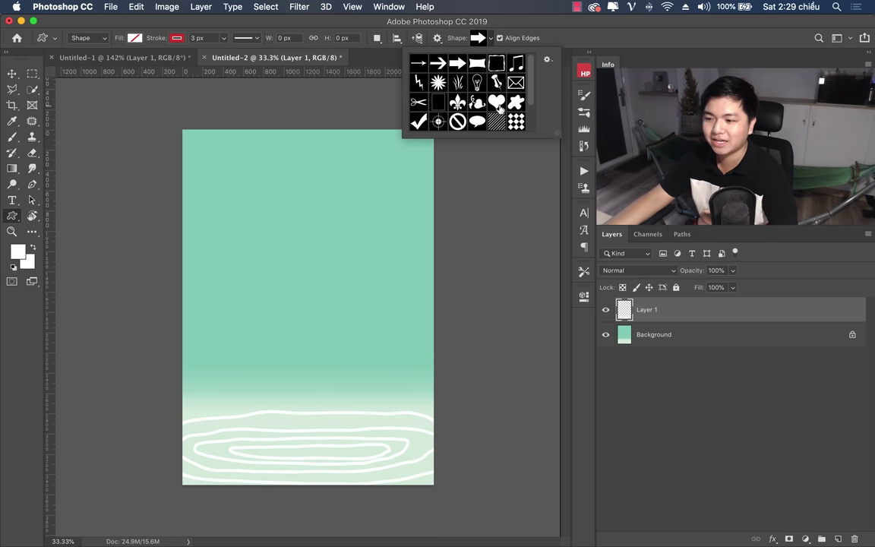
{"action": "left_click", "coordinate": [547, 59]}
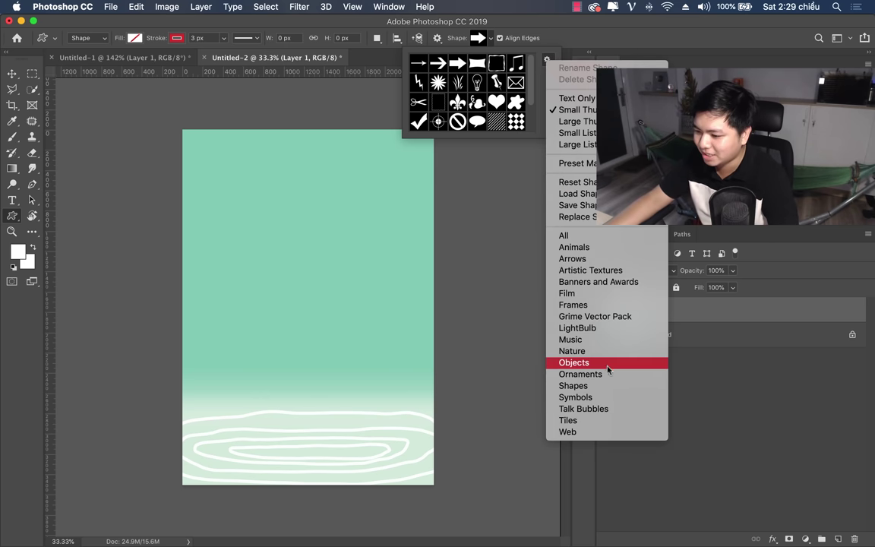
{"action": "left_click", "coordinate": [546, 61]}
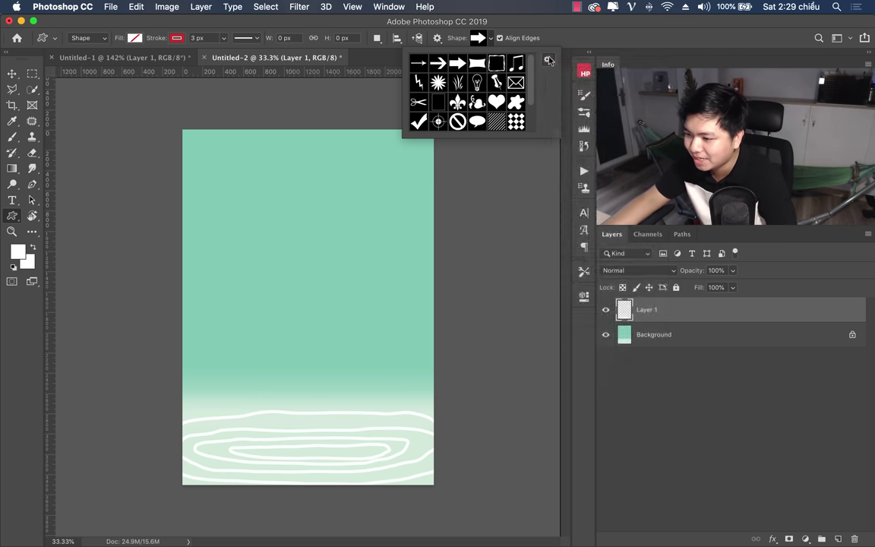
{"action": "left_click", "coordinate": [544, 63]}
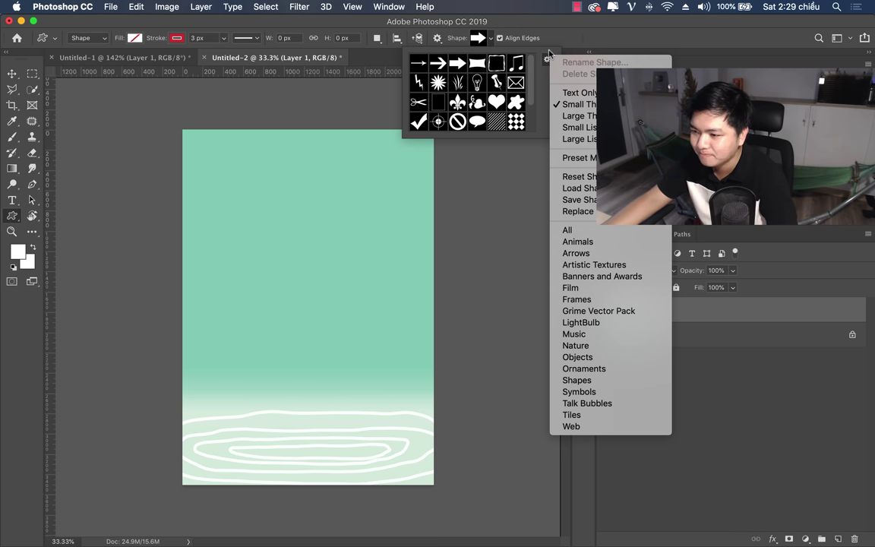
{"action": "left_click", "coordinate": [472, 40]}
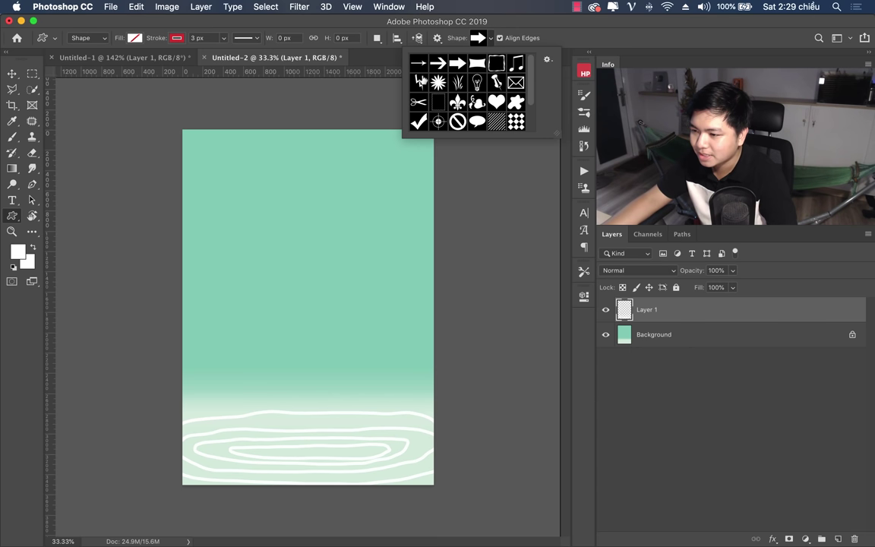
{"action": "left_click", "coordinate": [548, 61]}
{"action": "left_click", "coordinate": [547, 61]}
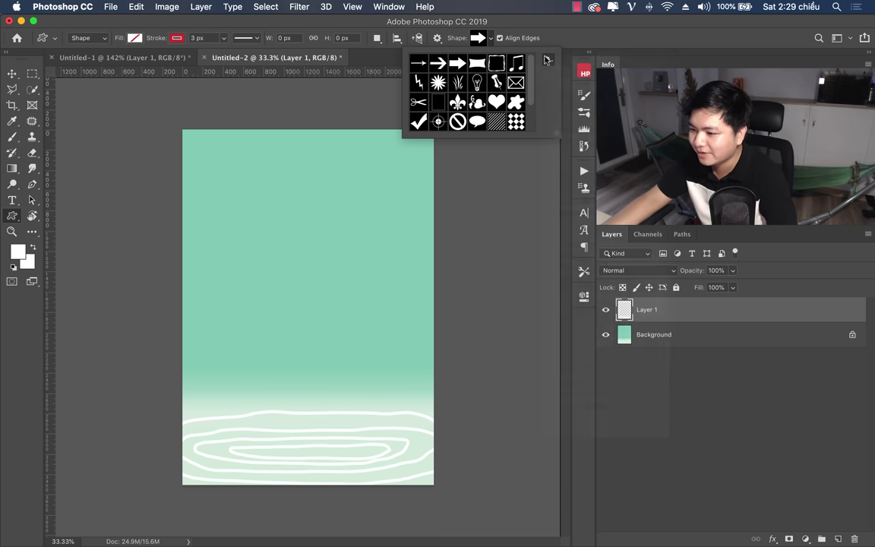
{"action": "left_click", "coordinate": [545, 61]}
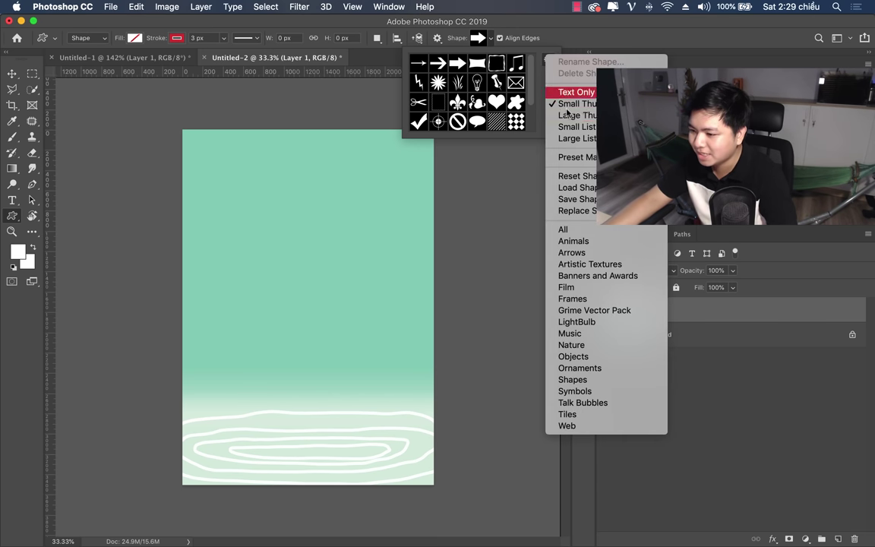
{"action": "left_click", "coordinate": [563, 230]}
{"action": "left_click", "coordinate": [395, 199]}
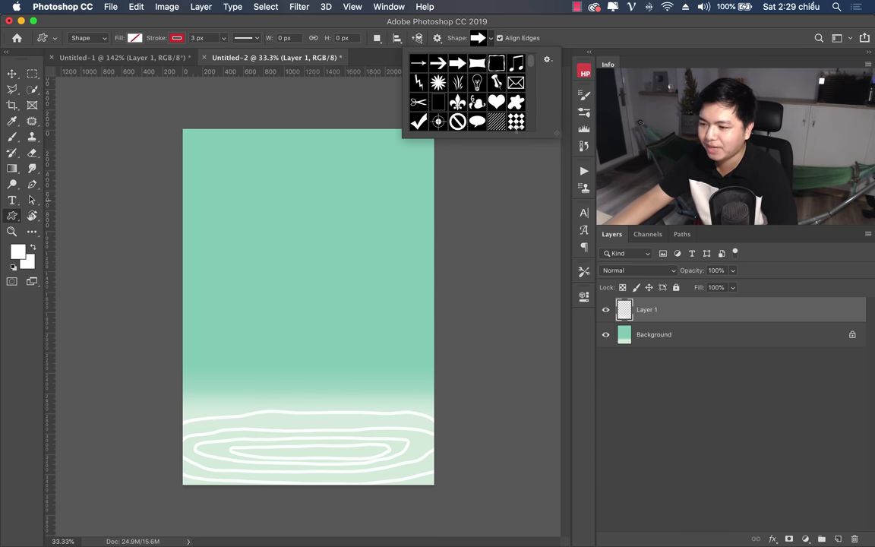
Choose the heart custom shape and begin creating a new layer.
{"action": "scroll", "coordinate": [536, 76], "scroll_direction": "down", "scroll_amount": 5}
{"action": "scroll", "coordinate": [532, 78], "scroll_direction": "down", "scroll_amount": 5}
{"action": "scroll", "coordinate": [532, 79], "scroll_direction": "down", "scroll_amount": 5}
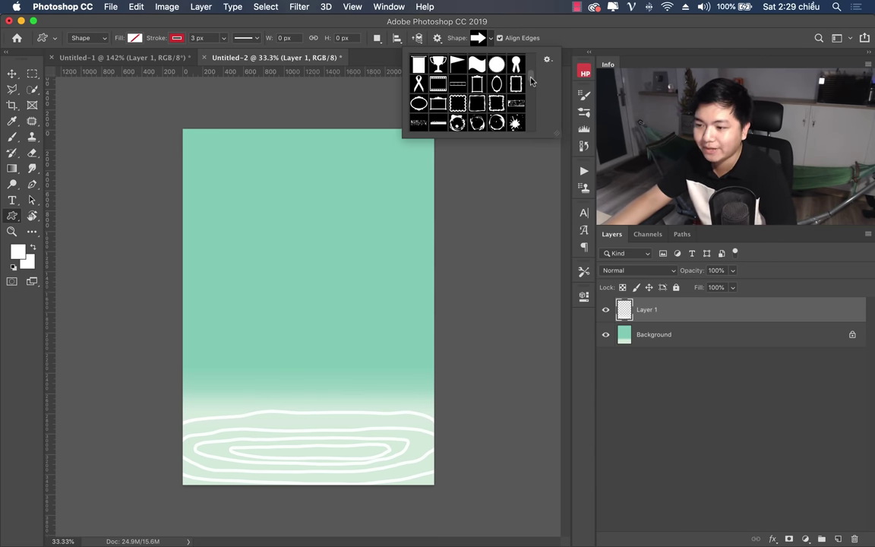
{"action": "scroll", "coordinate": [532, 89], "scroll_direction": "down", "scroll_amount": 5}
{"action": "scroll", "coordinate": [533, 89], "scroll_direction": "down", "scroll_amount": 5}
{"action": "scroll", "coordinate": [532, 90], "scroll_direction": "down", "scroll_amount": 5}
{"action": "scroll", "coordinate": [533, 91], "scroll_direction": "down", "scroll_amount": 5}
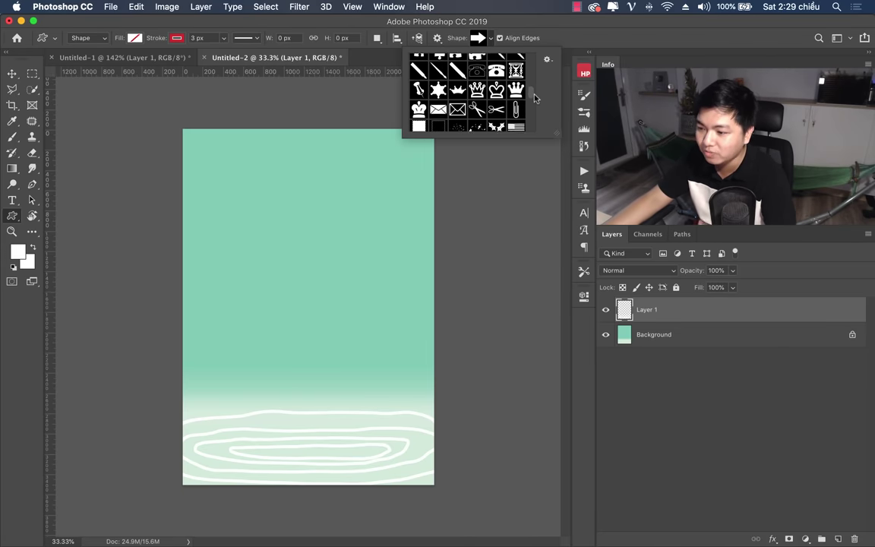
{"action": "scroll", "coordinate": [534, 97], "scroll_direction": "down", "scroll_amount": 5}
{"action": "scroll", "coordinate": [534, 103], "scroll_direction": "down", "scroll_amount": 5}
{"action": "scroll", "coordinate": [534, 105], "scroll_direction": "down", "scroll_amount": 5}
{"action": "scroll", "coordinate": [535, 106], "scroll_direction": "down", "scroll_amount": 5}
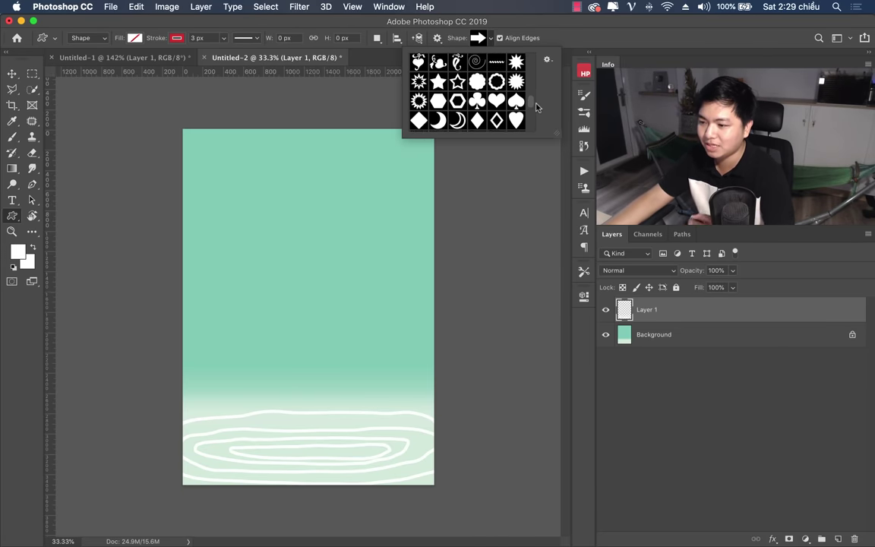
{"action": "scroll", "coordinate": [535, 108], "scroll_direction": "down", "scroll_amount": 5}
{"action": "scroll", "coordinate": [535, 107], "scroll_direction": "up", "scroll_amount": 2}
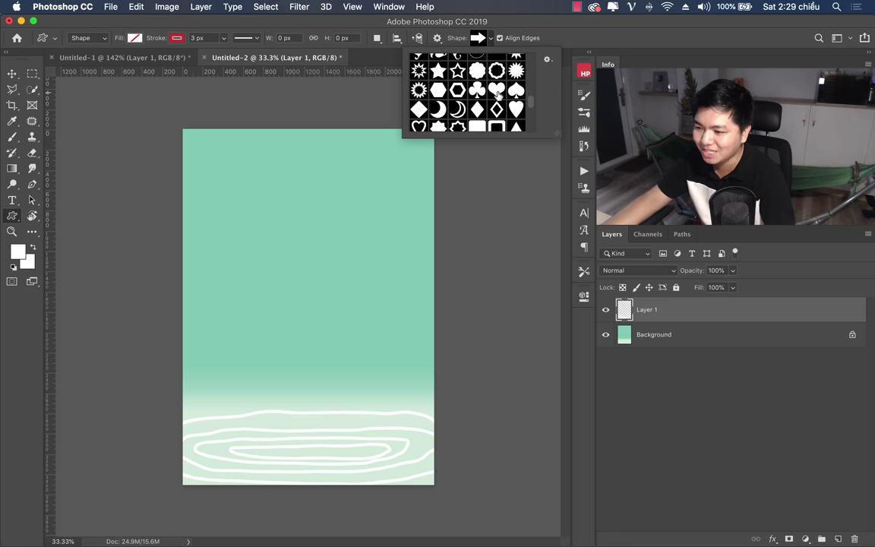
{"action": "left_click", "coordinate": [498, 93]}
{"action": "scroll", "coordinate": [532, 76], "scroll_direction": "up", "scroll_amount": 3}
{"action": "scroll", "coordinate": [532, 72], "scroll_direction": "up", "scroll_amount": 3}
{"action": "scroll", "coordinate": [531, 69], "scroll_direction": "up", "scroll_amount": 3}
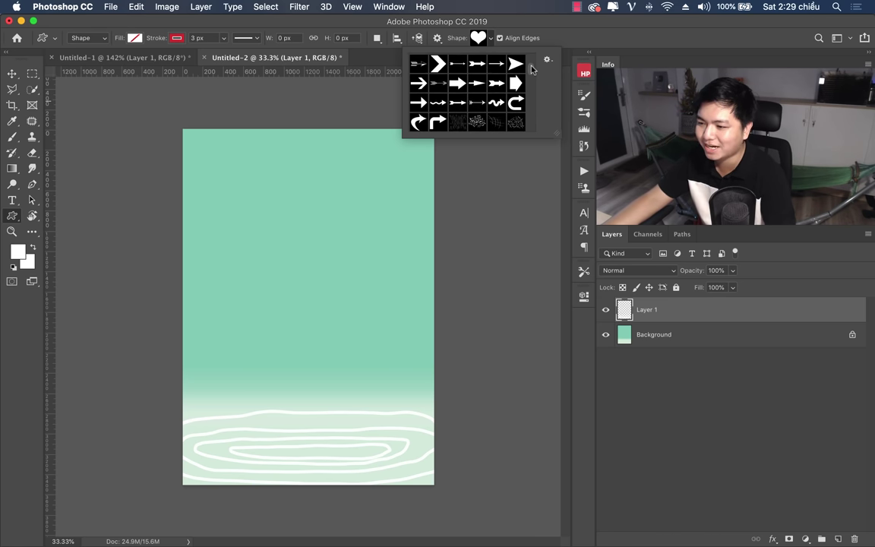
{"action": "scroll", "coordinate": [532, 76], "scroll_direction": "down", "scroll_amount": 3}
{"action": "left_click", "coordinate": [411, 152]}
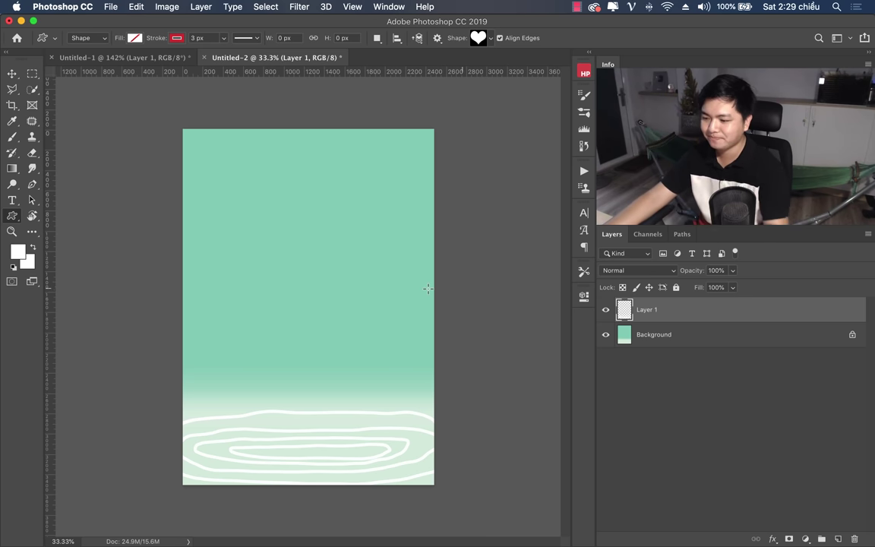
{"action": "key", "text": "ctrl+shift+n"}
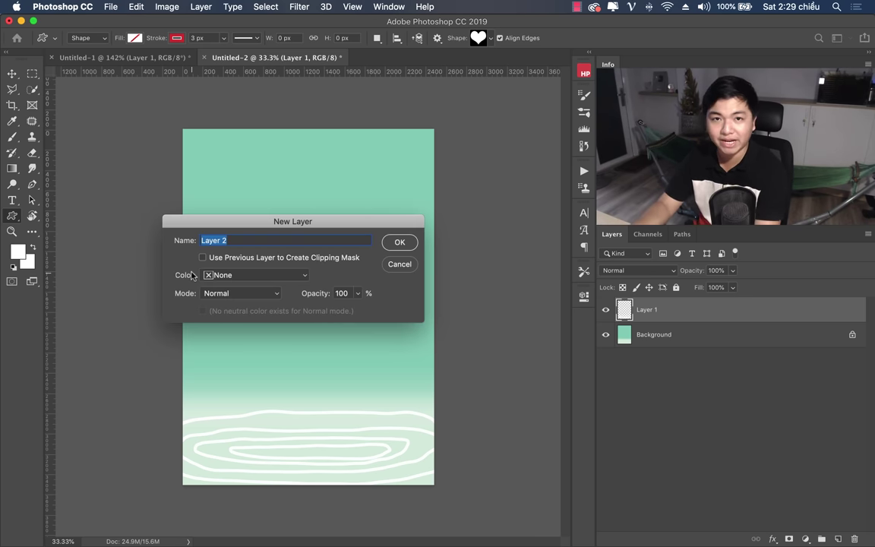
Confirm Layer 2 and set new shapes to white fill with no stroke.
{"action": "key", "text": "Return"}
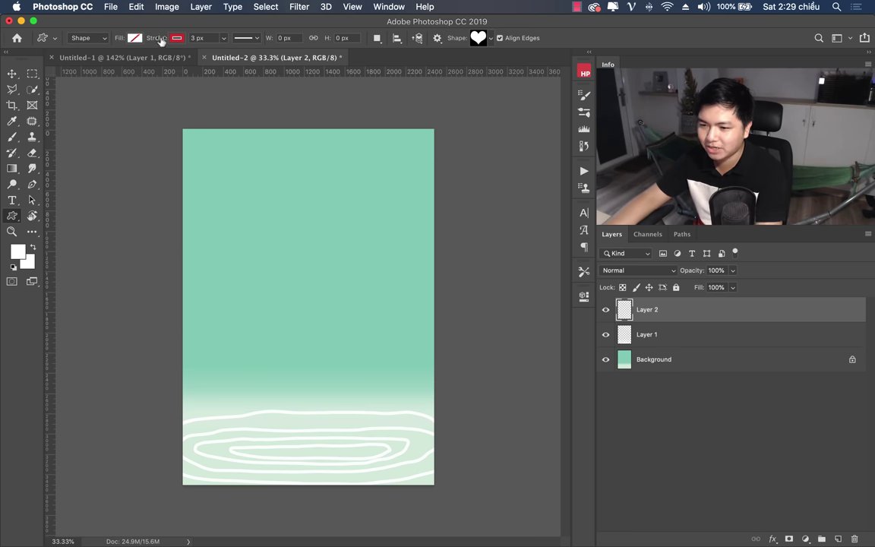
{"action": "left_click", "coordinate": [176, 40]}
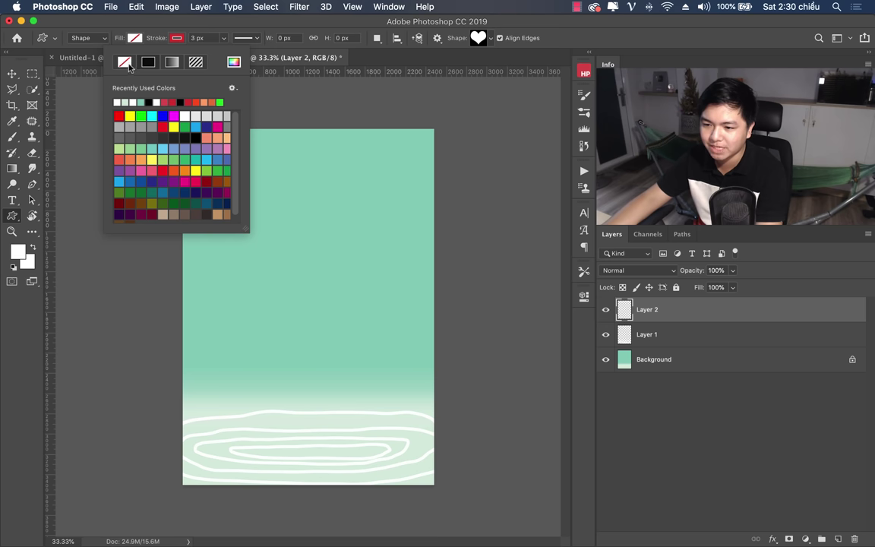
{"action": "left_click", "coordinate": [126, 64]}
{"action": "left_click", "coordinate": [136, 40]}
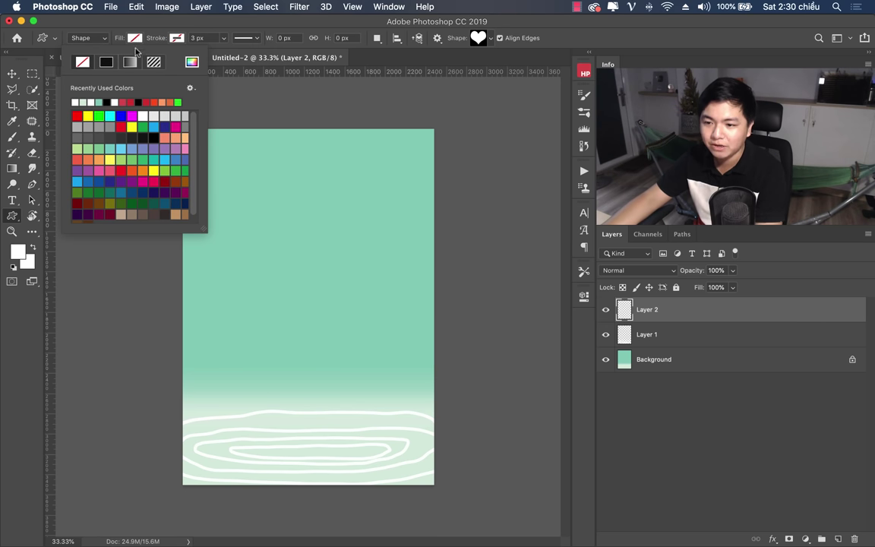
{"action": "left_click", "coordinate": [144, 115]}
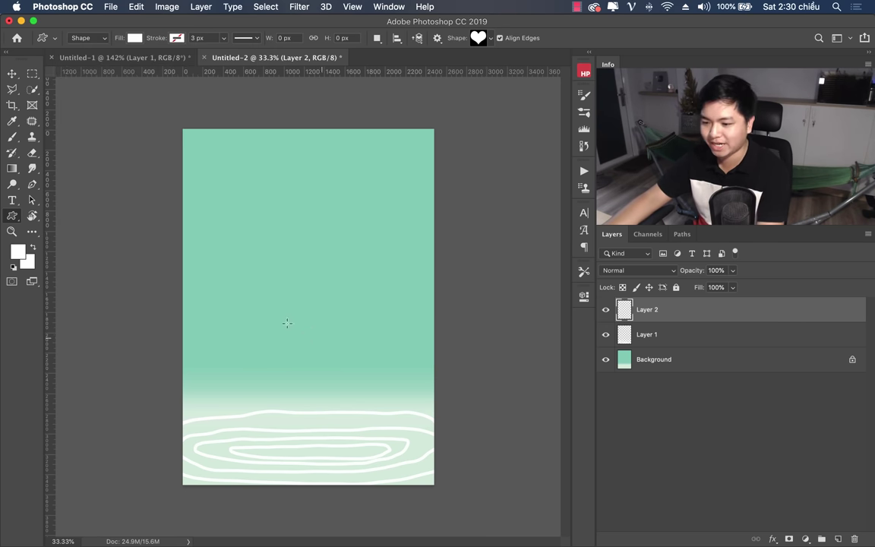
Draw a trial white heart, centre it, compare with Untitled-1, then remove it.
{"action": "left_click_drag", "start_coordinate": [202, 250], "coordinate": [496, 447]}
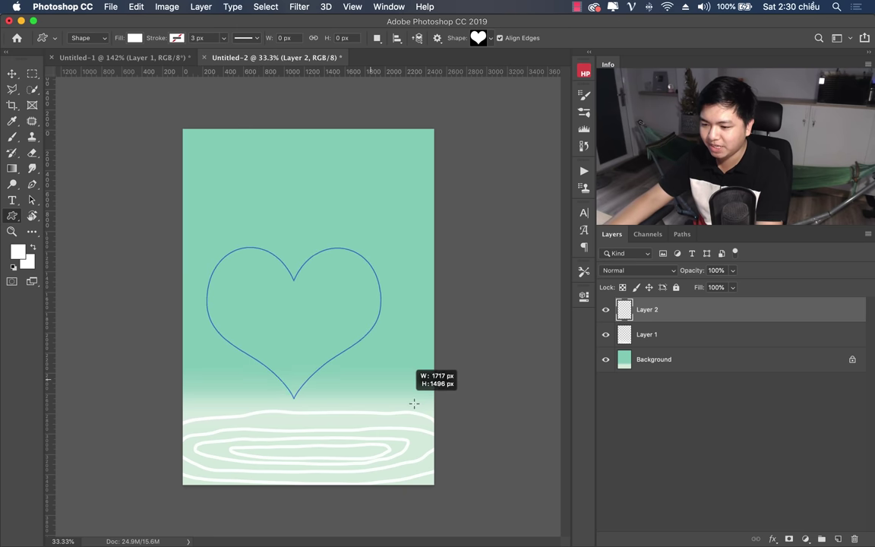
{"action": "left_click_drag", "start_coordinate": [495, 448], "coordinate": [476, 481]}
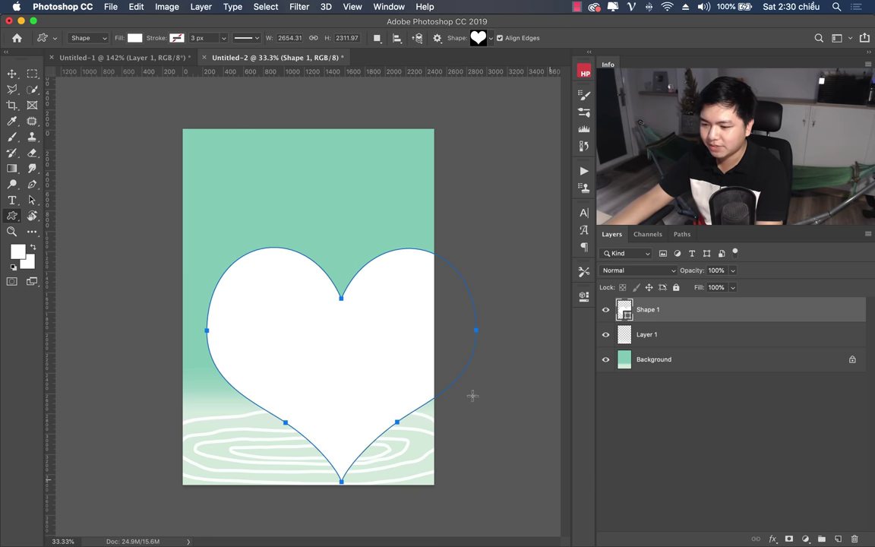
{"action": "left_click", "coordinate": [11, 74]}
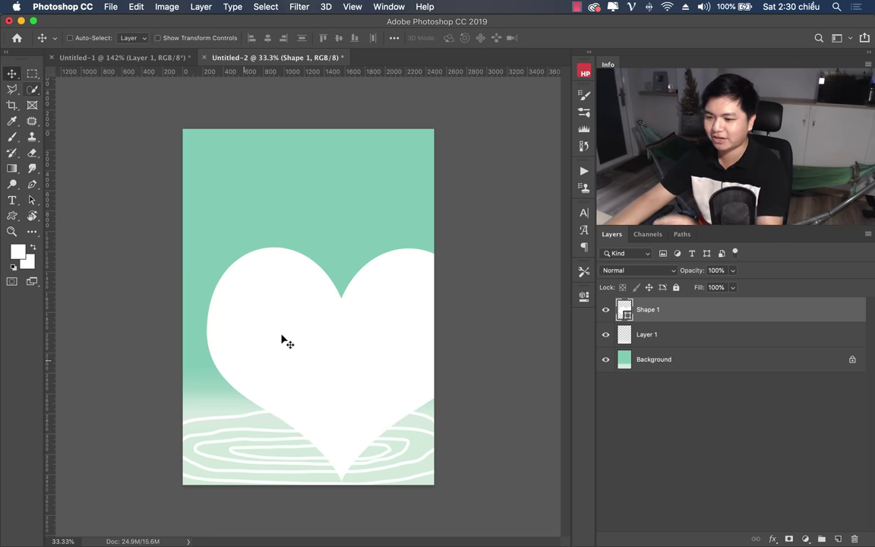
{"action": "mouse_move", "coordinate": [285, 342]}
{"action": "left_mouse_down"}
{"action": "mouse_move", "coordinate": [363, 344]}
{"action": "mouse_move", "coordinate": [339, 340]}
{"action": "left_mouse_up"}
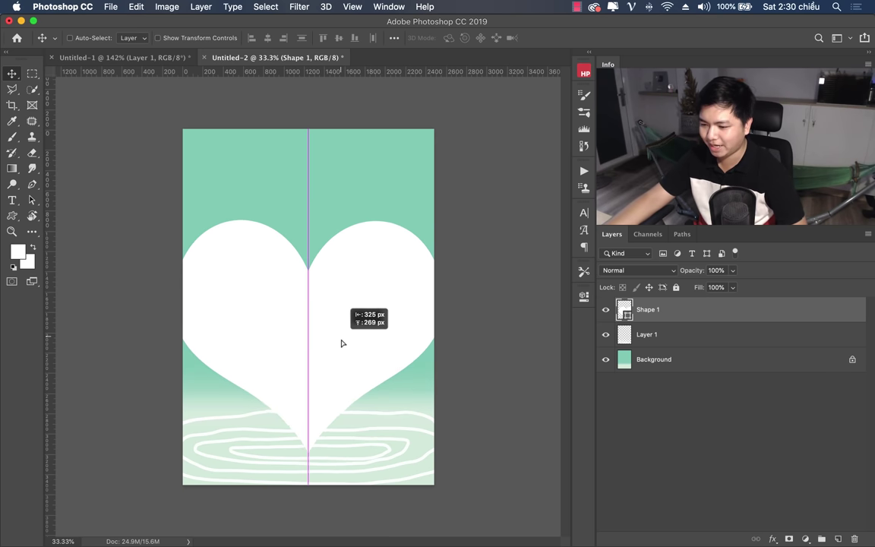
{"action": "left_click_drag", "start_coordinate": [340, 335], "coordinate": [343, 345]}
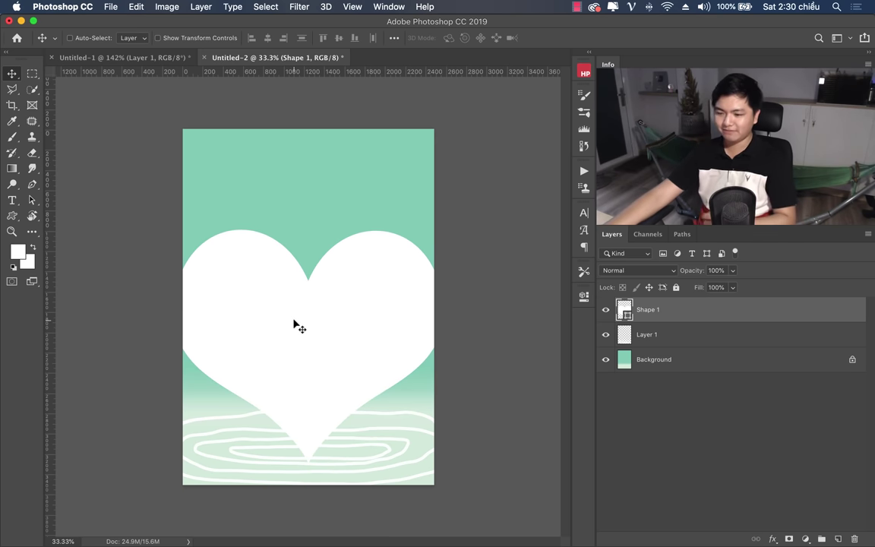
{"action": "left_click", "coordinate": [135, 57]}
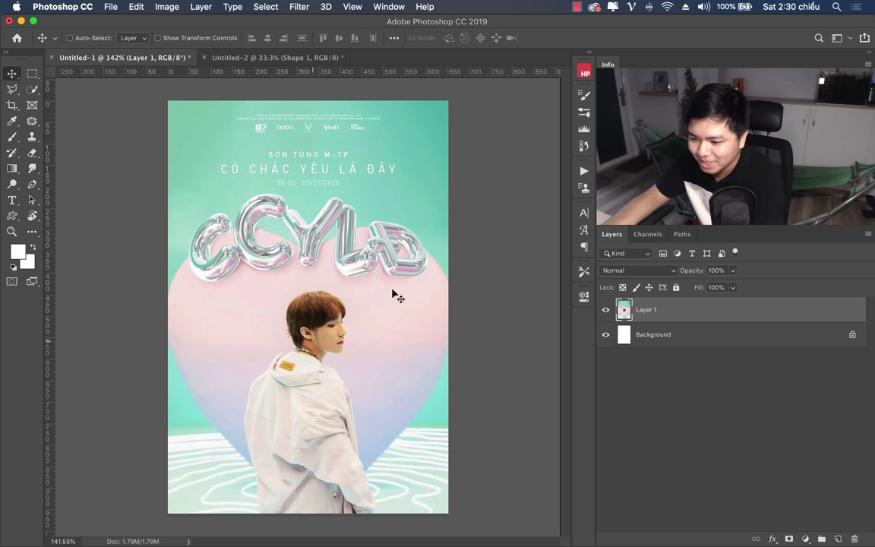
{"action": "left_click", "coordinate": [225, 57]}
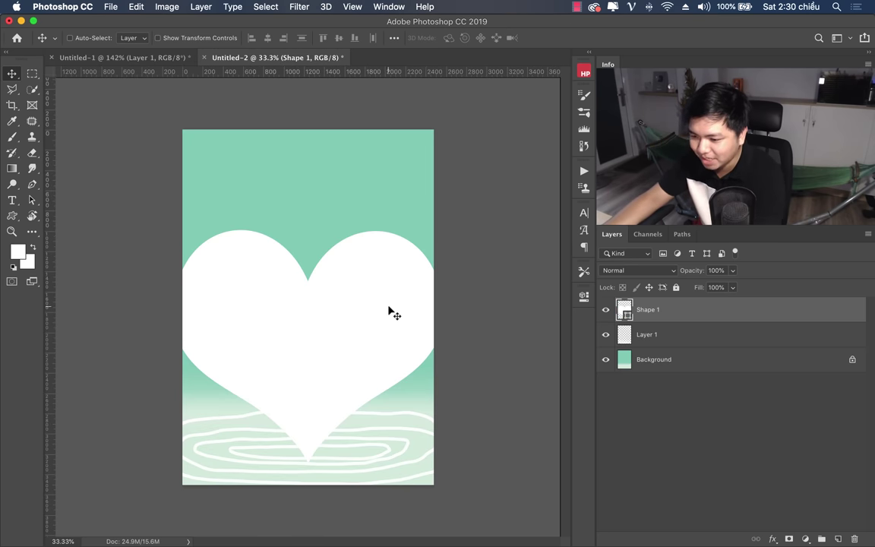
{"action": "key", "text": "Delete"}
Draw a large white heart across the canvas and centre it.
{"action": "key", "text": "u"}
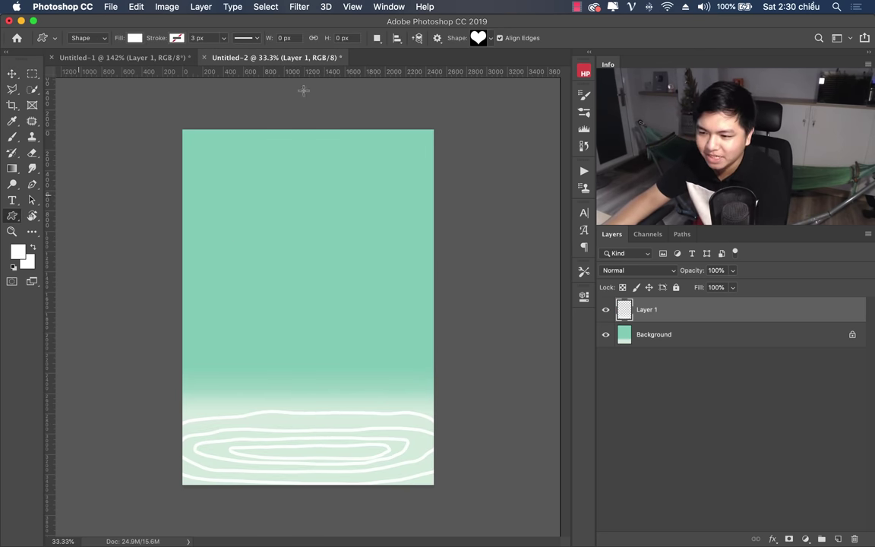
{"action": "left_click", "coordinate": [483, 40]}
{"action": "left_click_drag", "start_coordinate": [529, 89], "coordinate": [531, 64]}
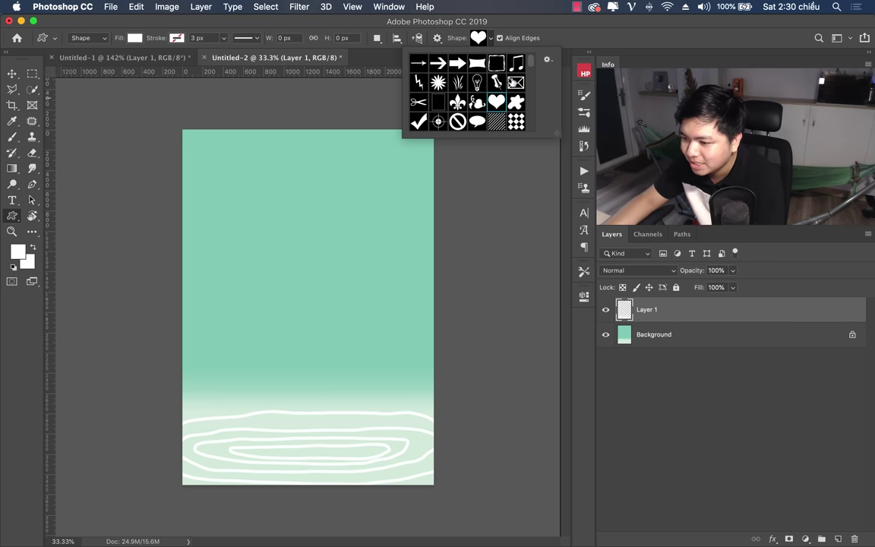
{"action": "left_click", "coordinate": [555, 31]}
{"action": "mouse_move", "coordinate": [196, 263]}
{"action": "left_mouse_down"}
{"action": "mouse_move", "coordinate": [447, 497]}
{"action": "mouse_move", "coordinate": [451, 517]}
{"action": "left_mouse_up"}
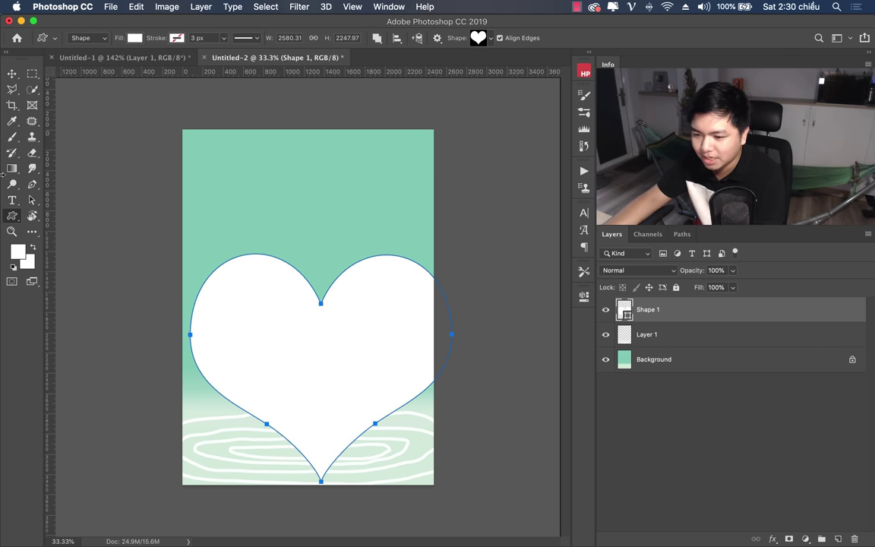
{"action": "left_click", "coordinate": [12, 74]}
{"action": "left_click_drag", "start_coordinate": [335, 364], "coordinate": [318, 350]}
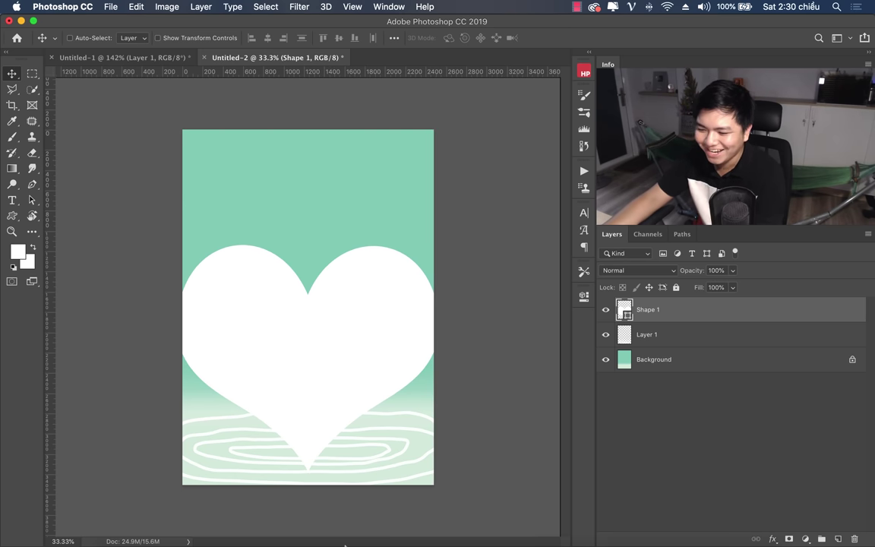
Compare with Untitled-1, then browse the custom shape picker again.
{"action": "left_click", "coordinate": [136, 59]}
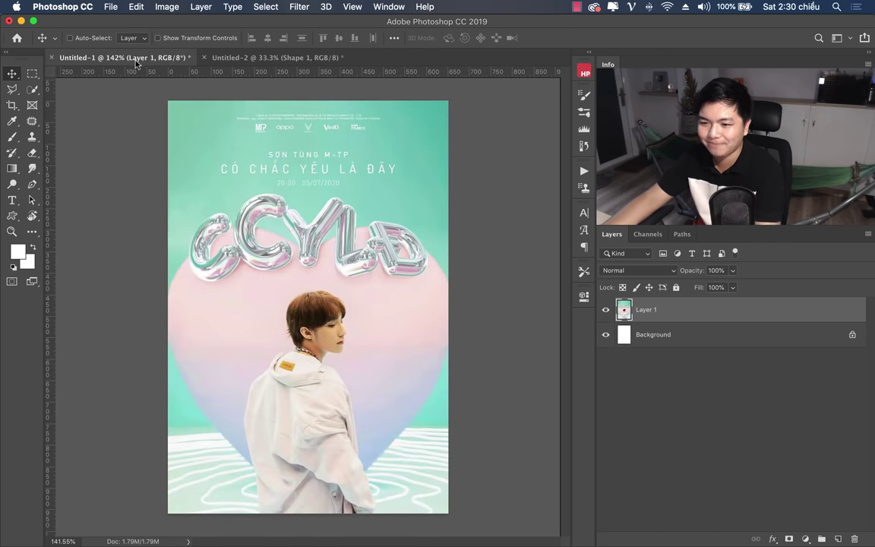
{"action": "left_click", "coordinate": [319, 58]}
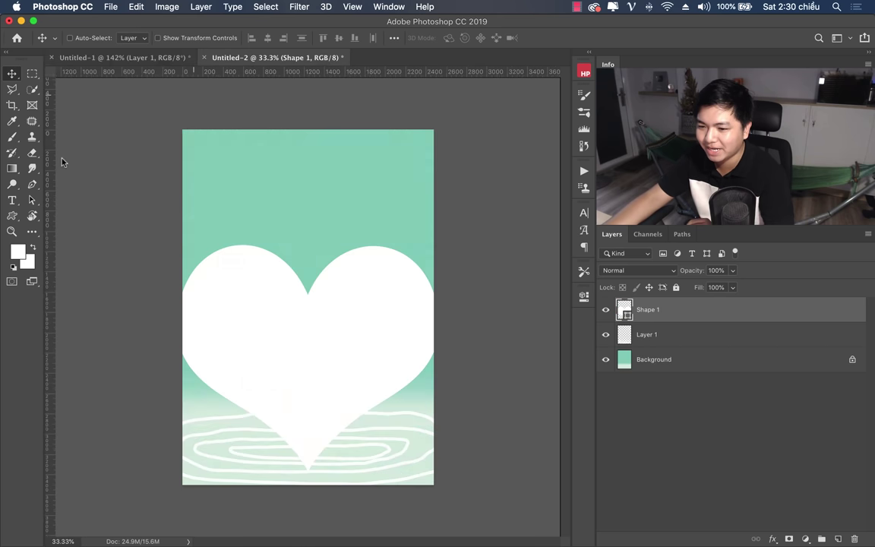
{"action": "left_click", "coordinate": [30, 216]}
{"action": "left_click", "coordinate": [490, 38]}
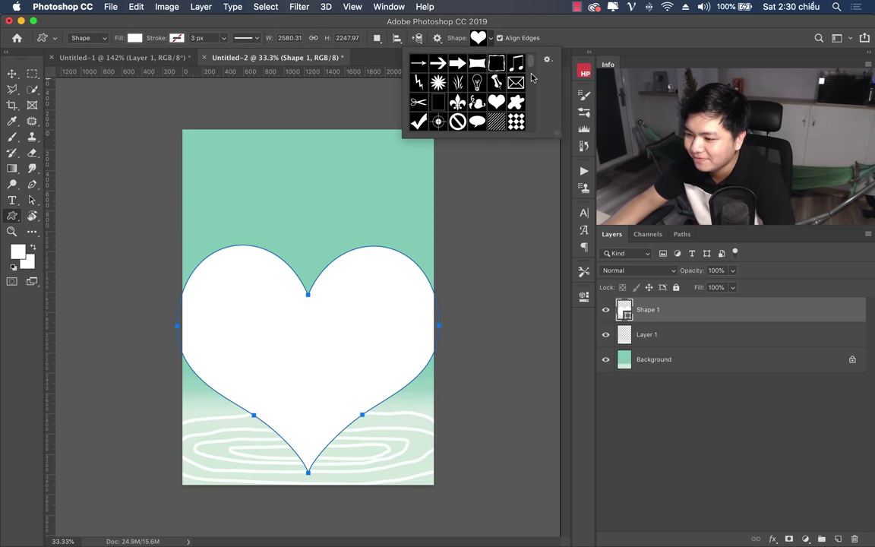
{"action": "scroll", "coordinate": [532, 84], "scroll_direction": "down", "scroll_amount": 3}
{"action": "scroll", "coordinate": [532, 91], "scroll_direction": "down", "scroll_amount": 3}
{"action": "scroll", "coordinate": [532, 99], "scroll_direction": "down", "scroll_amount": 3}
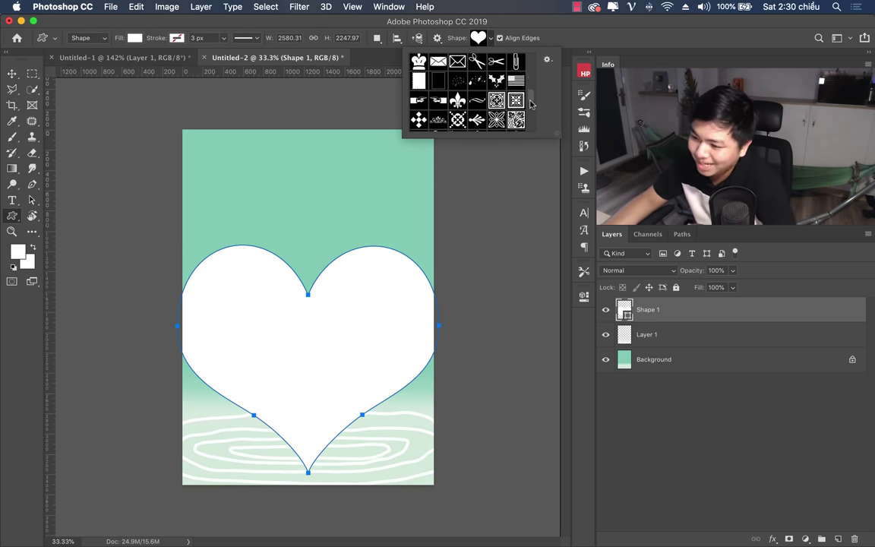
{"action": "mouse_move", "coordinate": [532, 104]}
{"action": "left_mouse_down"}
{"action": "mouse_move", "coordinate": [531, 129]}
{"action": "mouse_move", "coordinate": [523, 106]}
{"action": "left_mouse_up"}
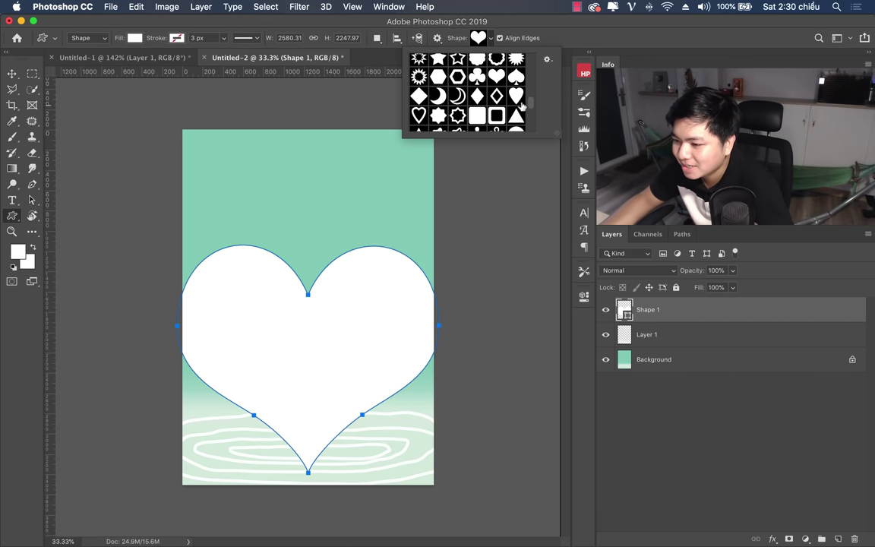
Remove the heart, add a new layer, and try a heart draw that gets discarded.
{"action": "key", "text": "Escape"}
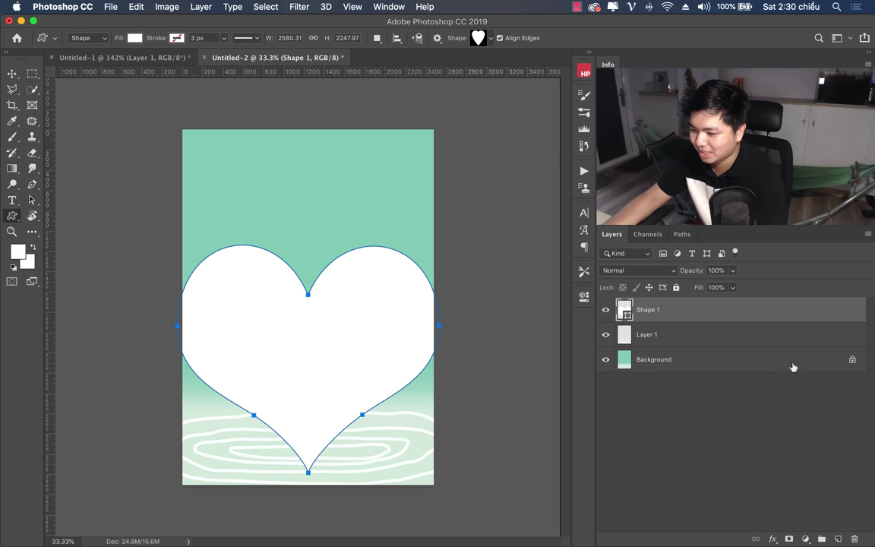
{"action": "key", "text": "Delete"}
{"action": "key", "text": "super+shift+n"}
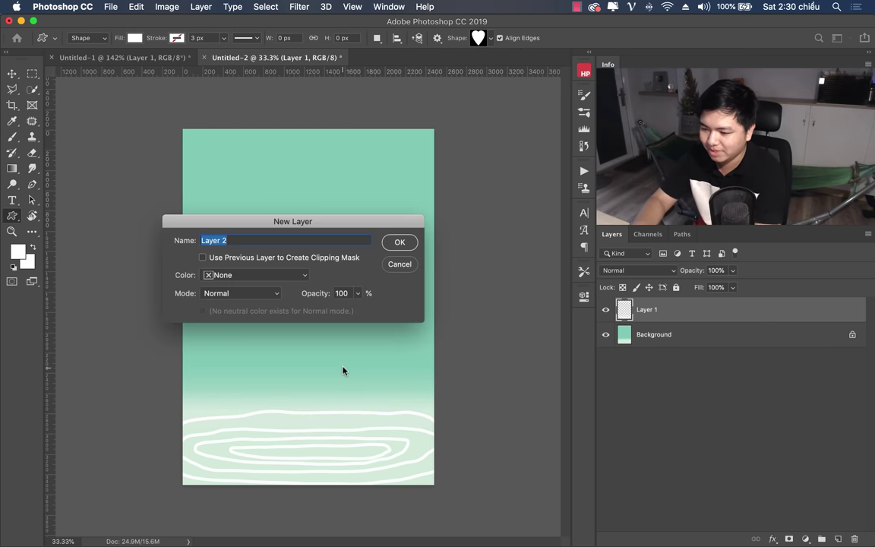
{"action": "key", "text": "Return"}
{"action": "mouse_move", "coordinate": [205, 242]}
{"action": "left_mouse_down"}
{"action": "mouse_move", "coordinate": [309, 326]}
{"action": "mouse_move", "coordinate": [421, 454]}
{"action": "left_mouse_up"}
{"action": "key", "text": "Delete"}
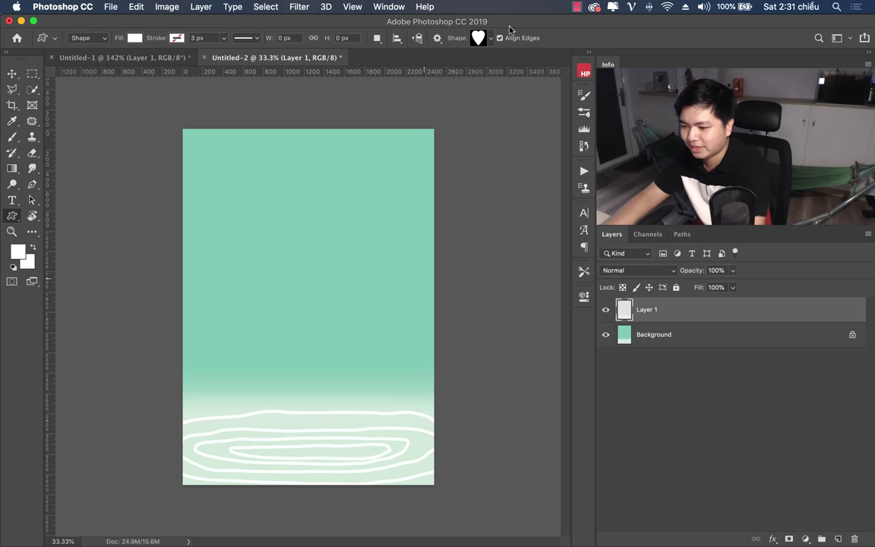
Redraw the white heart in the canvas middle, nudge it, then view the Untitled-1 reference.
{"action": "left_click", "coordinate": [478, 38]}
{"action": "scroll", "coordinate": [501, 87], "scroll_direction": "up", "scroll_amount": 1}
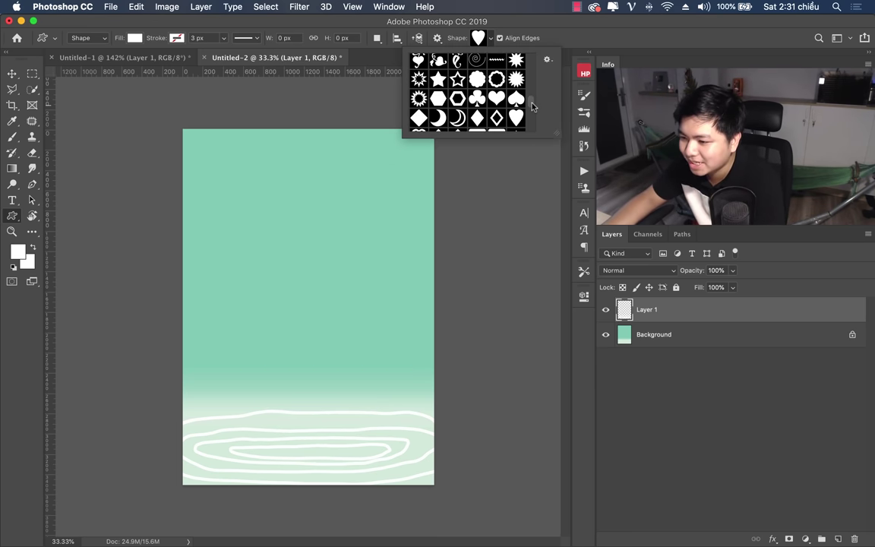
{"action": "scroll", "coordinate": [502, 99], "scroll_direction": "up", "scroll_amount": 1}
{"action": "scroll", "coordinate": [524, 106], "scroll_direction": "up", "scroll_amount": 3}
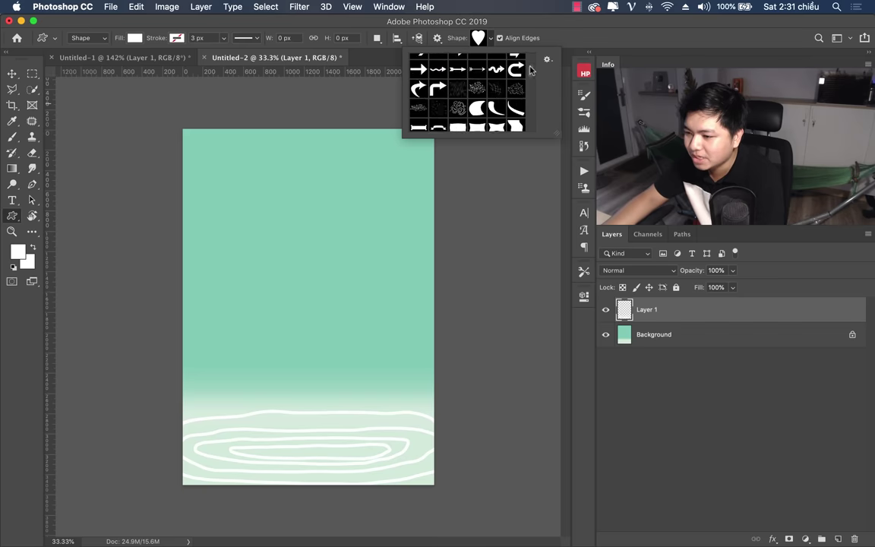
{"action": "scroll", "coordinate": [516, 100], "scroll_direction": "up", "scroll_amount": 3}
{"action": "scroll", "coordinate": [506, 95], "scroll_direction": "up", "scroll_amount": 2}
{"action": "left_click", "coordinate": [320, 217]}
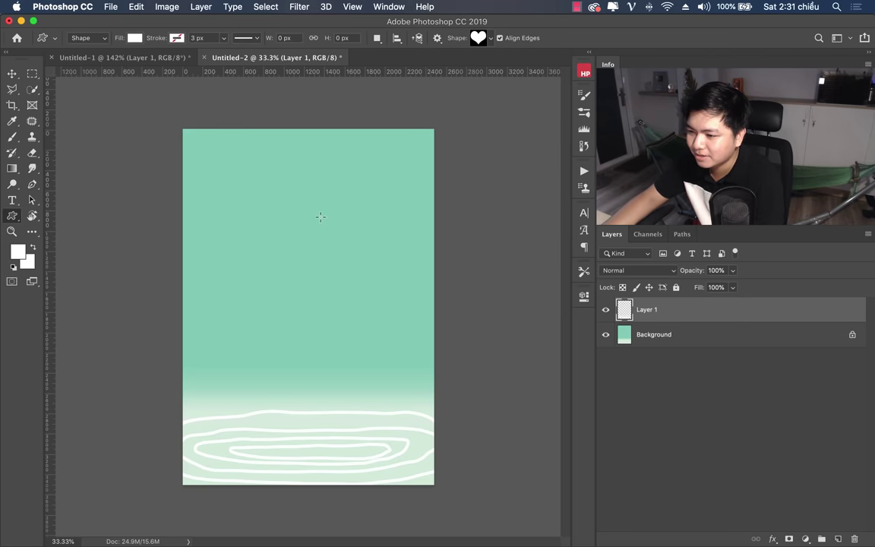
{"action": "left_click_drag", "start_coordinate": [185, 255], "coordinate": [427, 474]}
{"action": "left_click", "coordinate": [11, 74]}
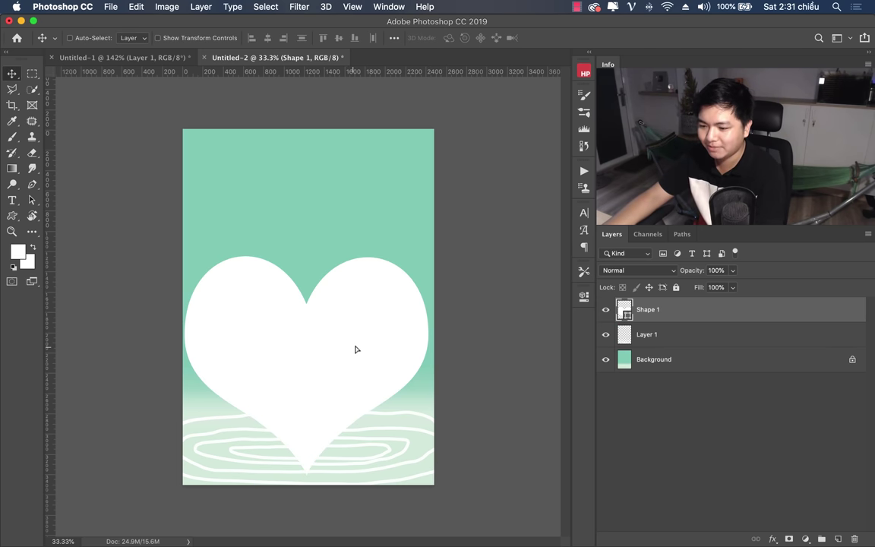
{"action": "left_click_drag", "start_coordinate": [355, 349], "coordinate": [358, 343]}
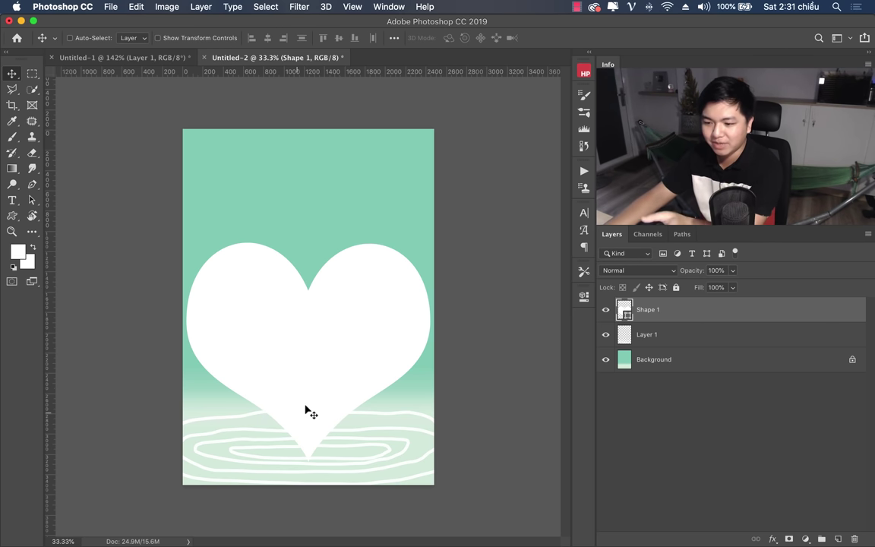
{"action": "left_click", "coordinate": [118, 58]}
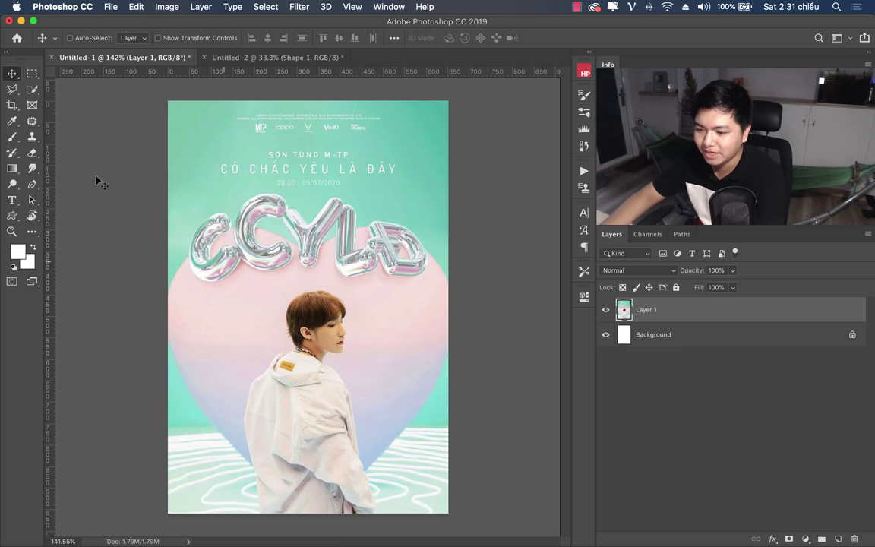
Sample light pink and light blue from the CCYLD poster as working colours, then return to Untitled-2.
{"action": "left_click", "coordinate": [11, 122]}
{"action": "left_click", "coordinate": [241, 212]}
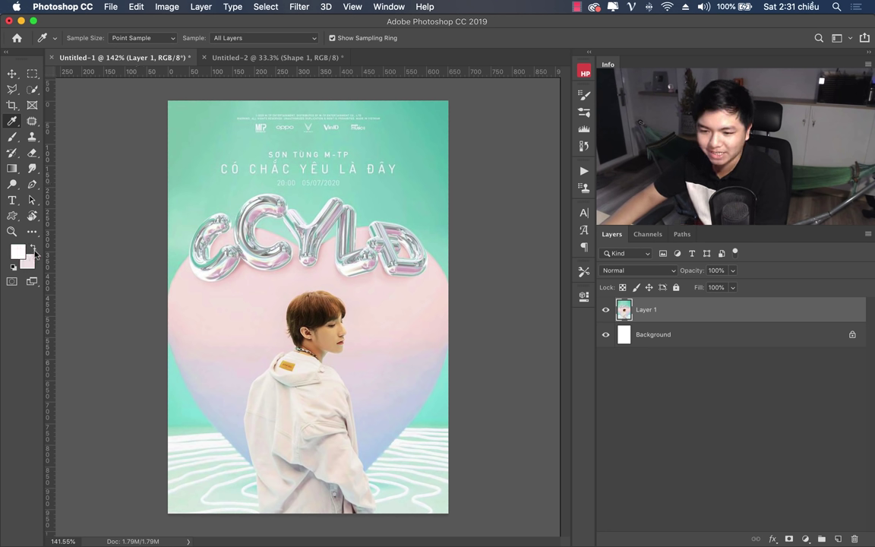
{"action": "left_click", "coordinate": [31, 250]}
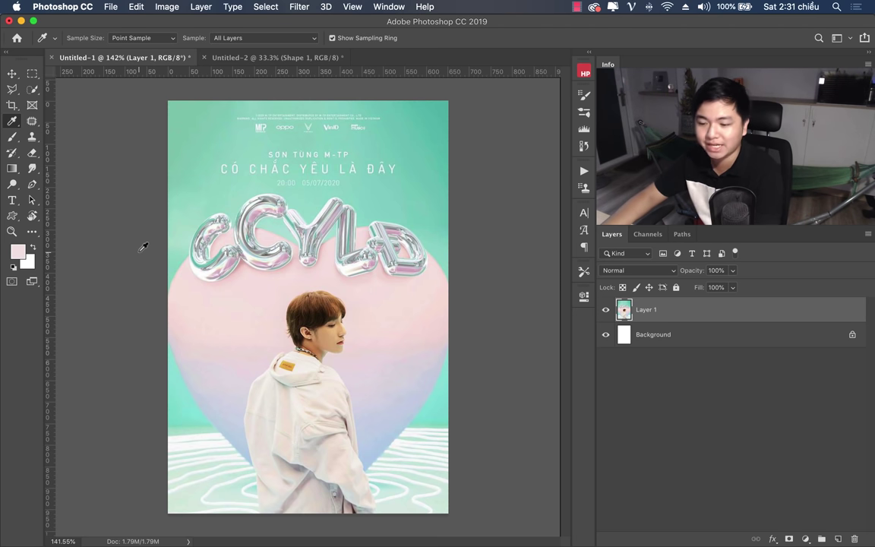
{"action": "key", "text": "x"}
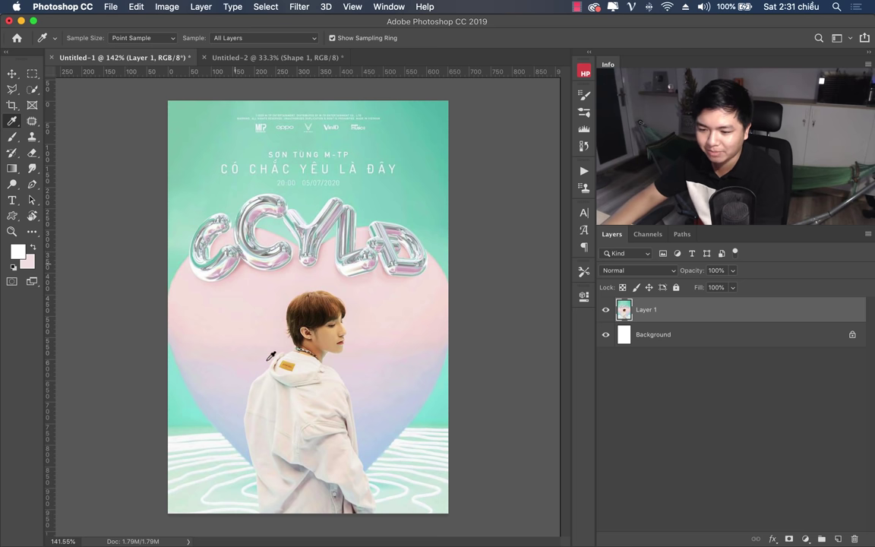
{"action": "left_click", "coordinate": [368, 456]}
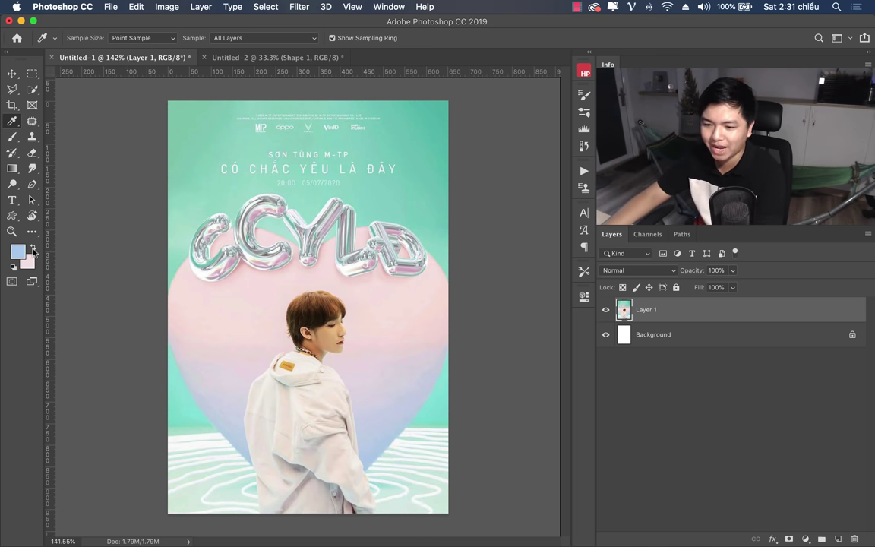
{"action": "left_click", "coordinate": [250, 57]}
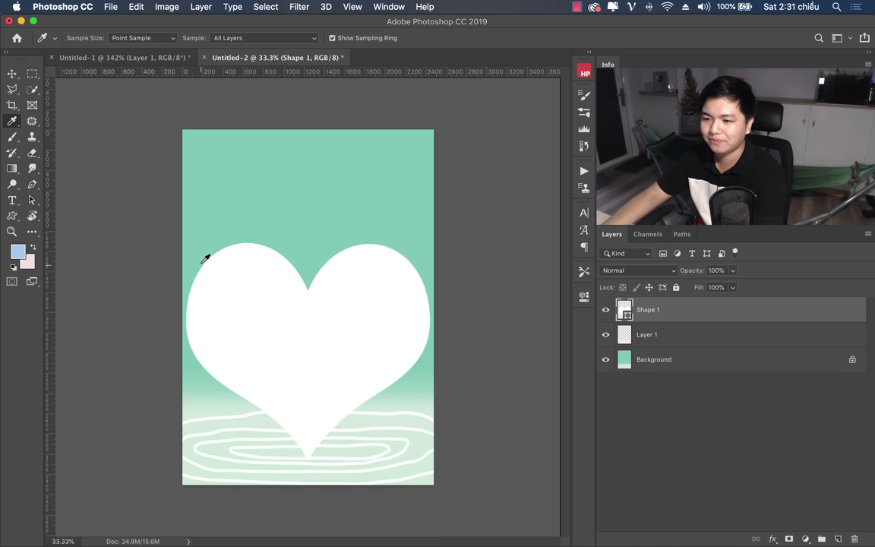
Select the Gradient tool with a Foreground to Background gradient.
{"action": "left_click", "coordinate": [13, 170]}
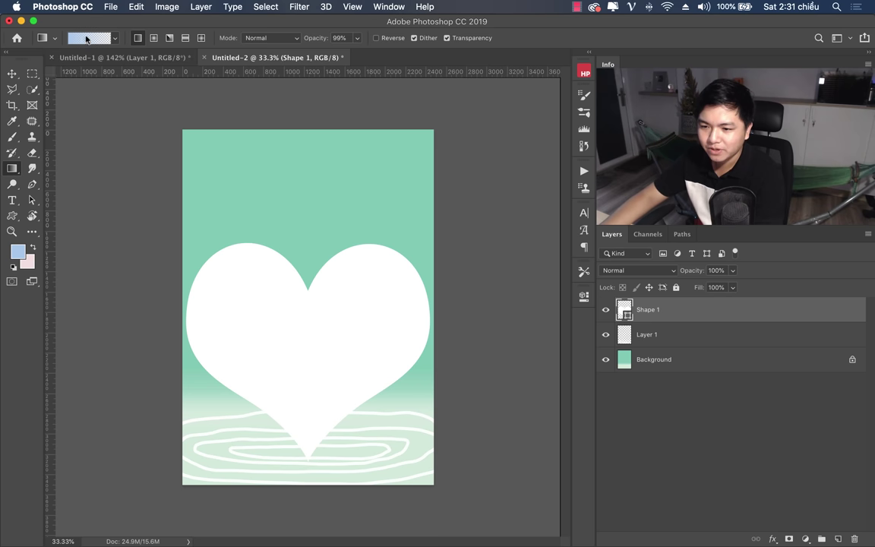
{"action": "left_click", "coordinate": [82, 37]}
{"action": "left_click", "coordinate": [294, 172]}
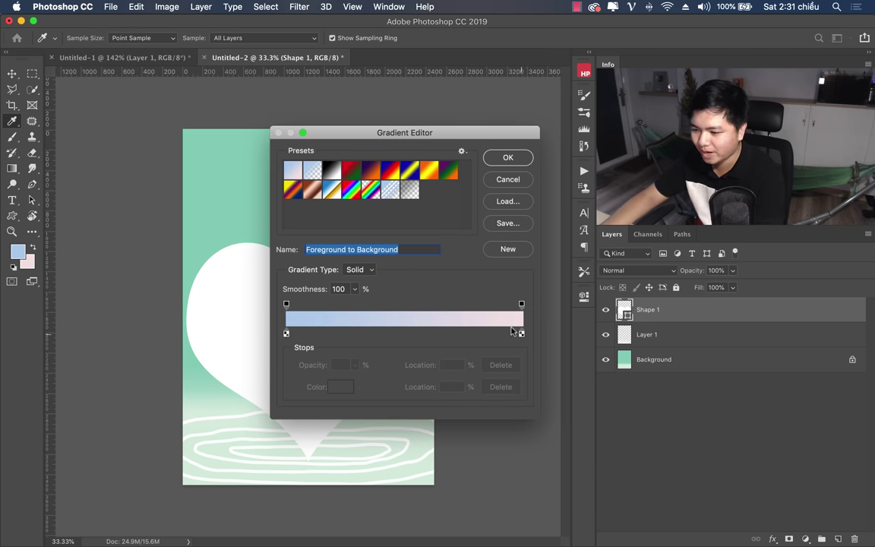
{"action": "left_click", "coordinate": [509, 160]}
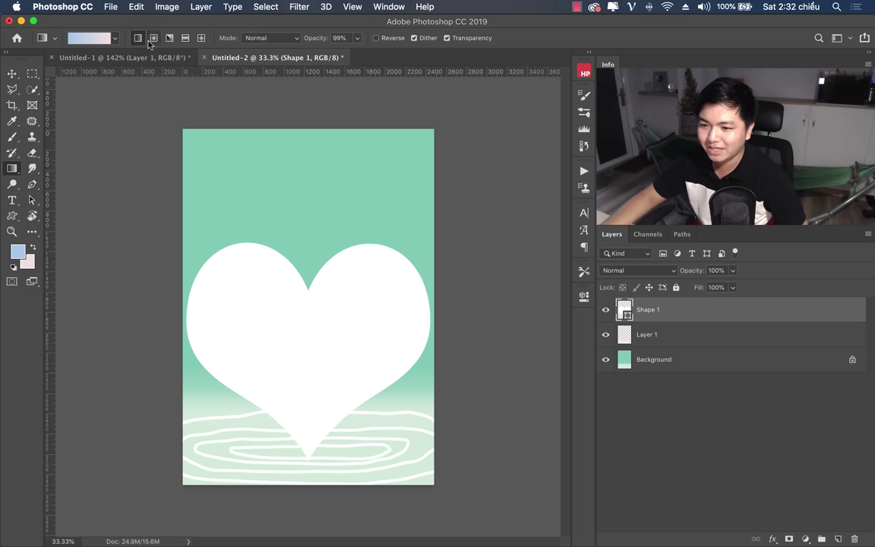
Set pale pink as foreground over blue, then add a new empty Layer 2.
{"action": "left_click", "coordinate": [33, 252]}
{"action": "left_click", "coordinate": [33, 251]}
{"action": "left_click", "coordinate": [33, 252]}
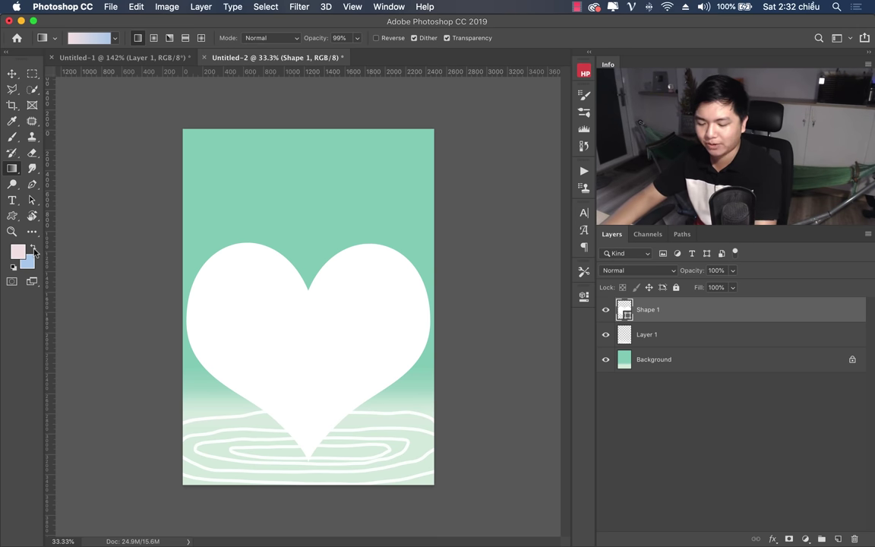
{"action": "left_click", "coordinate": [33, 250]}
{"action": "left_click", "coordinate": [33, 250]}
{"action": "left_click", "coordinate": [33, 250]}
{"action": "key", "text": "x"}
{"action": "key", "text": "x"}
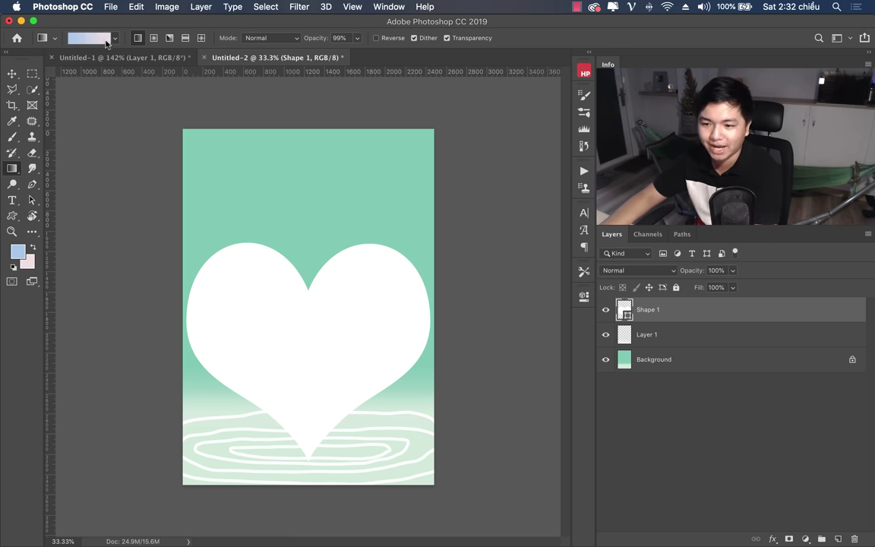
{"action": "key", "text": "x"}
{"action": "key", "text": "x"}
{"action": "key", "text": "x"}
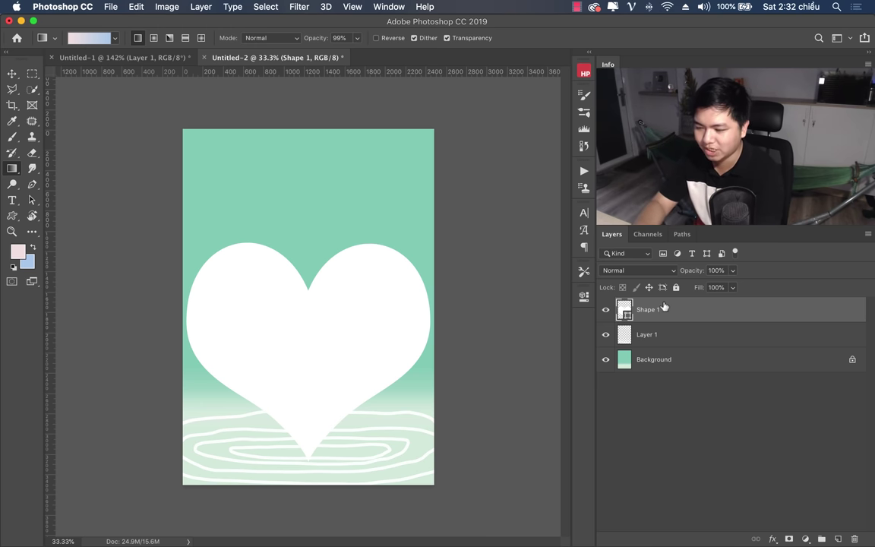
{"action": "key", "text": "ctrl+shift+n"}
{"action": "key", "text": "Return"}
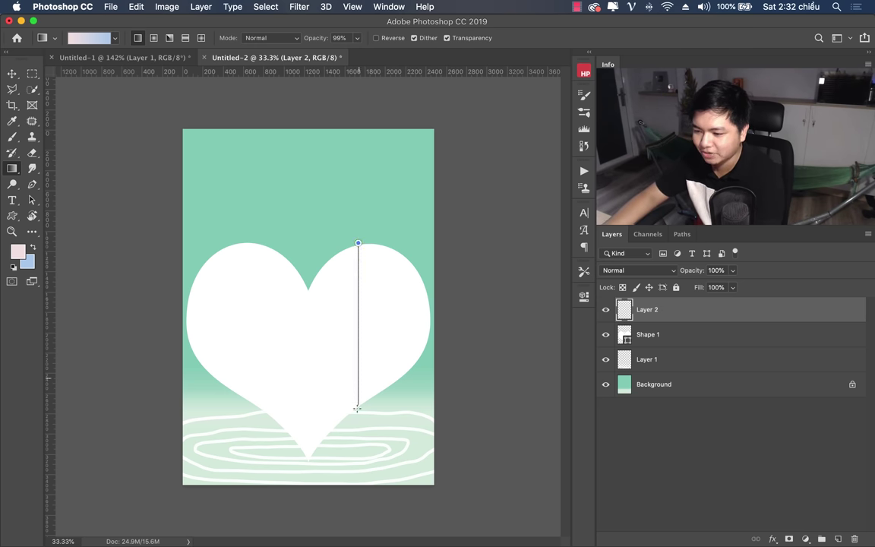
Fill Layer 2 with the pink-to-blue gradient and start renaming the Shape 1 layer.
{"action": "left_click_drag", "start_coordinate": [351, 455], "coordinate": [350, 454]}
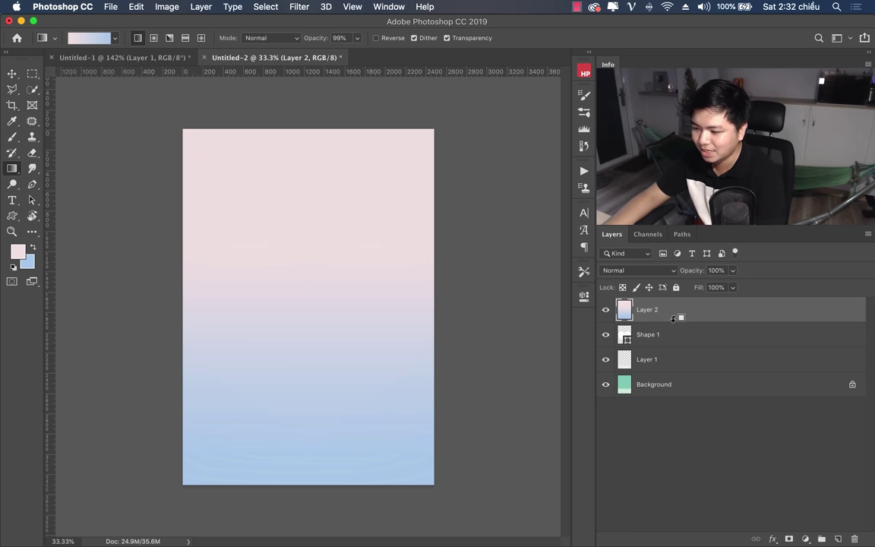
{"action": "left_click", "coordinate": [648, 334]}
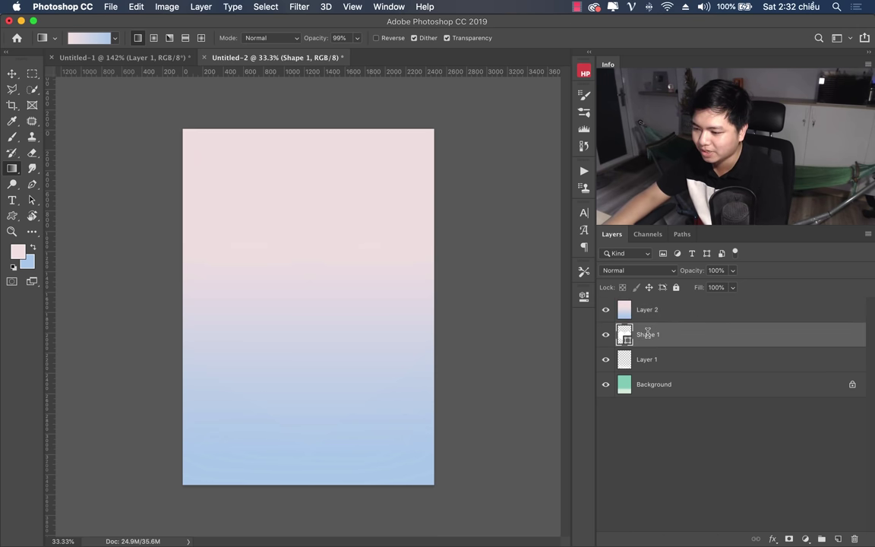
{"action": "double_click", "coordinate": [648, 334]}
Name the layers 'trai tim' and 'mau grandient', then clip the gradient to the heart.
{"action": "type", "text": "trai tim"}
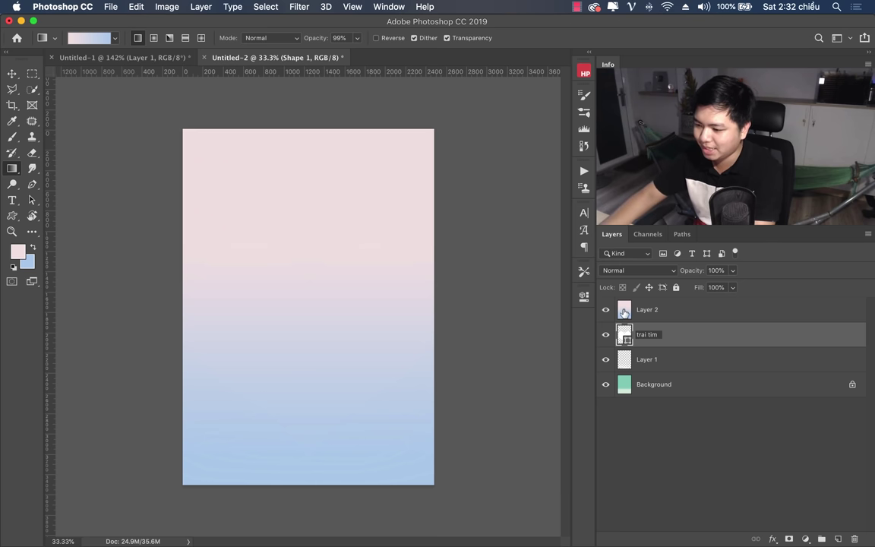
{"action": "key", "text": "shift+Tab"}
{"action": "type", "text": "la"}
{"action": "key", "text": "BackSpace"}
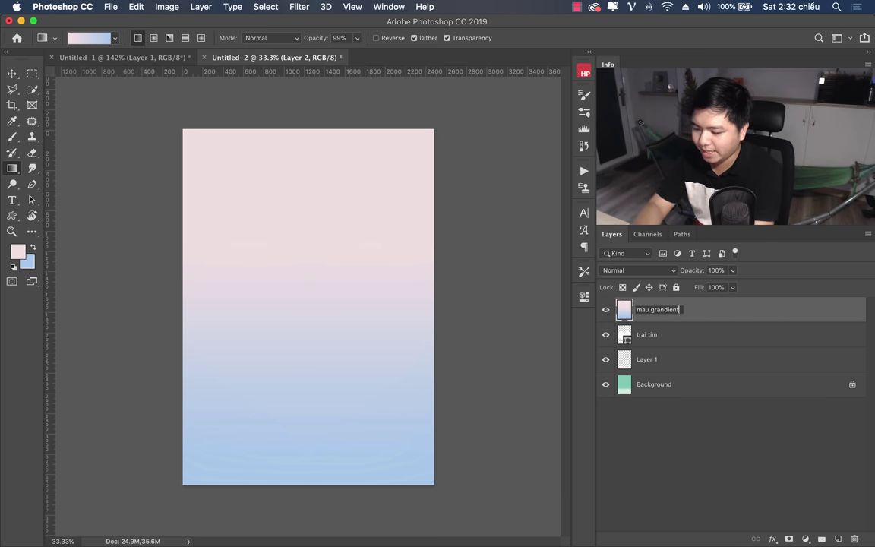
{"action": "key", "text": "Return"}
{"action": "left_click", "coordinate": [737, 457]}
{"action": "right_click", "coordinate": [680, 314]}
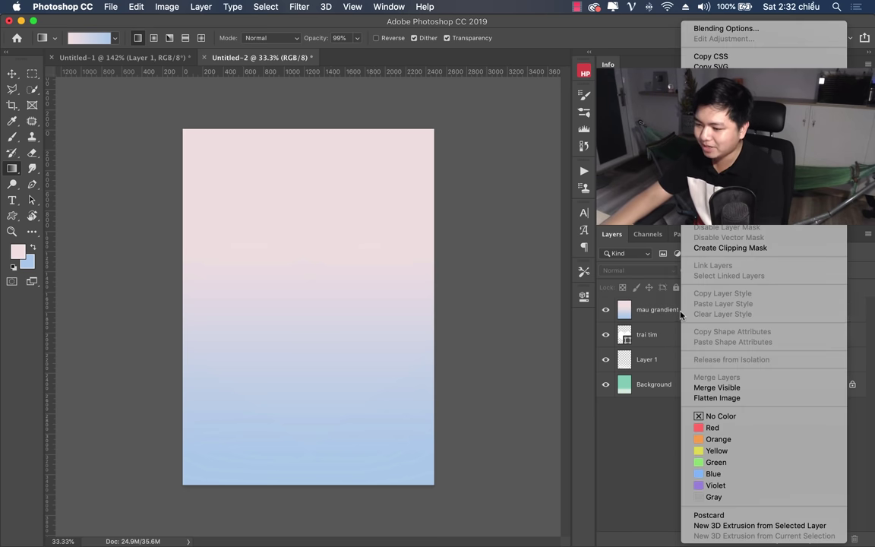
{"action": "left_click", "coordinate": [736, 249]}
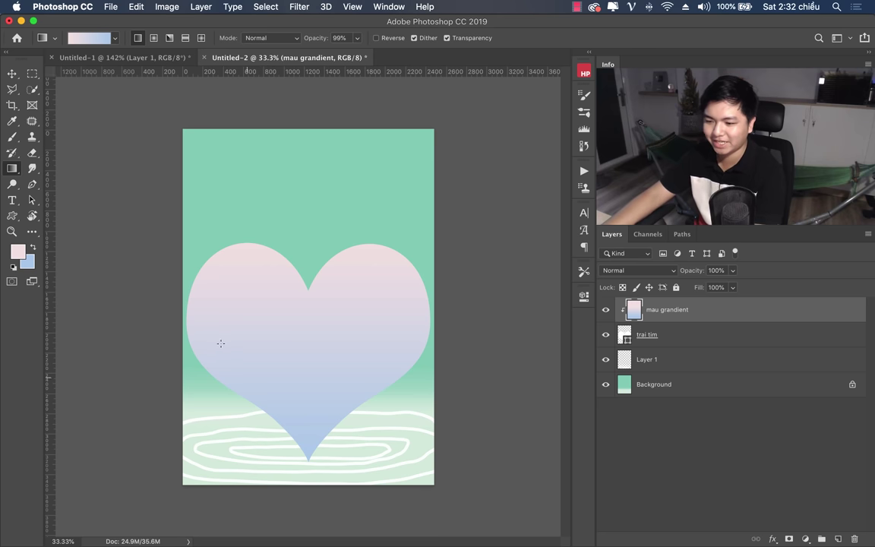
Redraw the pink-to-blue gradient on the mau grandient heart layer, checking it against the Untitled-1 reference.
{"action": "left_click", "coordinate": [94, 58]}
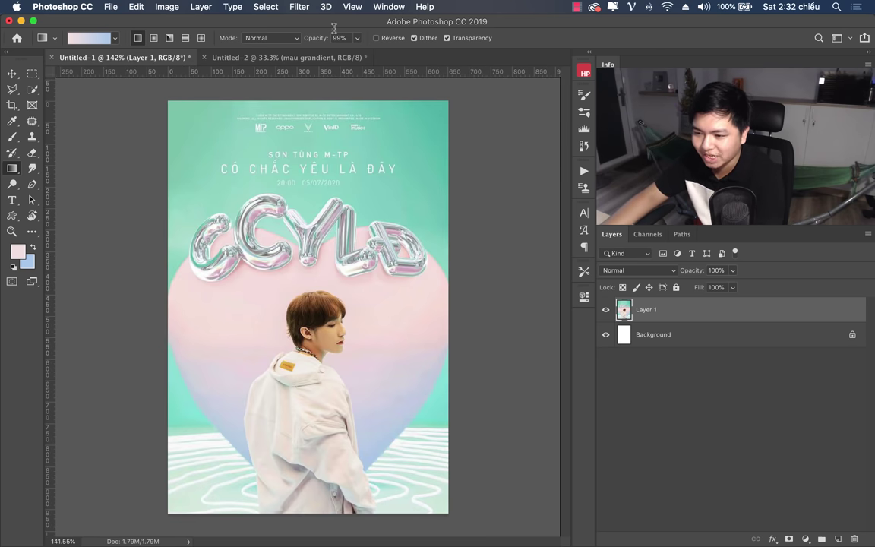
{"action": "left_click", "coordinate": [288, 57]}
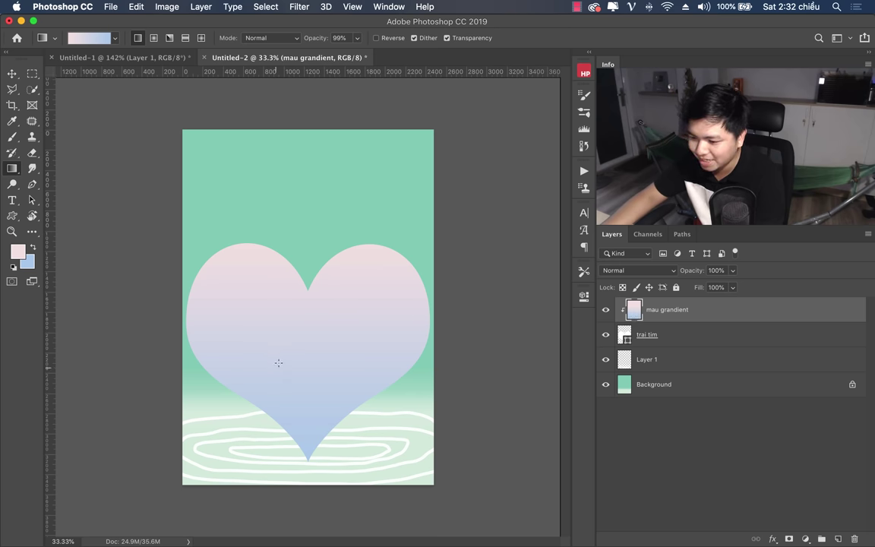
{"action": "left_click_drag", "start_coordinate": [310, 448], "coordinate": [310, 449]}
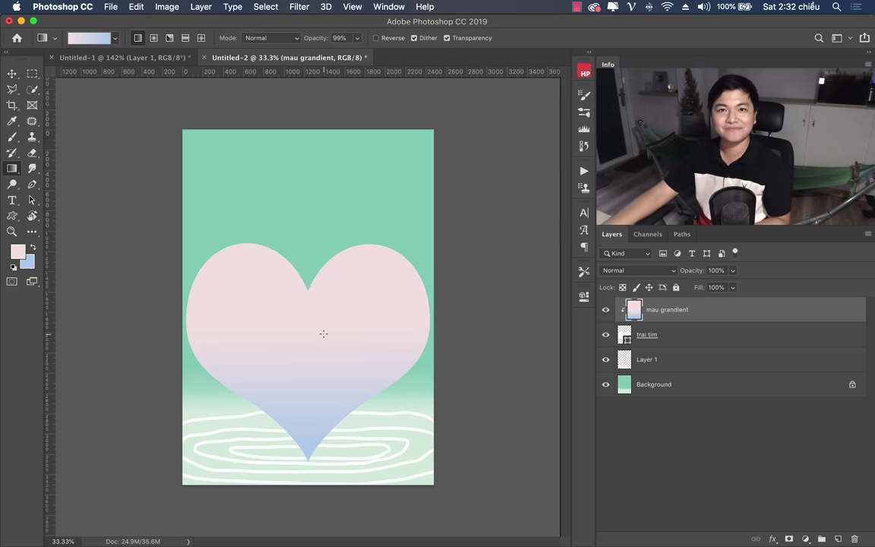
{"action": "left_click", "coordinate": [139, 60]}
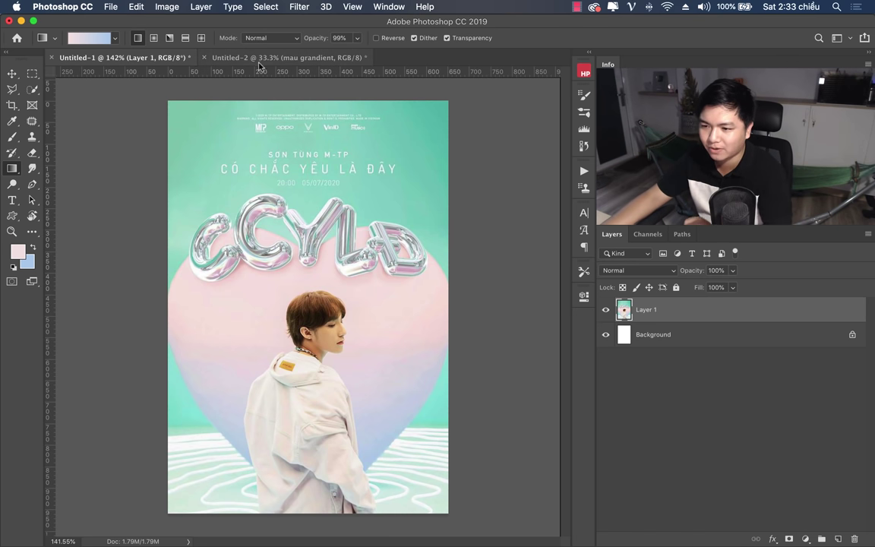
{"action": "left_click", "coordinate": [289, 57]}
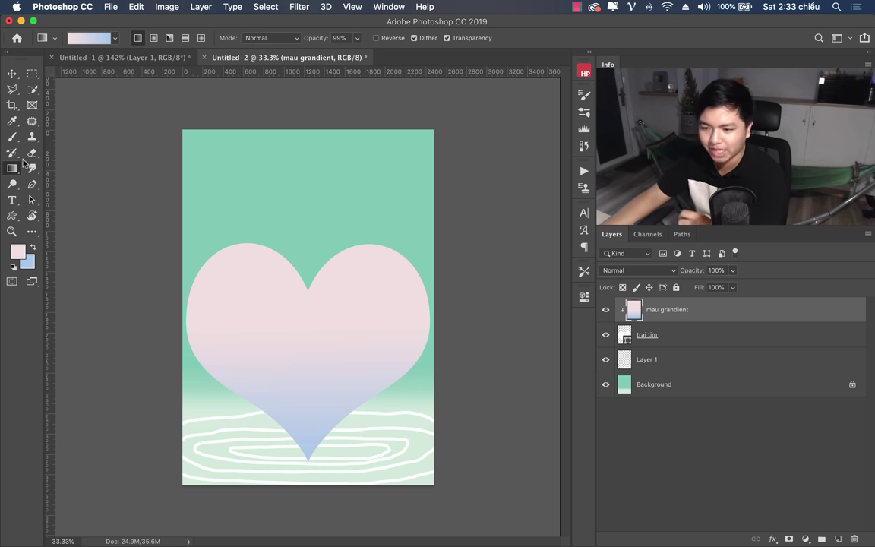
Set the Gradient tool to the Foreground to Transparent preset.
{"action": "left_click", "coordinate": [12, 121]}
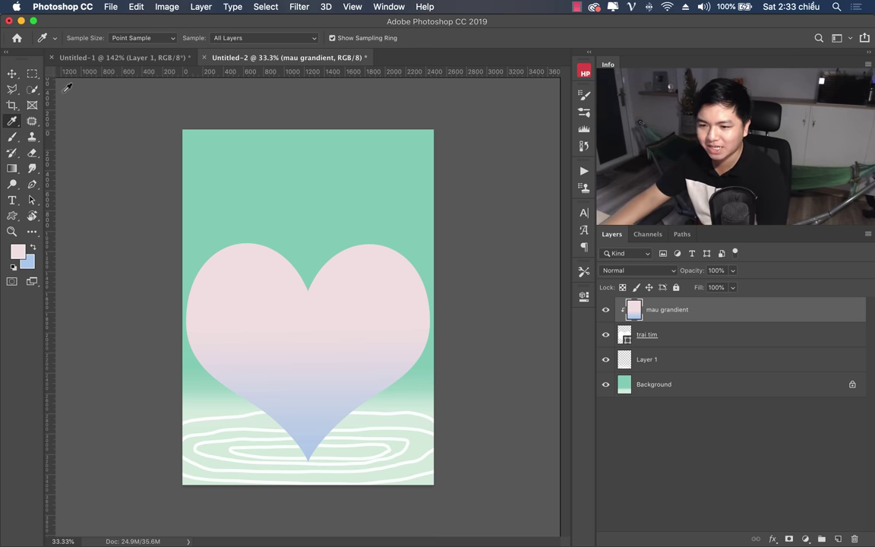
{"action": "left_click", "coordinate": [12, 168]}
{"action": "left_click", "coordinate": [76, 37]}
{"action": "left_click", "coordinate": [312, 171]}
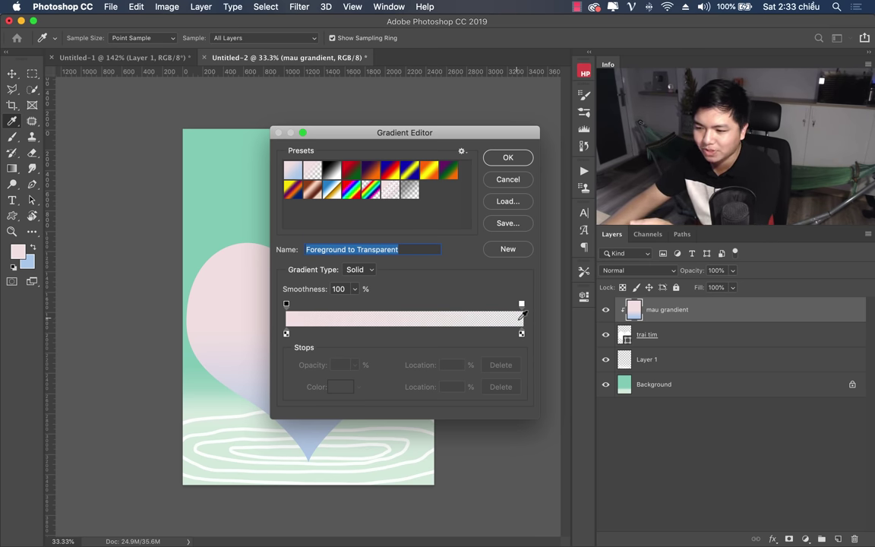
{"action": "left_click", "coordinate": [508, 157]}
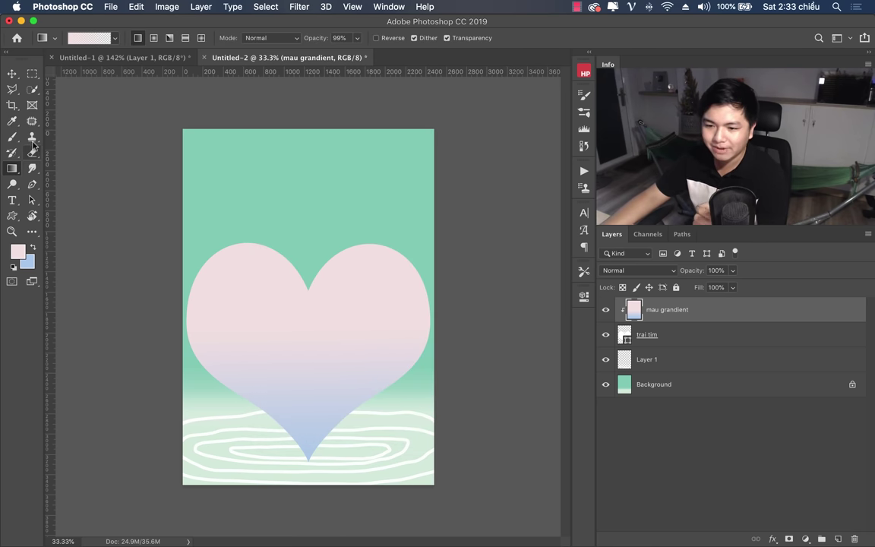
Sample the mint background as foreground, then lighten it to a3e0d0.
{"action": "left_click", "coordinate": [12, 121]}
{"action": "left_click", "coordinate": [275, 151]}
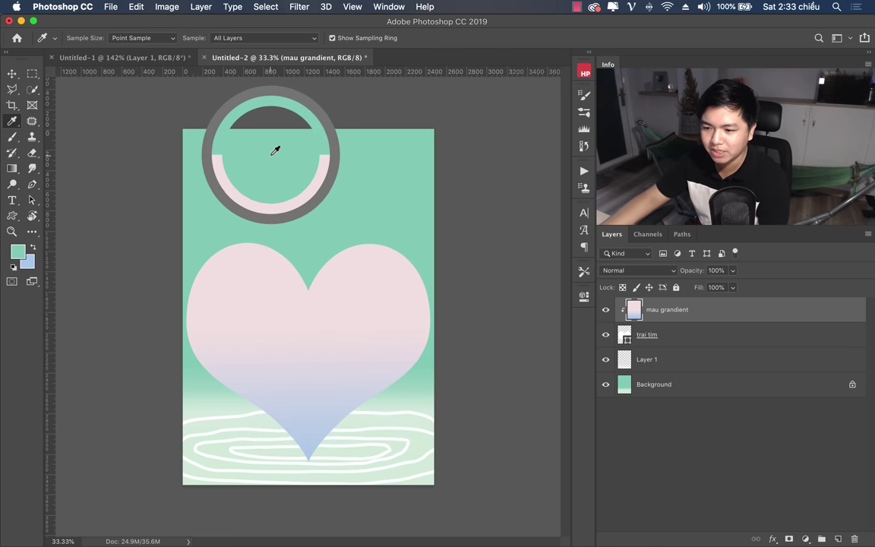
{"action": "left_click", "coordinate": [12, 168]}
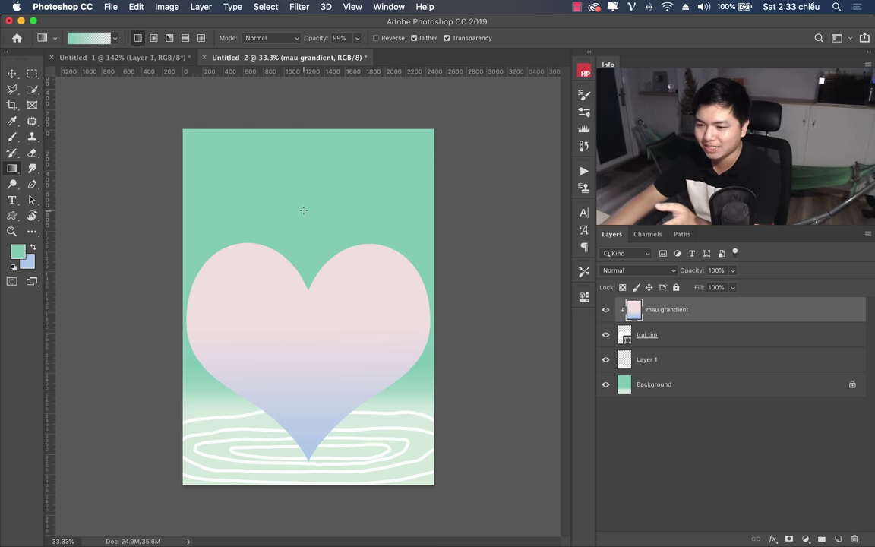
{"action": "left_click", "coordinate": [17, 251]}
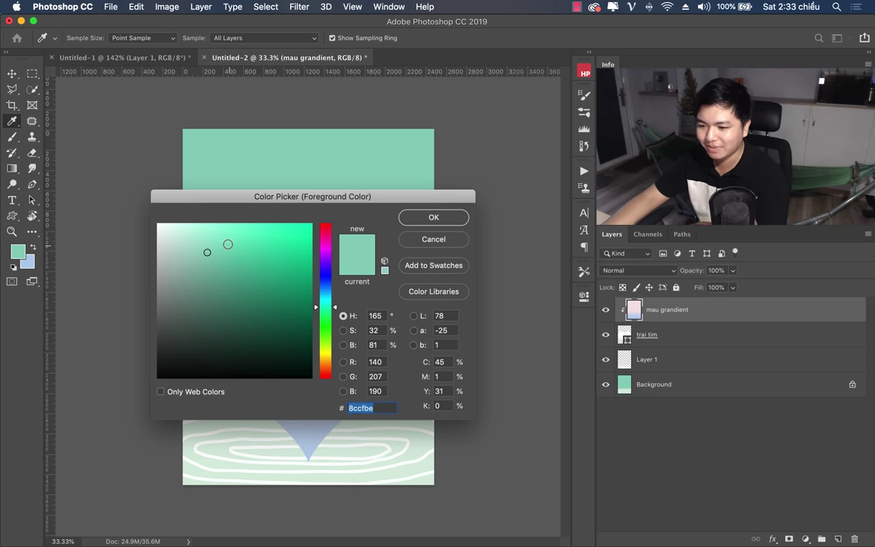
{"action": "left_click", "coordinate": [200, 241]}
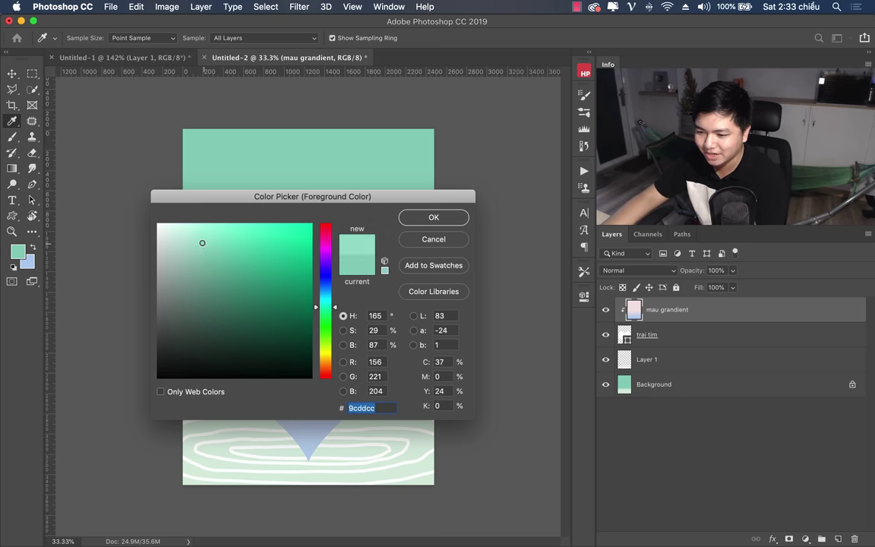
{"action": "left_click", "coordinate": [433, 219]}
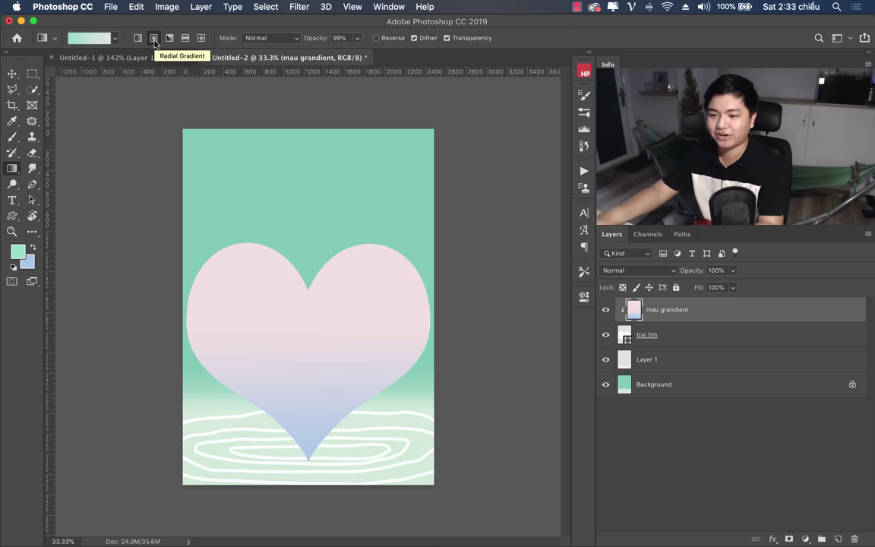
Drag a radial mint glow upward from the heart's notch on the Background layer, undoing three failed attempts.
{"action": "left_click", "coordinate": [683, 386]}
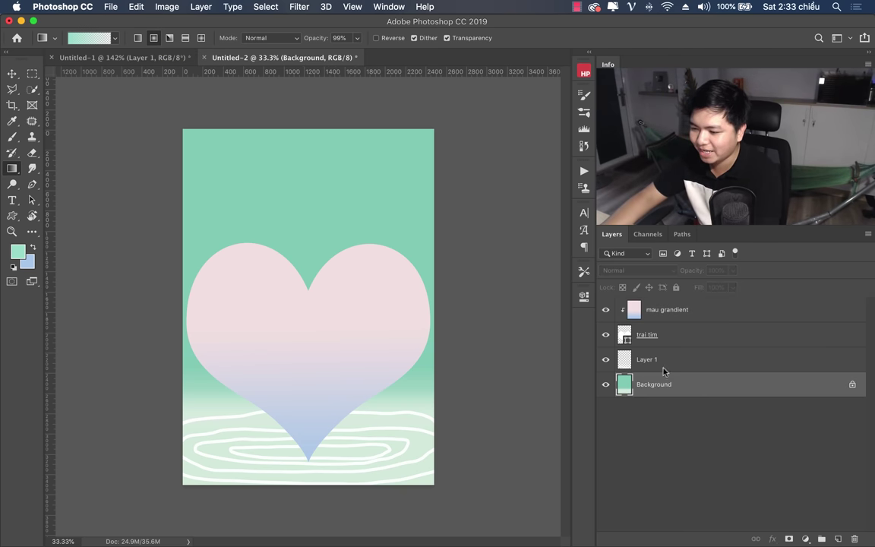
{"action": "left_click_drag", "start_coordinate": [303, 212], "coordinate": [445, 326]}
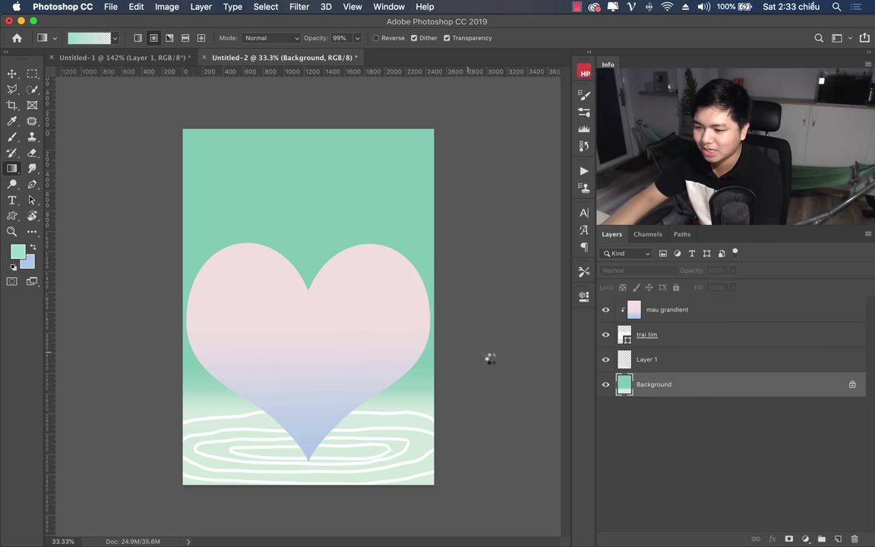
{"action": "key", "text": "ctrl+z"}
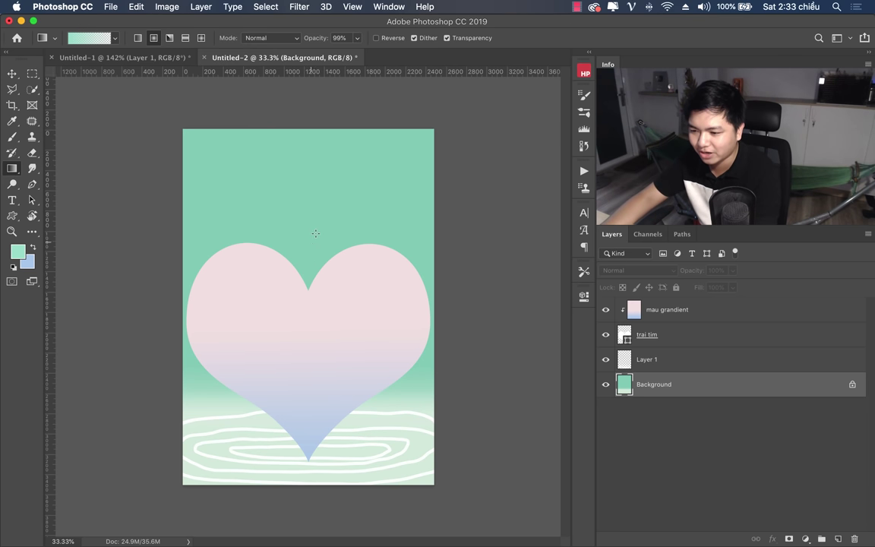
{"action": "left_click_drag", "start_coordinate": [309, 220], "coordinate": [418, 339]}
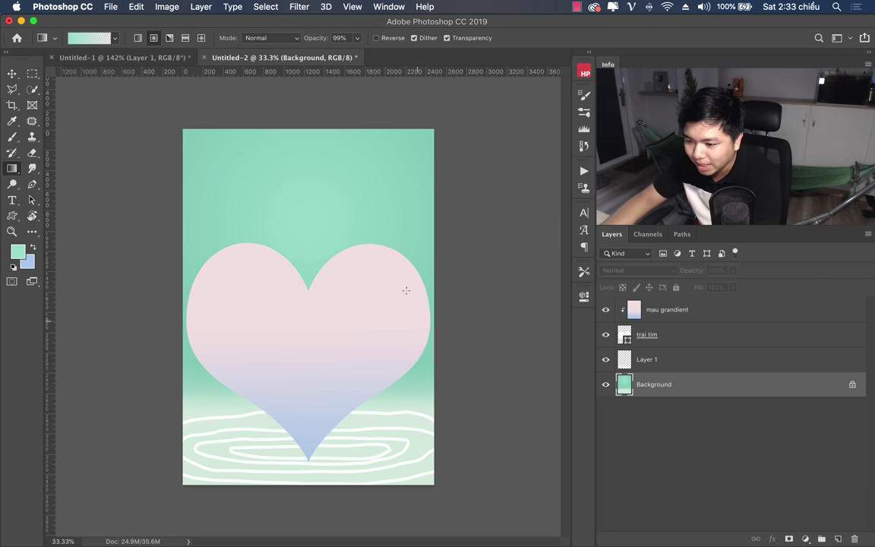
{"action": "key", "text": "ctrl+z"}
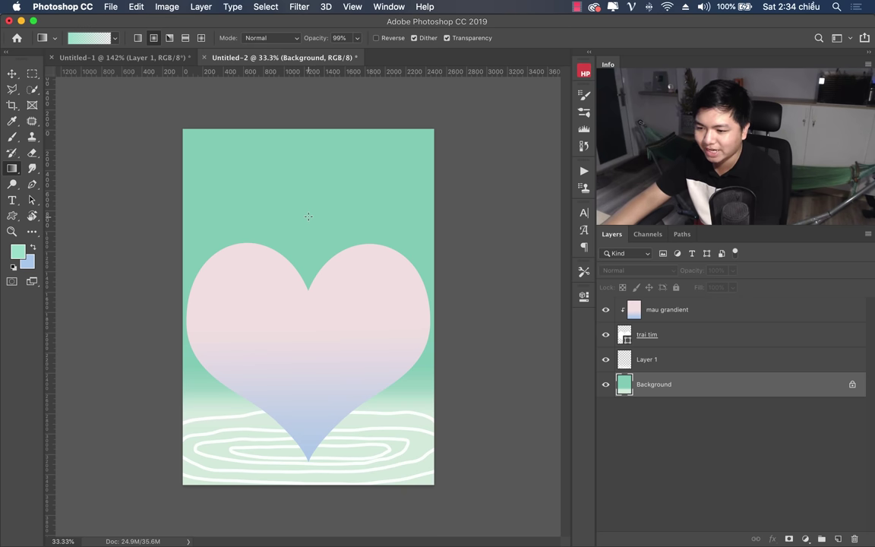
{"action": "left_click_drag", "start_coordinate": [308, 217], "coordinate": [417, 348]}
{"action": "key", "text": "ctrl+z"}
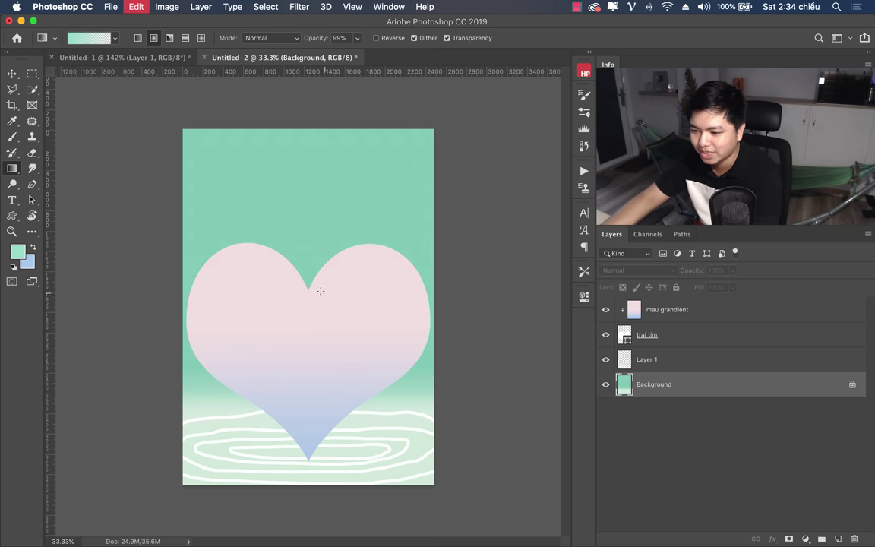
{"action": "left_click_drag", "start_coordinate": [308, 289], "coordinate": [358, 160]}
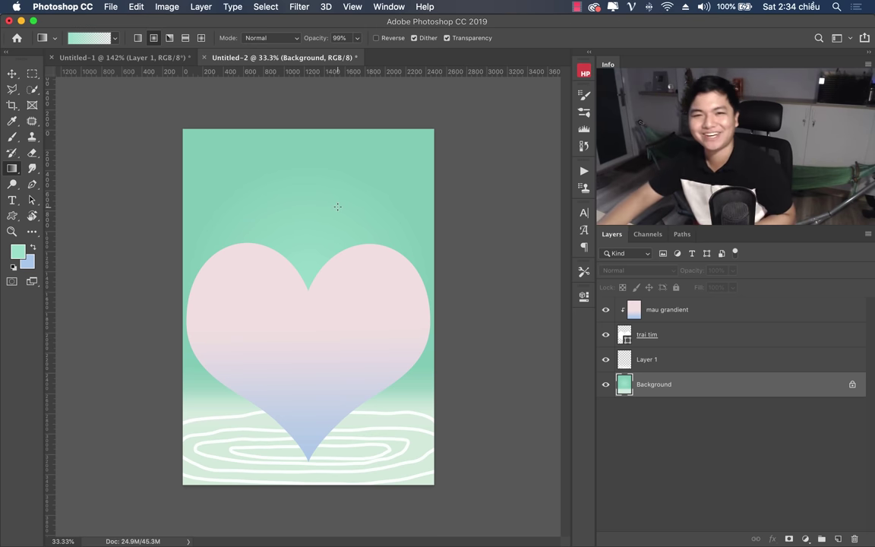
{"action": "left_click", "coordinate": [696, 311]}
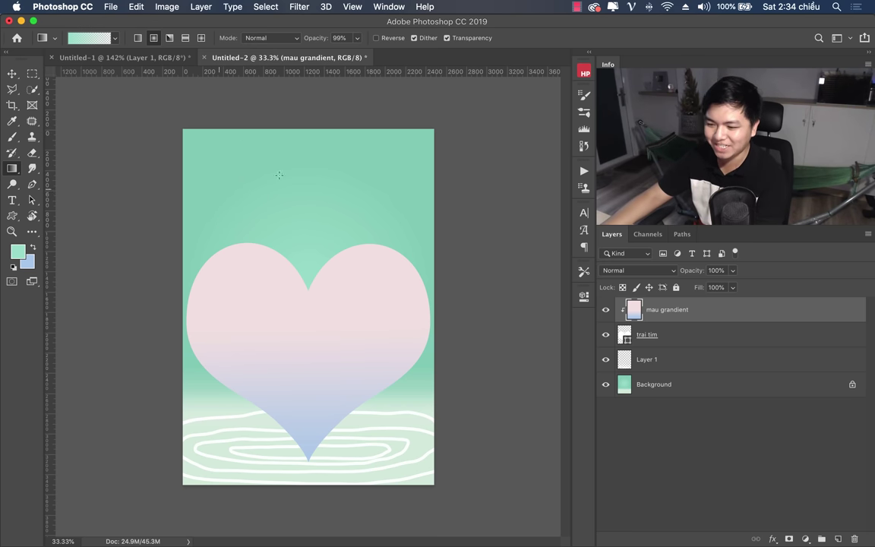
{"action": "mouse_move", "coordinate": [391, 543]}
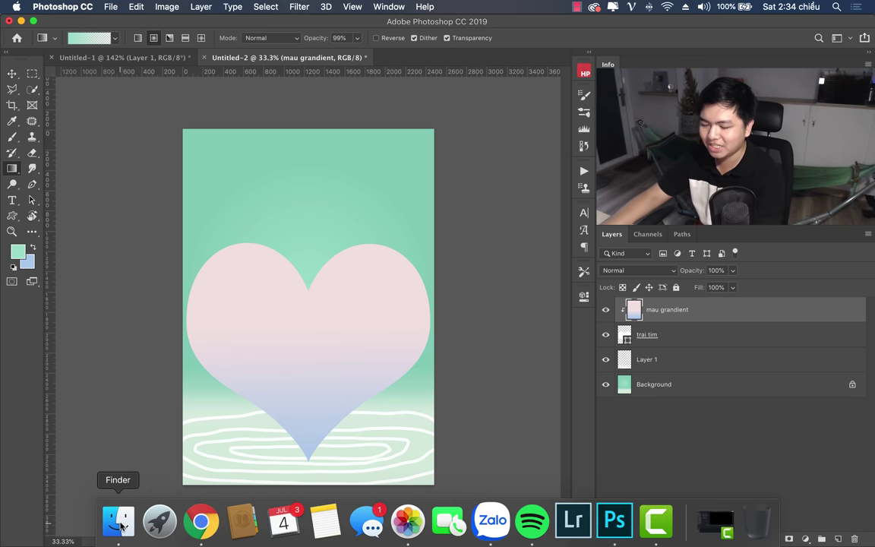
Find SVN-Poky's.ttf in the poster CCYLD folder and preview it in Font Book.
{"action": "left_click", "coordinate": [120, 521]}
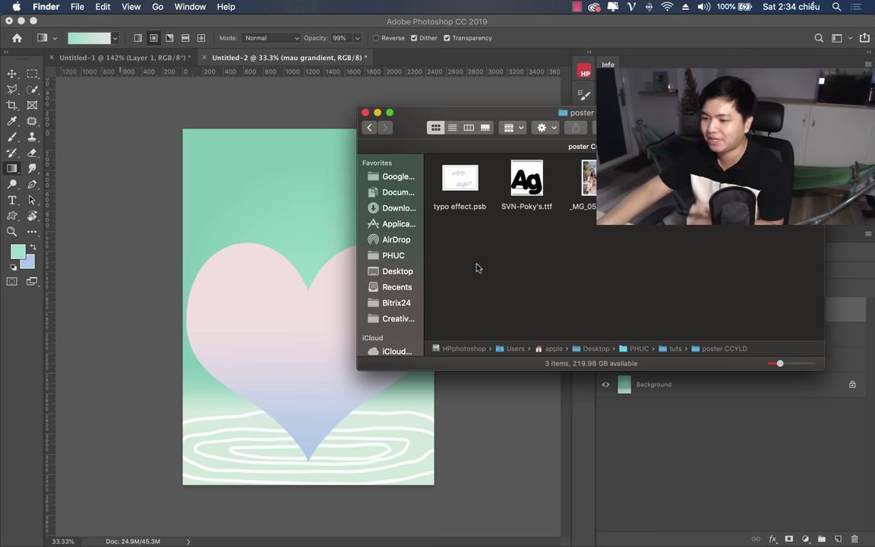
{"action": "left_click", "coordinate": [458, 185]}
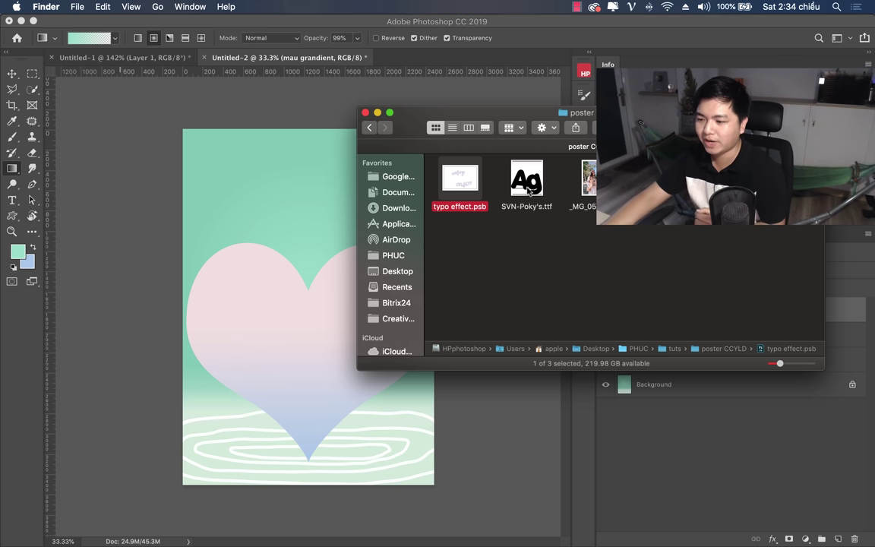
{"action": "left_click", "coordinate": [536, 194]}
{"action": "left_click", "coordinate": [457, 207]}
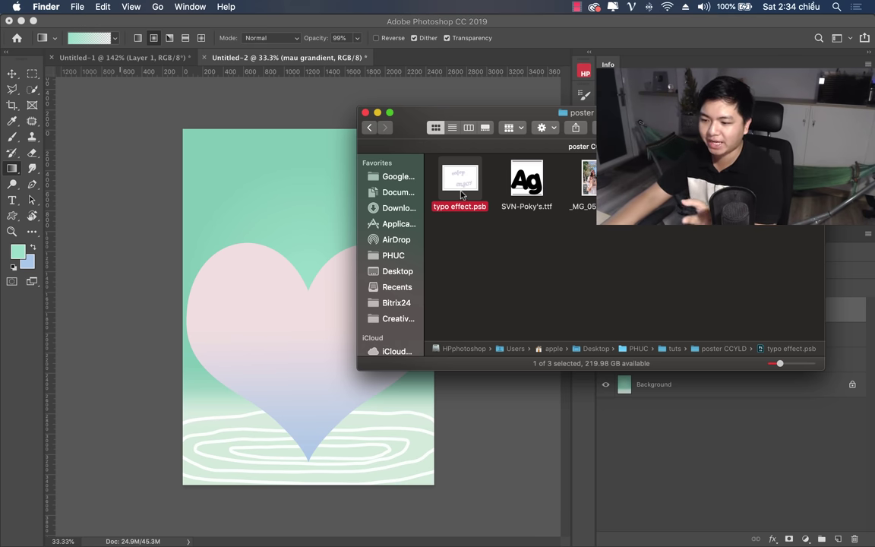
{"action": "right_click", "coordinate": [525, 192]}
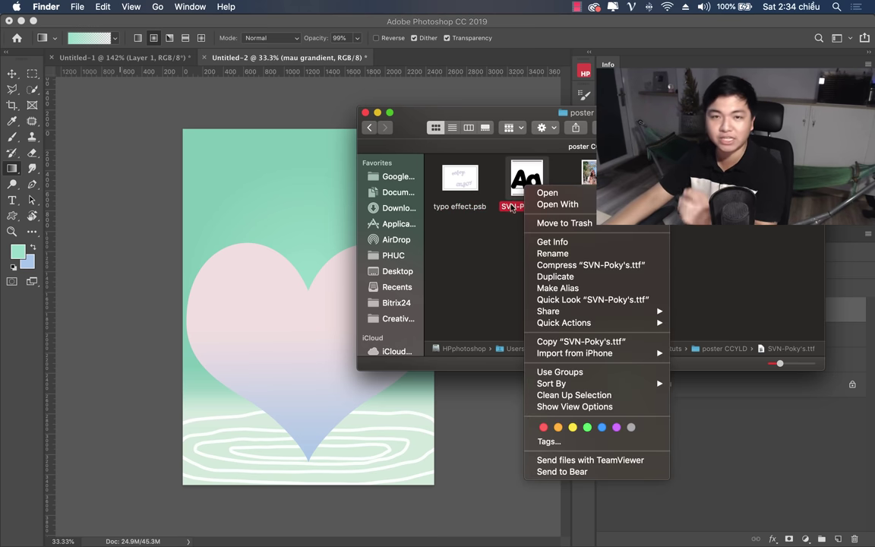
{"action": "left_click", "coordinate": [509, 210]}
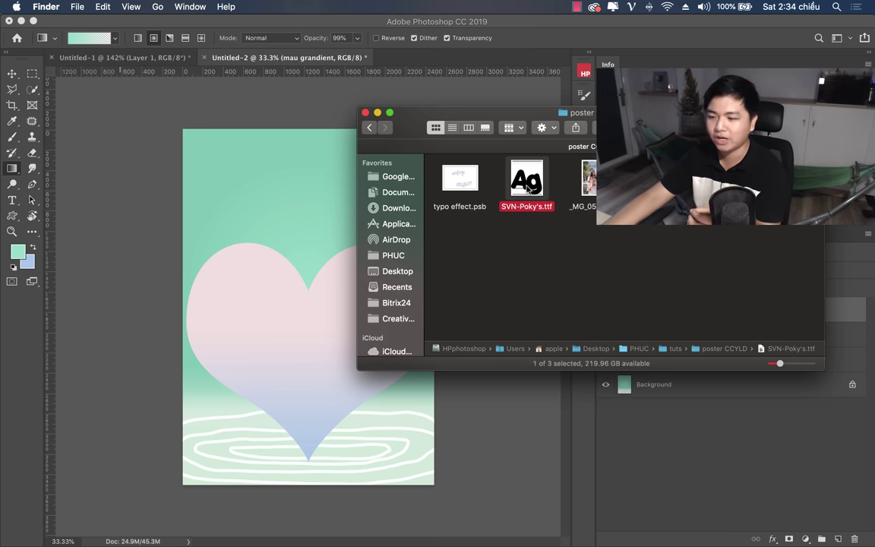
{"action": "double_click", "coordinate": [527, 187]}
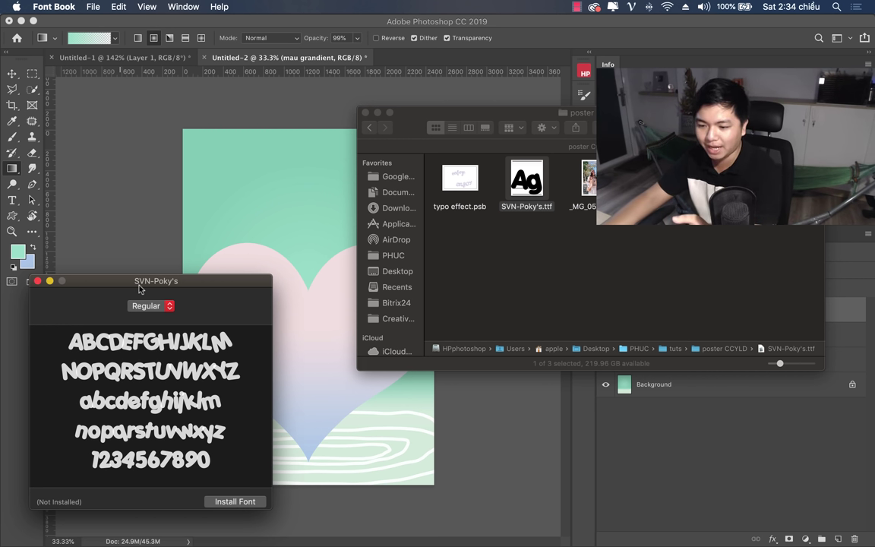
Close the font preview and open typo effect.psb with Photoshop.
{"action": "left_click", "coordinate": [37, 282]}
{"action": "right_click", "coordinate": [469, 188]}
{"action": "mouse_move", "coordinate": [501, 203]}
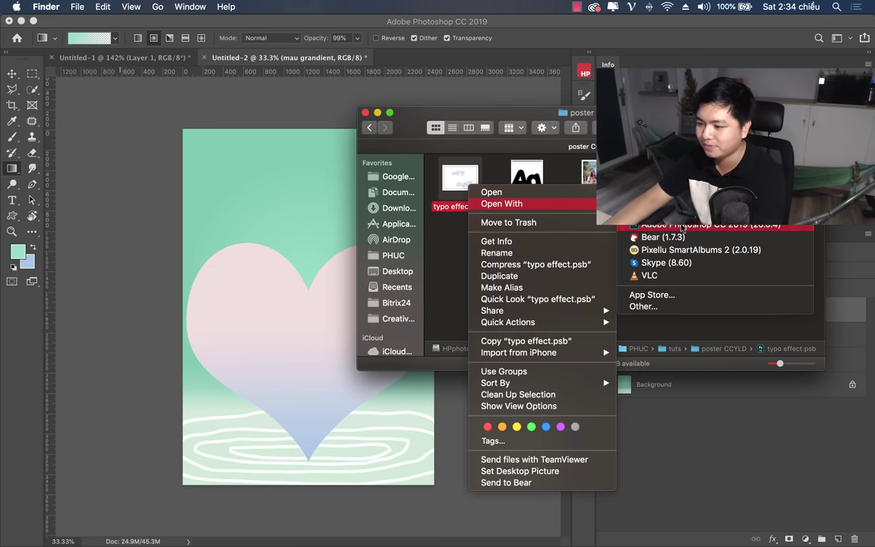
{"action": "left_click", "coordinate": [669, 213]}
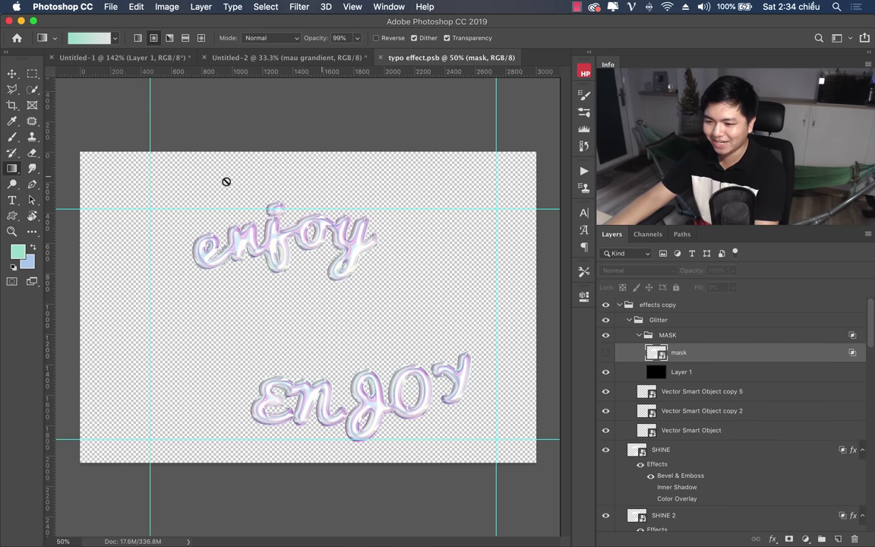
Expand the effects copy group and open the mask smart object's contents as SOURCE2.psd.
{"action": "left_click", "coordinate": [619, 305]}
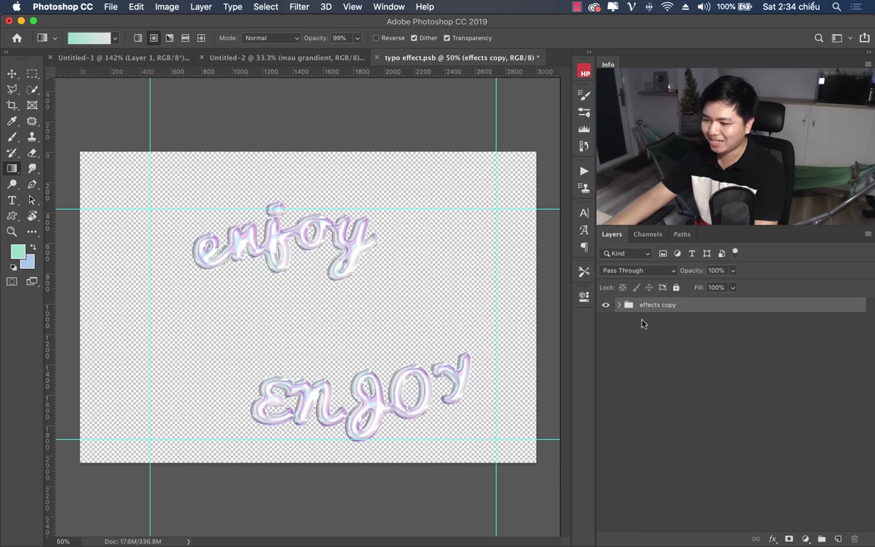
{"action": "left_click", "coordinate": [619, 304]}
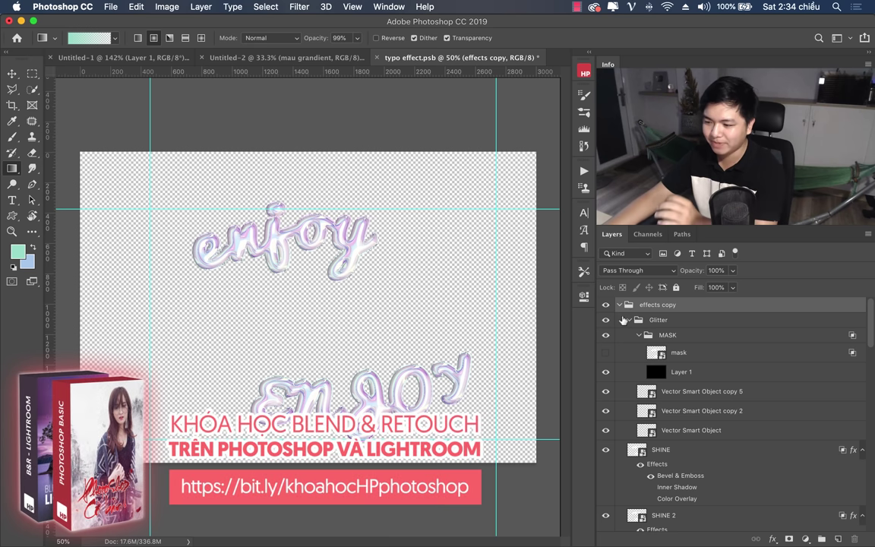
{"action": "left_click", "coordinate": [678, 354]}
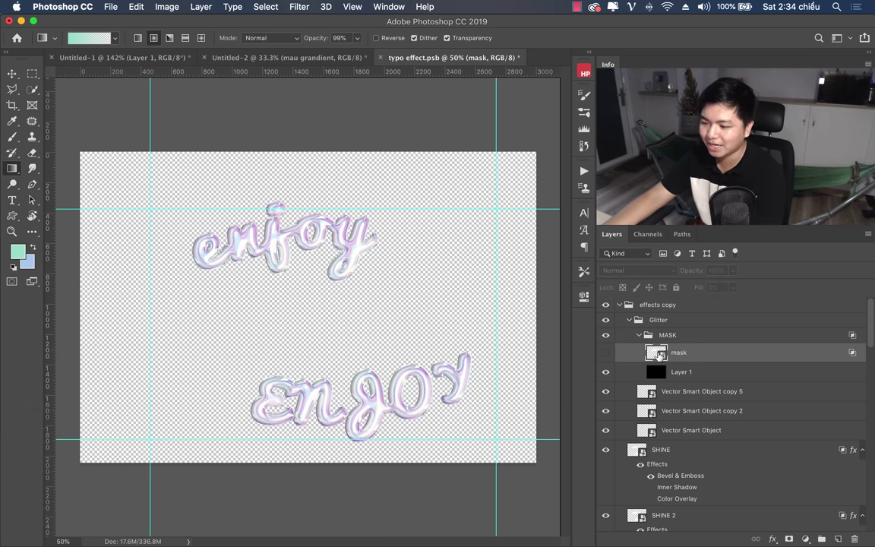
{"action": "double_click", "coordinate": [658, 352]}
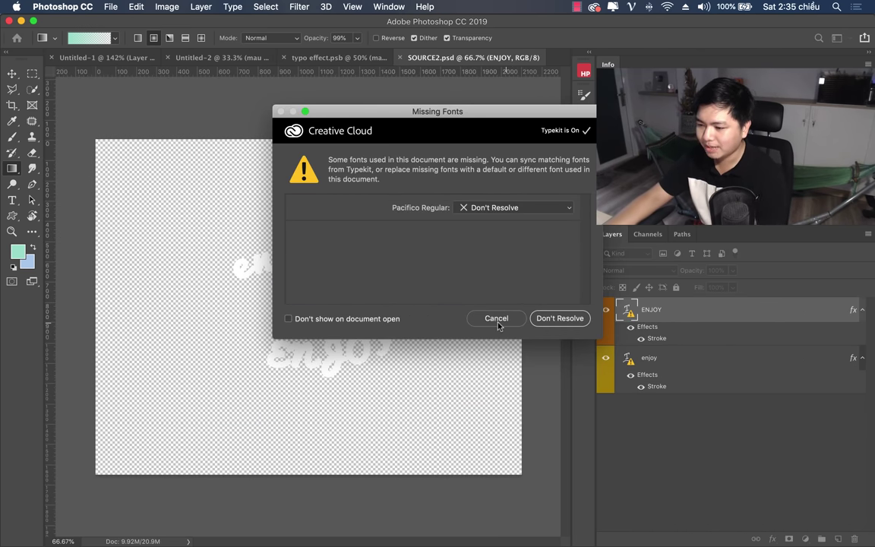
Dismiss Missing Fonts, hide the ENJOY and enjoy text layers, and pick the Horizontal Type Tool.
{"action": "left_click", "coordinate": [497, 320]}
{"action": "left_click", "coordinate": [606, 310]}
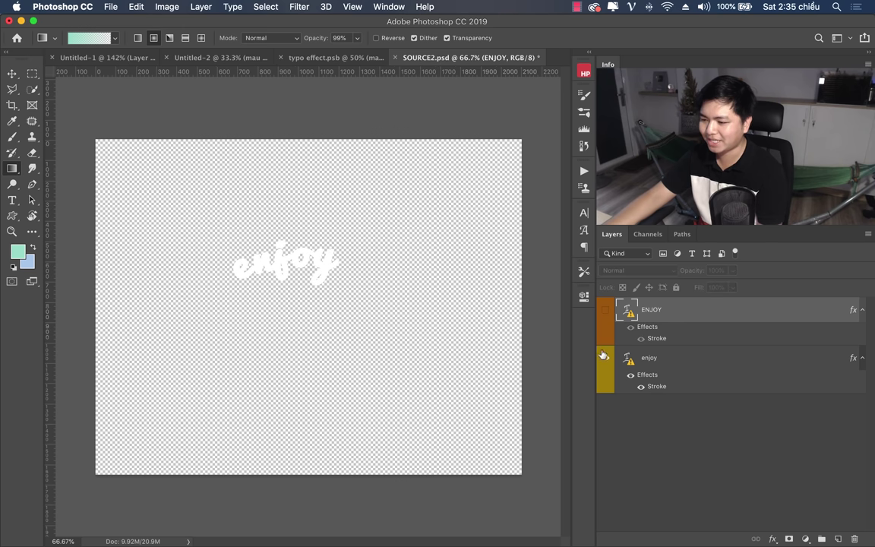
{"action": "left_click", "coordinate": [605, 358]}
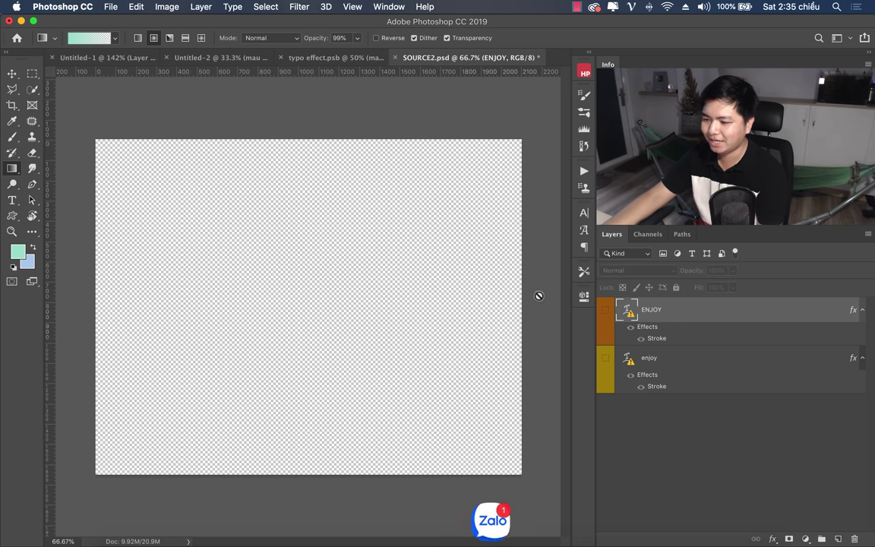
{"action": "left_click", "coordinate": [12, 200]}
{"action": "right_click", "coordinate": [12, 201]}
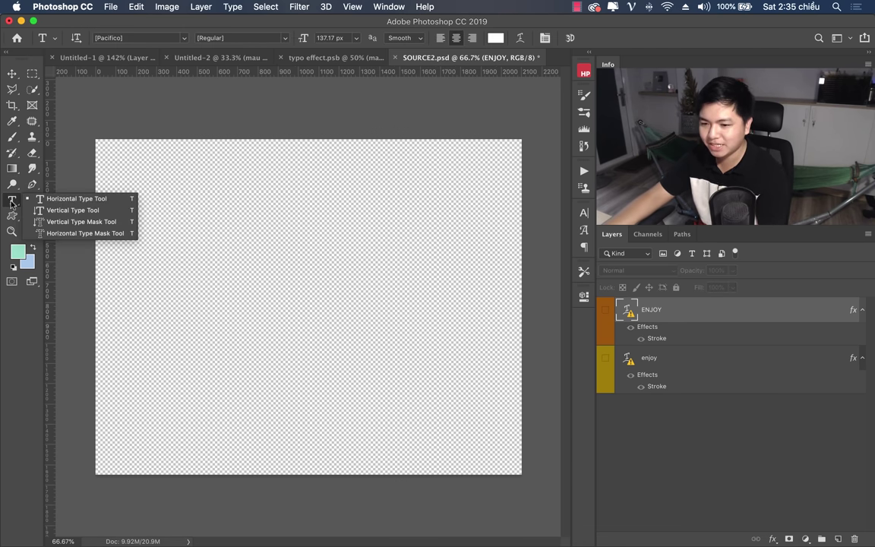
{"action": "left_click", "coordinate": [81, 201]}
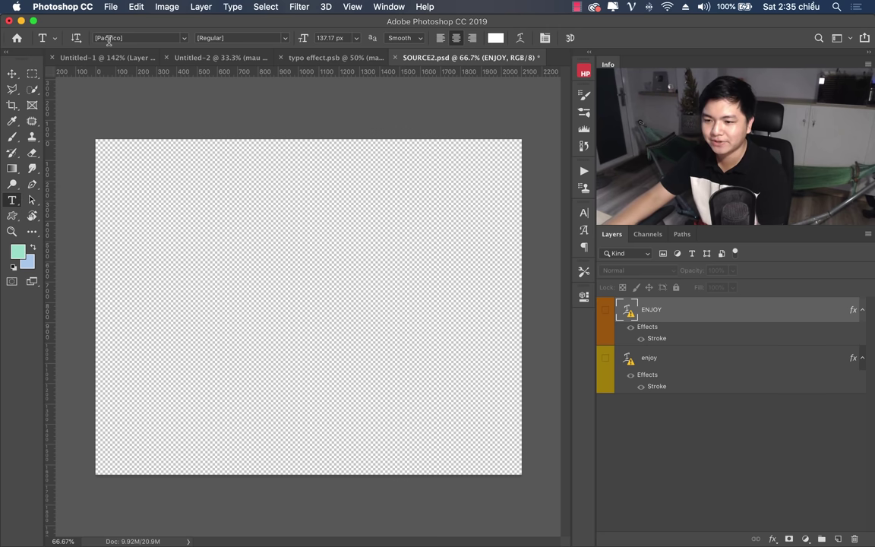
Set the type colour to black, accepting the font substitution.
{"action": "left_click", "coordinate": [14, 266]}
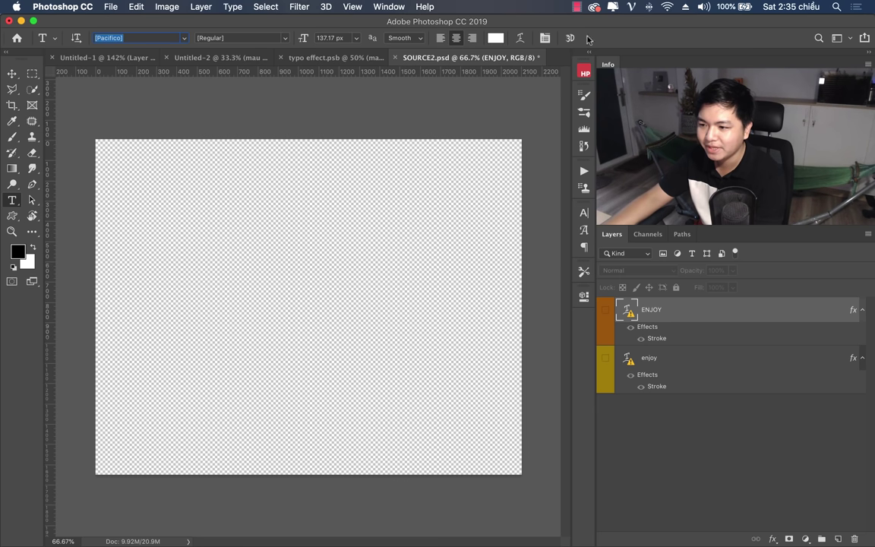
{"action": "left_click", "coordinate": [457, 38]}
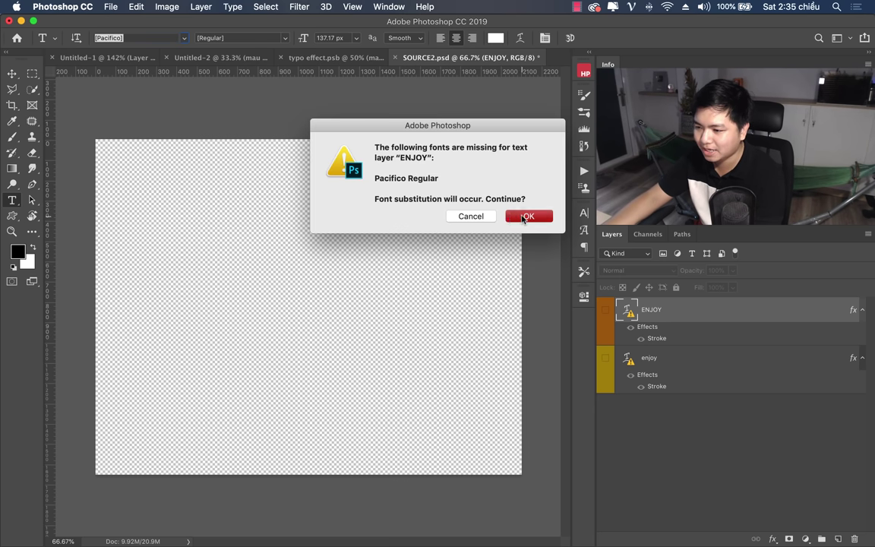
{"action": "left_click", "coordinate": [523, 217]}
{"action": "left_click", "coordinate": [158, 378]}
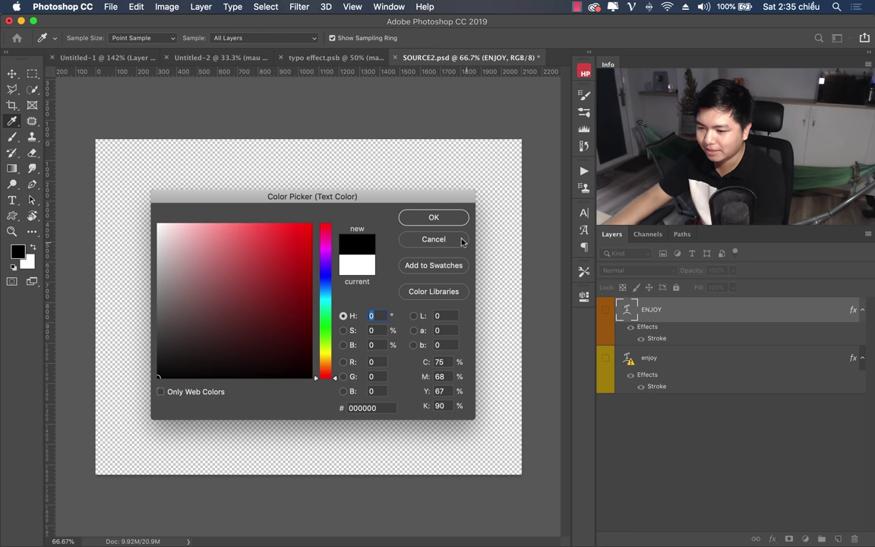
{"action": "key", "text": "Return"}
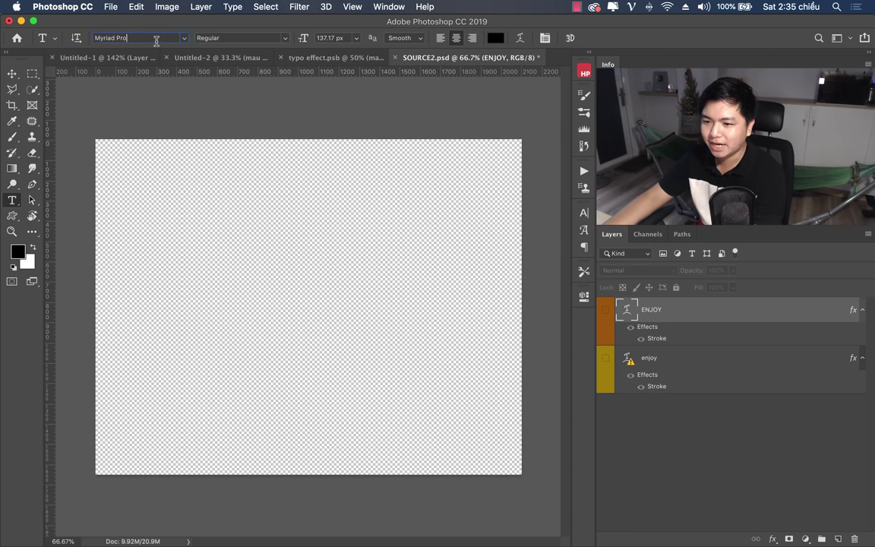
Choose the SVN-Poky's font and type a single letter c near the canvas centre.
{"action": "left_click", "coordinate": [156, 38]}
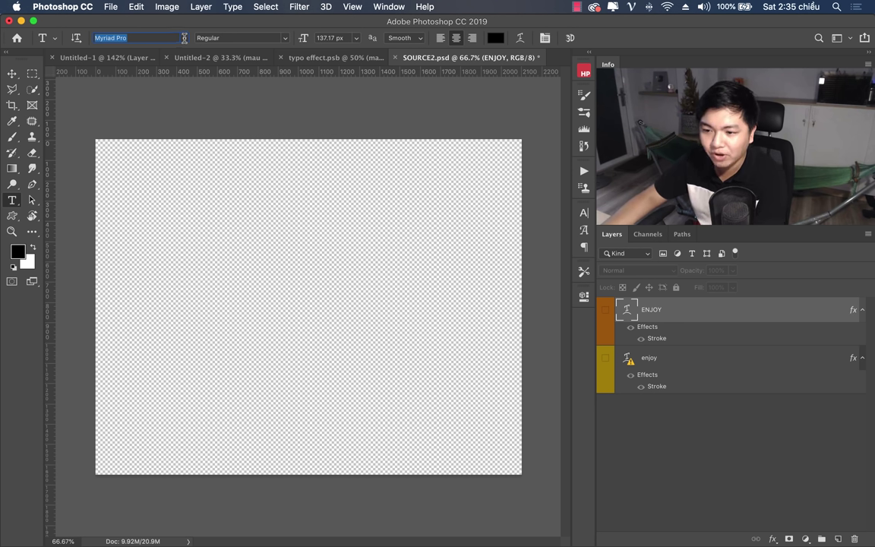
{"action": "type", "text": "SVN"}
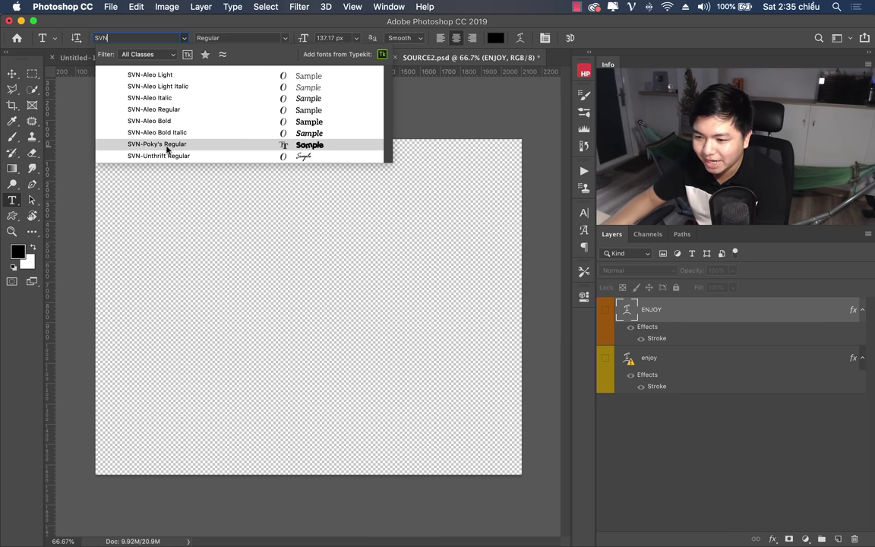
{"action": "left_click", "coordinate": [168, 146]}
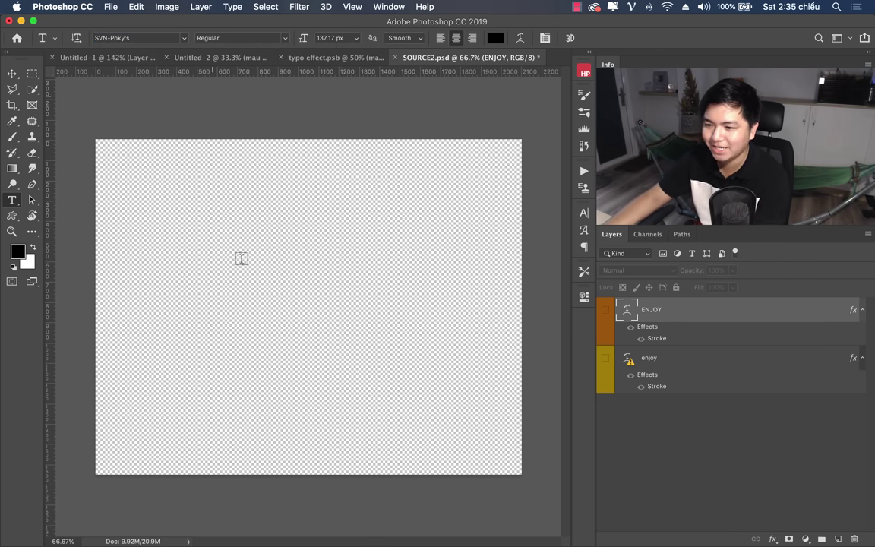
{"action": "left_click", "coordinate": [309, 303]}
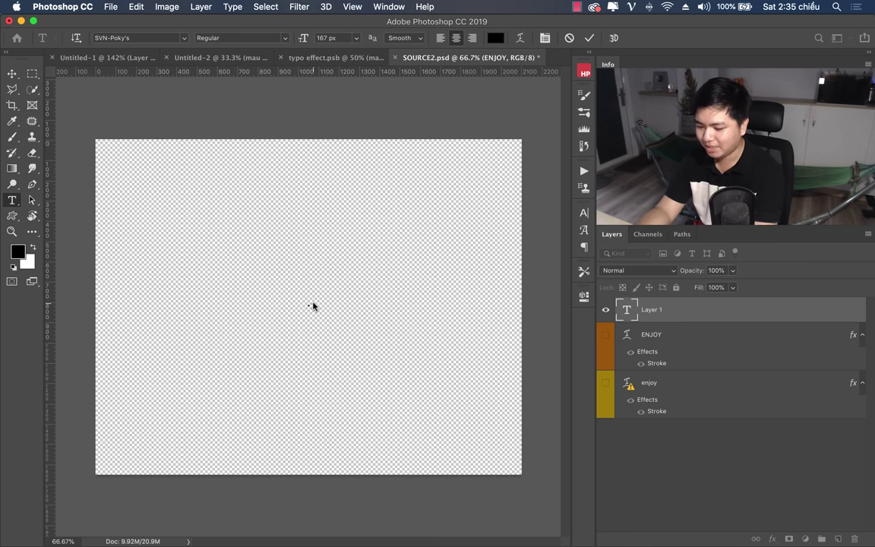
{"action": "type", "text": "cc"}
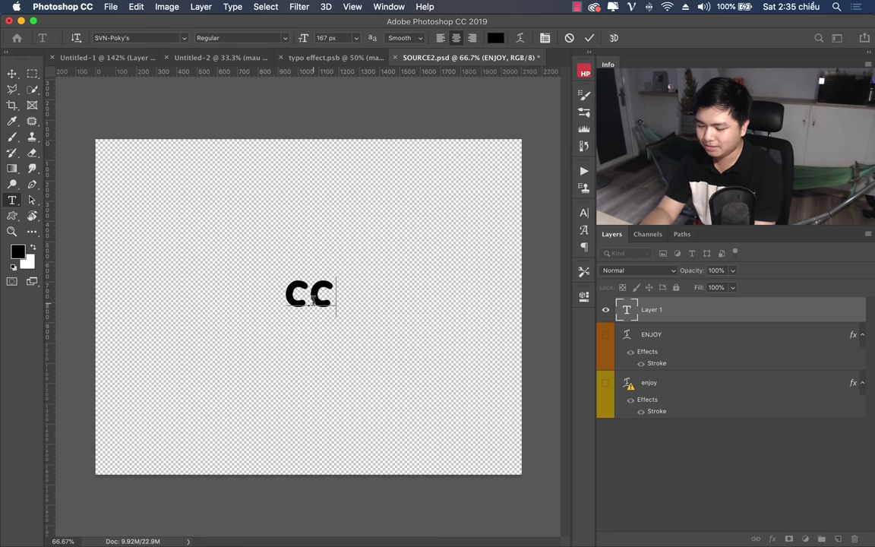
{"action": "key", "text": "BackSpace"}
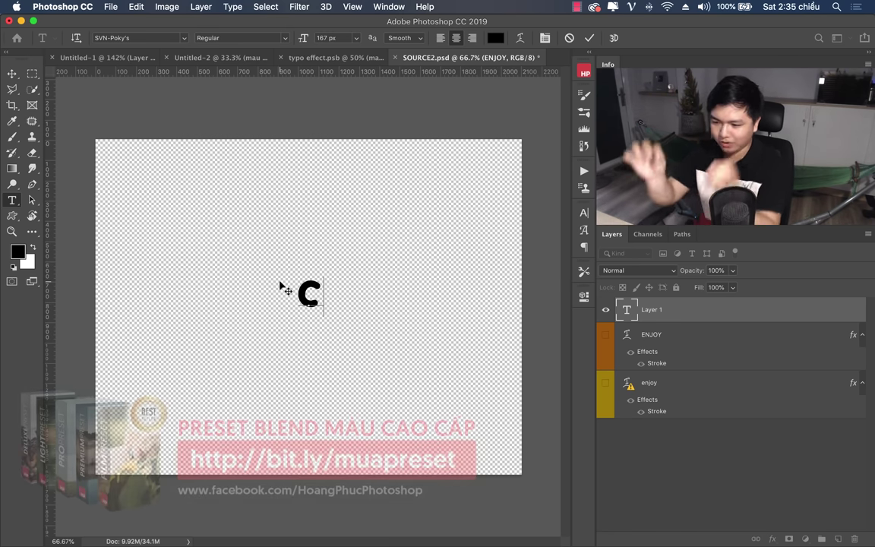
Scale the committed c to about 247% and move it left of centre, leaving it upright.
{"action": "left_click", "coordinate": [723, 315]}
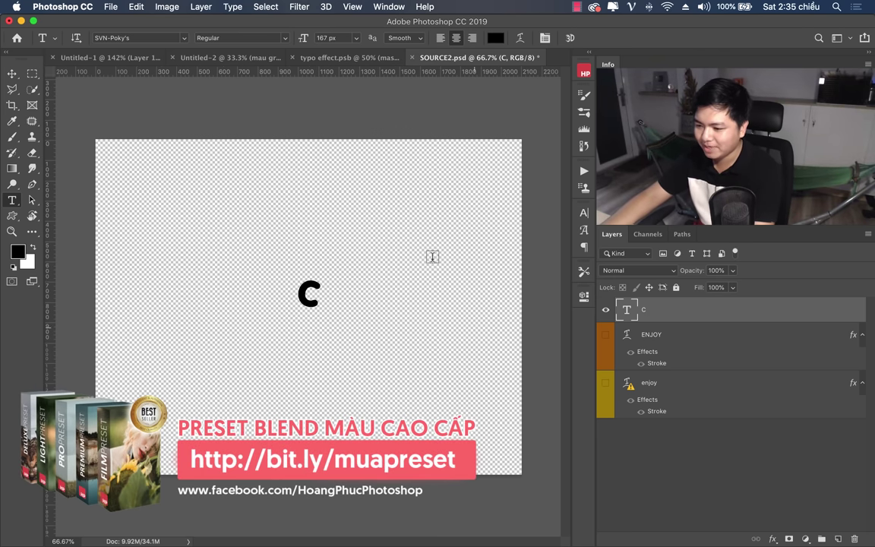
{"action": "key", "text": "ctrl+t"}
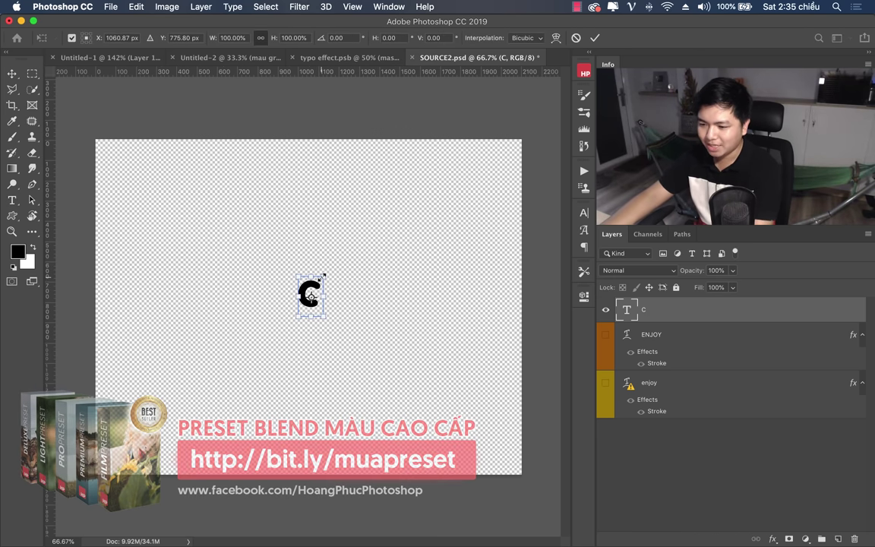
{"action": "left_click_drag", "start_coordinate": [327, 271], "coordinate": [380, 232]}
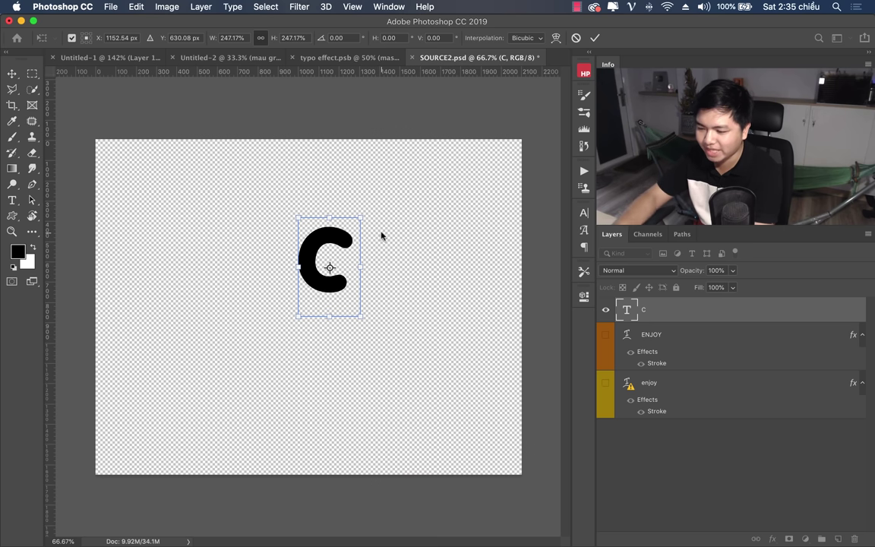
{"action": "key", "text": "Return"}
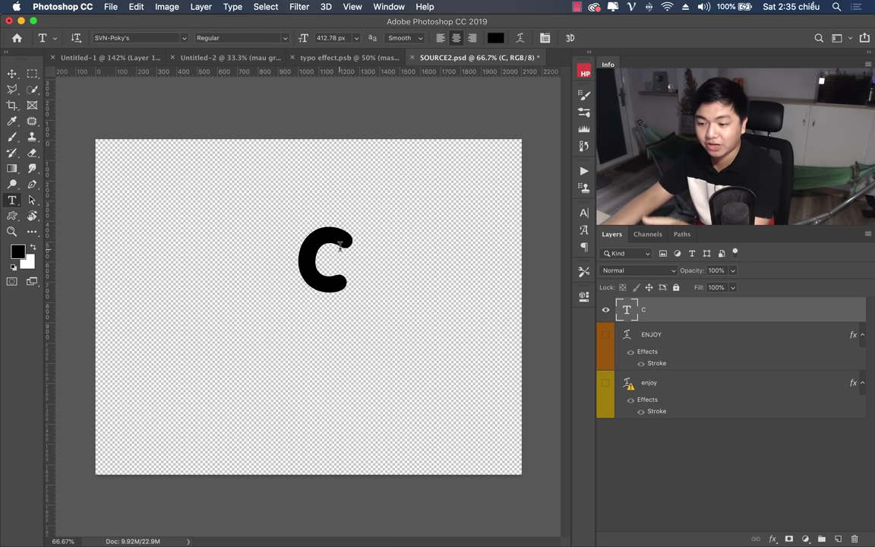
{"action": "key", "text": "ctrl+t"}
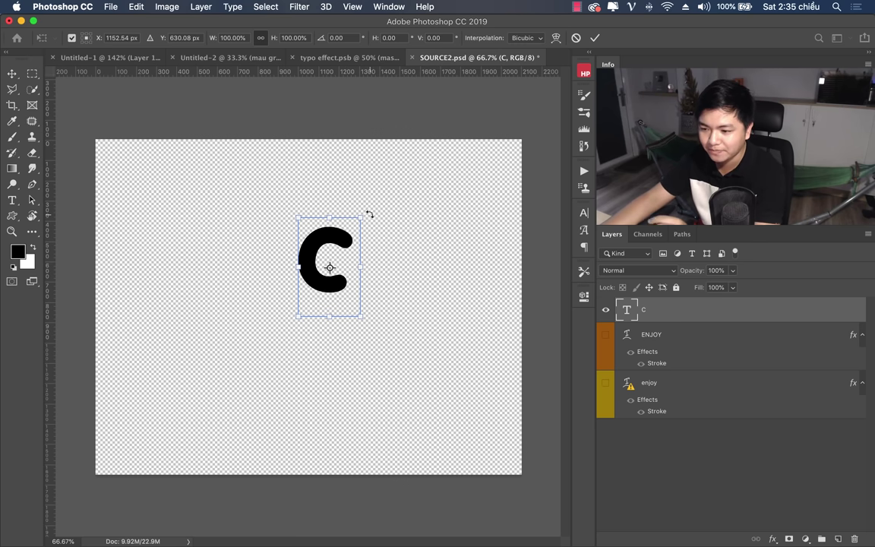
{"action": "left_click_drag", "start_coordinate": [370, 215], "coordinate": [362, 195]}
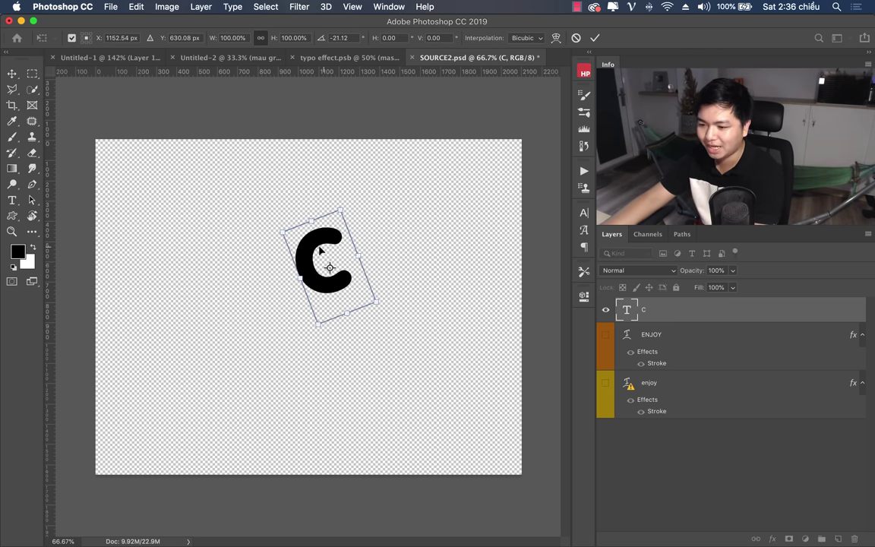
{"action": "mouse_move", "coordinate": [320, 251]}
{"action": "left_mouse_down"}
{"action": "mouse_move", "coordinate": [239, 278]}
{"action": "mouse_move", "coordinate": [240, 291]}
{"action": "left_mouse_up"}
{"action": "key", "text": "Escape"}
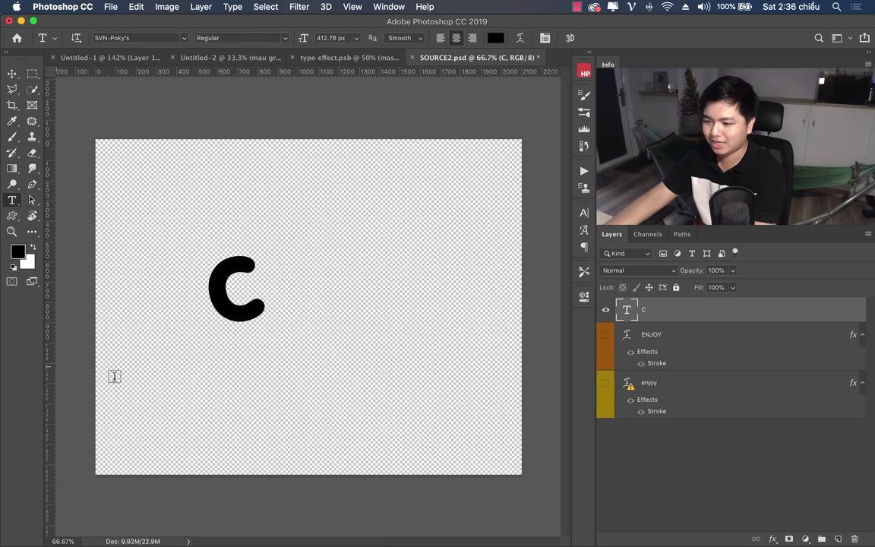
Duplicate the C beside the first one and tilt the copy about 15 degrees.
{"action": "key", "text": "ctrl+j"}
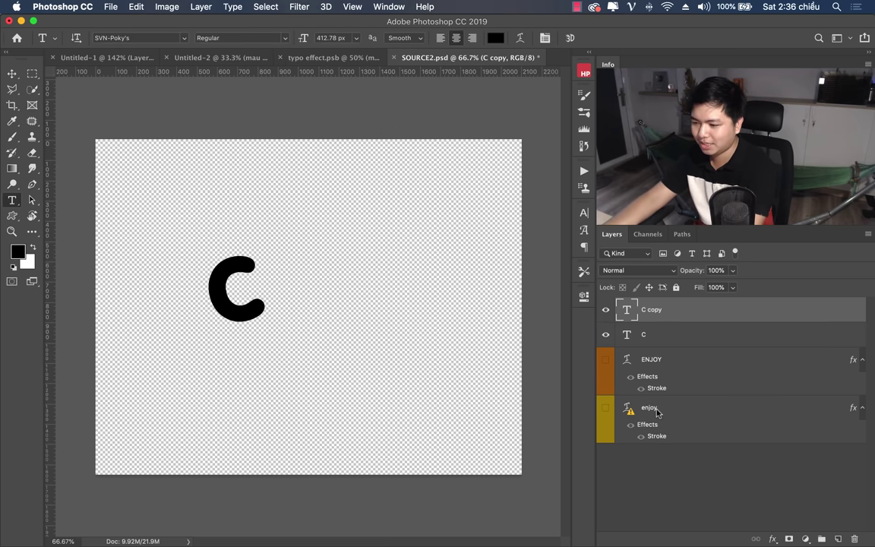
{"action": "left_click_drag", "start_coordinate": [237, 281], "coordinate": [289, 281]}
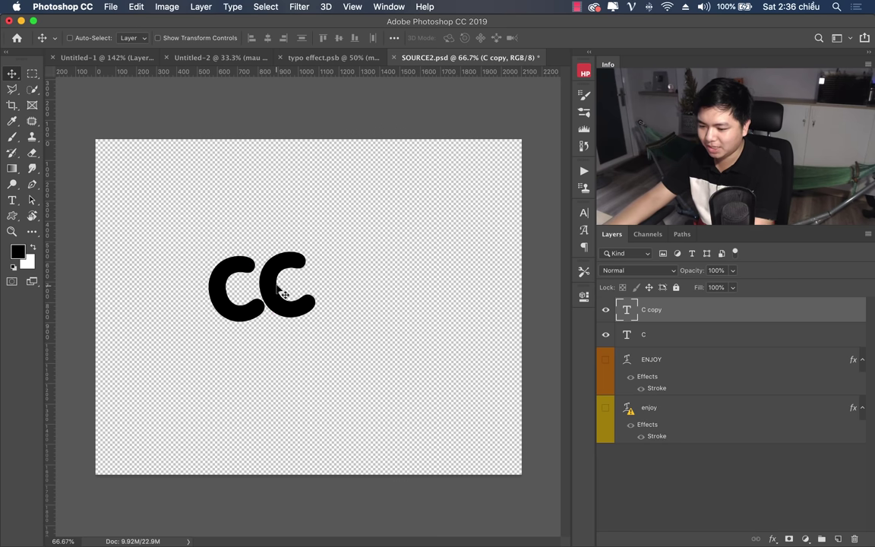
{"action": "key", "text": "ctrl+t"}
{"action": "left_click_drag", "start_coordinate": [354, 227], "coordinate": [352, 234]}
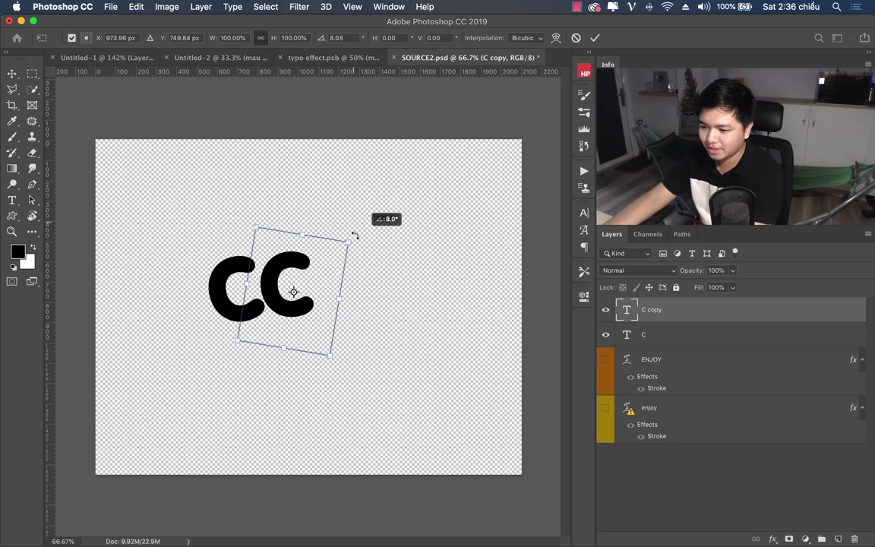
{"action": "left_click_drag", "start_coordinate": [280, 277], "coordinate": [284, 253]}
{"action": "left_click_drag", "start_coordinate": [347, 227], "coordinate": [372, 230]}
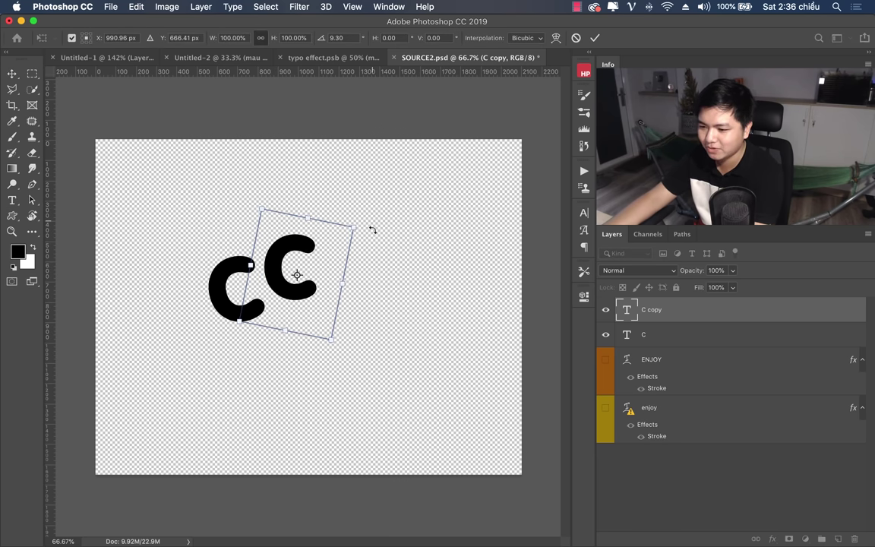
{"action": "left_click_drag", "start_coordinate": [293, 233], "coordinate": [293, 266]}
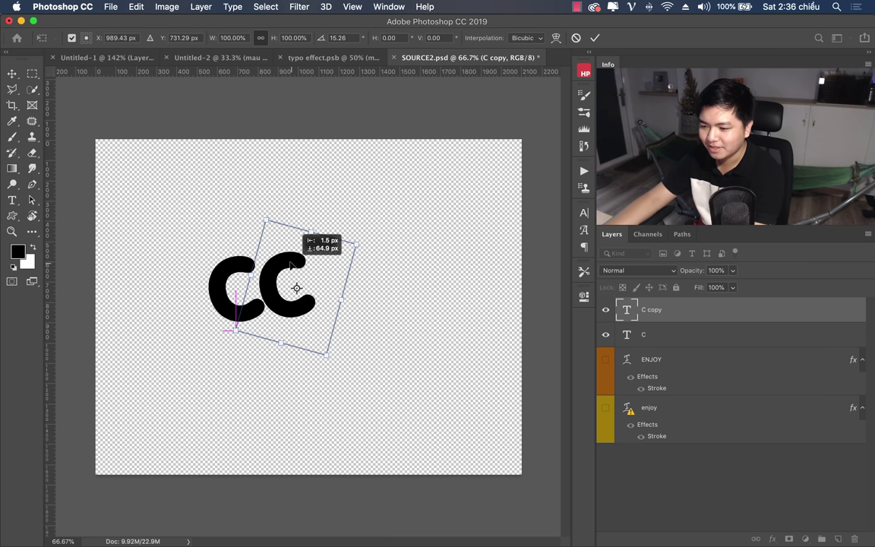
{"action": "key", "text": "Escape"}
Copy the C 300 px right as a third letter and start retyping it as D.
{"action": "key", "text": "t"}
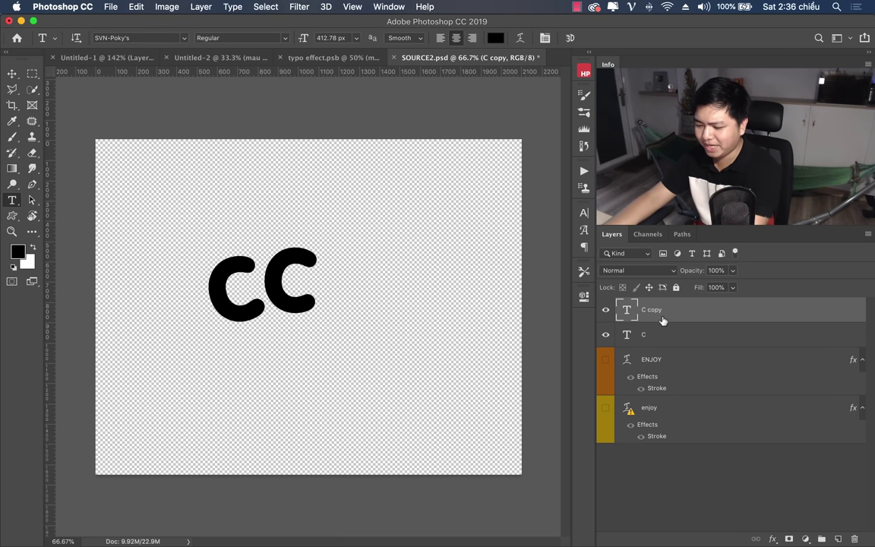
{"action": "key", "text": "v"}
{"action": "left_click_drag", "start_coordinate": [303, 297], "coordinate": [365, 296]}
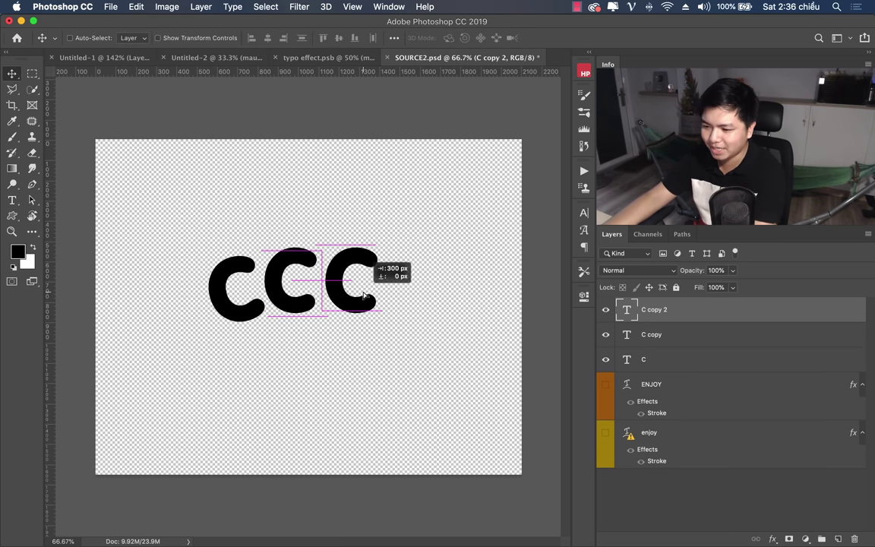
{"action": "key", "text": "t"}
{"action": "double_click", "coordinate": [362, 284]}
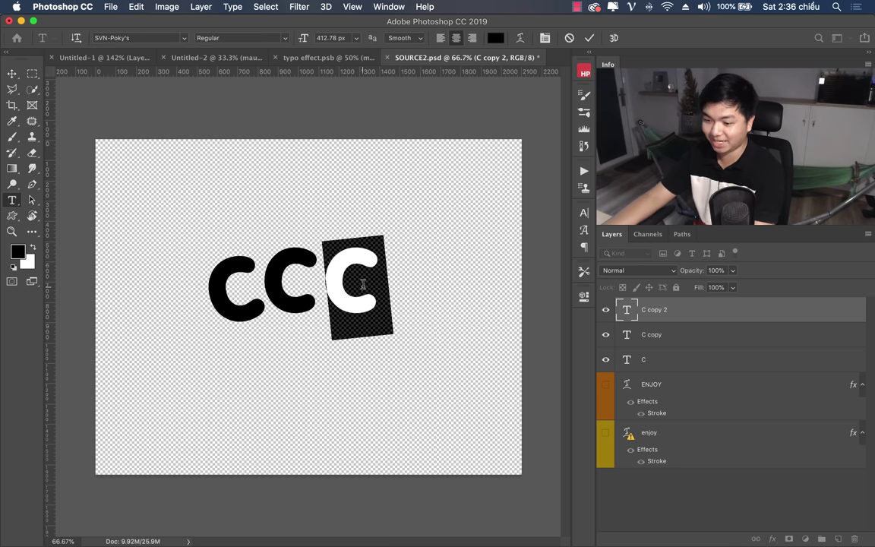
{"action": "type", "text": "d"}
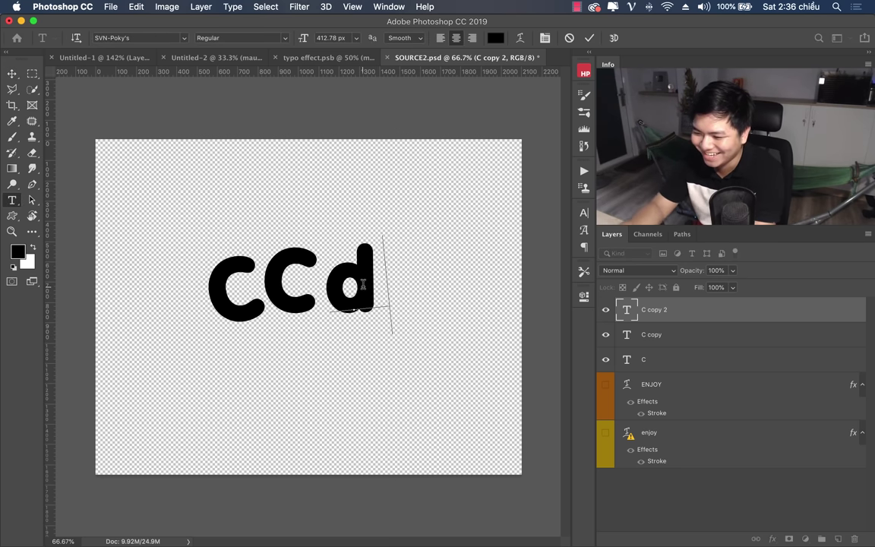
{"action": "key", "text": "BackSpace"}
Commit the D, nudge it right, and place a duplicate D to its right.
{"action": "type", "text": "D"}
{"action": "left_click", "coordinate": [698, 316]}
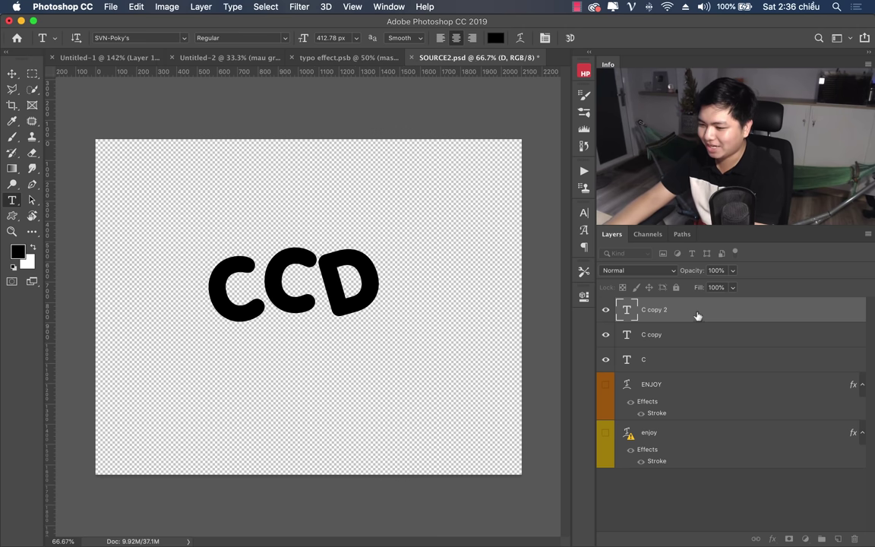
{"action": "key", "text": "v"}
{"action": "left_click_drag", "start_coordinate": [353, 293], "coordinate": [361, 293]}
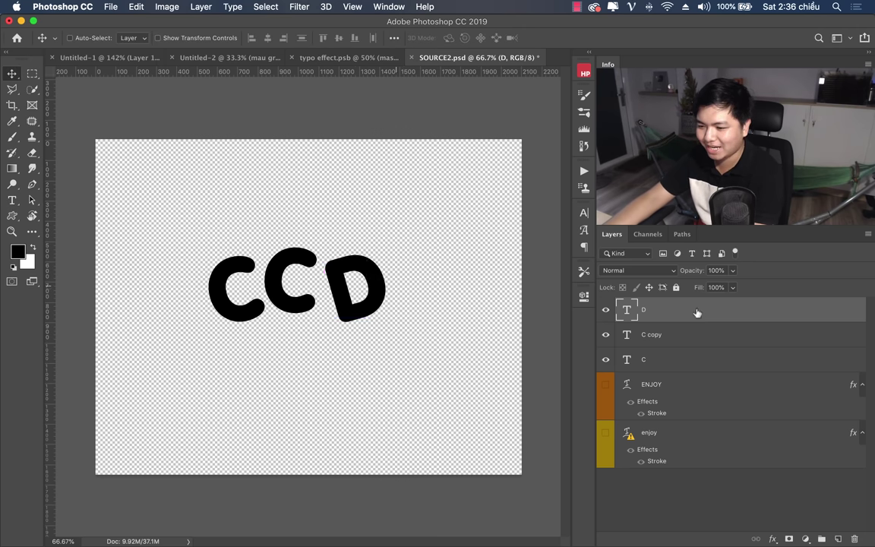
{"action": "key", "text": "ctrl+j"}
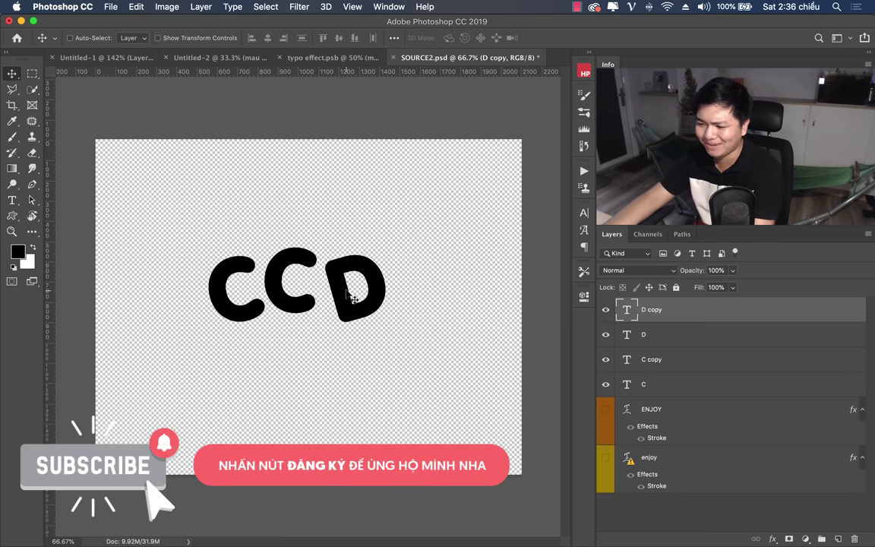
{"action": "left_click_drag", "start_coordinate": [354, 299], "coordinate": [423, 298]}
Retype the duplicate D as L and move it up and left.
{"action": "key", "text": "t"}
{"action": "double_click", "coordinate": [446, 287]}
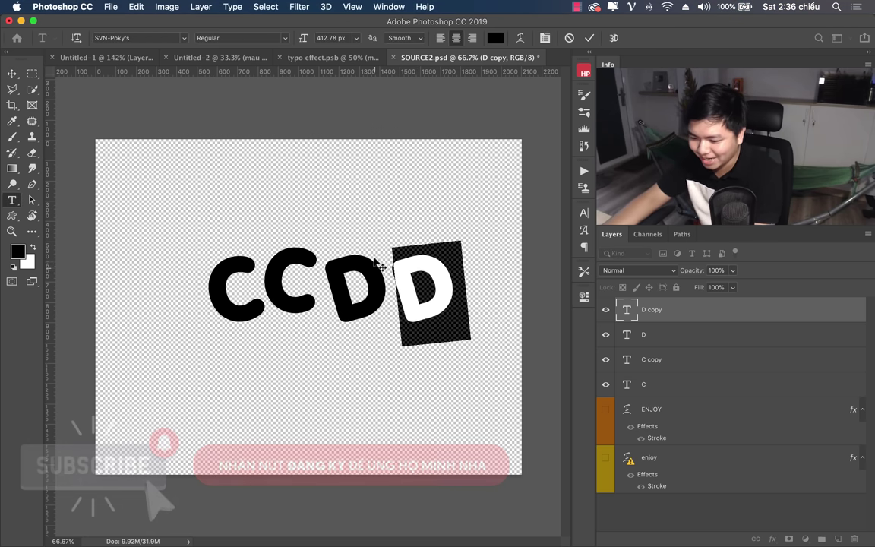
{"action": "type", "text": "I"}
{"action": "key", "text": "BackSpace"}
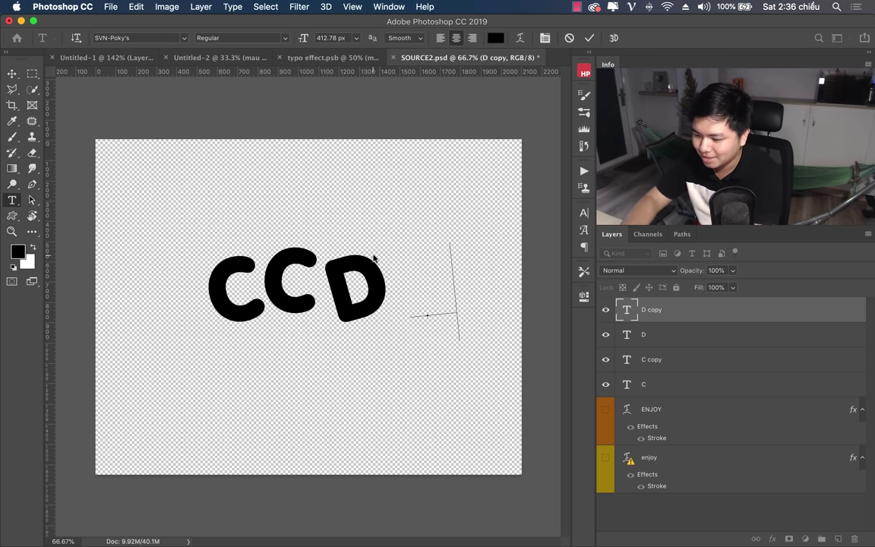
{"action": "type", "text": "L"}
{"action": "left_click", "coordinate": [11, 74]}
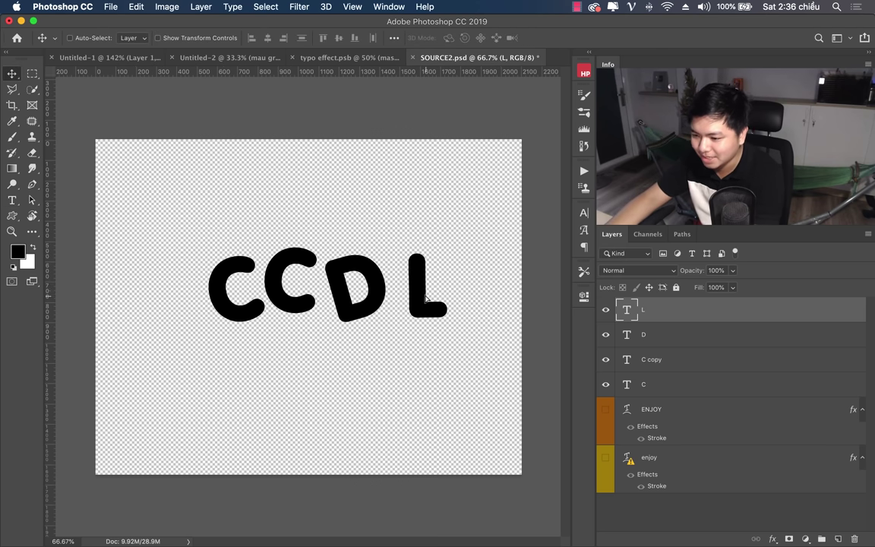
{"action": "left_click_drag", "start_coordinate": [425, 298], "coordinate": [409, 285]}
Slide the second C, D and L left so they overlap, and duplicate the L layer.
{"action": "left_click", "coordinate": [670, 335]}
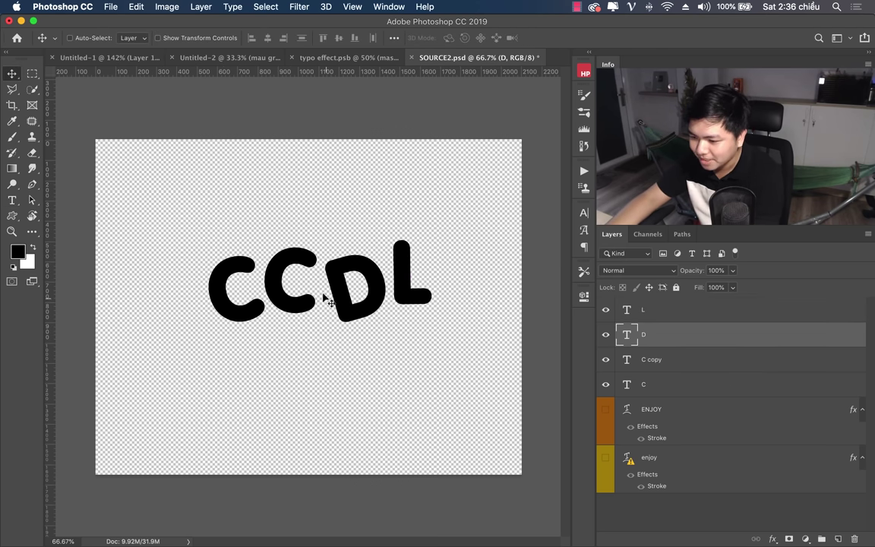
{"action": "left_click", "coordinate": [669, 360]}
{"action": "left_click_drag", "start_coordinate": [244, 283], "coordinate": [257, 278]}
{"action": "left_click", "coordinate": [669, 335]}
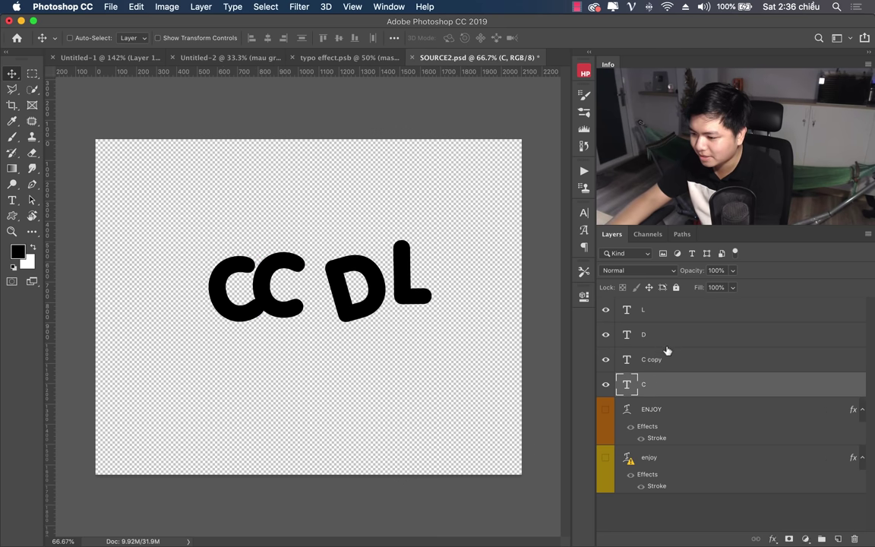
{"action": "left_click_drag", "start_coordinate": [375, 285], "coordinate": [325, 286]}
{"action": "left_click", "coordinate": [683, 313]}
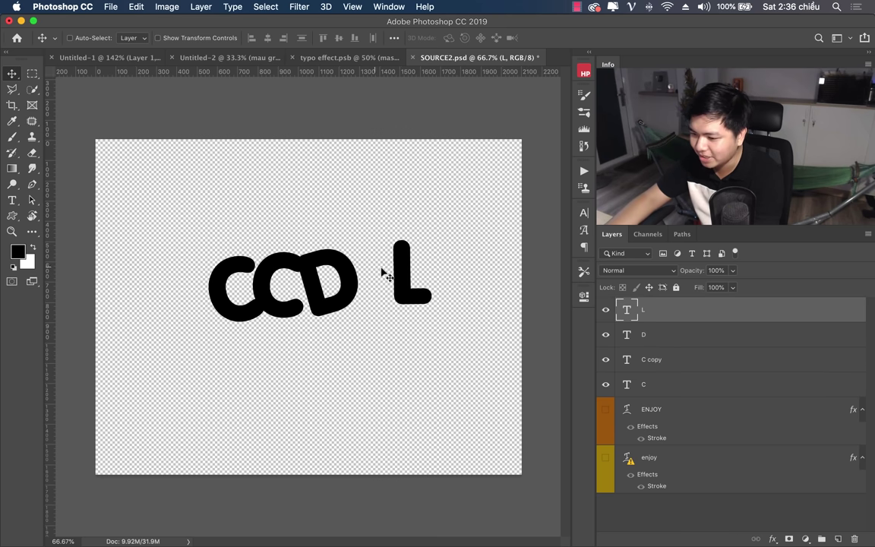
{"action": "left_click_drag", "start_coordinate": [383, 271], "coordinate": [361, 284]}
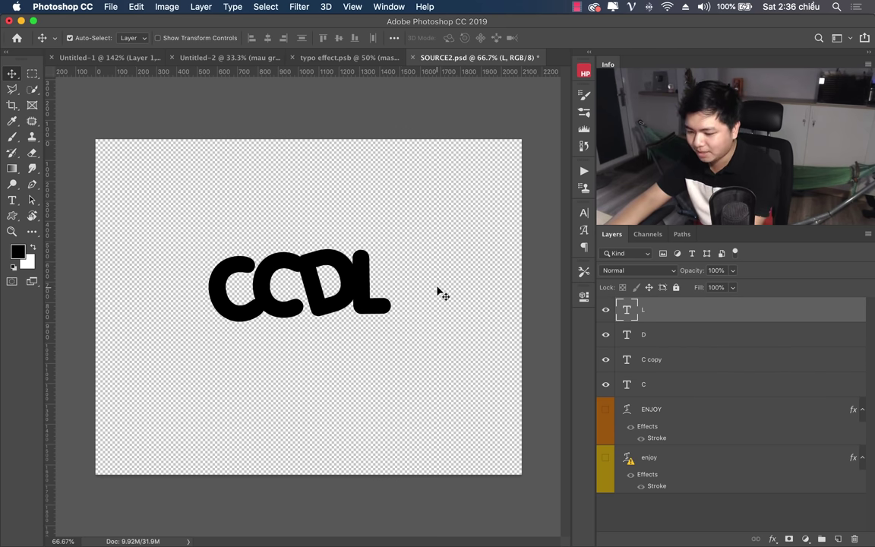
{"action": "key", "text": "ctrl+j"}
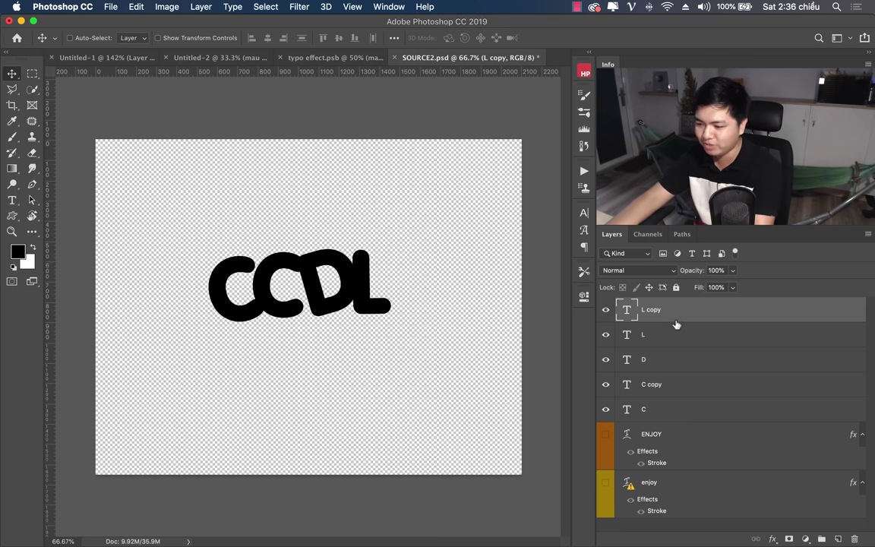
Position the L copy just right of the first L.
{"action": "key", "text": "t"}
{"action": "key", "text": "v"}
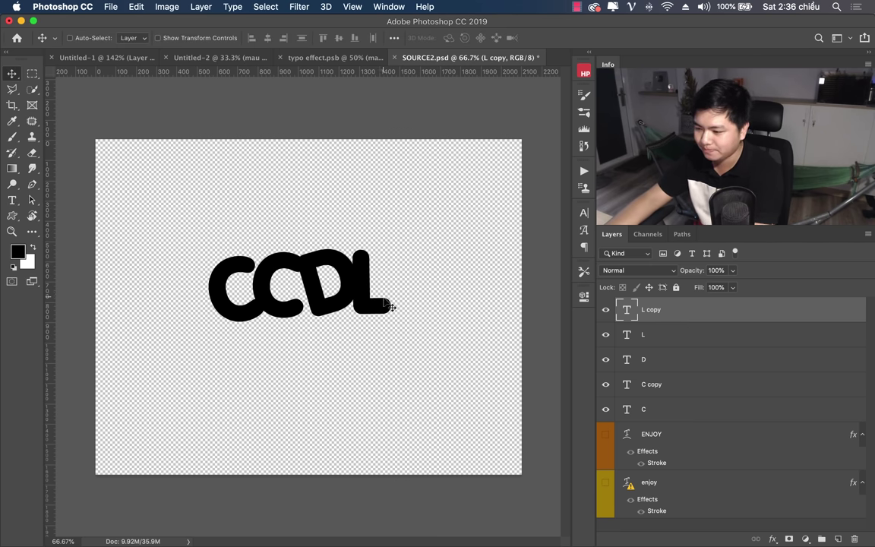
{"action": "left_click_drag", "start_coordinate": [390, 304], "coordinate": [430, 300]}
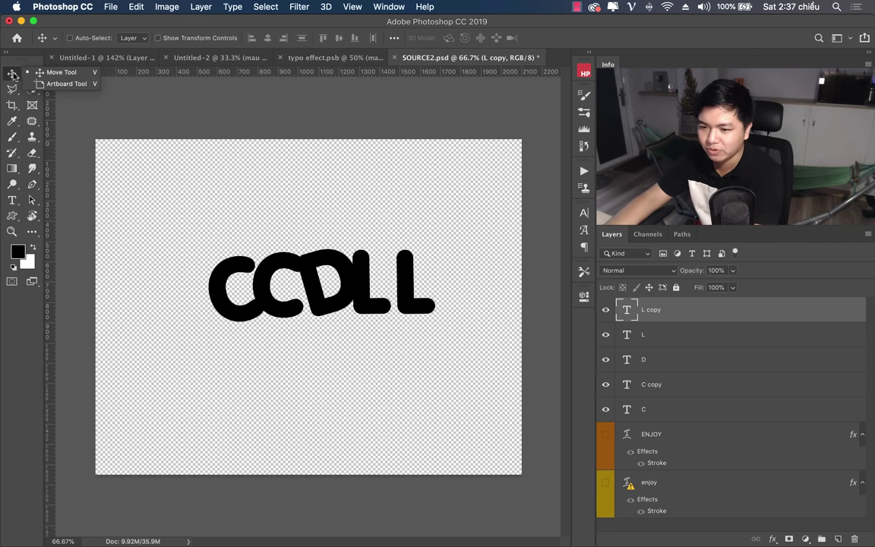
{"action": "mouse_move", "coordinate": [376, 265]}
{"action": "left_mouse_down"}
{"action": "mouse_move", "coordinate": [397, 273]}
{"action": "mouse_move", "coordinate": [393, 286]}
{"action": "left_mouse_up"}
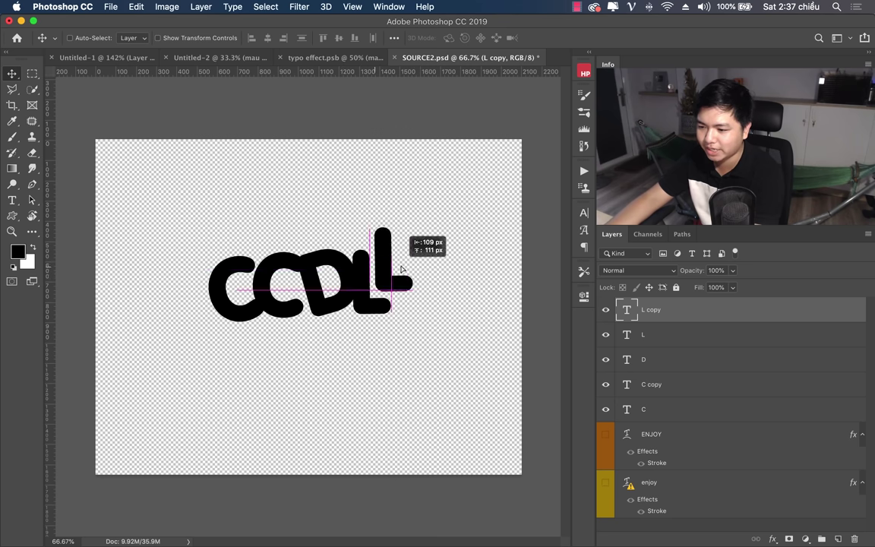
Retype the L copy as a capital Y and commit it.
{"action": "key", "text": "y"}
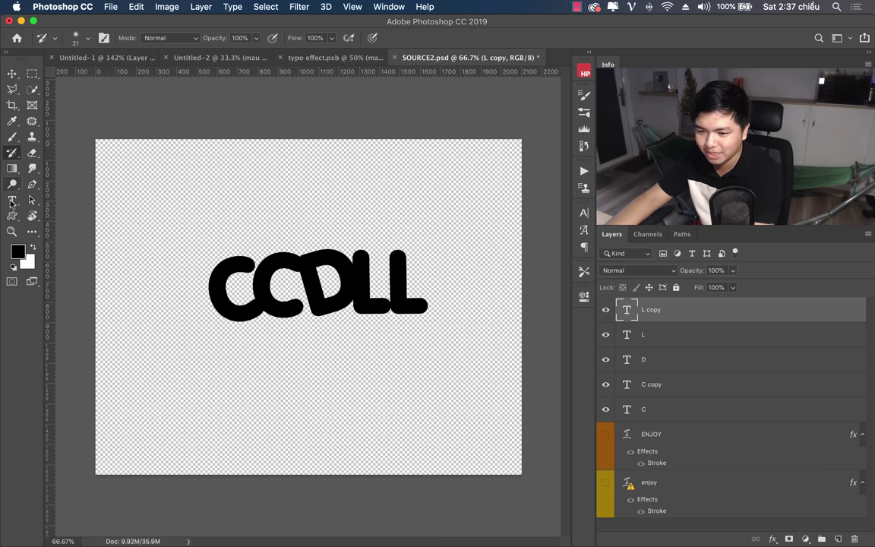
{"action": "left_click", "coordinate": [12, 200]}
{"action": "left_click", "coordinate": [414, 281]}
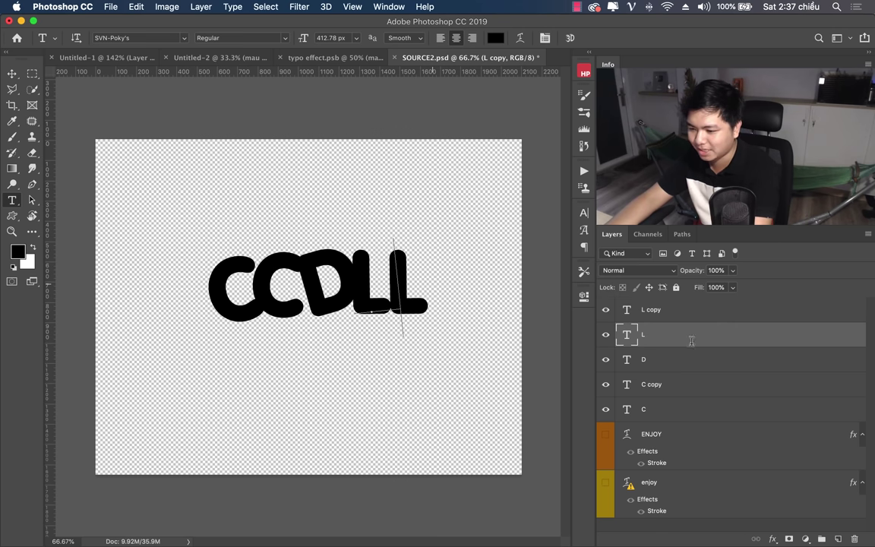
{"action": "left_click", "coordinate": [665, 311]}
{"action": "double_click", "coordinate": [424, 286]}
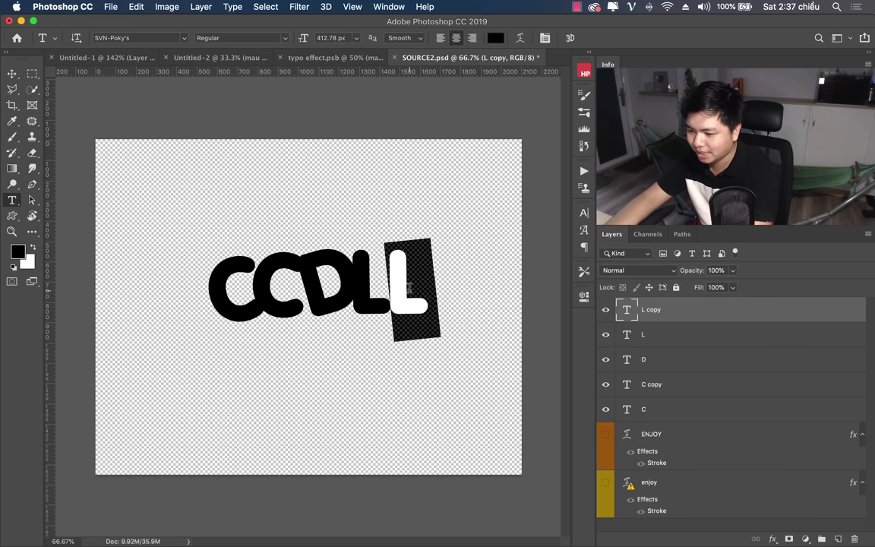
{"action": "type", "text": "y"}
{"action": "key", "text": "BackSpace"}
{"action": "type", "text": "Y"}
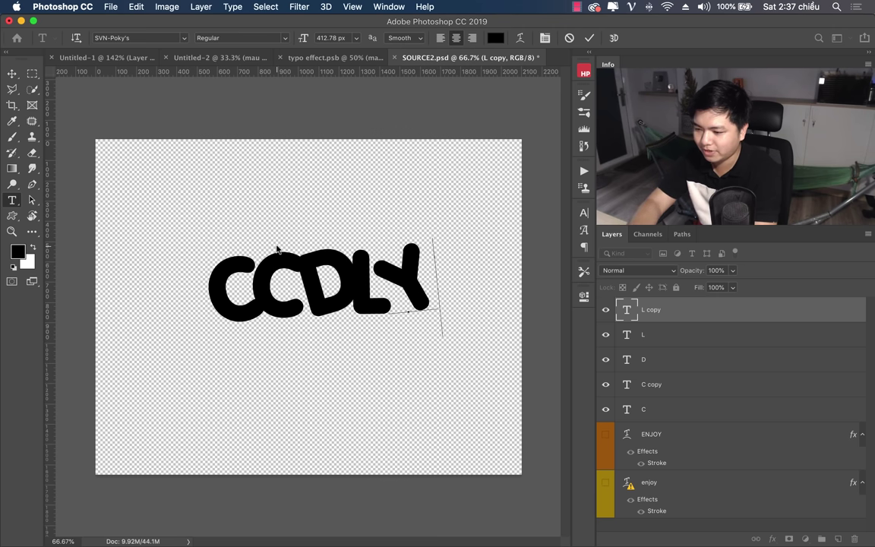
{"action": "left_click", "coordinate": [10, 76]}
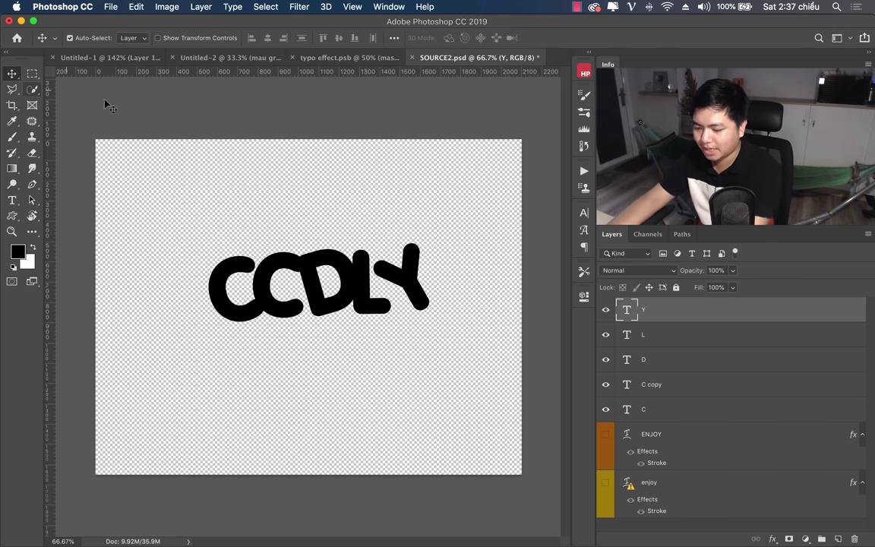
Rotate the Y about 40° to lean right, tuck it against the L, and save SOURCE2.psd.
{"action": "key", "text": "ctrl+t"}
{"action": "mouse_move", "coordinate": [471, 230]}
{"action": "left_mouse_down"}
{"action": "mouse_move", "coordinate": [479, 270]}
{"action": "mouse_move", "coordinate": [414, 269]}
{"action": "left_mouse_up"}
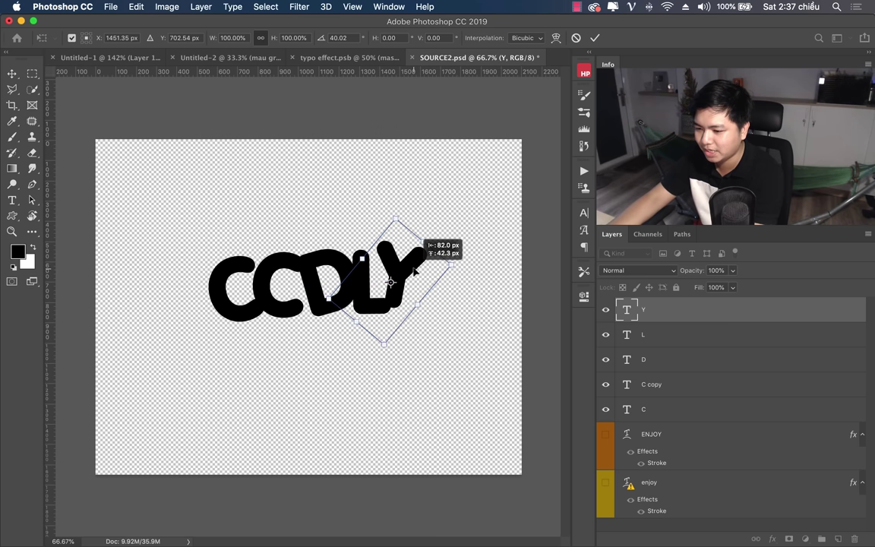
{"action": "key", "text": "Return"}
{"action": "left_click_drag", "start_coordinate": [403, 242], "coordinate": [409, 254]}
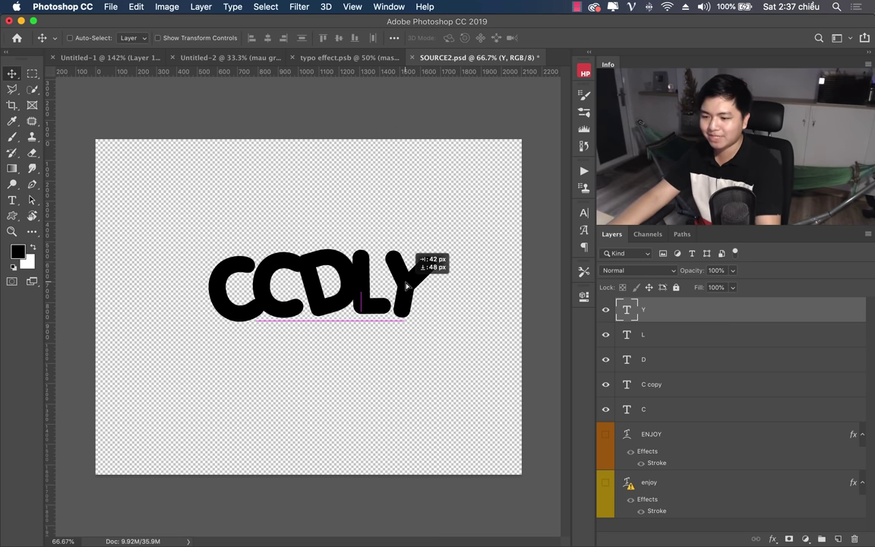
{"action": "key", "text": "ctrl+s"}
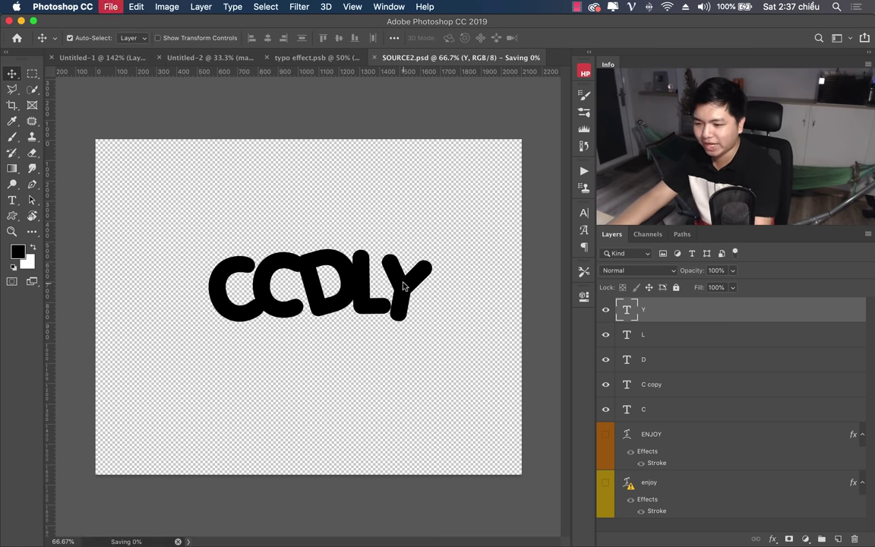
{"action": "left_click", "coordinate": [348, 59]}
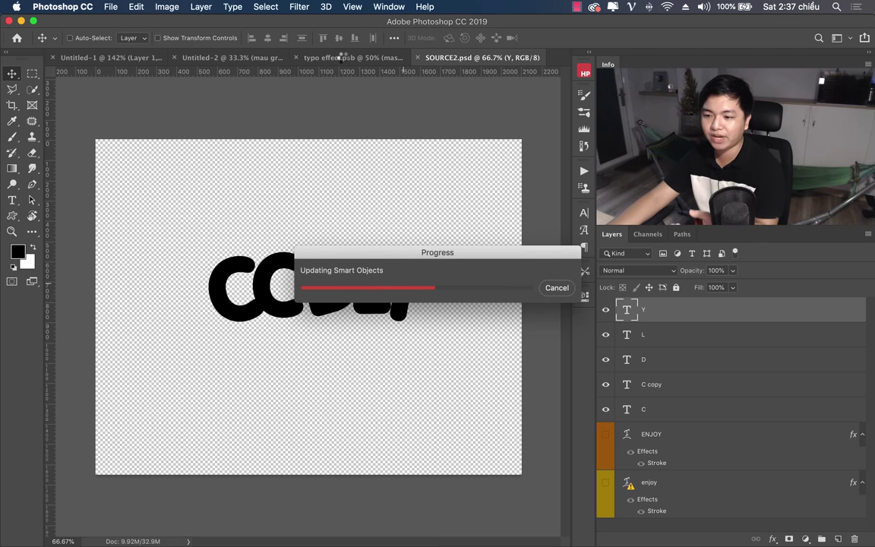
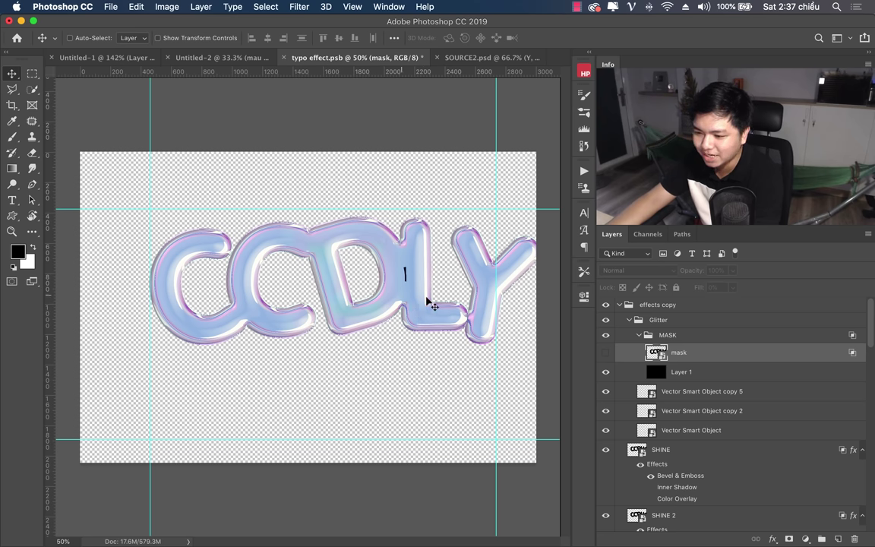
Nudge the L and Y letter layers in SOURCE2.psd slightly and save the file.
{"action": "left_click", "coordinate": [463, 57]}
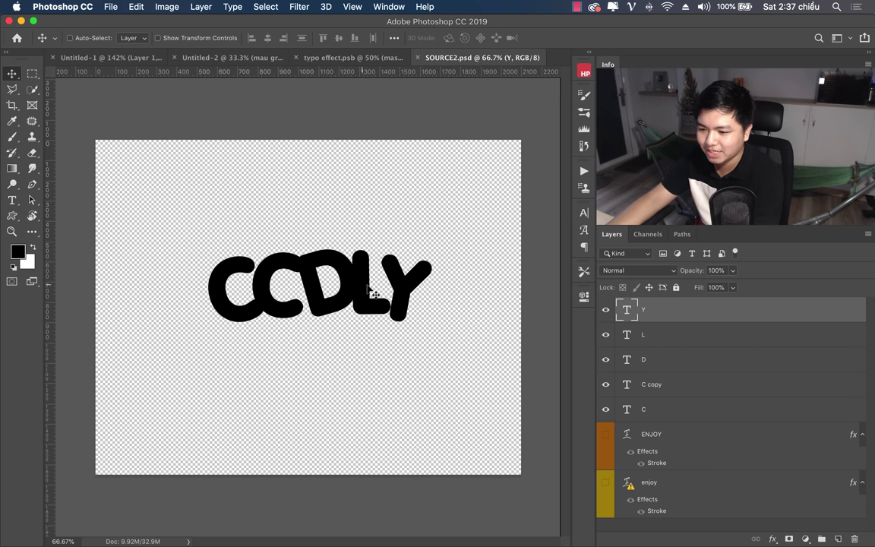
{"action": "left_click", "coordinate": [667, 337]}
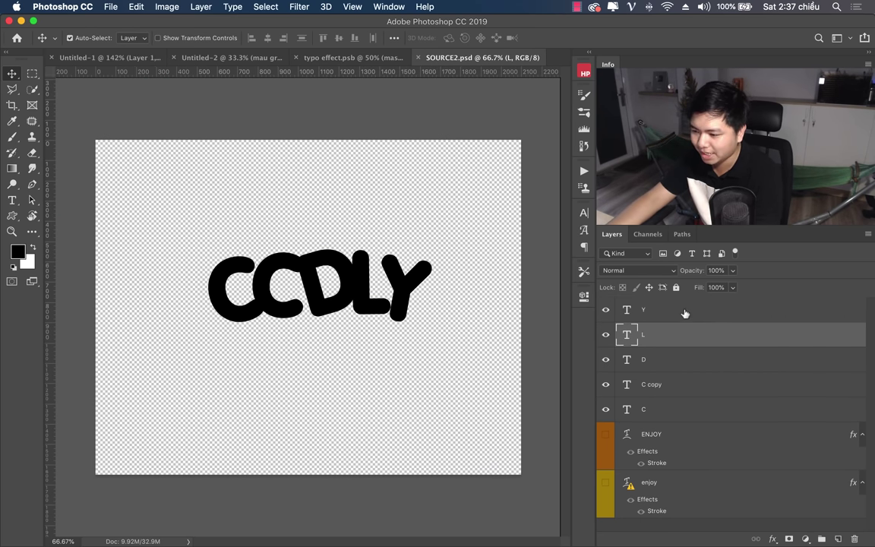
{"action": "left_click", "coordinate": [682, 315], "text": "shift"}
{"action": "left_click_drag", "start_coordinate": [399, 275], "coordinate": [388, 272]}
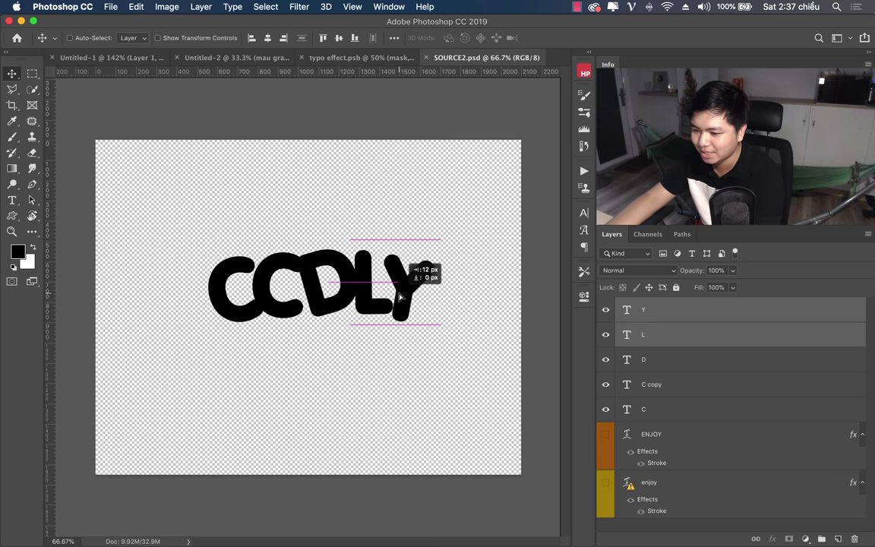
{"action": "key", "text": "super+s"}
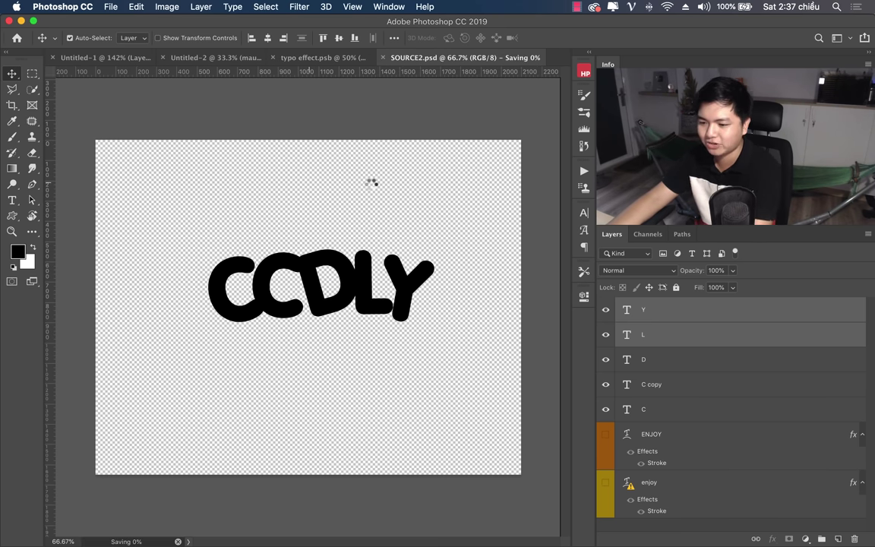
Return to typo effect.psb to see the updated glossy CCDLY text.
{"action": "left_click", "coordinate": [373, 61]}
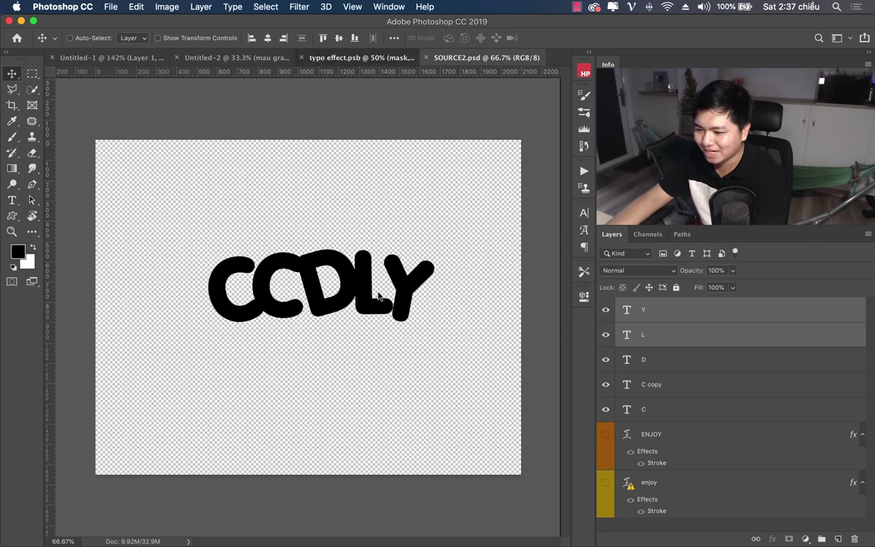
{"action": "key", "text": "ctrl+Tab"}
{"action": "key", "text": "ctrl+shift+Tab"}
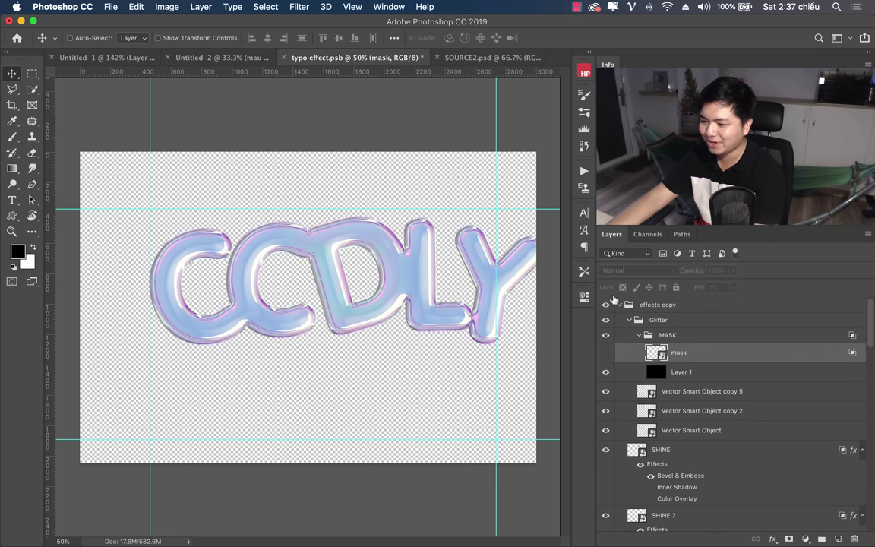
Move the effects copy group left and down, merge it into one layer, and drag it toward Untitled-2.
{"action": "left_click", "coordinate": [614, 302]}
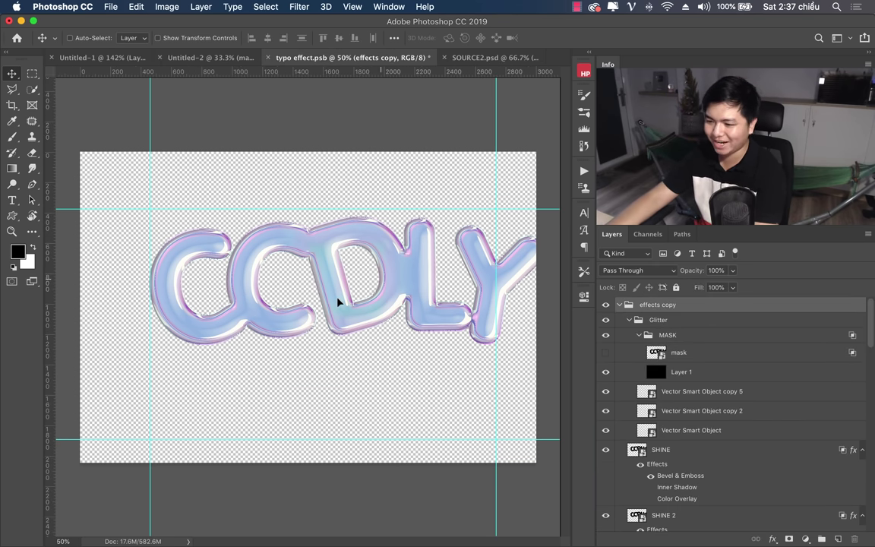
{"action": "left_click_drag", "start_coordinate": [377, 289], "coordinate": [337, 303]}
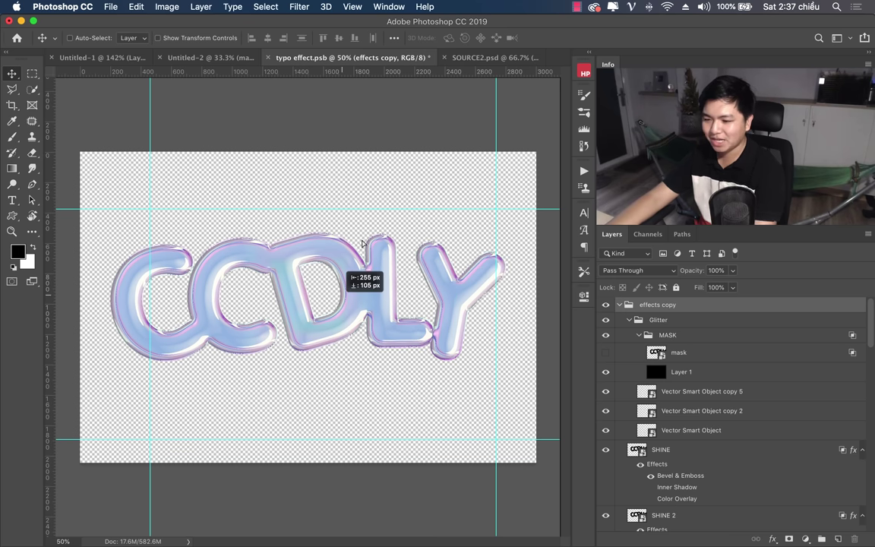
{"action": "left_click_drag", "start_coordinate": [364, 243], "coordinate": [358, 245]}
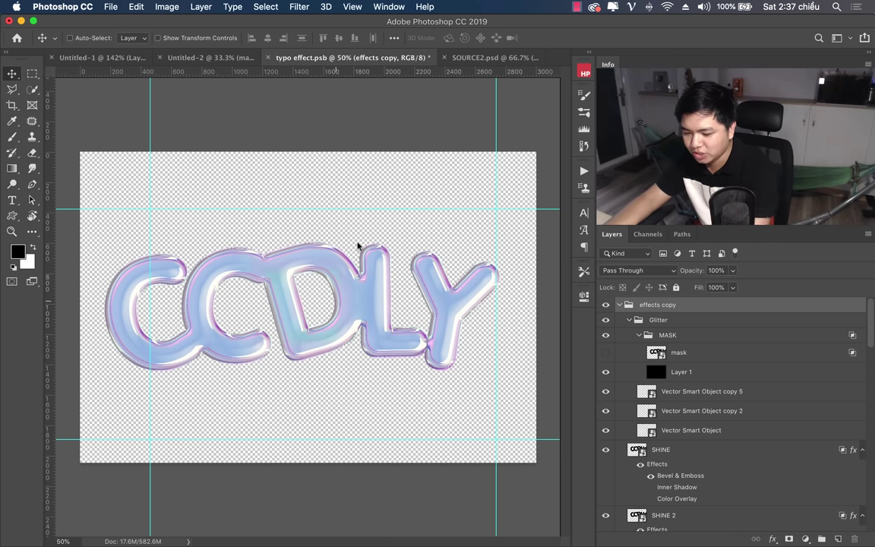
{"action": "key", "text": "super+e"}
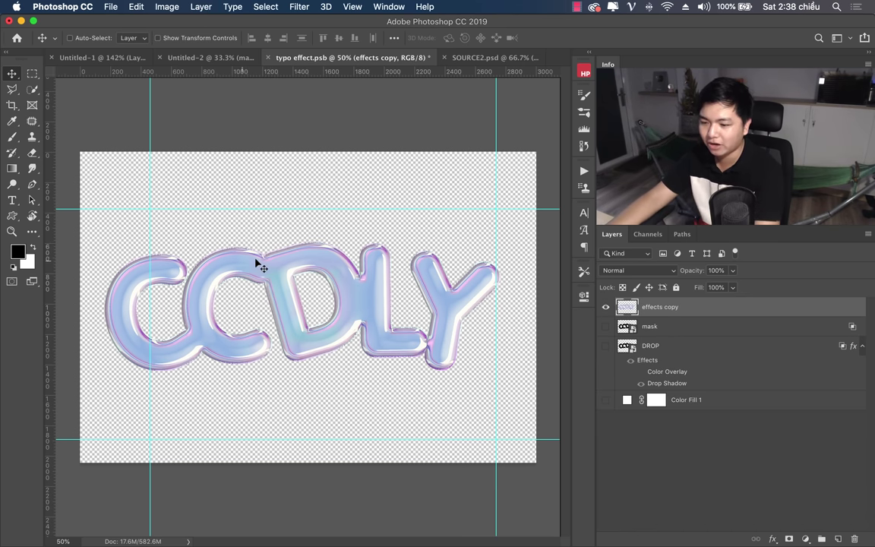
{"action": "mouse_move", "coordinate": [259, 263]}
{"action": "left_mouse_down"}
{"action": "mouse_move", "coordinate": [215, 64]}
{"action": "mouse_move", "coordinate": [265, 89]}
{"action": "left_mouse_up"}
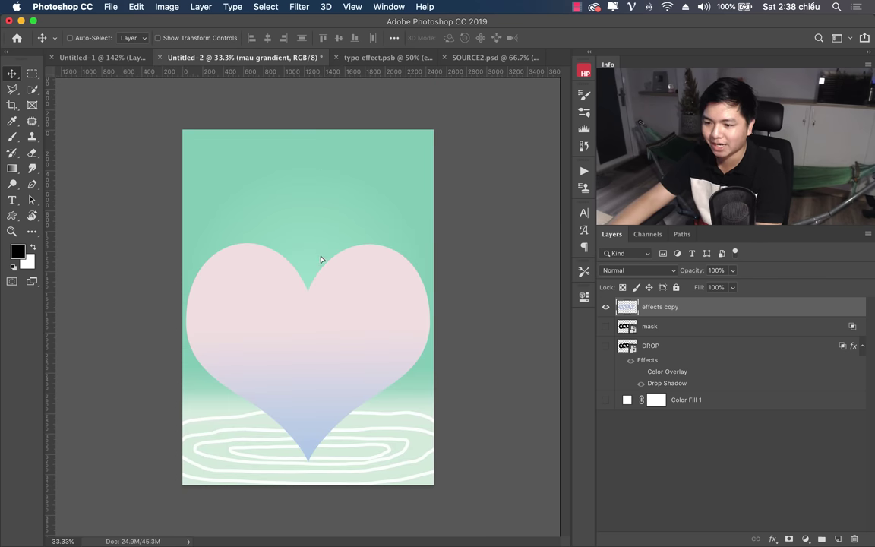
Reposition the CCDLY text in the glossy effect document and toggle its layer visibility.
{"action": "left_click_drag", "start_coordinate": [321, 260], "coordinate": [312, 251]}
{"action": "left_click", "coordinate": [380, 57]}
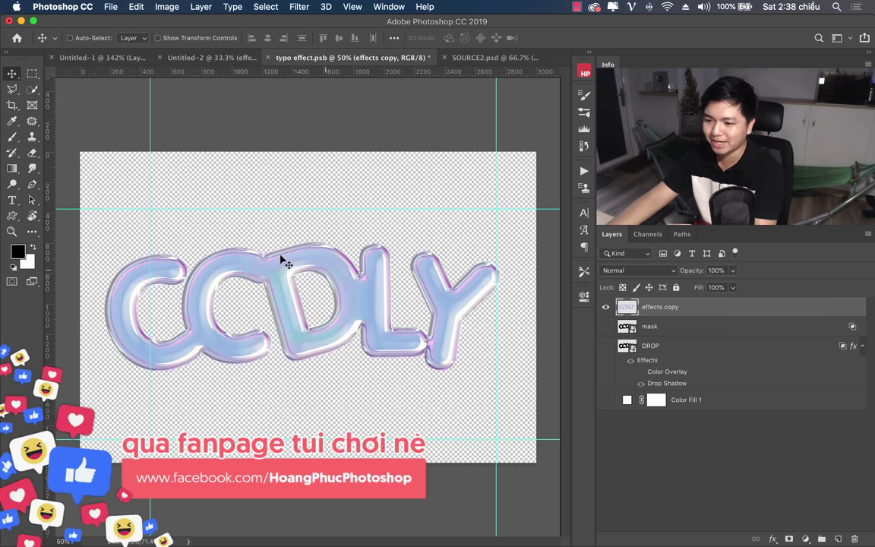
{"action": "left_click_drag", "start_coordinate": [343, 289], "coordinate": [355, 259]}
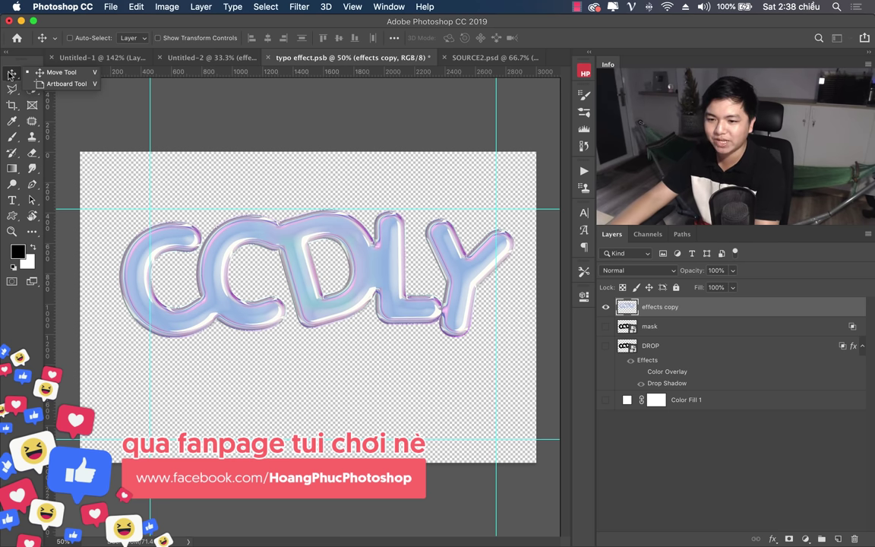
{"action": "left_click", "coordinate": [606, 307]}
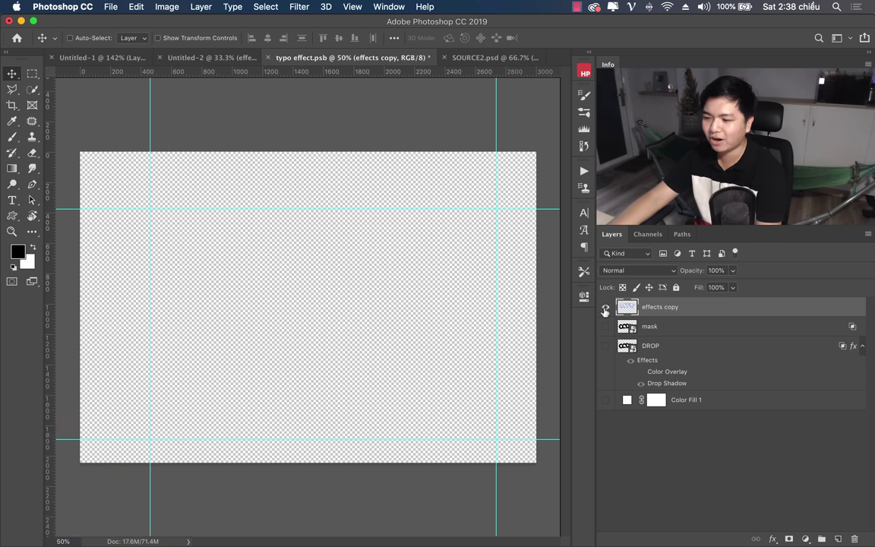
{"action": "left_click", "coordinate": [605, 307]}
{"action": "left_click", "coordinate": [606, 307]}
{"action": "left_click", "coordinate": [606, 307]}
Drop a single CCDLY text copy onto the Untitled-2 heart poster, undoing the accidental duplicate.
{"action": "left_click_drag", "start_coordinate": [264, 279], "coordinate": [222, 66]}
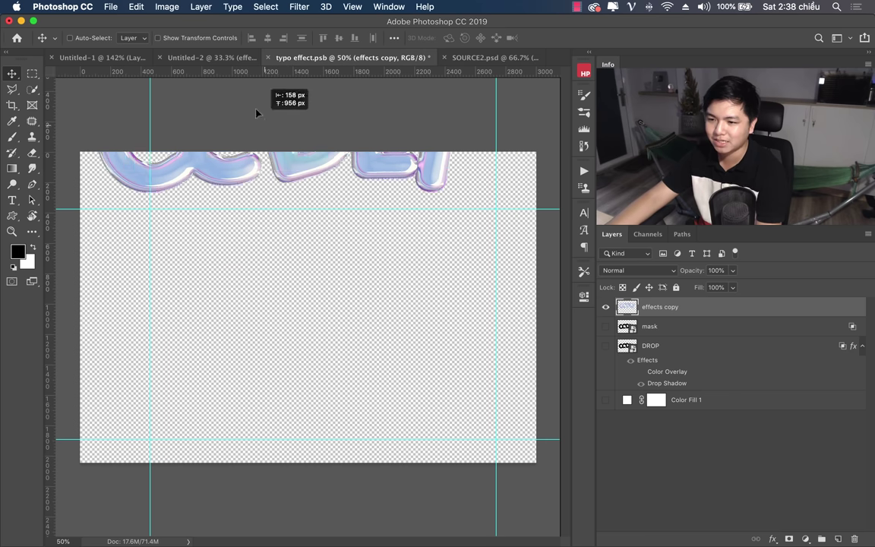
{"action": "left_click", "coordinate": [202, 60]}
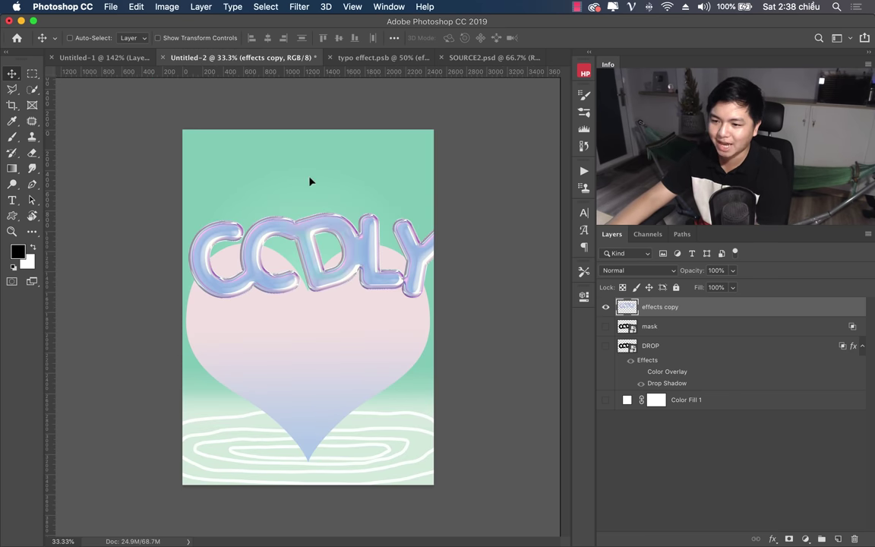
{"action": "left_click_drag", "start_coordinate": [310, 181], "coordinate": [323, 323]}
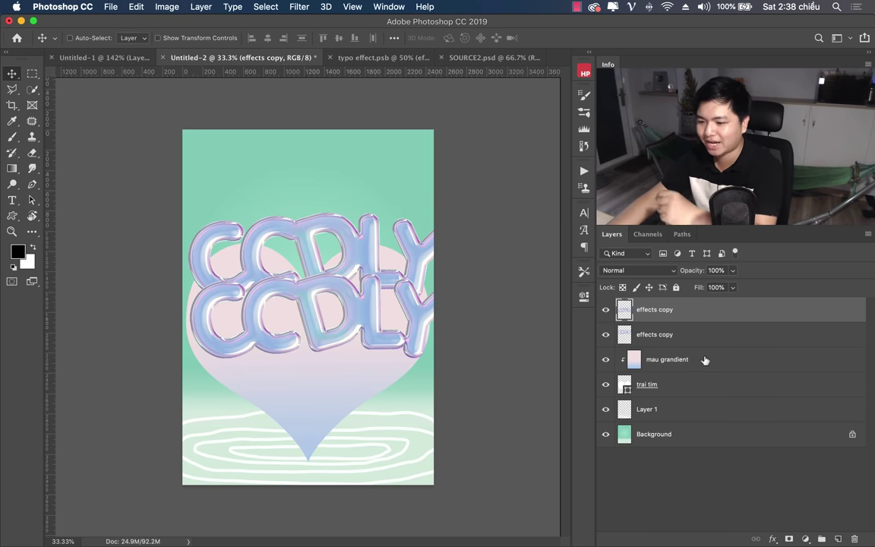
{"action": "key", "text": "ctrl+e"}
{"action": "key", "text": "ctrl+alt+z"}
{"action": "key", "text": "ctrl+alt+z"}
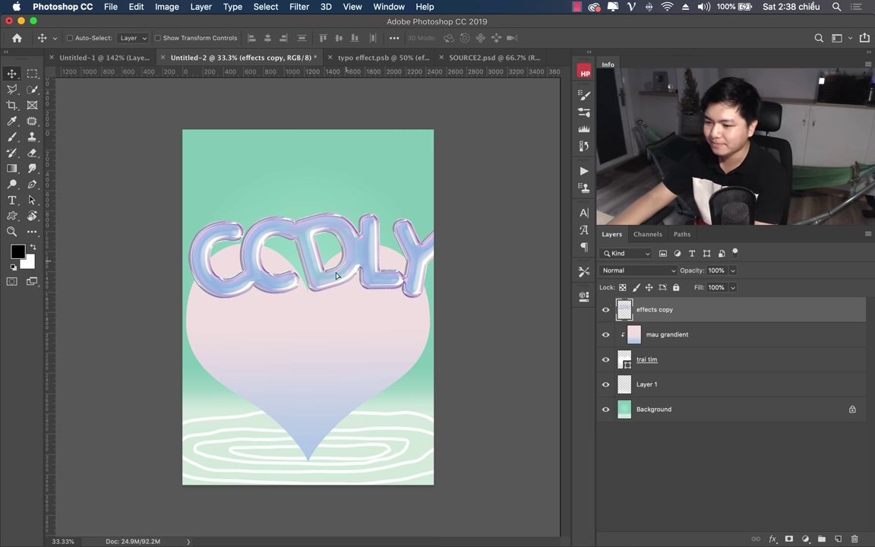
{"action": "left_click_drag", "start_coordinate": [309, 277], "coordinate": [334, 287]}
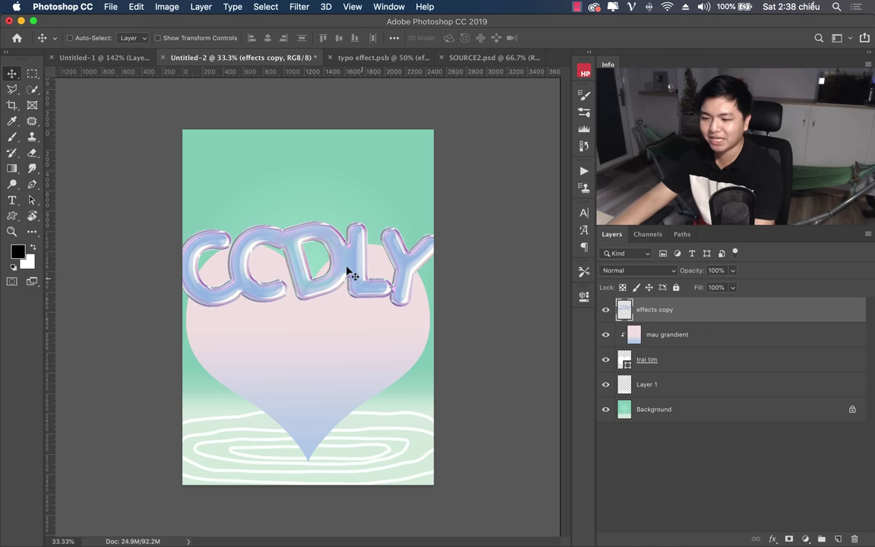
Scale the CCDLY text to about 81.2%, centre it above the heart, and view Untitled-1.
{"action": "key", "text": "ctrl+t"}
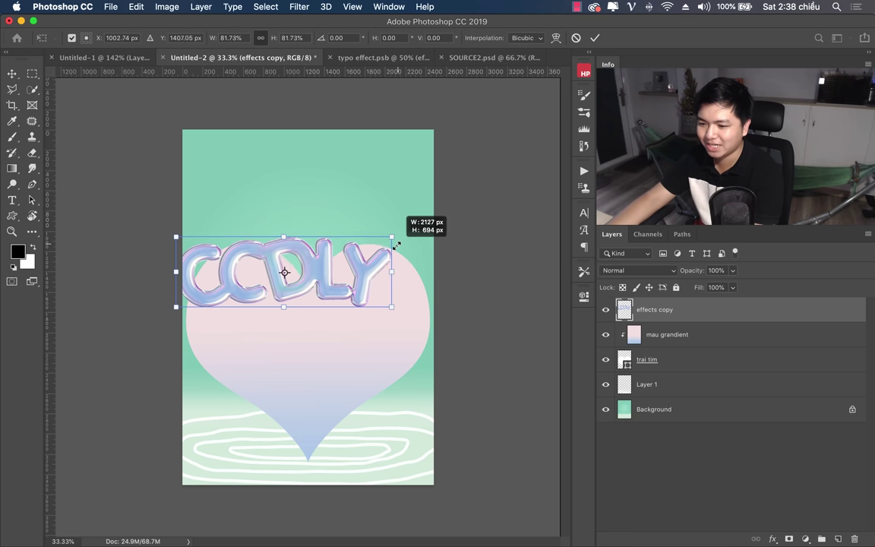
{"action": "left_click_drag", "start_coordinate": [440, 220], "coordinate": [415, 228]}
{"action": "mouse_move", "coordinate": [362, 254]}
{"action": "left_mouse_down"}
{"action": "mouse_move", "coordinate": [372, 219]}
{"action": "mouse_move", "coordinate": [373, 231]}
{"action": "left_mouse_up"}
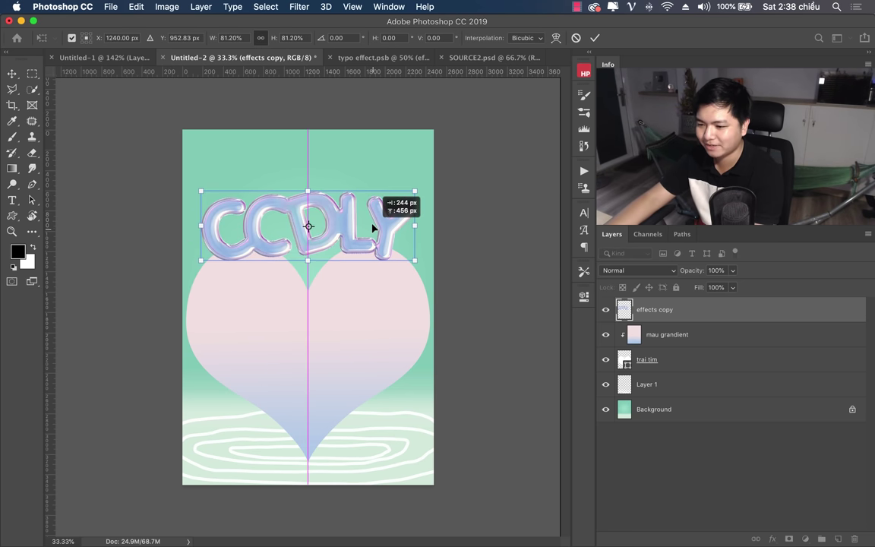
{"action": "key", "text": "Return"}
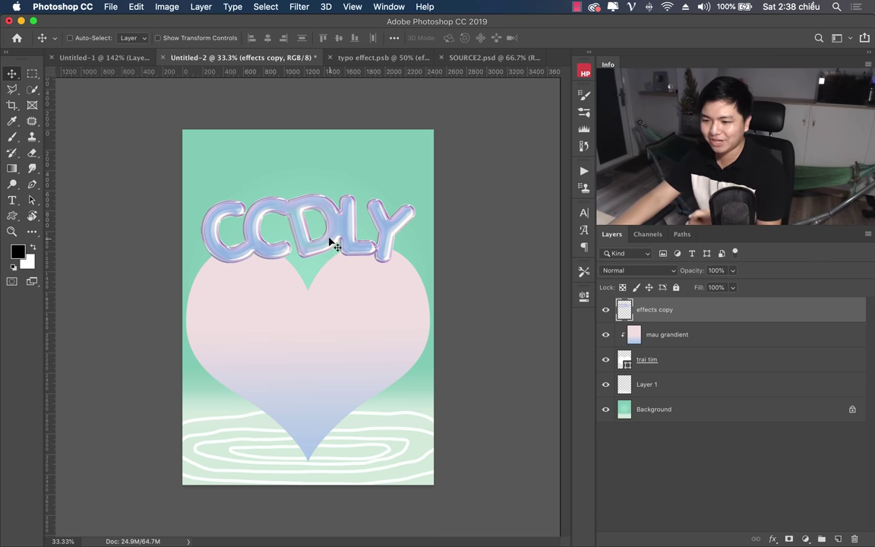
{"action": "left_click", "coordinate": [95, 58]}
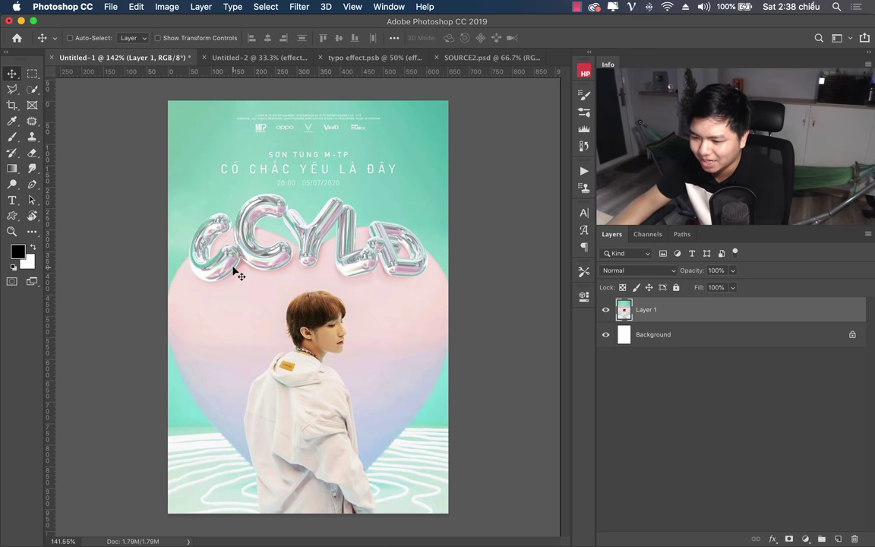
Go back to the Untitled-2 heart poster without moving the CCDLY layer to another document.
{"action": "left_click", "coordinate": [281, 59]}
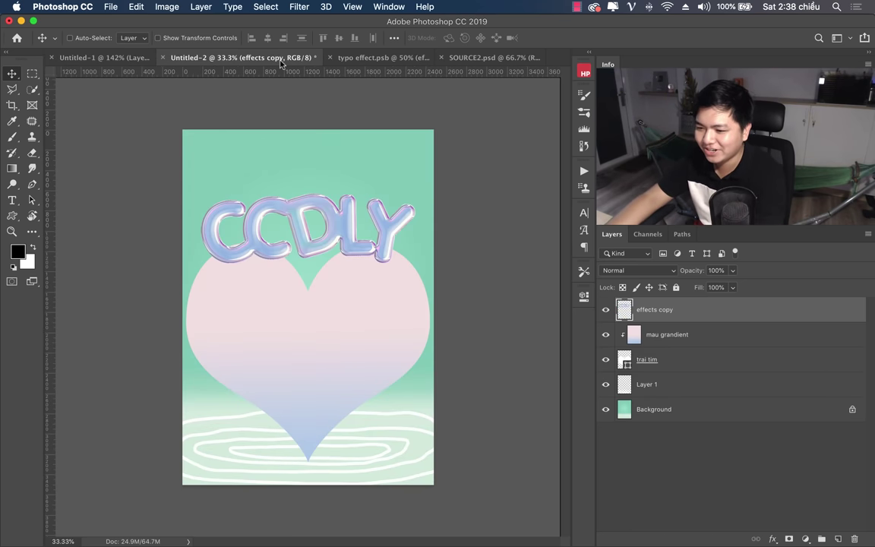
{"action": "left_click_drag", "start_coordinate": [322, 241], "coordinate": [220, 64]}
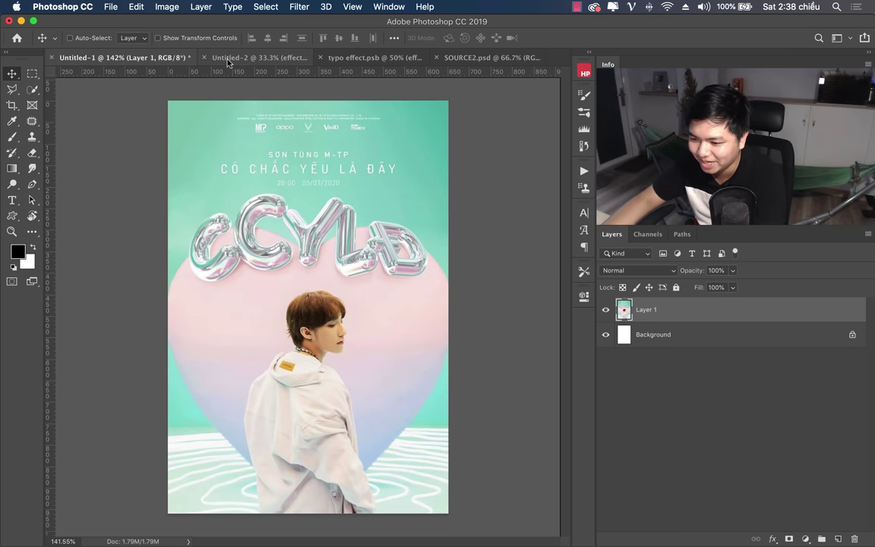
{"action": "left_click_drag", "start_coordinate": [226, 62], "coordinate": [342, 288]}
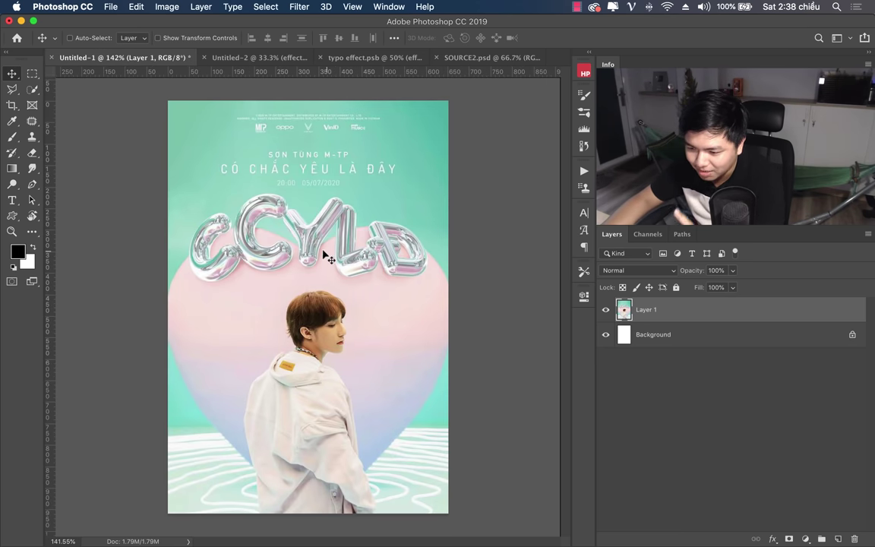
{"action": "left_click_drag", "start_coordinate": [227, 80], "coordinate": [252, 66]}
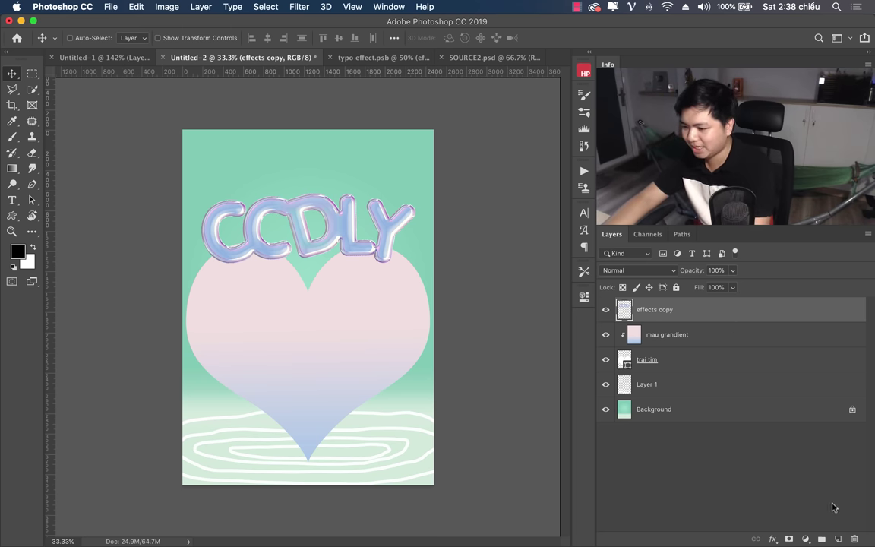
Add a Hue/Saturation adjustment layer above the CCDLY text.
{"action": "left_click", "coordinate": [807, 538]}
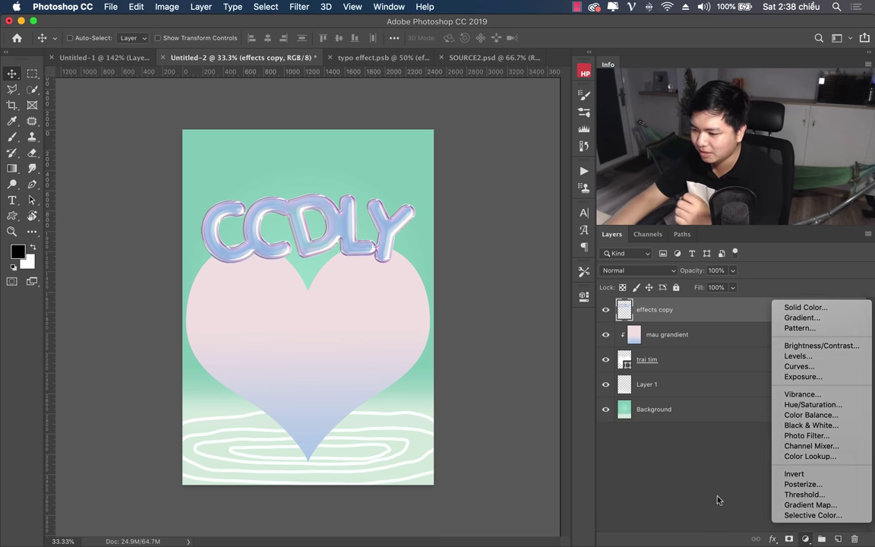
{"action": "left_click", "coordinate": [719, 500]}
{"action": "left_click", "coordinate": [807, 539]}
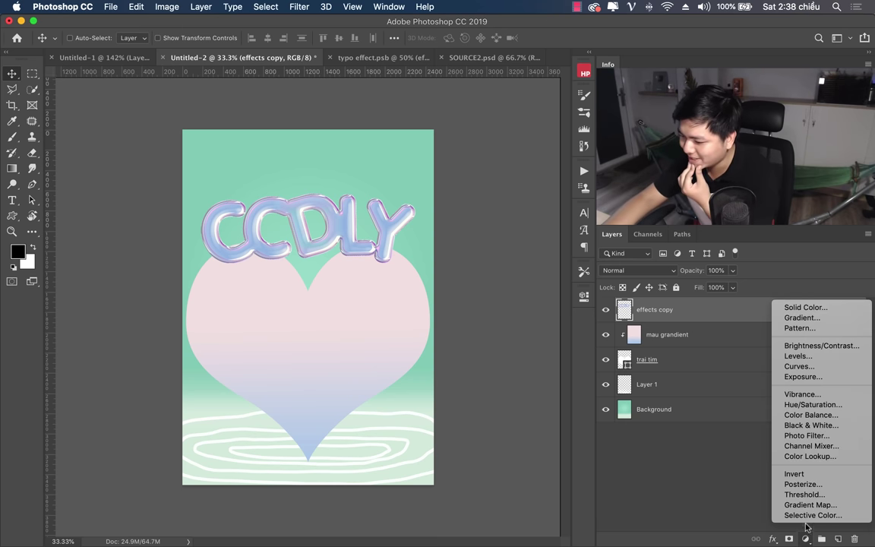
{"action": "left_click", "coordinate": [811, 405]}
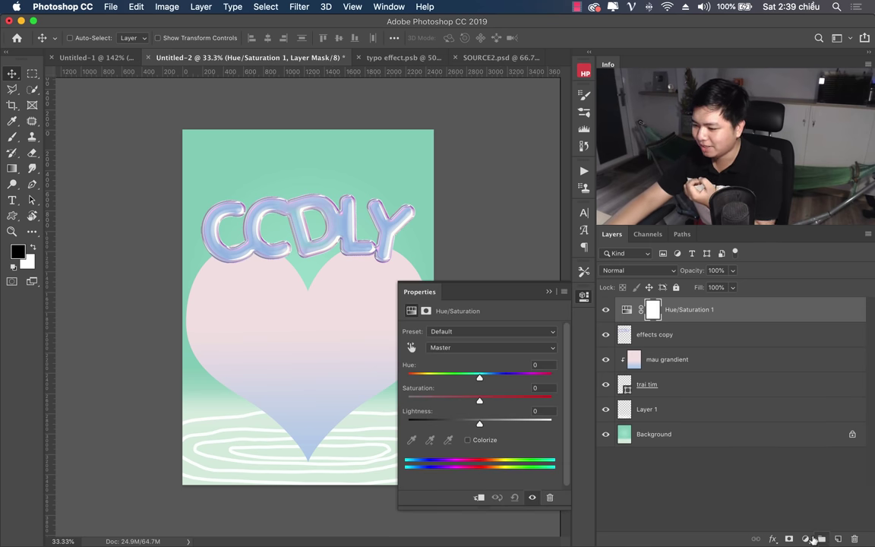
{"action": "left_click", "coordinate": [807, 538]}
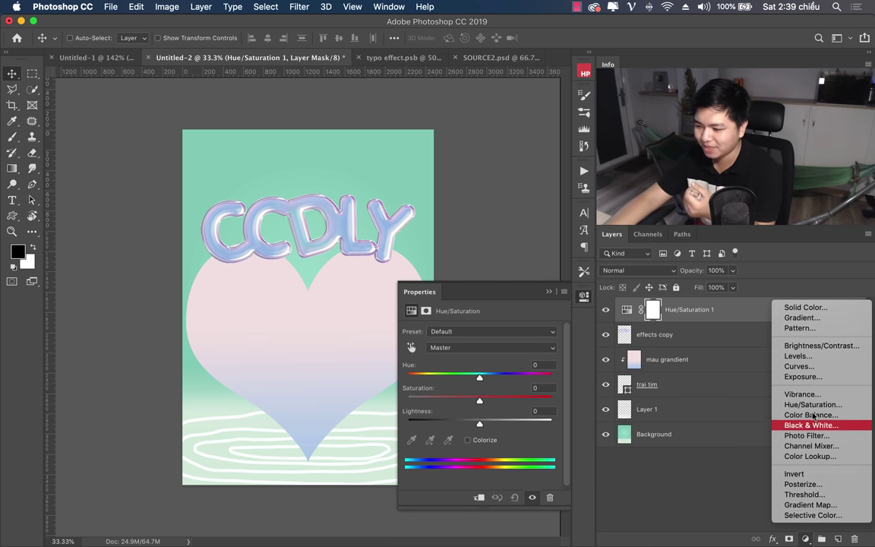
{"action": "left_click", "coordinate": [508, 450]}
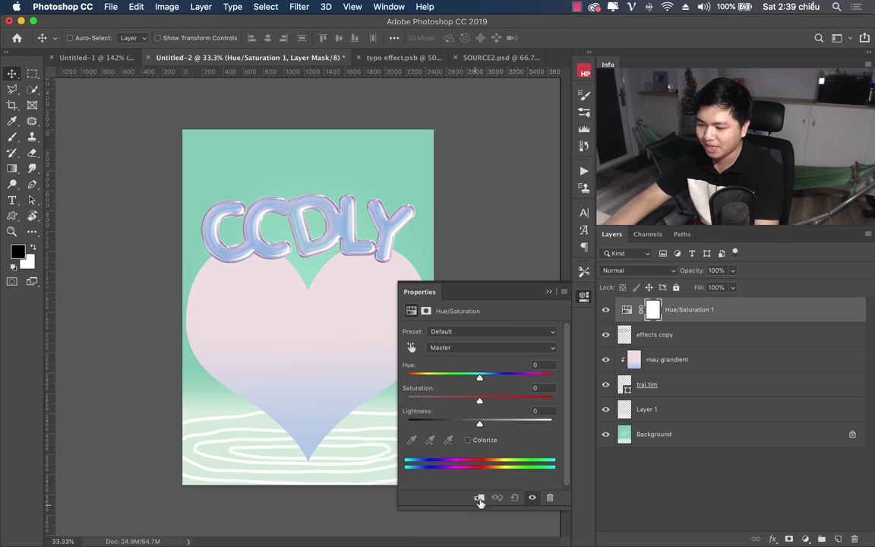
Clip Hue/Saturation 1 to the CCDLY lettering as a clipping mask.
{"action": "right_click", "coordinate": [745, 310]}
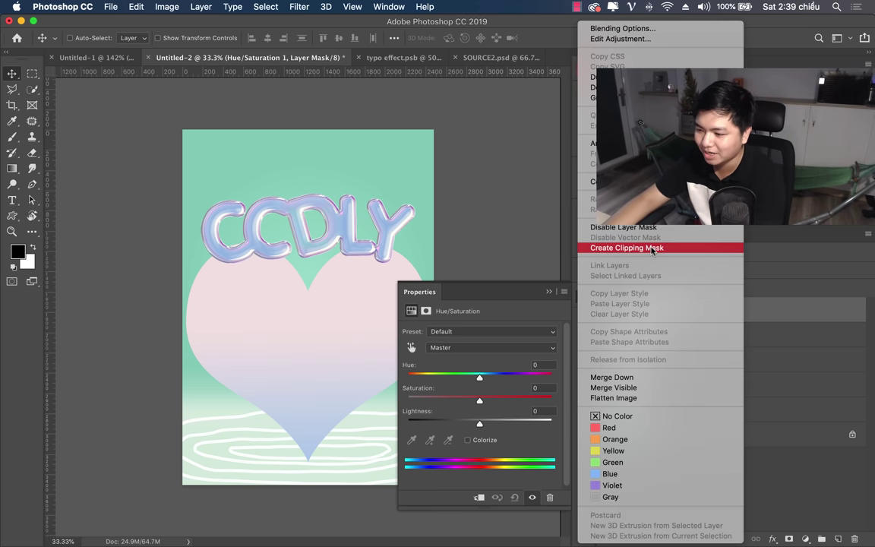
{"action": "left_click", "coordinate": [813, 434]}
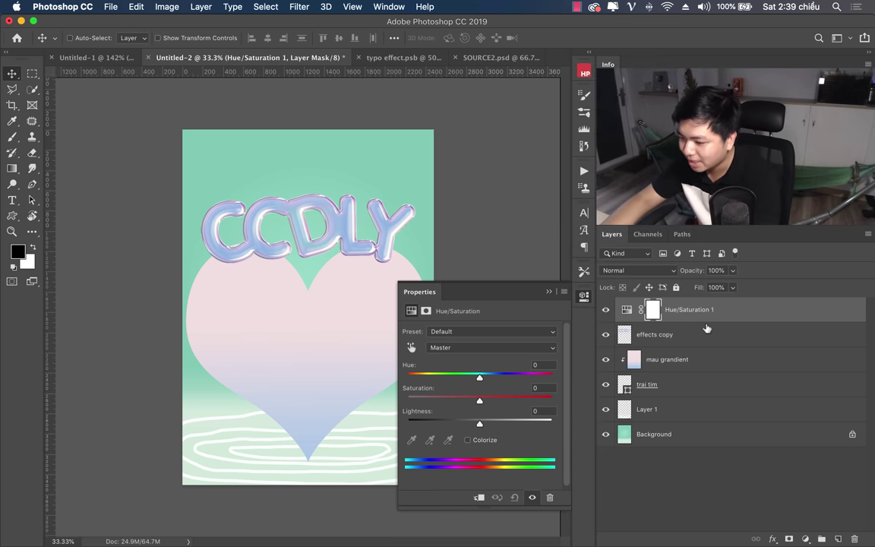
{"action": "right_click", "coordinate": [731, 319]}
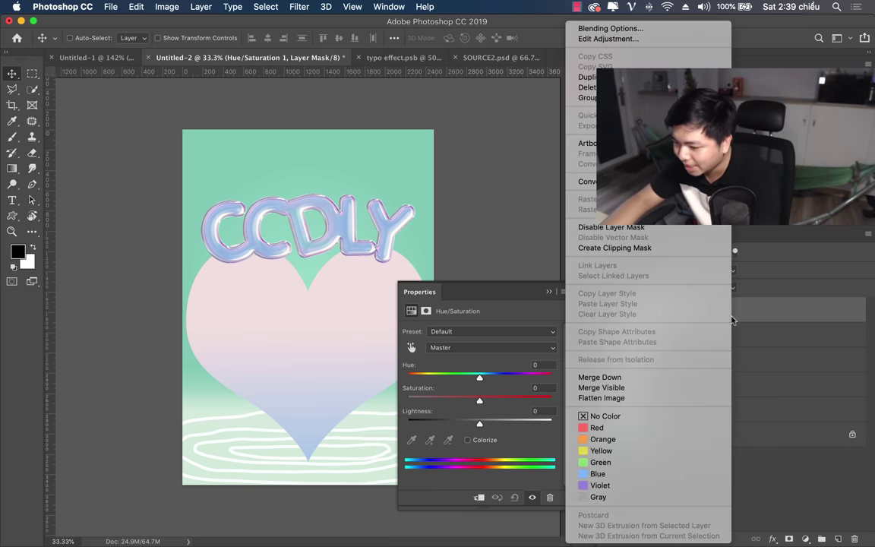
{"action": "left_click", "coordinate": [631, 248]}
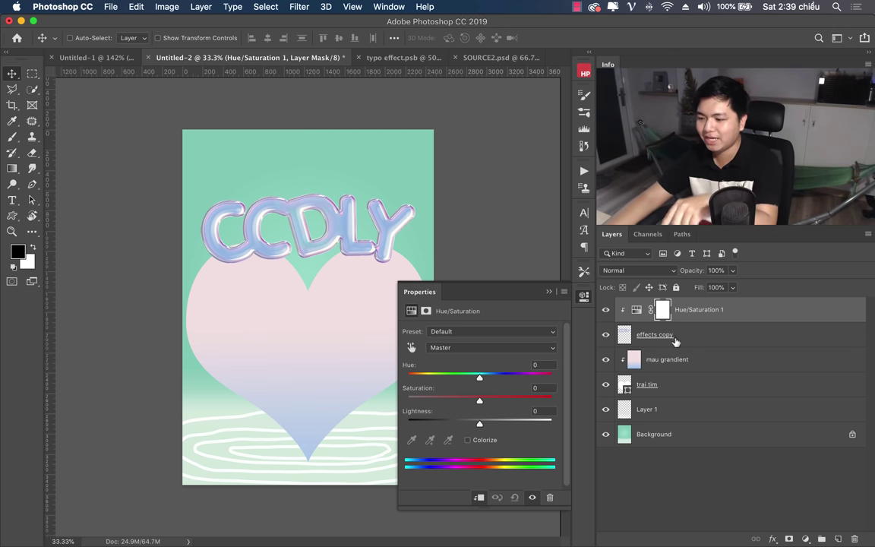
Set the Blues range to Hue -12 and Saturation -43, toggling the layer to compare.
{"action": "left_click", "coordinate": [471, 348]}
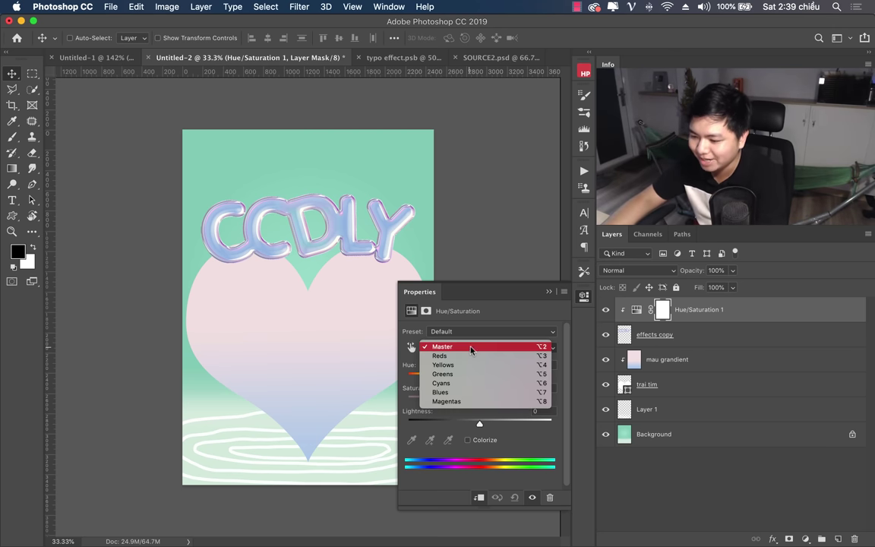
{"action": "left_click", "coordinate": [459, 394]}
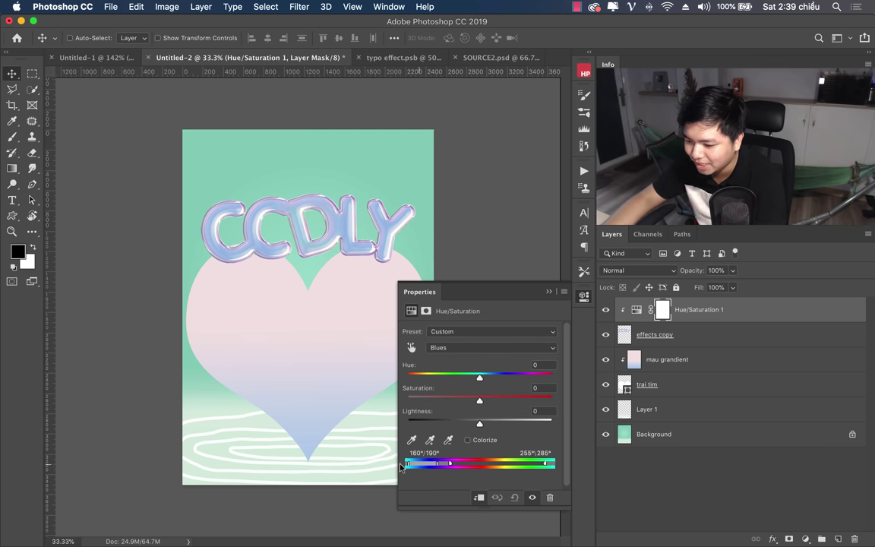
{"action": "left_click_drag", "start_coordinate": [403, 467], "coordinate": [404, 466]}
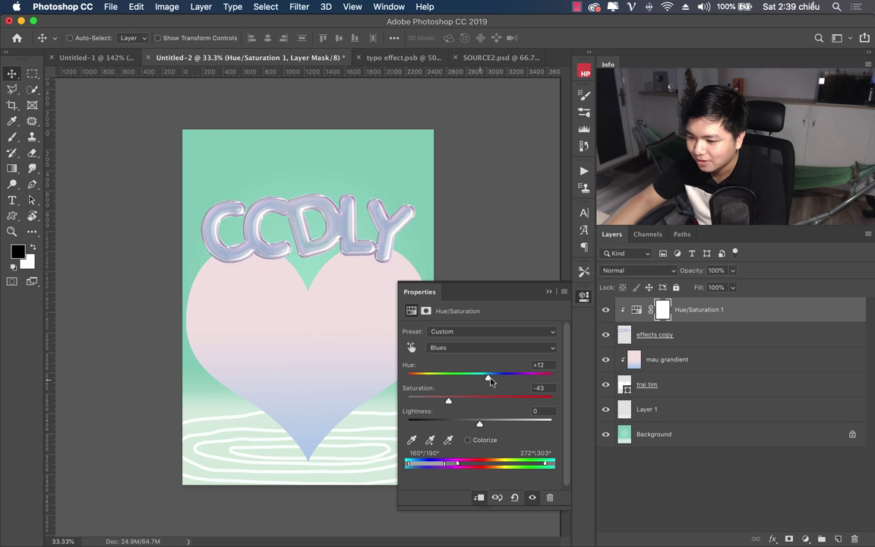
{"action": "left_click_drag", "start_coordinate": [471, 381], "coordinate": [462, 382]}
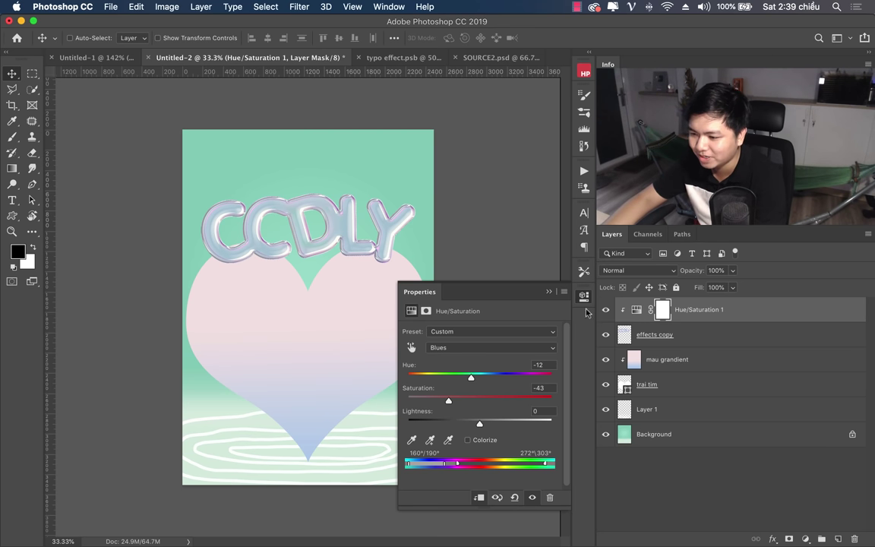
{"action": "left_click", "coordinate": [546, 293]}
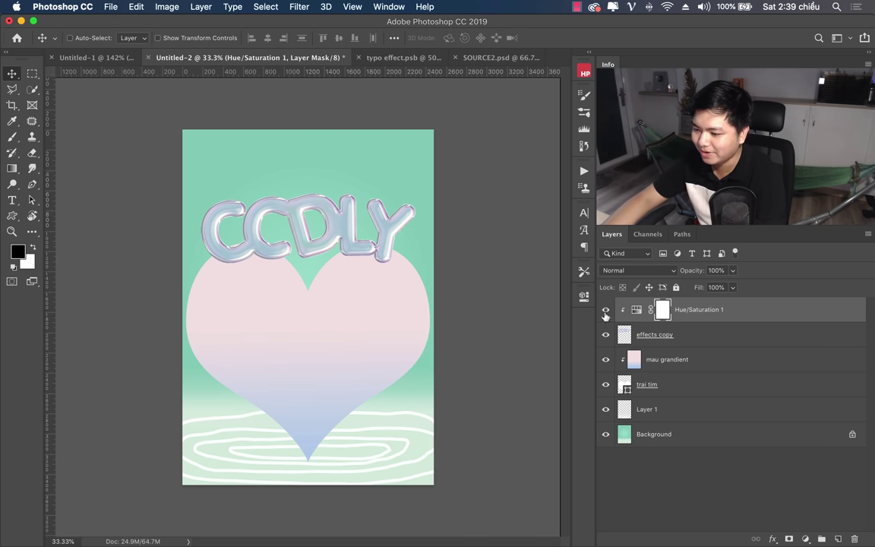
{"action": "left_click", "coordinate": [605, 311]}
{"action": "left_click", "coordinate": [605, 311]}
{"action": "left_click", "coordinate": [606, 310]}
Re-enable the hue adjustment, adjust the zoom, and compare the heart poster with Untitled-1.
{"action": "left_click", "coordinate": [606, 311]}
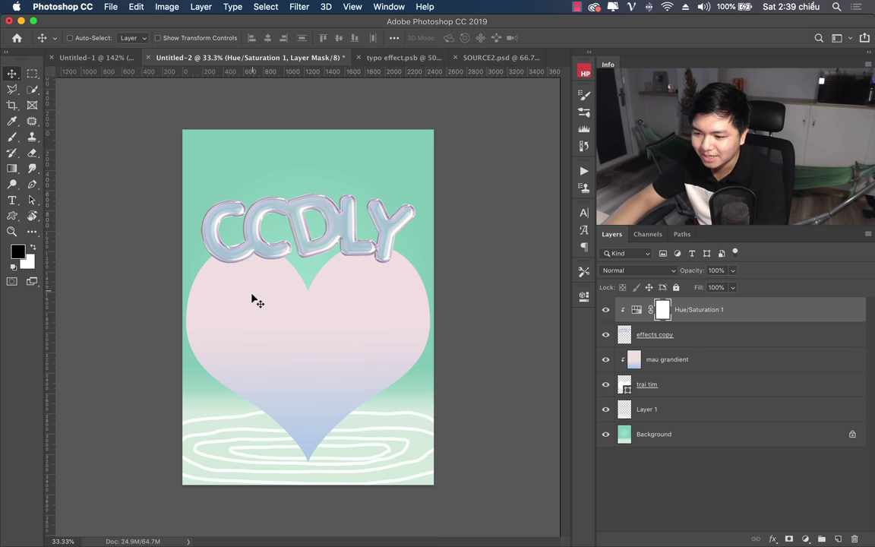
{"action": "key", "text": "z"}
{"action": "mouse_move", "coordinate": [309, 277]}
{"action": "left_mouse_down"}
{"action": "mouse_move", "coordinate": [275, 290]}
{"action": "mouse_move", "coordinate": [332, 279]}
{"action": "left_mouse_up"}
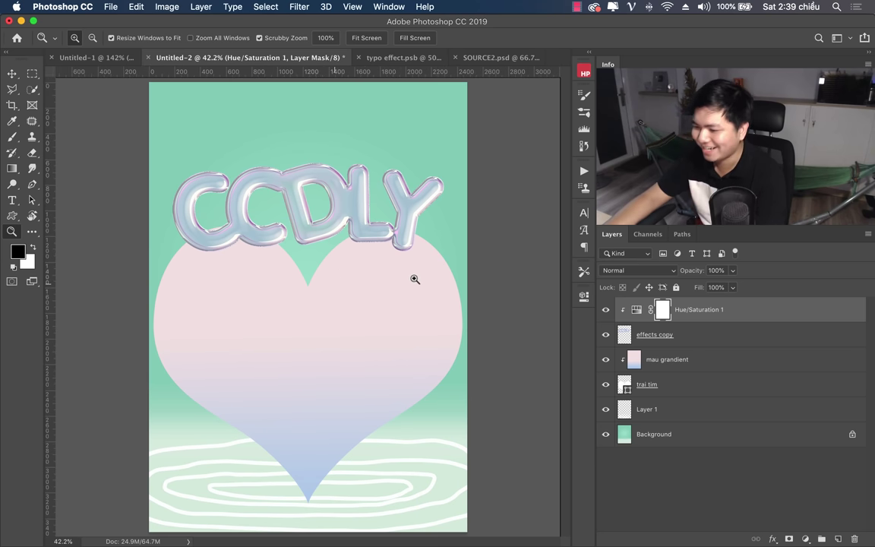
{"action": "left_click", "coordinate": [107, 58]}
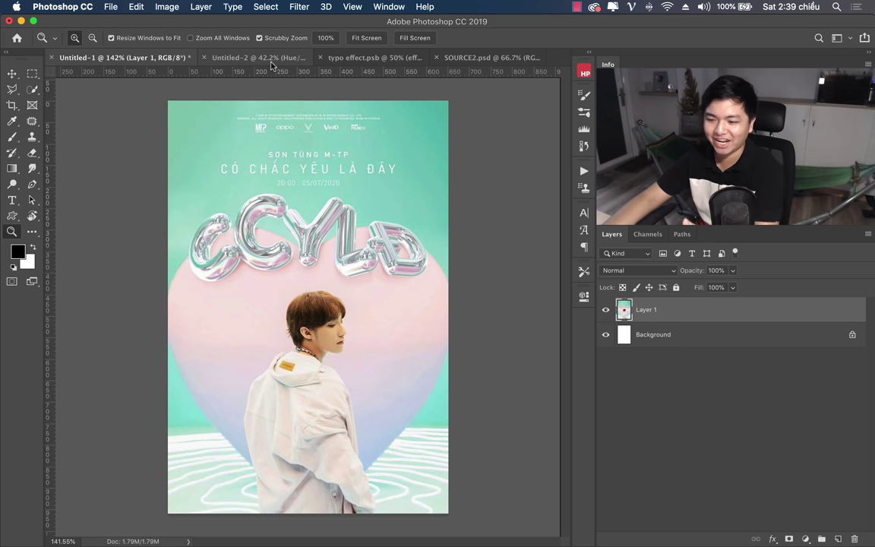
{"action": "left_click", "coordinate": [300, 60]}
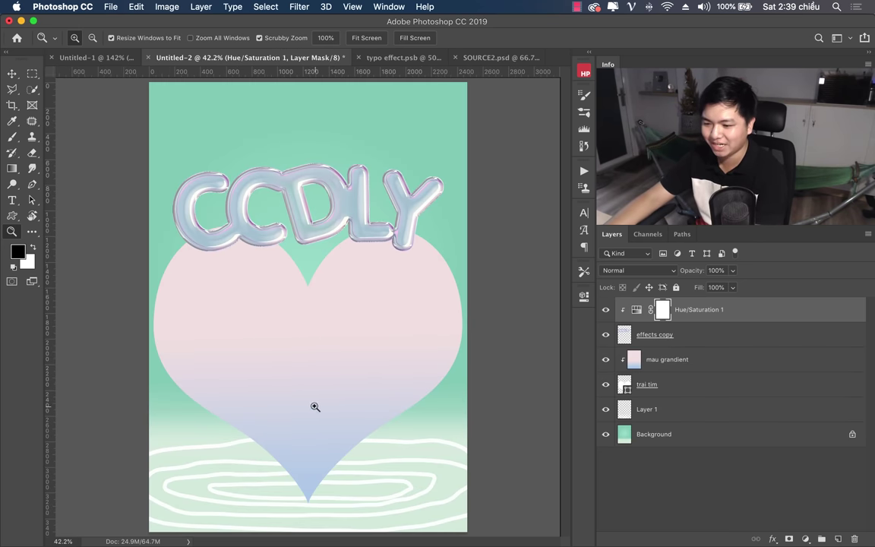
Close typo effect.psb without saving, then close SOURCE2.psd.
{"action": "left_click", "coordinate": [371, 61]}
{"action": "left_click", "coordinate": [267, 58]}
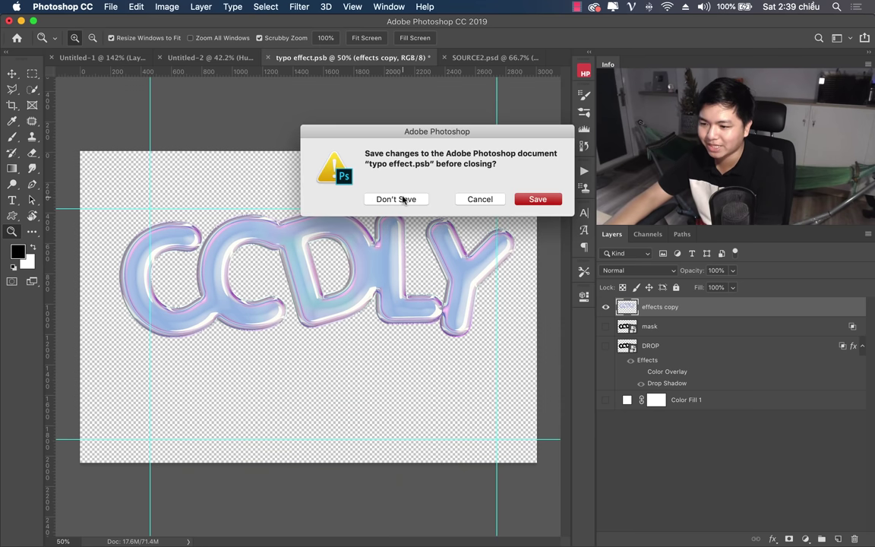
{"action": "left_click", "coordinate": [404, 200]}
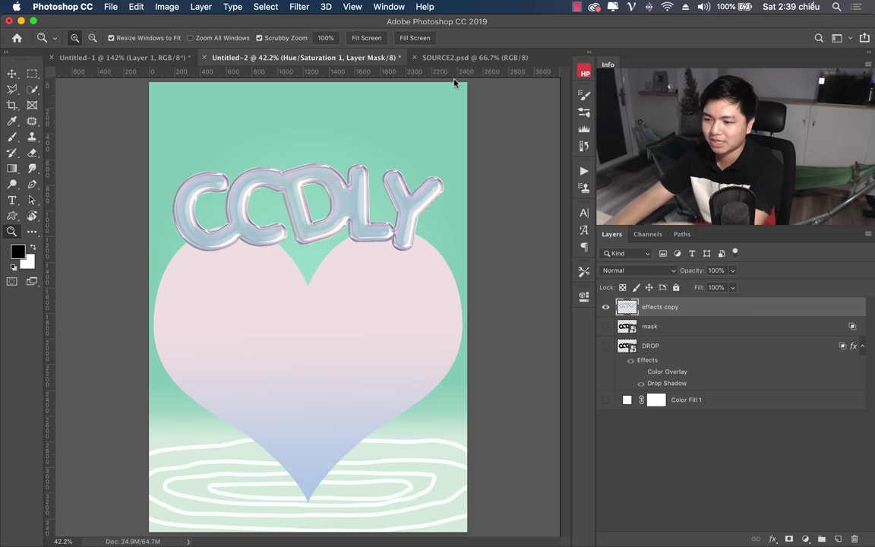
{"action": "left_click", "coordinate": [416, 59]}
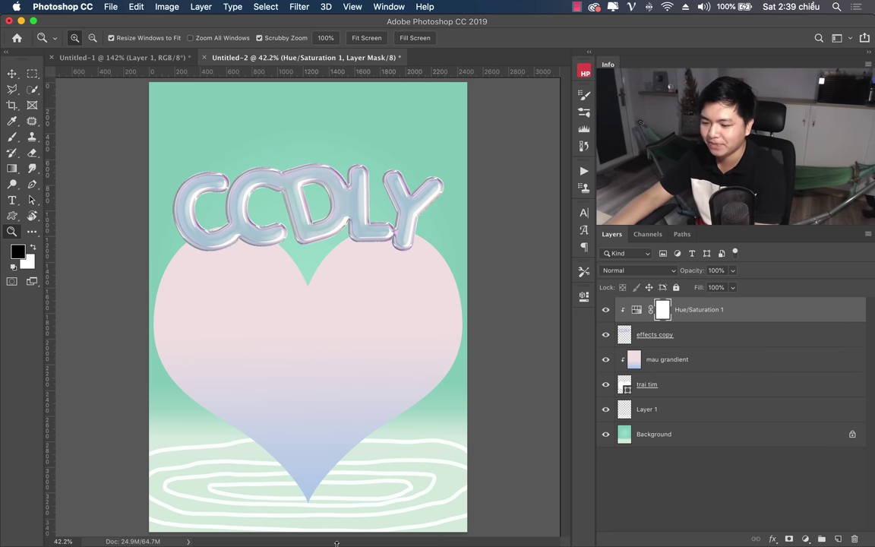
Open _MG_0539.jpg from the poster CCYLD folder with Adobe Photoshop CC 2019.
{"action": "left_click", "coordinate": [121, 521]}
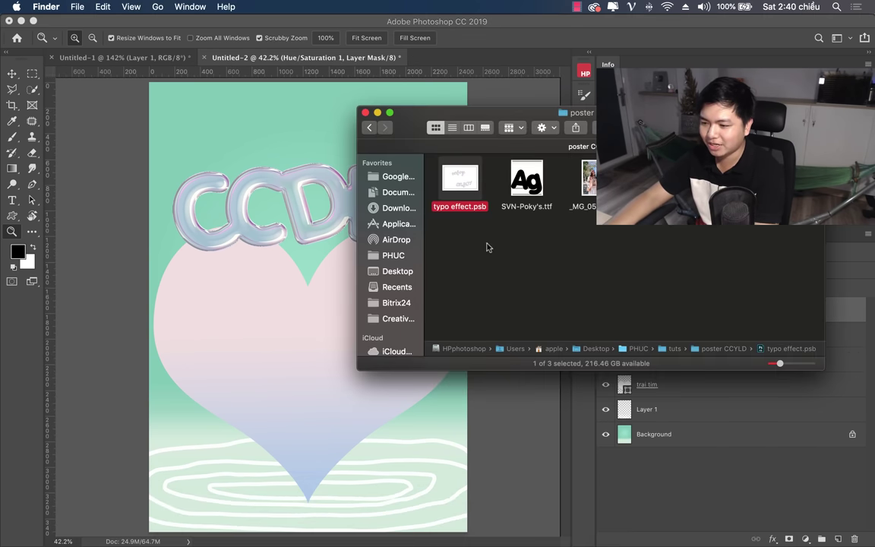
{"action": "right_click", "coordinate": [590, 182]}
{"action": "mouse_move", "coordinate": [669, 225]}
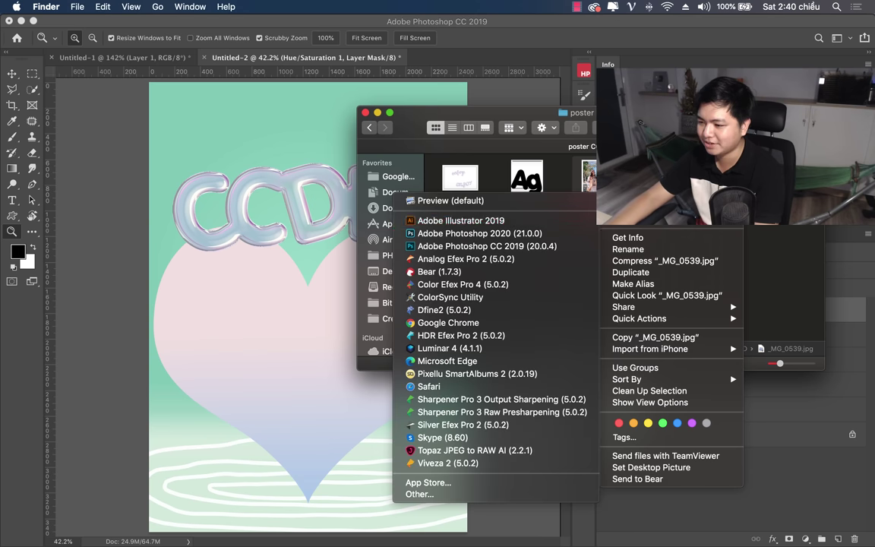
{"action": "left_click", "coordinate": [493, 247]}
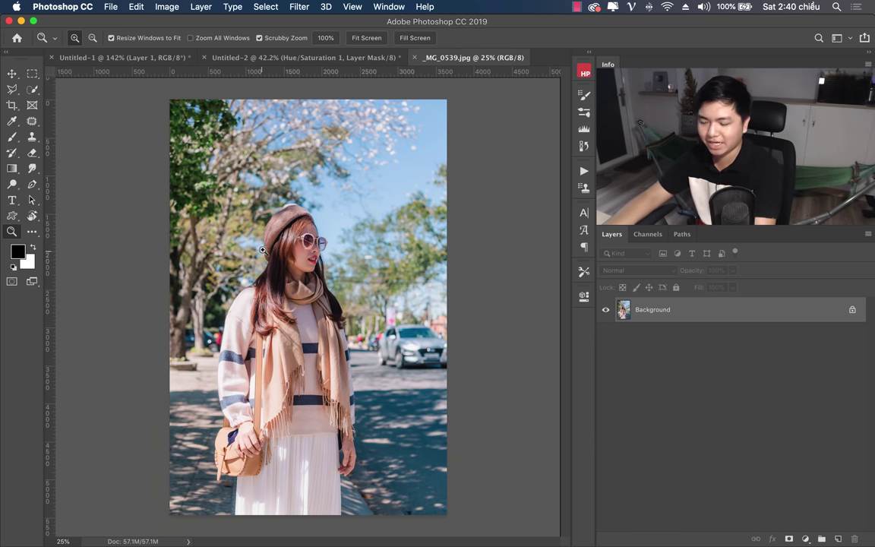
Run Select Subject from the Quick Selection Tool to select the woman in _MG_0539.jpg.
{"action": "key", "text": "w"}
{"action": "right_click", "coordinate": [31, 90]}
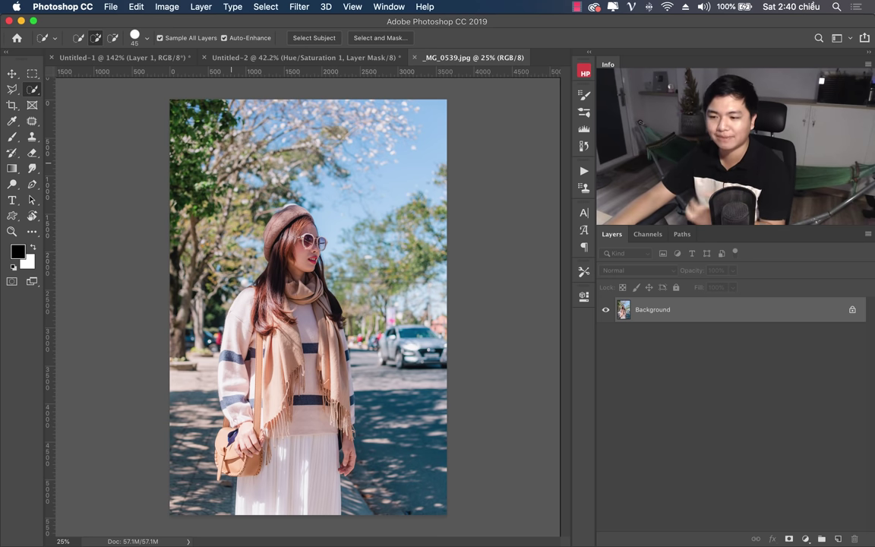
{"action": "left_click", "coordinate": [313, 38]}
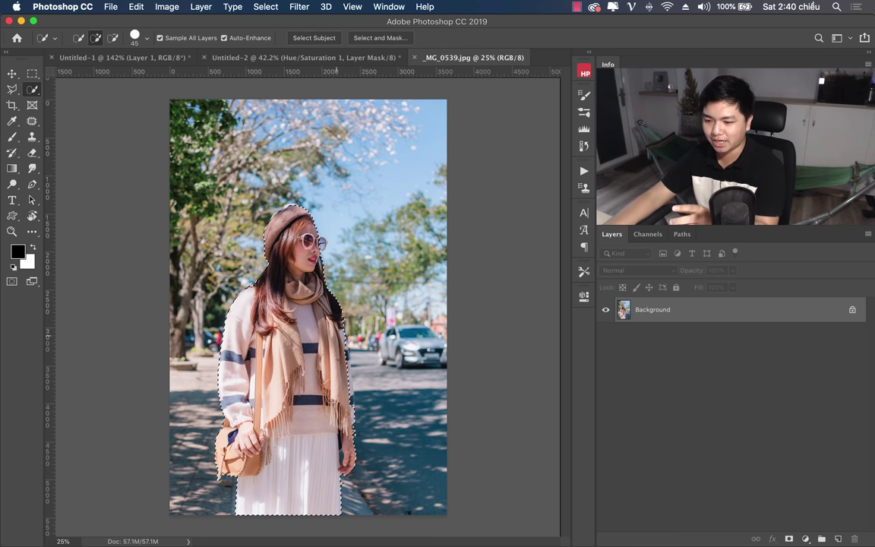
Zoom onto the sunglasses and add the right lens and its frame to the selection.
{"action": "key", "text": "z"}
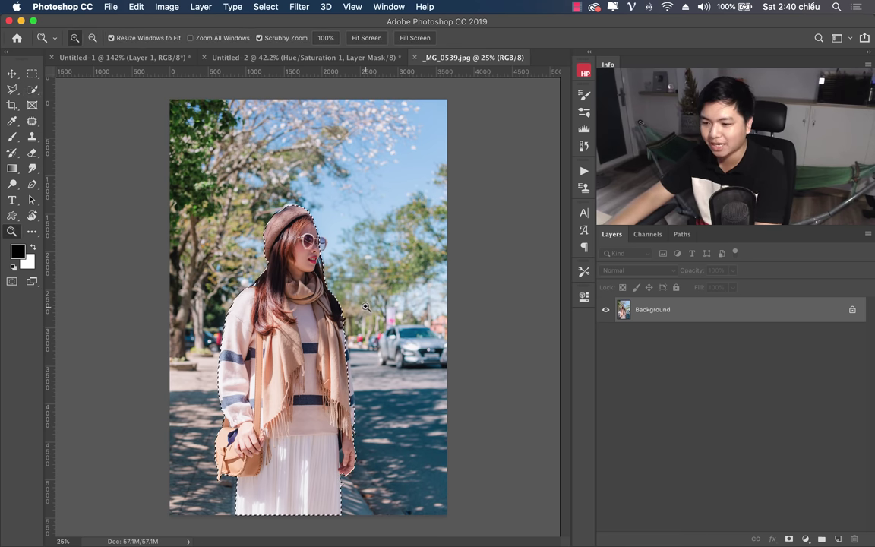
{"action": "mouse_move", "coordinate": [323, 259]}
{"action": "left_mouse_down"}
{"action": "mouse_move", "coordinate": [447, 256]}
{"action": "mouse_move", "coordinate": [380, 255]}
{"action": "left_mouse_up"}
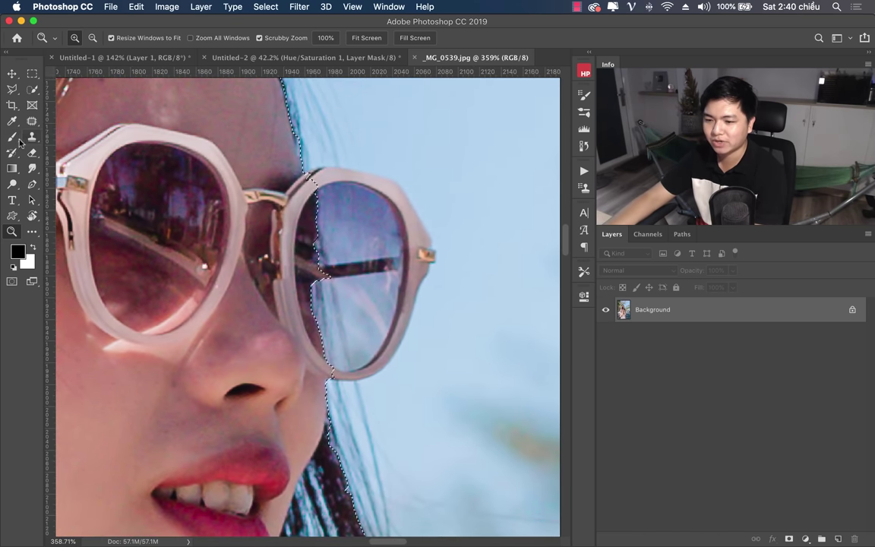
{"action": "left_click", "coordinate": [31, 89]}
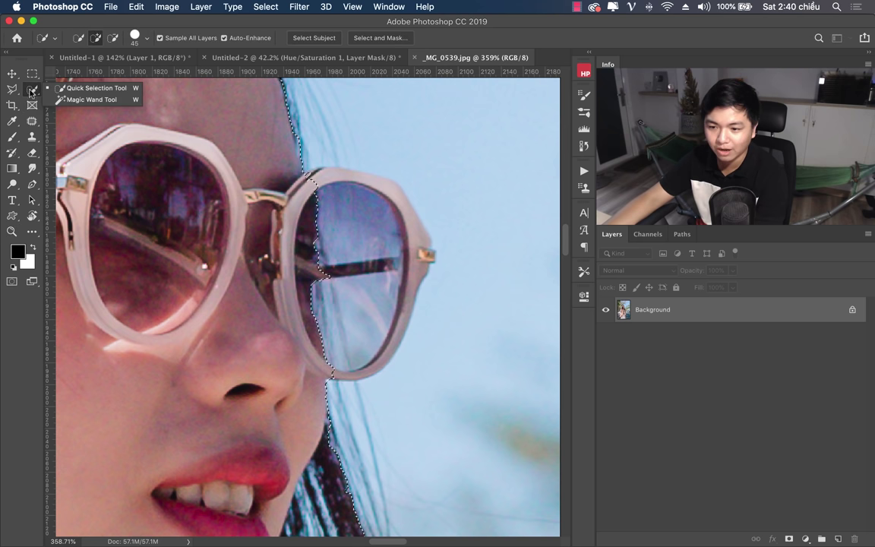
{"action": "left_click", "coordinate": [72, 89]}
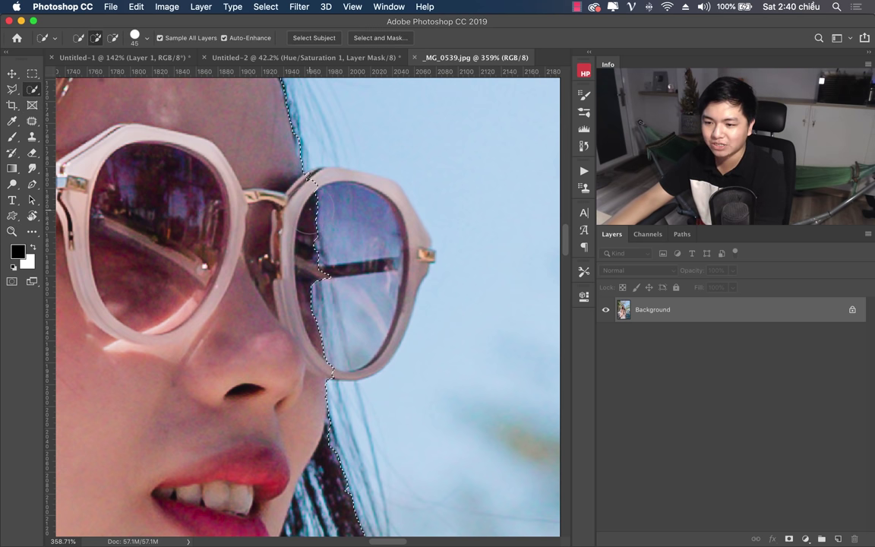
{"action": "mouse_move", "coordinate": [327, 199]}
{"action": "left_mouse_down"}
{"action": "mouse_move", "coordinate": [370, 247]}
{"action": "mouse_move", "coordinate": [352, 327]}
{"action": "left_mouse_up"}
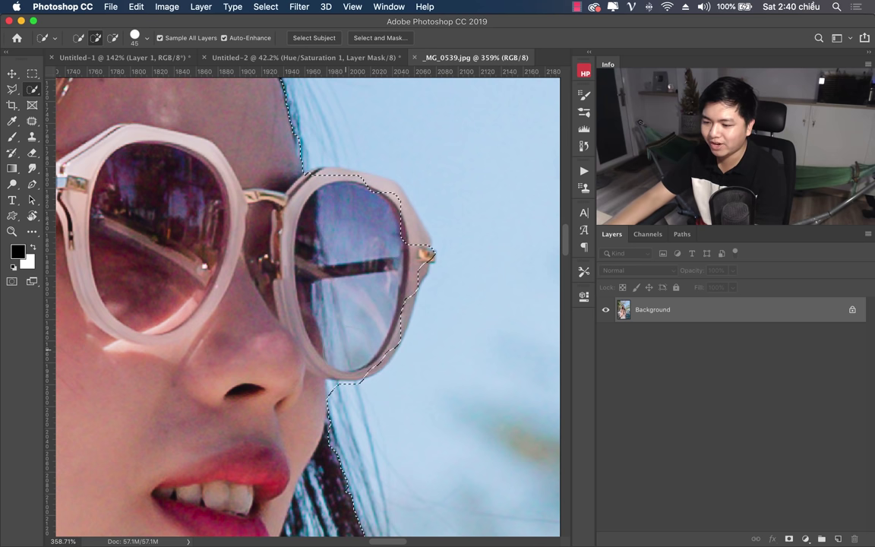
{"action": "mouse_move", "coordinate": [354, 251]}
{"action": "left_mouse_down"}
{"action": "mouse_move", "coordinate": [333, 203]}
{"action": "mouse_move", "coordinate": [319, 274]}
{"action": "left_mouse_up"}
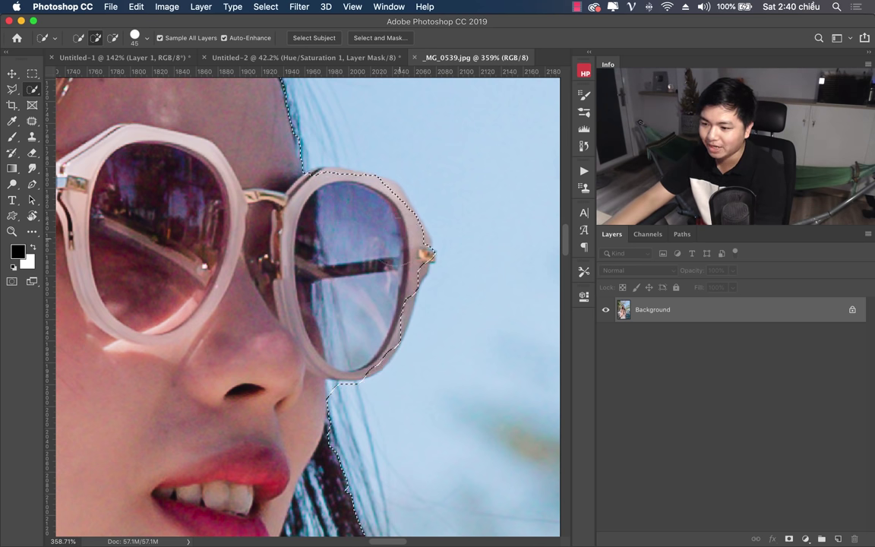
Bring the hair and scarf edge into view and switch to the Lasso tool.
{"action": "left_click_drag", "start_coordinate": [370, 430], "coordinate": [340, 189]}
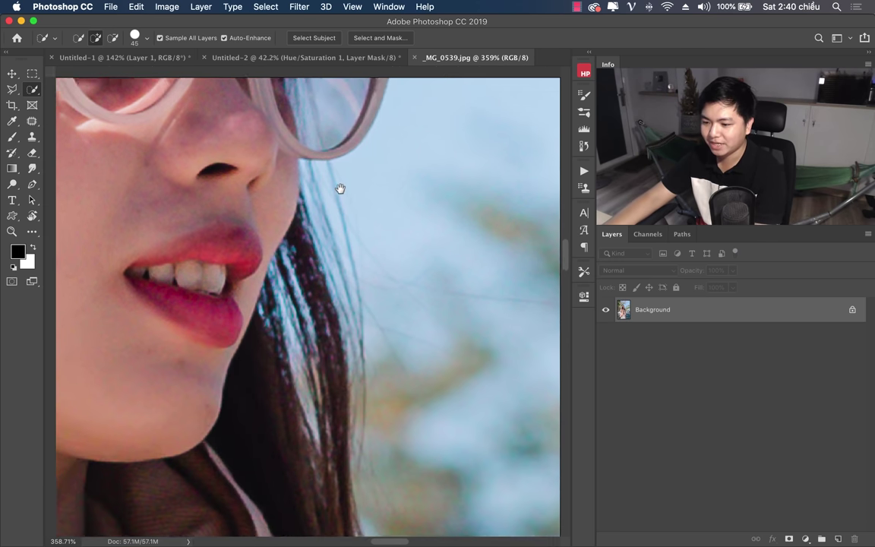
{"action": "key", "text": "z"}
{"action": "mouse_move", "coordinate": [370, 308]}
{"action": "left_mouse_down"}
{"action": "mouse_move", "coordinate": [355, 342]}
{"action": "mouse_move", "coordinate": [369, 212]}
{"action": "left_mouse_up"}
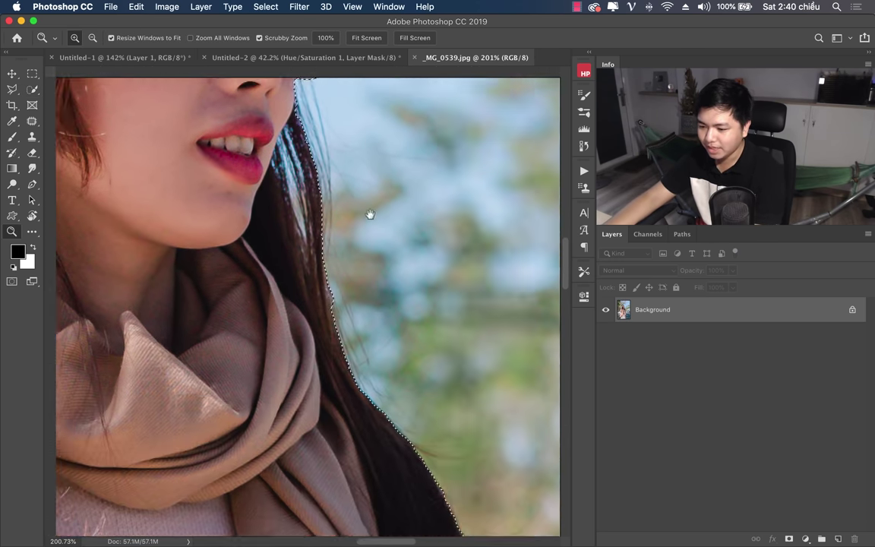
{"action": "left_click_drag", "start_coordinate": [482, 458], "coordinate": [315, 229]}
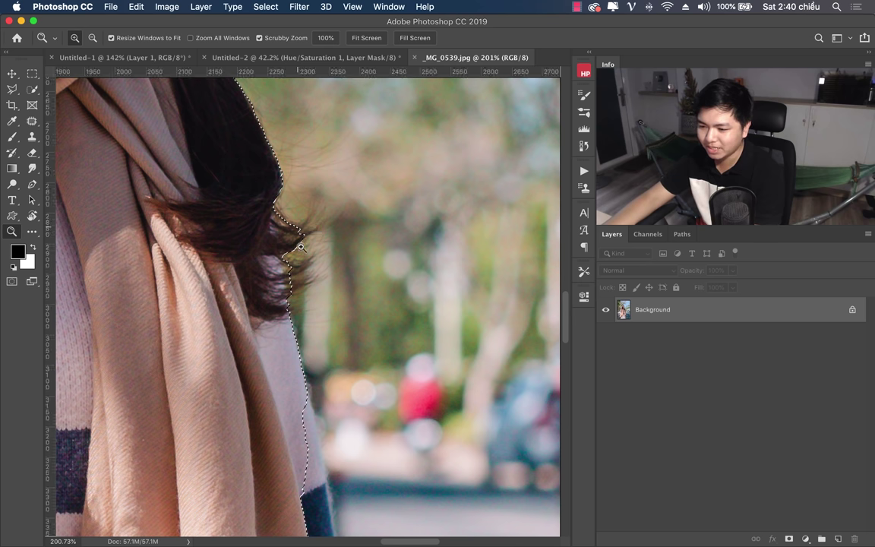
{"action": "key", "text": "l"}
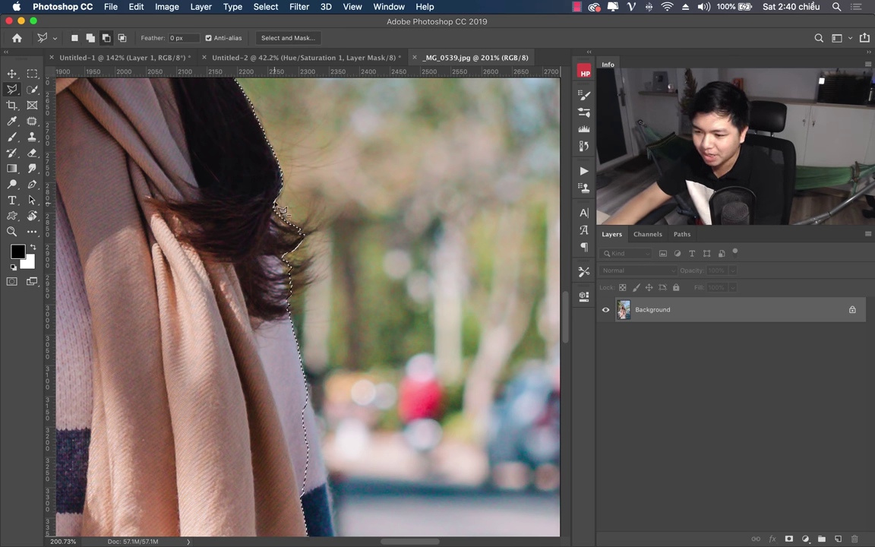
Subtract the blurred background along the hair edge and switch to the Polygonal Lasso.
{"action": "key", "text": "alt"}
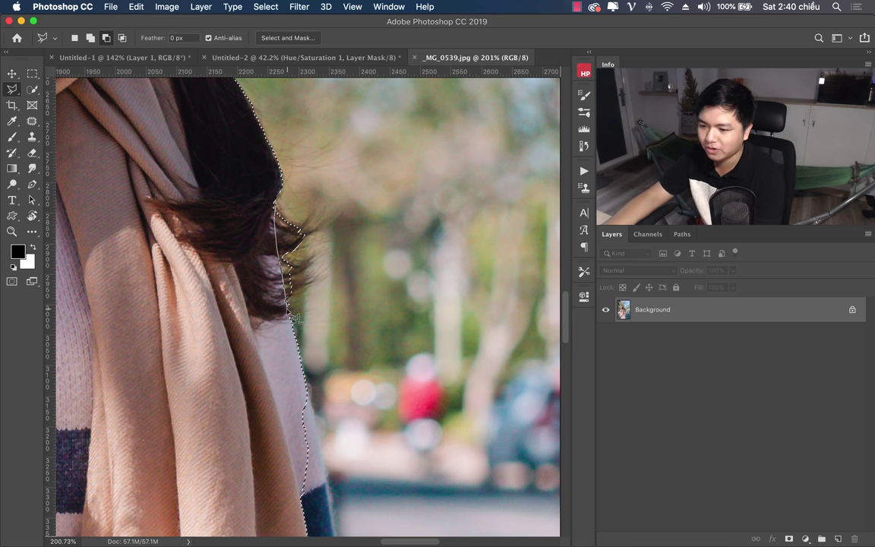
{"action": "left_click_drag", "start_coordinate": [293, 318], "coordinate": [295, 320]}
{"action": "left_click", "coordinate": [272, 206]}
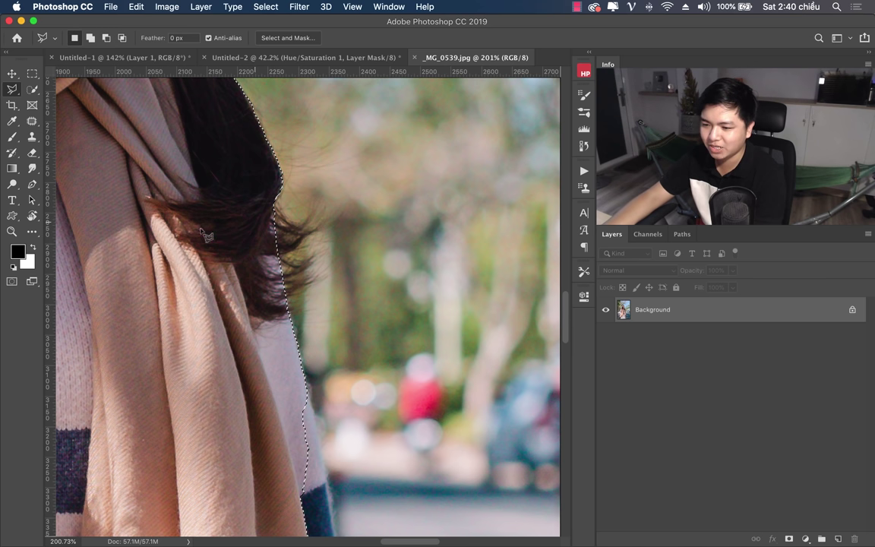
{"action": "right_click", "coordinate": [14, 91]}
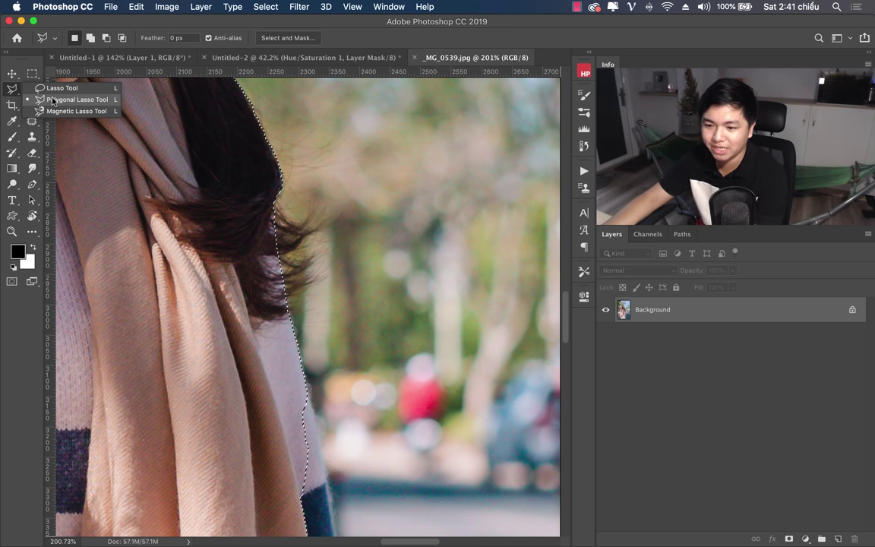
{"action": "left_click_drag", "start_coordinate": [367, 431], "coordinate": [349, 222]}
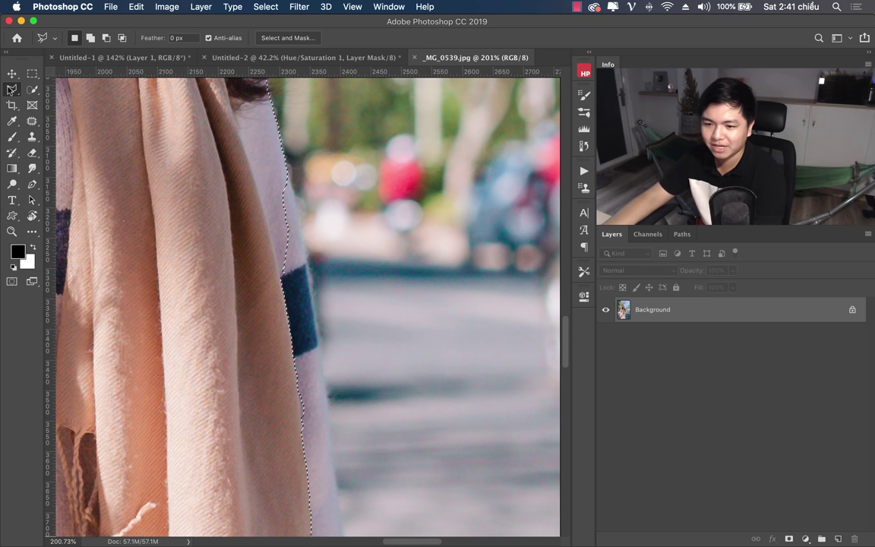
{"action": "left_click", "coordinate": [12, 89]}
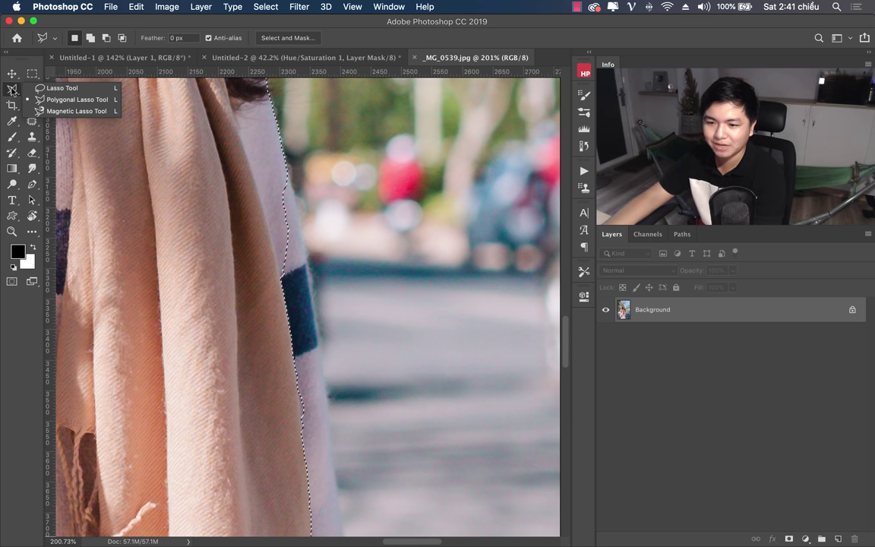
{"action": "left_click", "coordinate": [72, 100]}
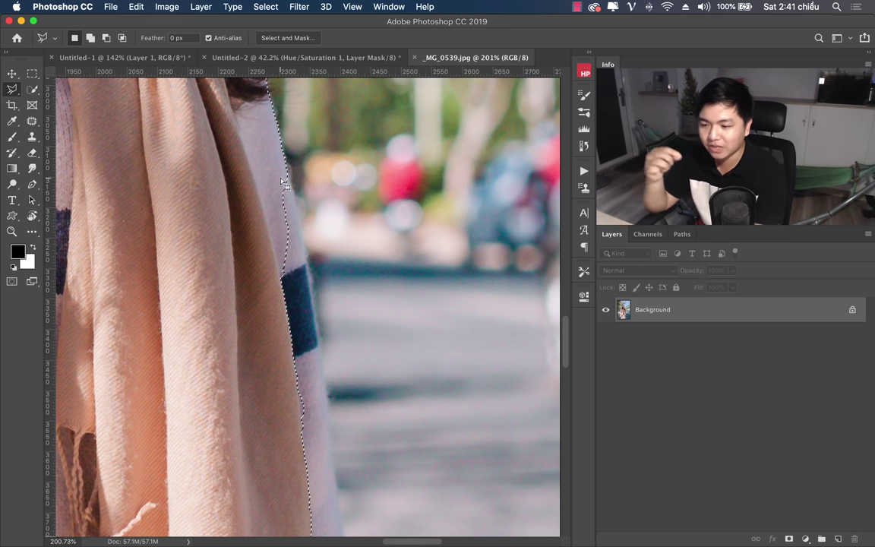
Add the scarf's right stripe edge to the selection with a polygonal outline.
{"action": "key", "text": "shift"}
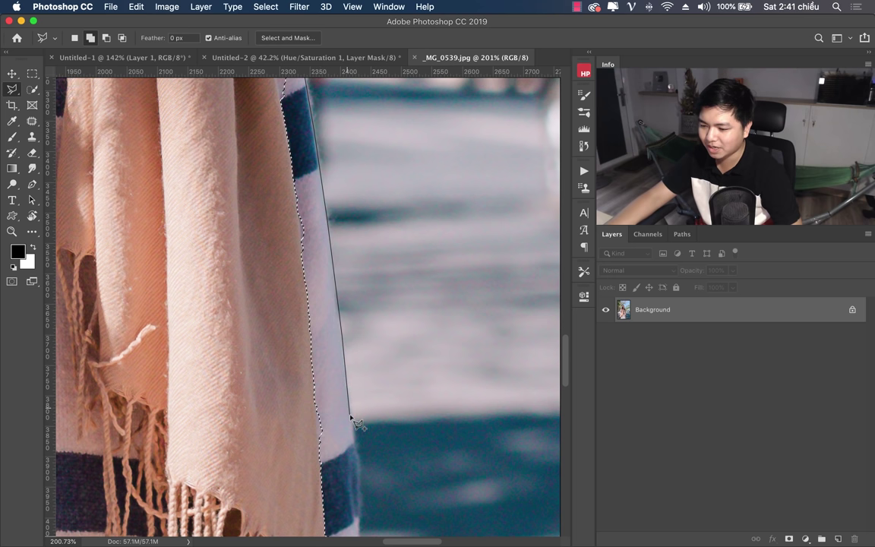
{"action": "left_click", "coordinate": [352, 428]}
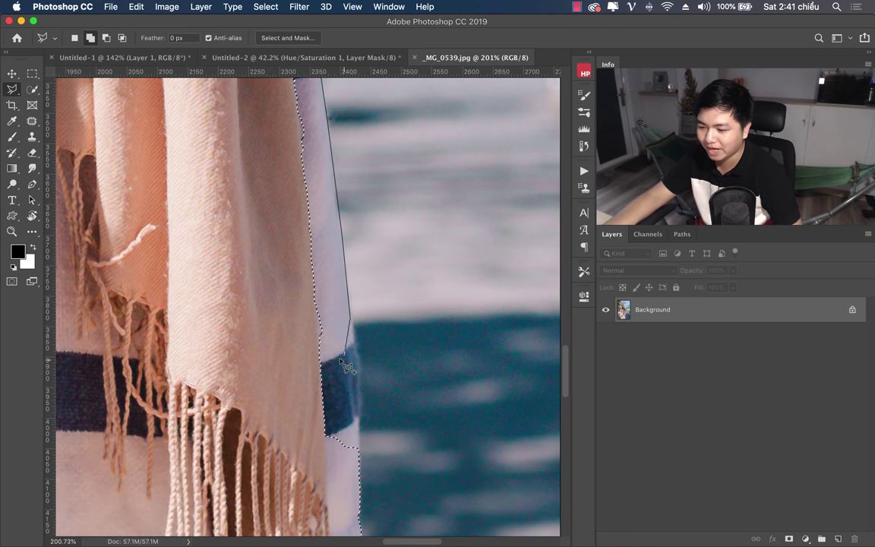
{"action": "left_click", "coordinate": [358, 346]}
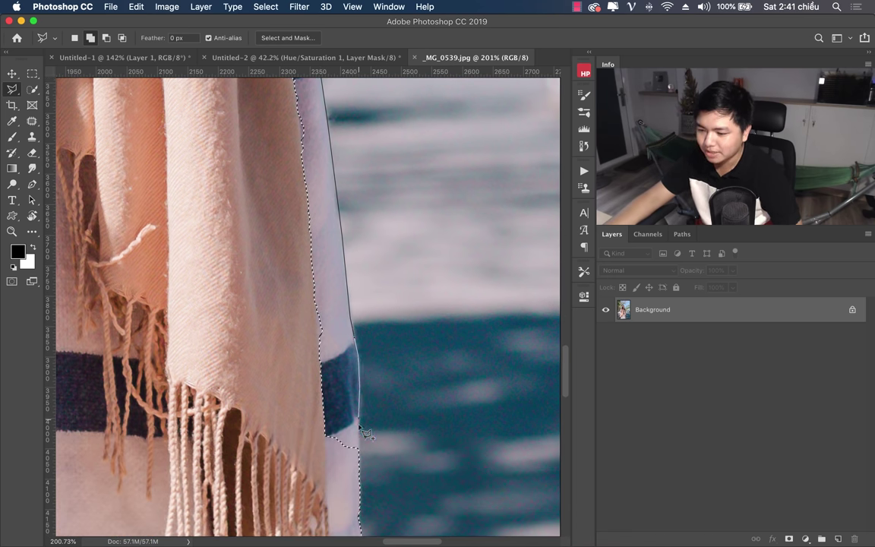
{"action": "left_click", "coordinate": [209, 449]}
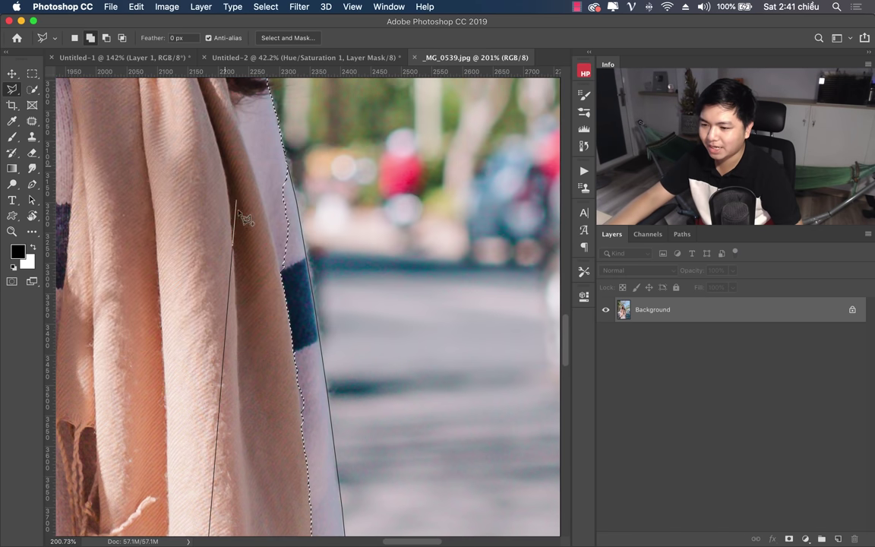
{"action": "left_click", "coordinate": [233, 244]}
{"action": "double_click", "coordinate": [246, 167]}
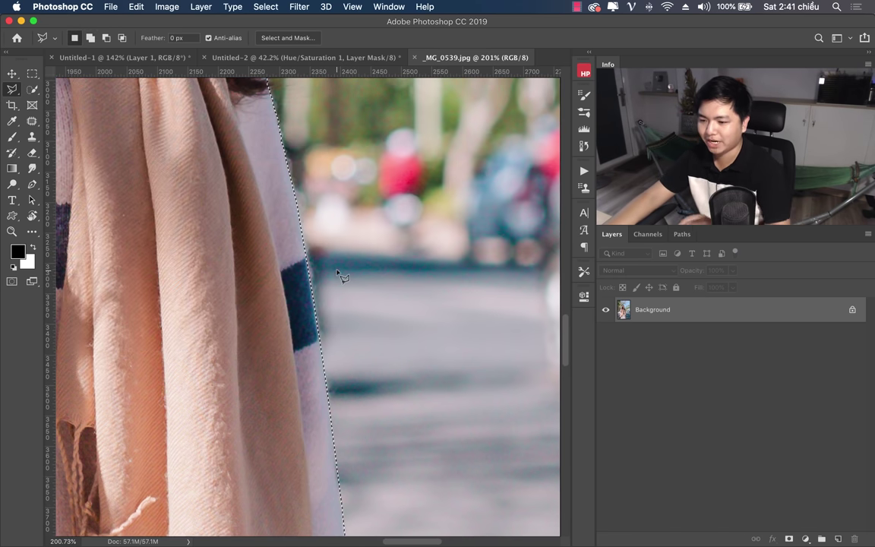
Pan to the hand and skirt, undoing a failed lasso attempt to restore the hand selection.
{"action": "mouse_move", "coordinate": [371, 432]}
{"action": "left_mouse_down"}
{"action": "mouse_move", "coordinate": [433, 182]}
{"action": "mouse_move", "coordinate": [437, 50]}
{"action": "left_mouse_up"}
{"action": "left_click_drag", "start_coordinate": [450, 381], "coordinate": [407, 133]}
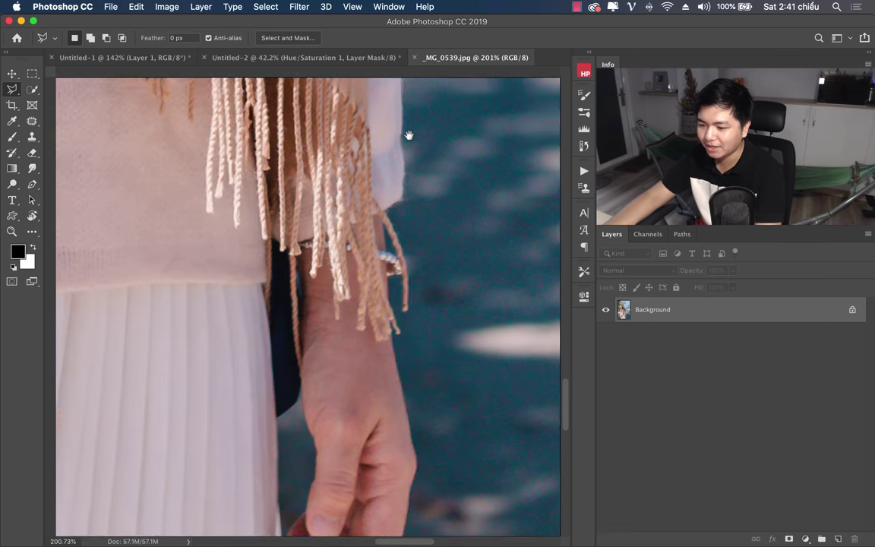
{"action": "mouse_move", "coordinate": [396, 505]}
{"action": "left_mouse_down"}
{"action": "mouse_move", "coordinate": [391, 391]}
{"action": "mouse_move", "coordinate": [454, 269]}
{"action": "left_mouse_up"}
{"action": "key", "text": "ctrl+r"}
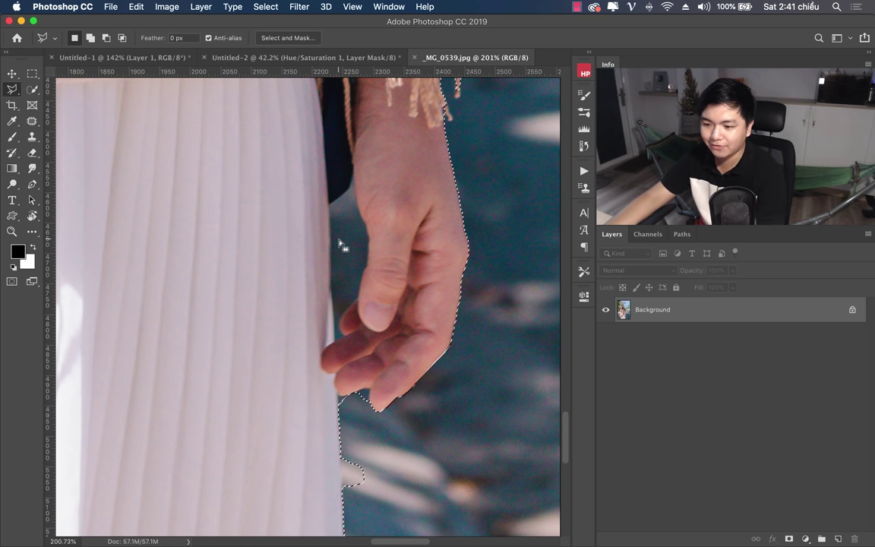
{"action": "left_click", "coordinate": [448, 349], "text": "alt"}
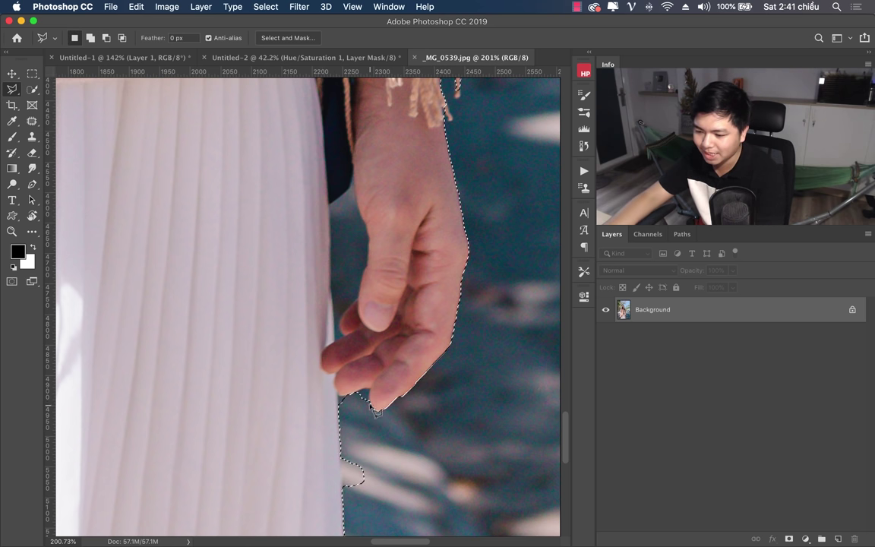
{"action": "key", "text": "ctrl+d"}
{"action": "double_click", "coordinate": [372, 402]}
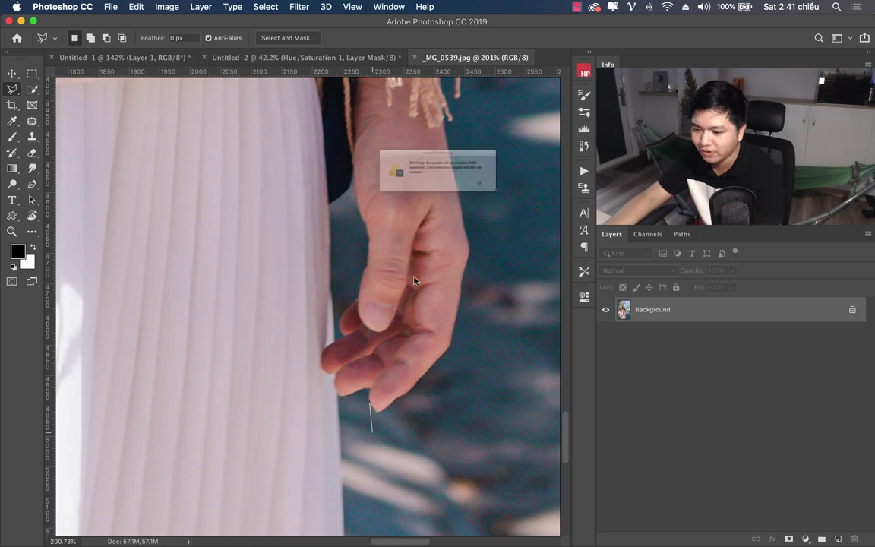
{"action": "left_click", "coordinate": [532, 199]}
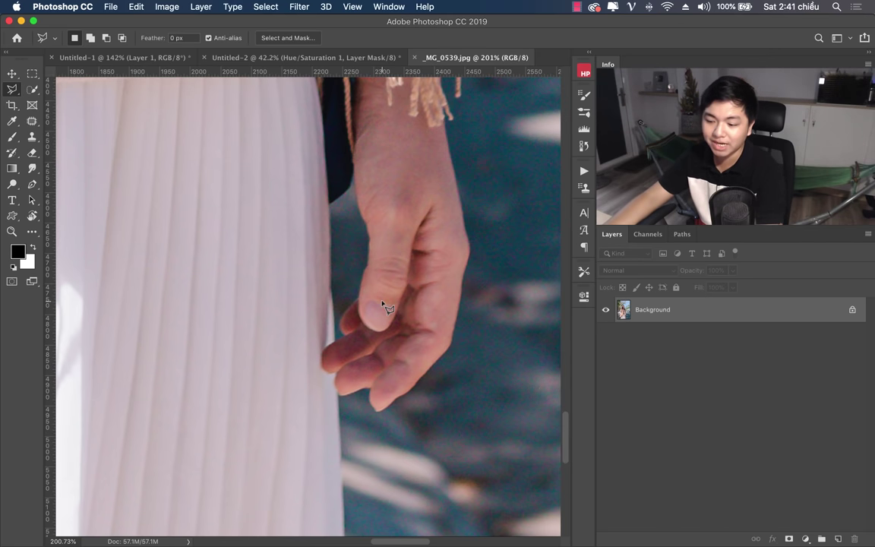
{"action": "key", "text": "ctrl+z"}
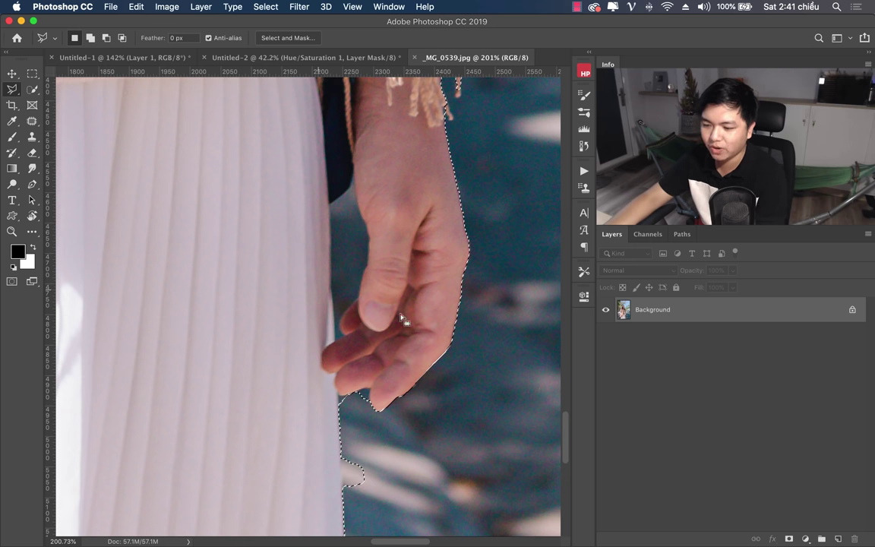
Subtract the background strip along the dress edge with an Alt Polygonal Lasso outline.
{"action": "key", "text": "alt"}
{"action": "left_click_drag", "start_coordinate": [351, 455], "coordinate": [353, 526]}
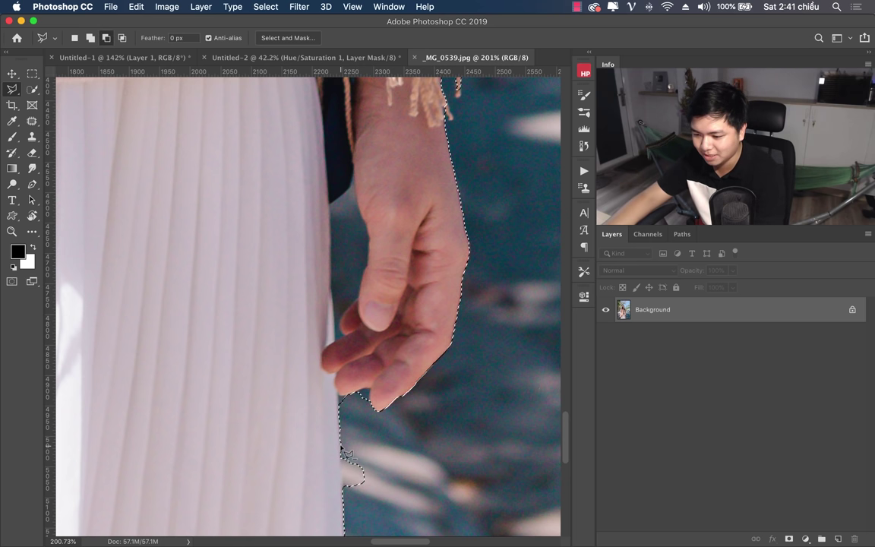
{"action": "left_click", "coordinate": [345, 521]}
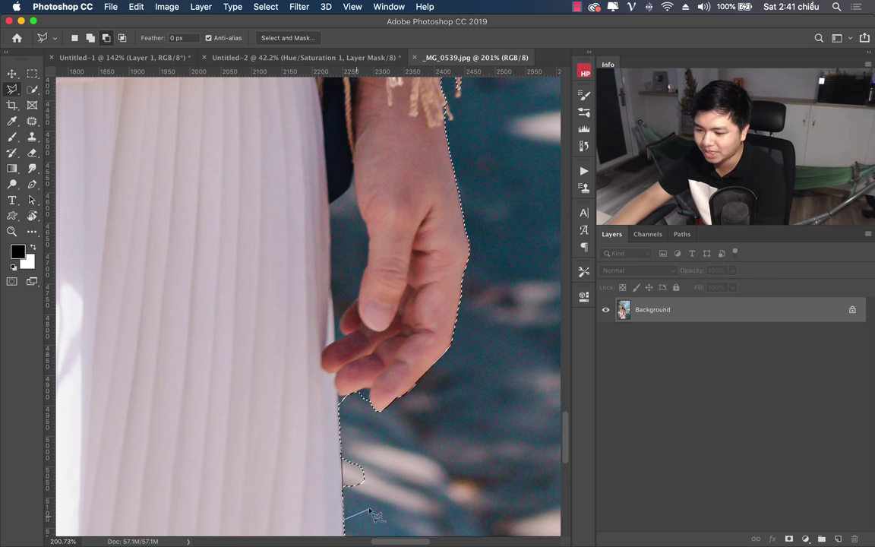
{"action": "left_click", "coordinate": [374, 409]}
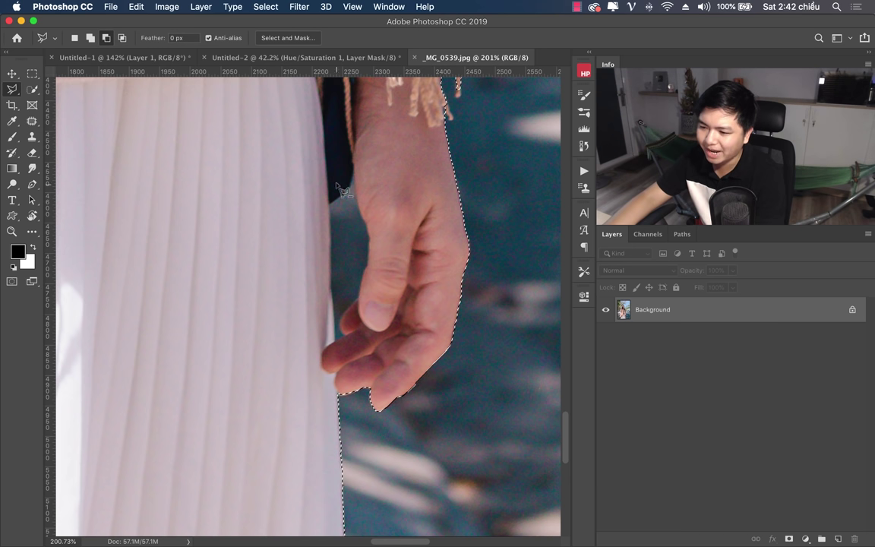
Begin tracing the background strip left of the hand down its edge.
{"action": "left_click", "coordinate": [353, 172]}
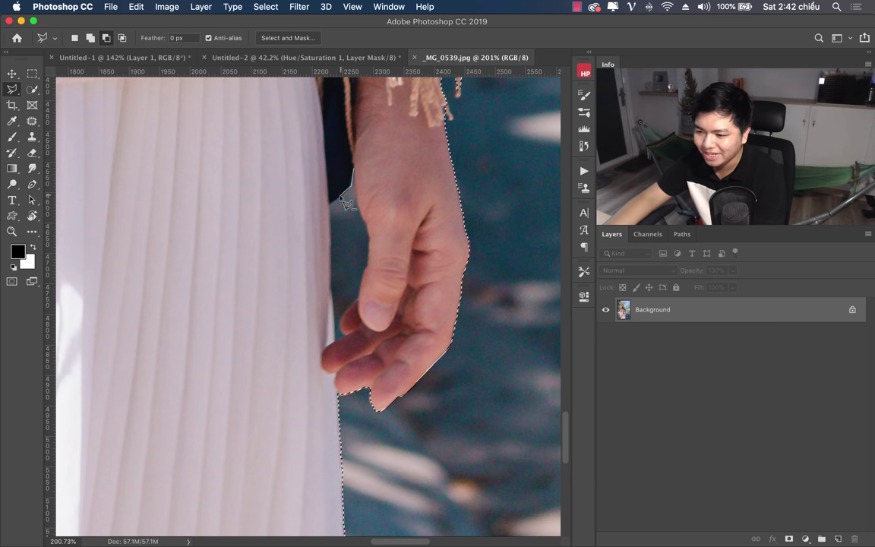
{"action": "left_click", "coordinate": [329, 202]}
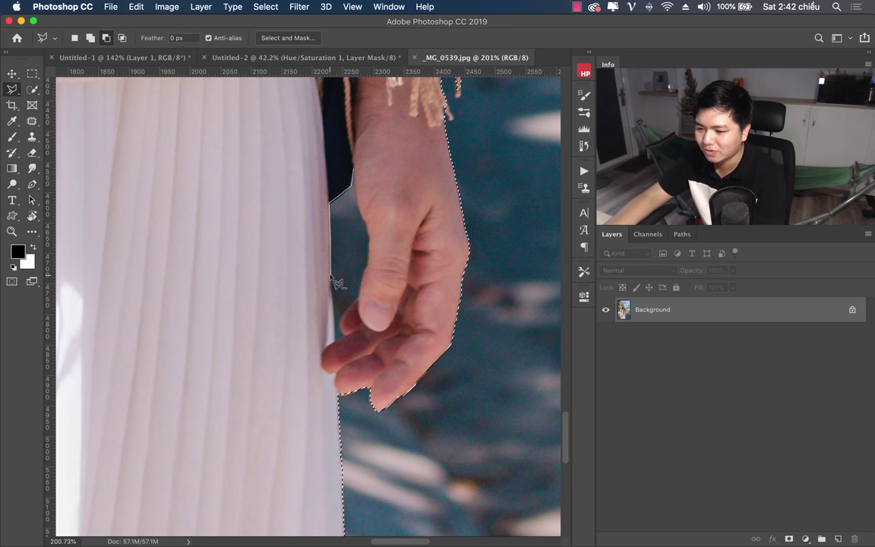
{"action": "left_click", "coordinate": [335, 302]}
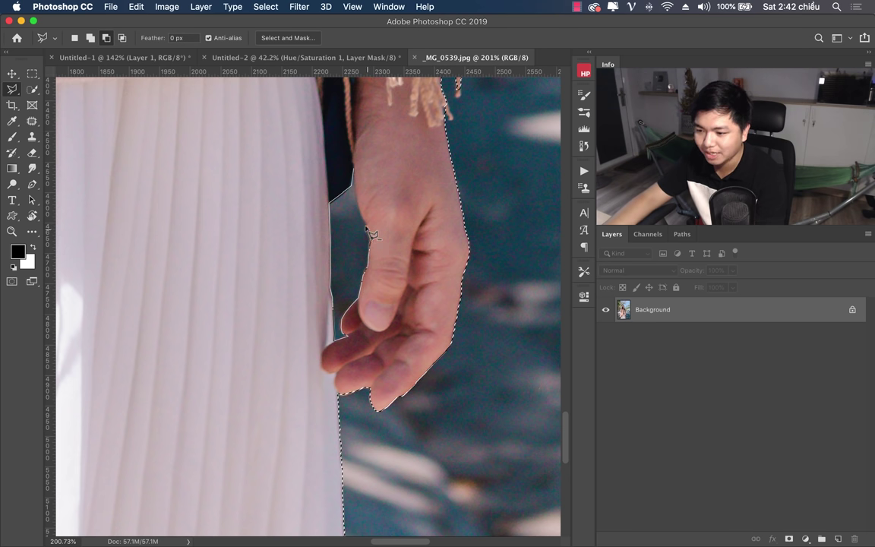
Remove the strip left of the hand and the background wedge under the bag.
{"action": "left_click", "coordinate": [360, 187]}
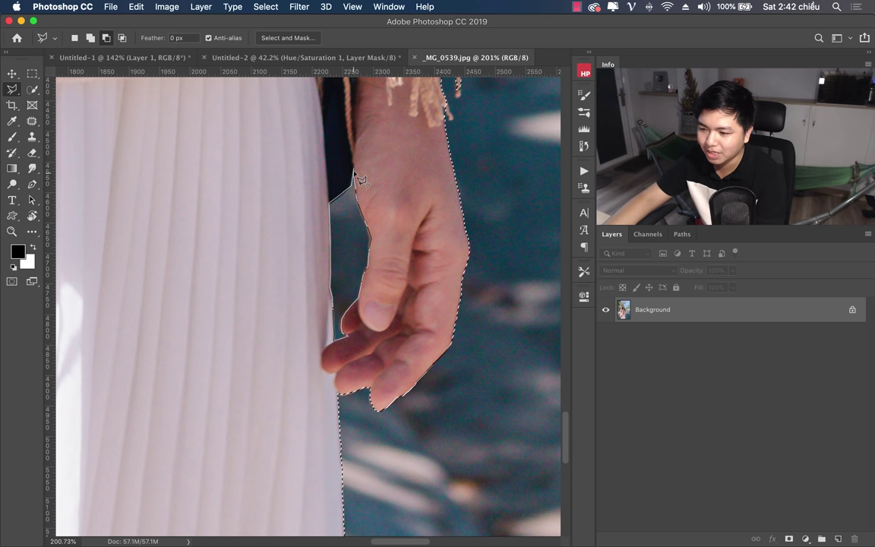
{"action": "left_click_drag", "start_coordinate": [367, 163], "coordinate": [185, 215]}
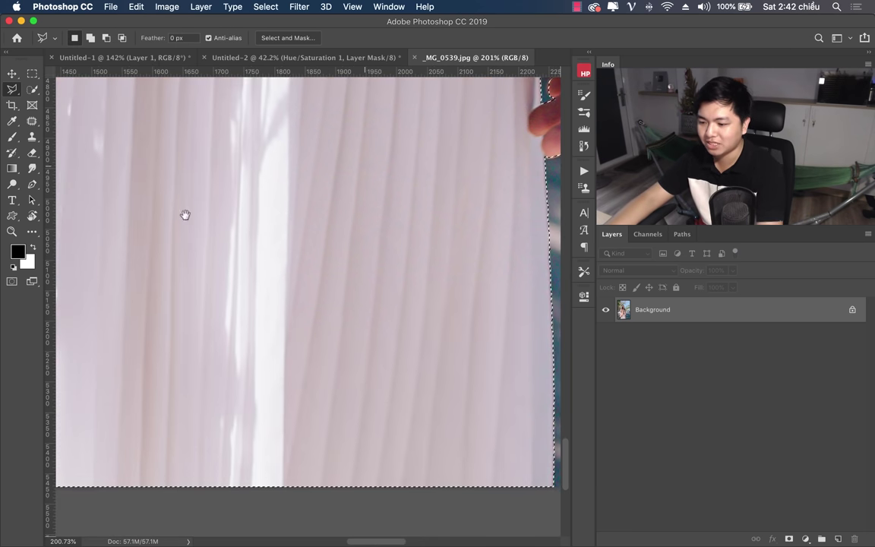
{"action": "left_click_drag", "start_coordinate": [465, 328], "coordinate": [314, 161]}
{"action": "key", "text": "ctrl+r"}
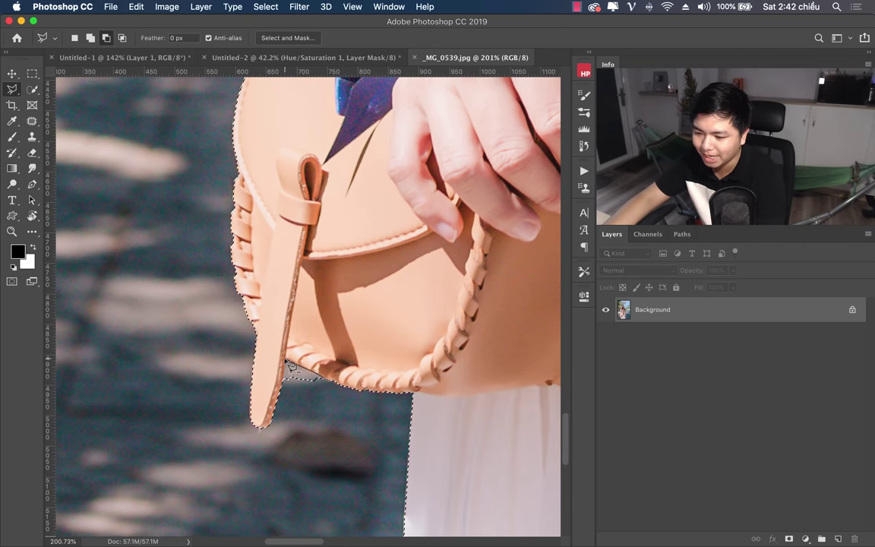
{"action": "double_click", "coordinate": [314, 425]}
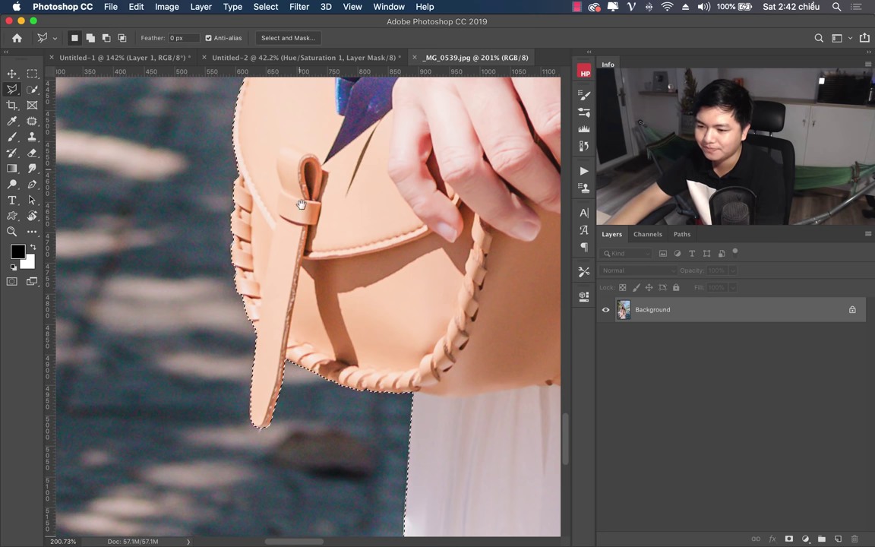
Zoom in and subtract stray background along the shoulder and hair edge.
{"action": "scroll", "coordinate": [359, 228], "scroll_direction": "up", "scroll_amount": 10}
{"action": "key", "text": "alt"}
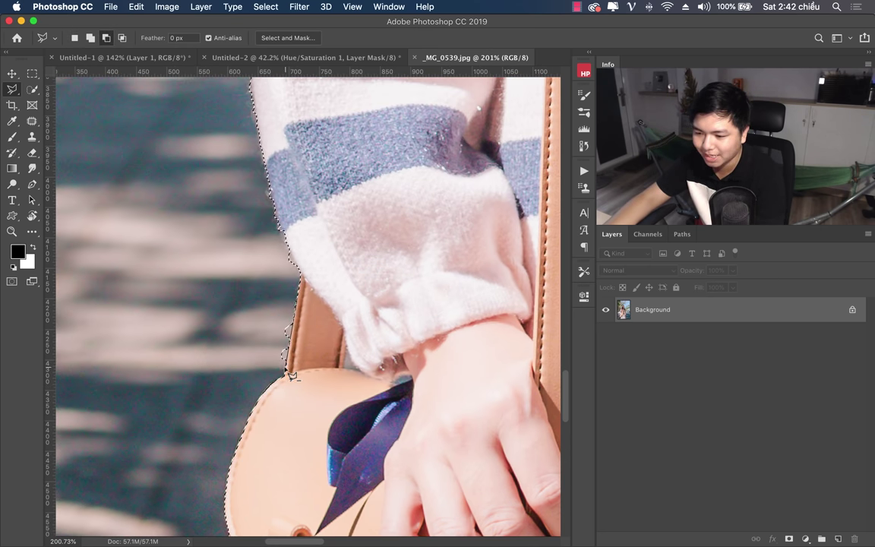
{"action": "scroll", "coordinate": [298, 249], "scroll_direction": "up", "scroll_amount": 5}
{"action": "scroll", "coordinate": [352, 465], "scroll_direction": "up", "scroll_amount": 5}
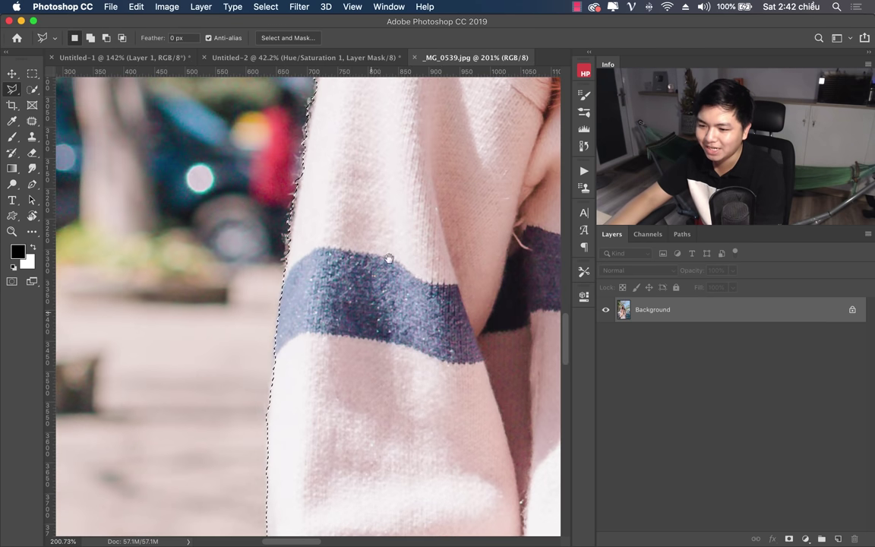
{"action": "scroll", "coordinate": [391, 257], "scroll_direction": "up", "scroll_amount": 5}
{"action": "scroll", "coordinate": [351, 461], "scroll_direction": "up", "scroll_amount": 5}
{"action": "key", "text": "super+r"}
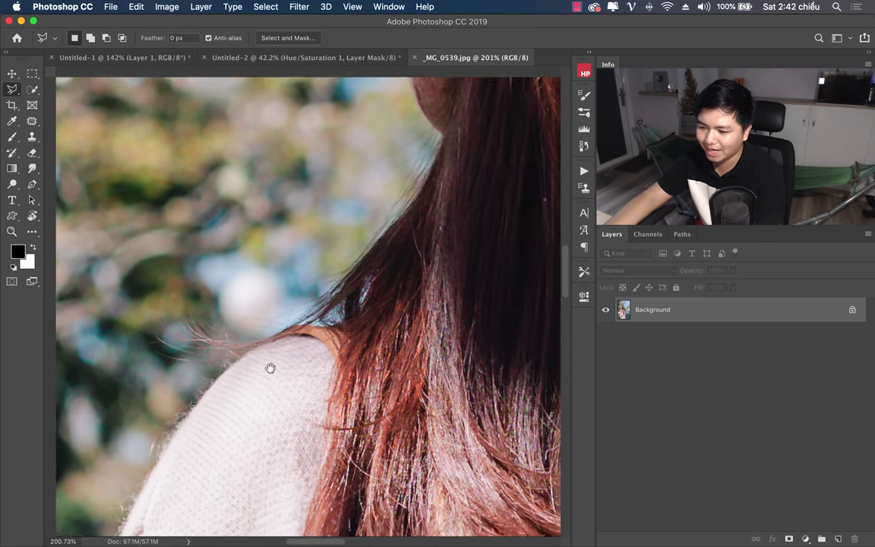
{"action": "scroll", "coordinate": [270, 367], "scroll_direction": "up", "scroll_amount": 3}
{"action": "key", "text": "alt"}
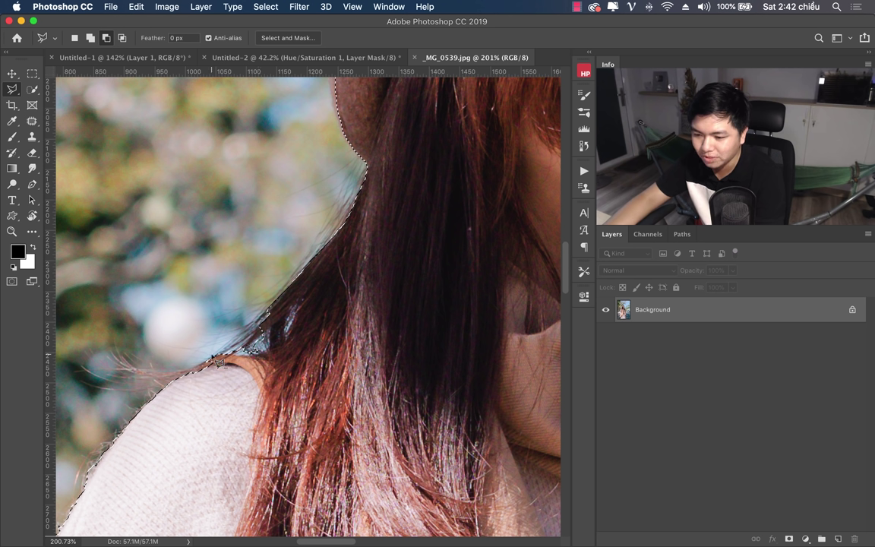
{"action": "left_click_drag", "start_coordinate": [213, 356], "coordinate": [276, 349]}
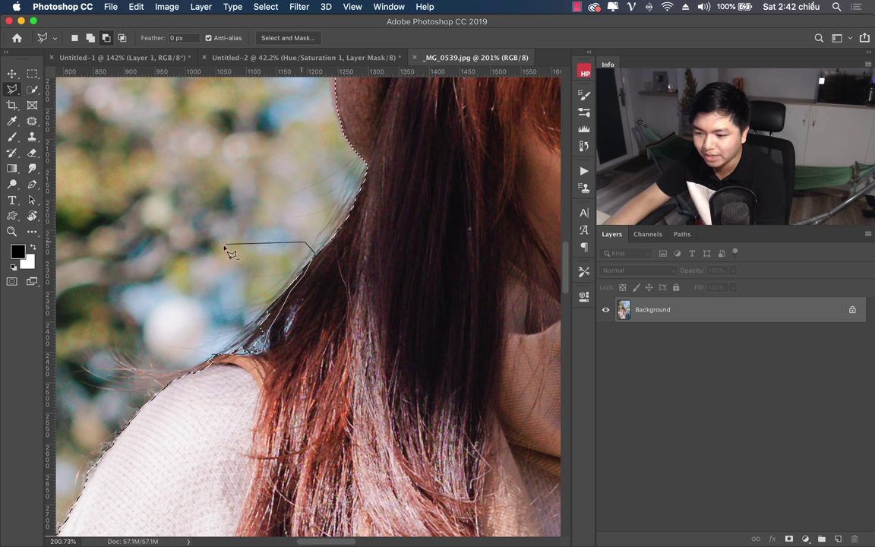
{"action": "left_click_drag", "start_coordinate": [323, 262], "coordinate": [203, 386]}
Add the beret edge back to the selection, then zoom out to see the whole woman.
{"action": "scroll", "coordinate": [263, 332], "scroll_direction": "up", "scroll_amount": 5}
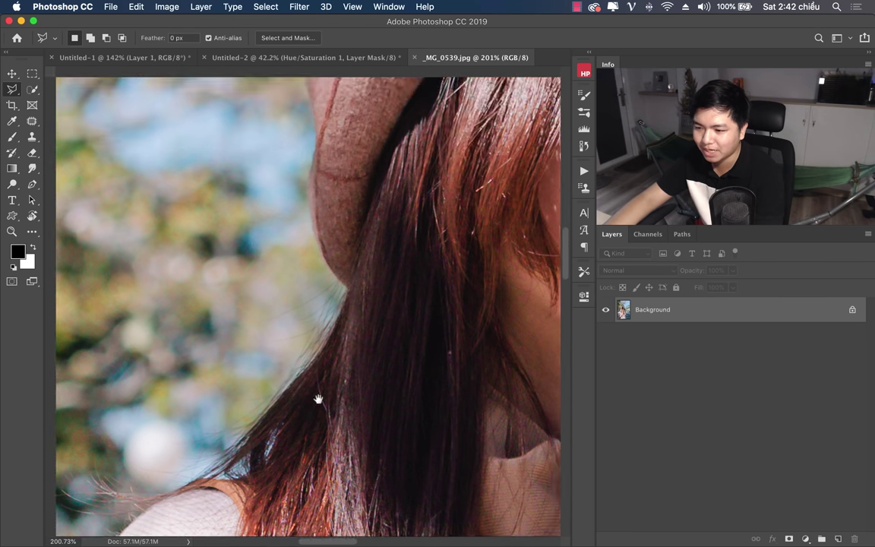
{"action": "scroll", "coordinate": [319, 399], "scroll_direction": "up", "scroll_amount": 5}
{"action": "mouse_move", "coordinate": [307, 326]}
{"action": "left_mouse_down"}
{"action": "mouse_move", "coordinate": [271, 364]}
{"action": "mouse_move", "coordinate": [283, 407]}
{"action": "mouse_move", "coordinate": [306, 328]}
{"action": "left_mouse_up"}
{"action": "left_click_drag", "start_coordinate": [469, 172], "coordinate": [291, 447]}
{"action": "left_click_drag", "start_coordinate": [424, 427], "coordinate": [270, 219]}
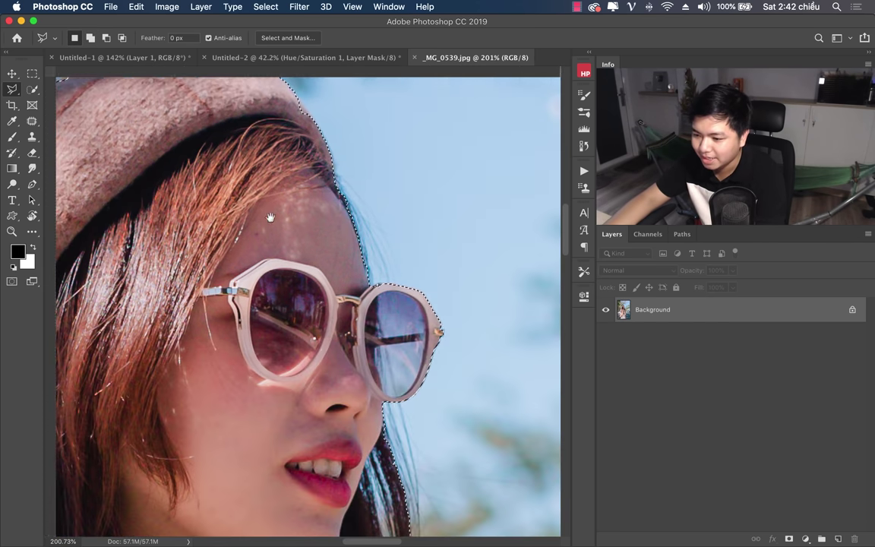
{"action": "left_click_drag", "start_coordinate": [420, 428], "coordinate": [385, 243]}
{"action": "key", "text": "super+r"}
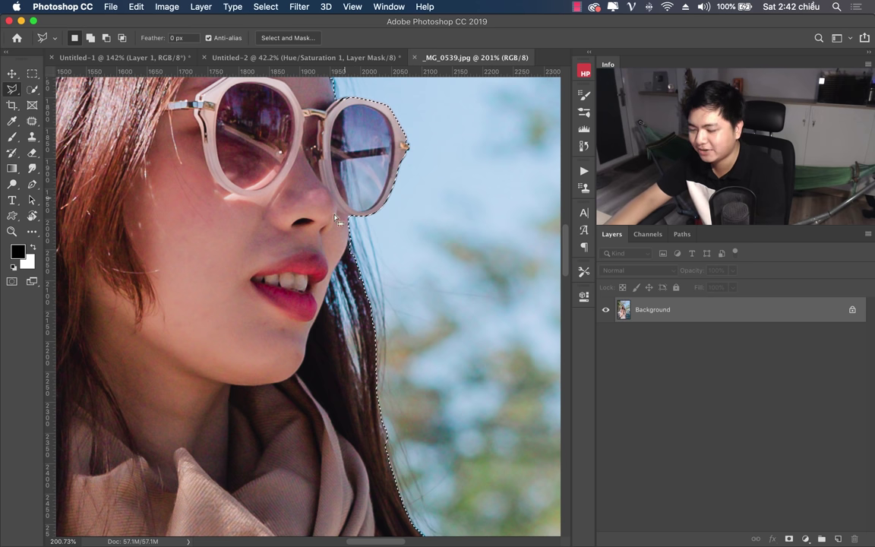
{"action": "key", "text": "z"}
{"action": "left_click_drag", "start_coordinate": [337, 219], "coordinate": [12, 104]}
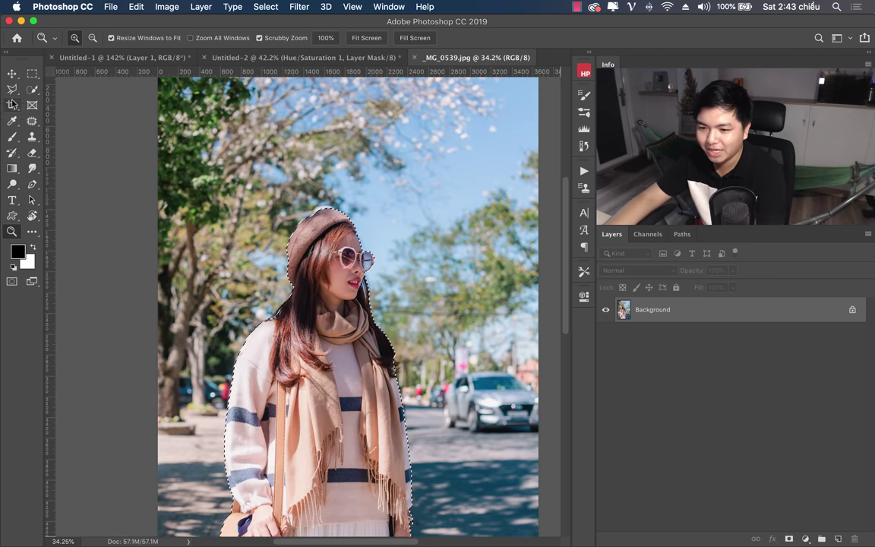
Keep the Quick Selection tool active and enter the Select and Mask workspace.
{"action": "left_click", "coordinate": [32, 89]}
{"action": "right_click", "coordinate": [34, 92]}
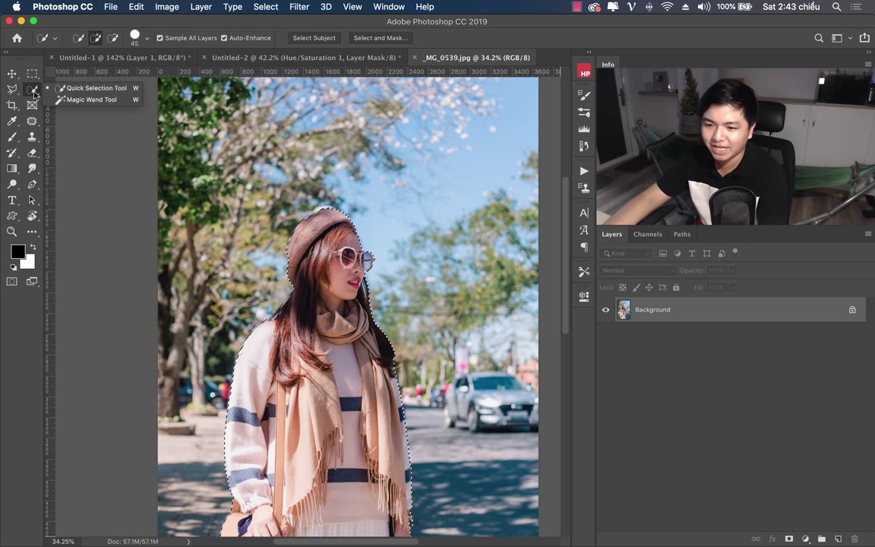
{"action": "left_click", "coordinate": [84, 89]}
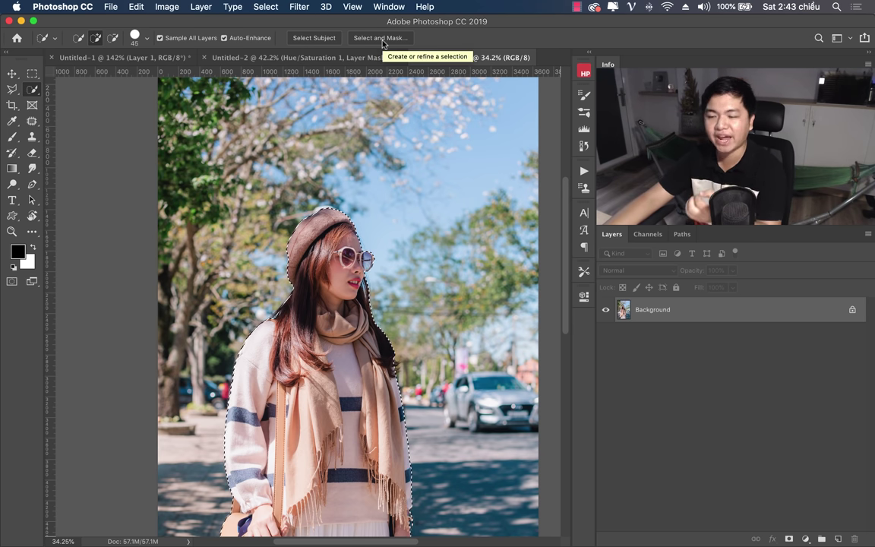
{"action": "left_click", "coordinate": [383, 38]}
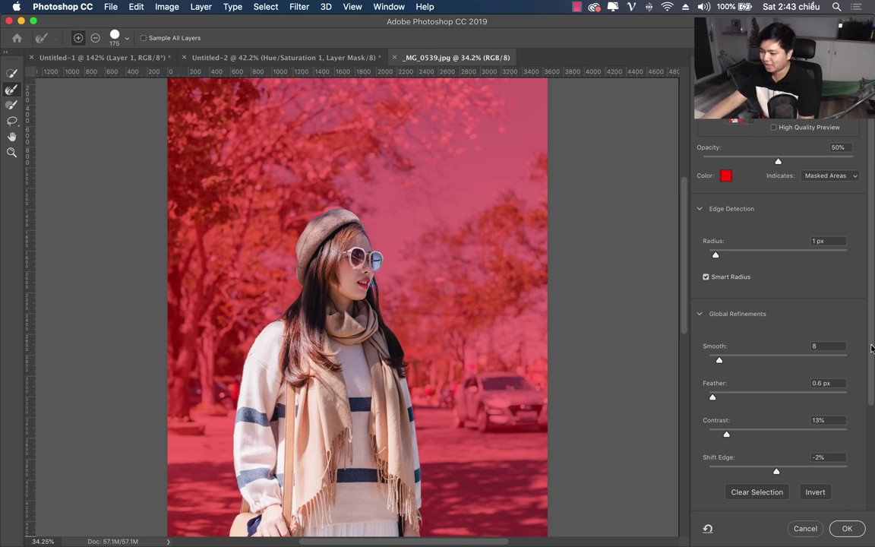
Refine edges with Contrast 11% and Decontaminate Colors, outputting a New Layer with Layer Mask.
{"action": "scroll", "coordinate": [870, 342], "scroll_direction": "down", "scroll_amount": 2}
{"action": "scroll", "coordinate": [865, 319], "scroll_direction": "down", "scroll_amount": 3}
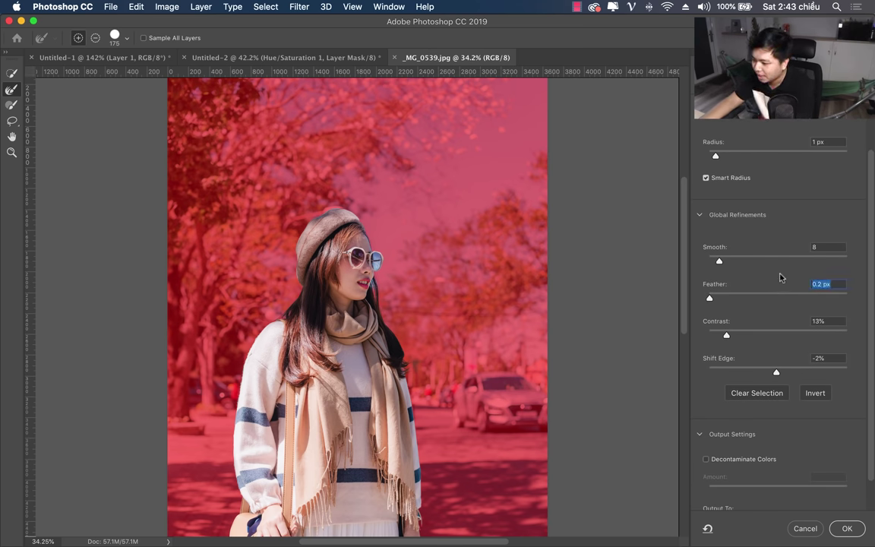
{"action": "left_click_drag", "start_coordinate": [727, 339], "coordinate": [724, 340]}
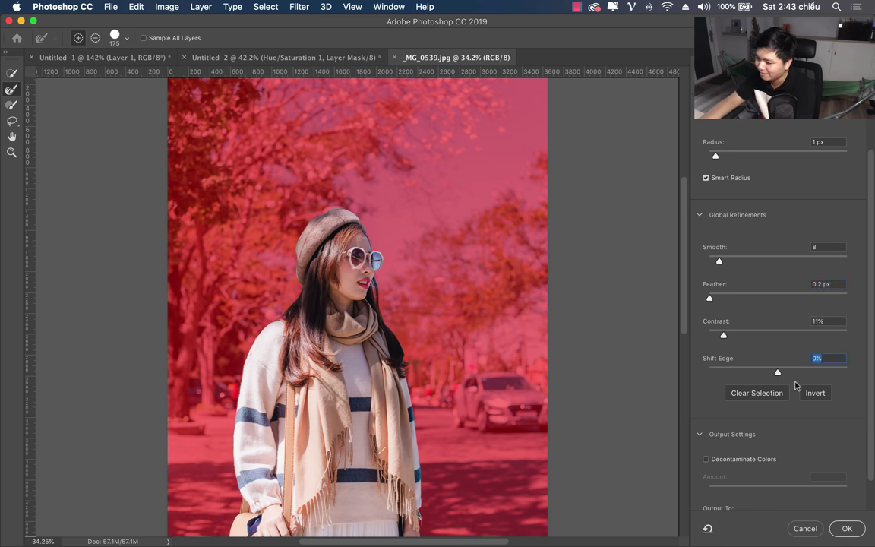
{"action": "scroll", "coordinate": [773, 421], "scroll_direction": "down", "scroll_amount": 2}
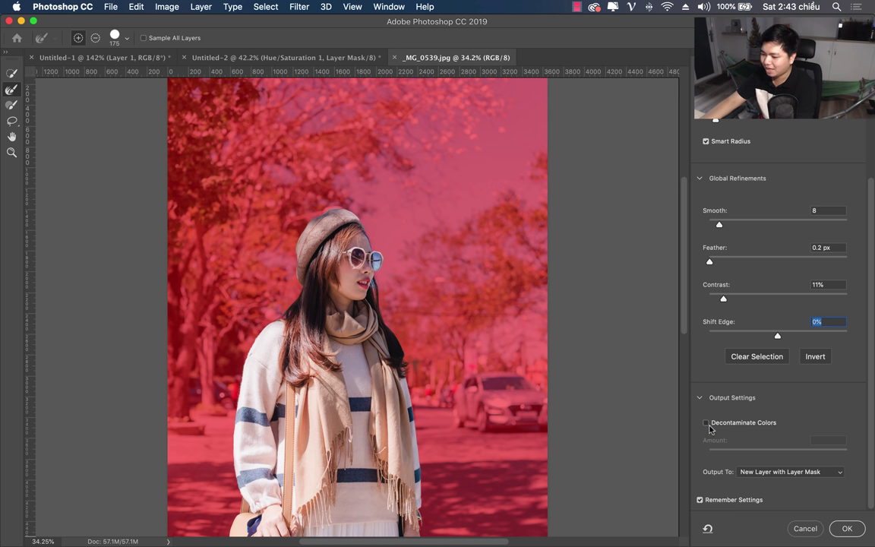
{"action": "left_click", "coordinate": [719, 425]}
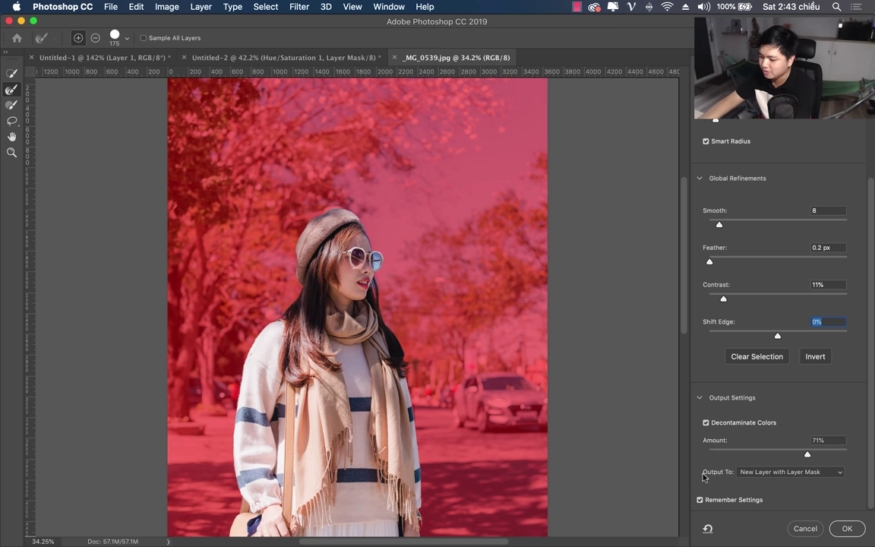
{"action": "left_click", "coordinate": [799, 474]}
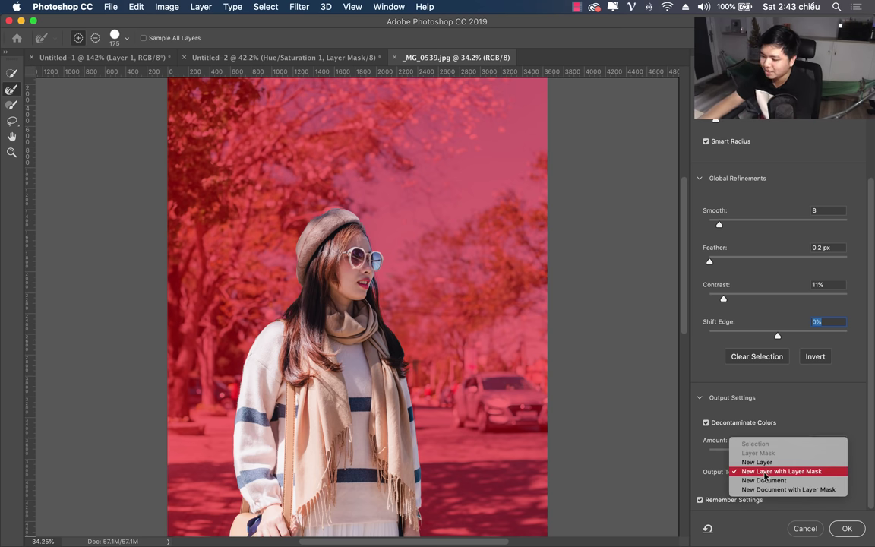
{"action": "left_click", "coordinate": [765, 472]}
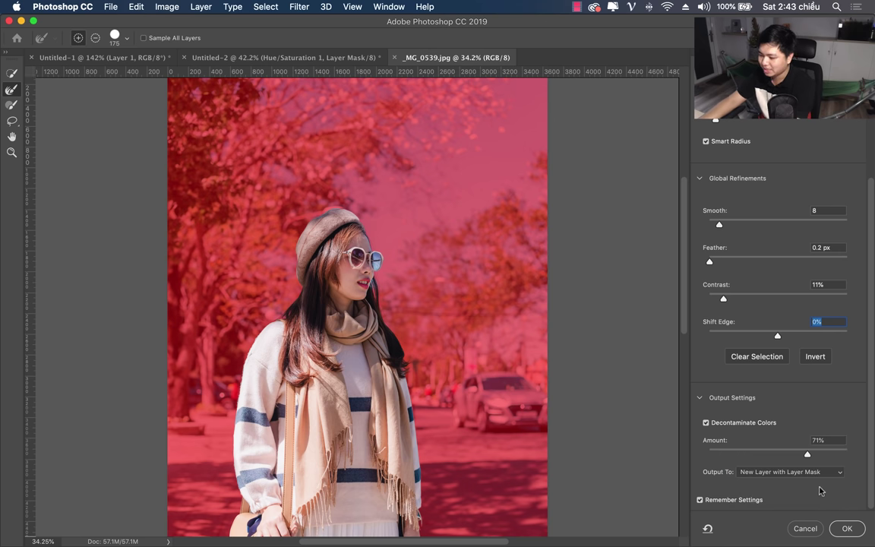
{"action": "left_click", "coordinate": [847, 528]}
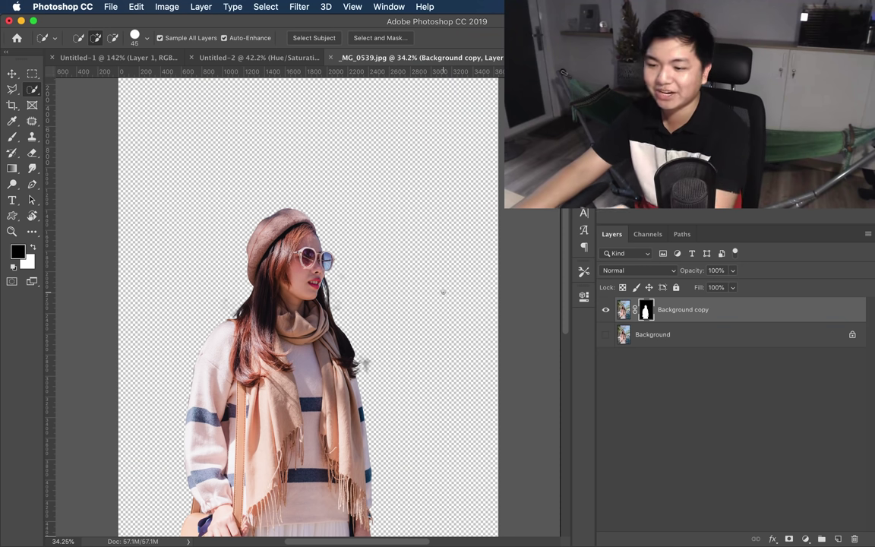
Inspect the cut-out woman, then drag her Background copy layer toward the Untitled-2 tab.
{"action": "left_click_drag", "start_coordinate": [373, 380], "coordinate": [395, 273]}
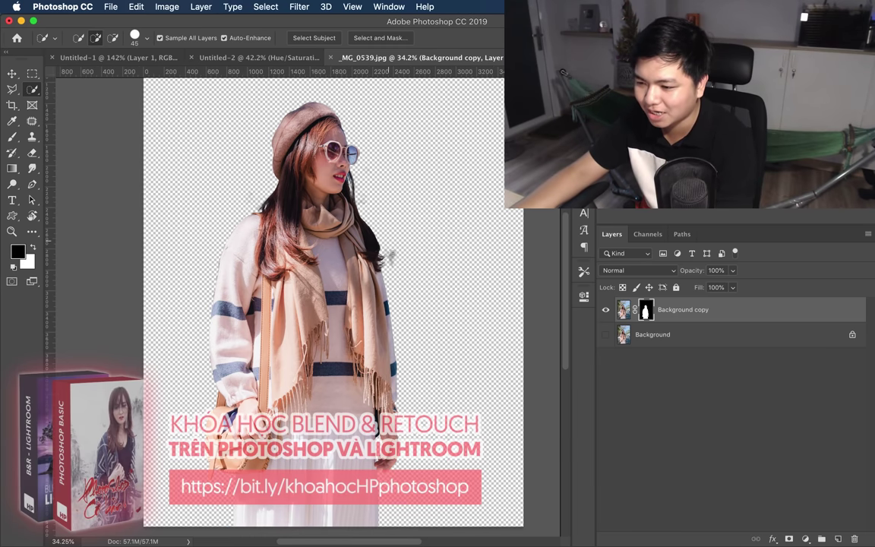
{"action": "left_click", "coordinate": [13, 141]}
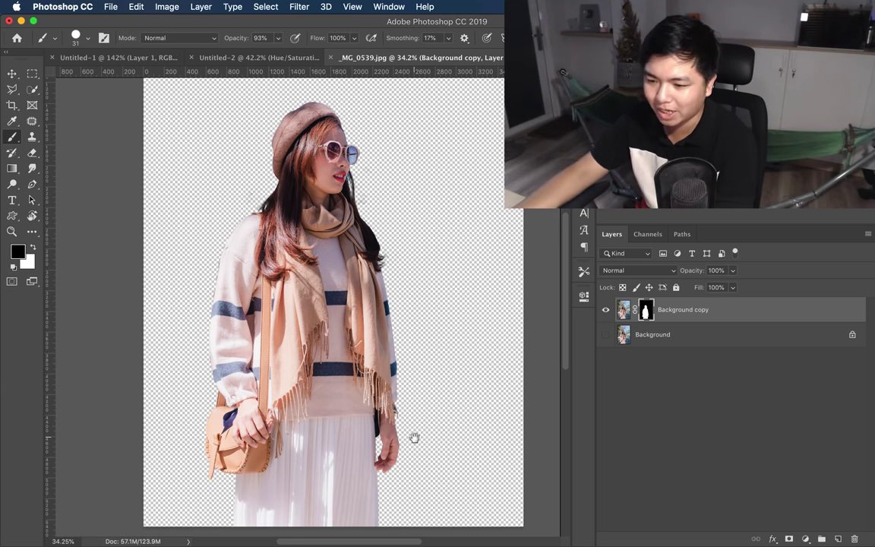
{"action": "mouse_move", "coordinate": [415, 438]}
{"action": "left_mouse_down"}
{"action": "mouse_move", "coordinate": [438, 301]}
{"action": "mouse_move", "coordinate": [446, 488]}
{"action": "left_mouse_up"}
{"action": "left_click_drag", "start_coordinate": [387, 278], "coordinate": [387, 313]}
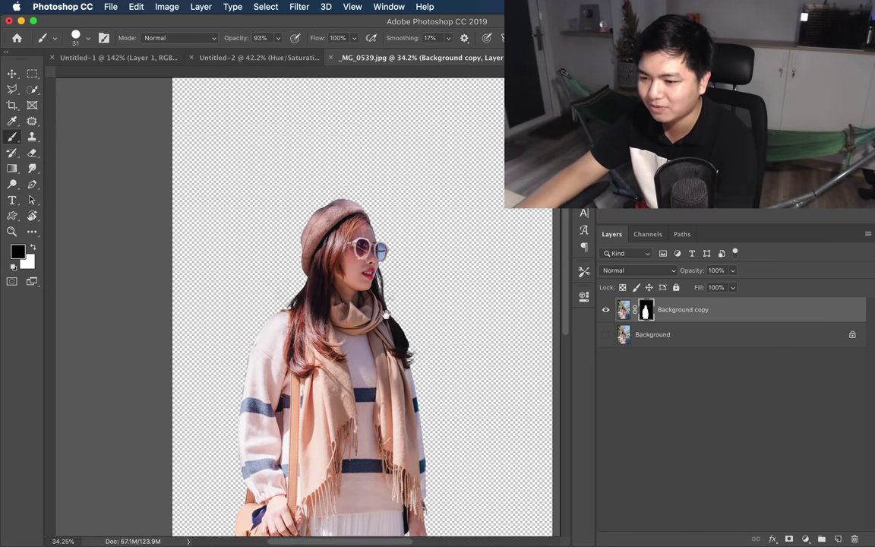
{"action": "scroll", "coordinate": [387, 314], "scroll_direction": "down", "scroll_amount": 2}
{"action": "scroll", "coordinate": [403, 316], "scroll_direction": "down", "scroll_amount": 2}
{"action": "key", "text": "ctrl+r"}
{"action": "scroll", "coordinate": [442, 320], "scroll_direction": "down", "scroll_amount": 1}
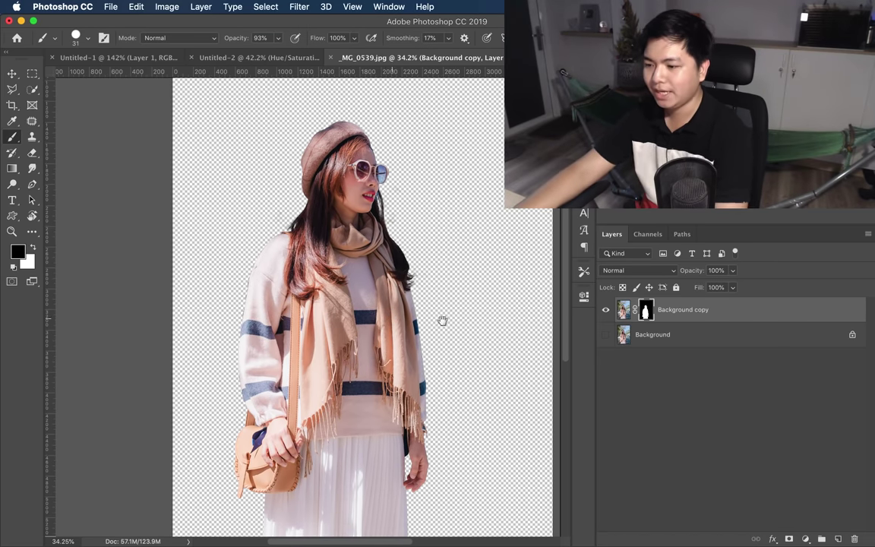
{"action": "left_click", "coordinate": [12, 74]}
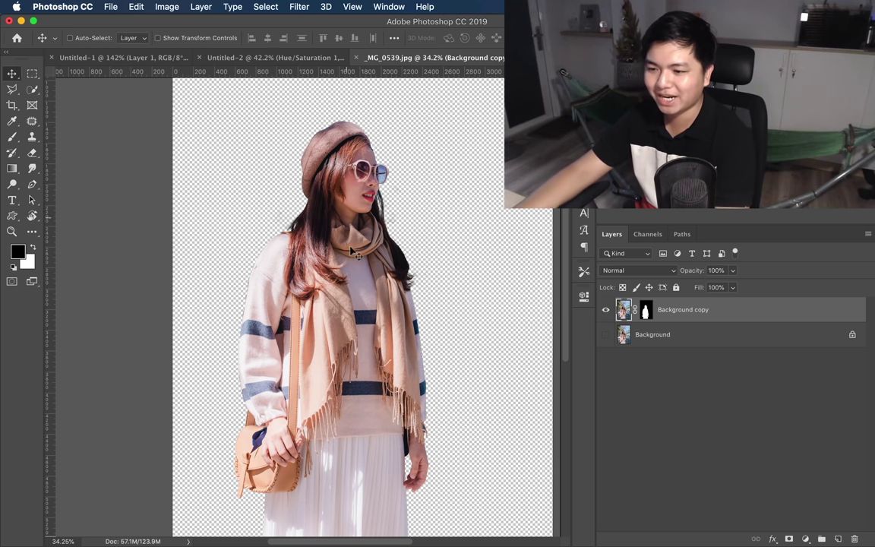
{"action": "left_click_drag", "start_coordinate": [349, 247], "coordinate": [241, 59]}
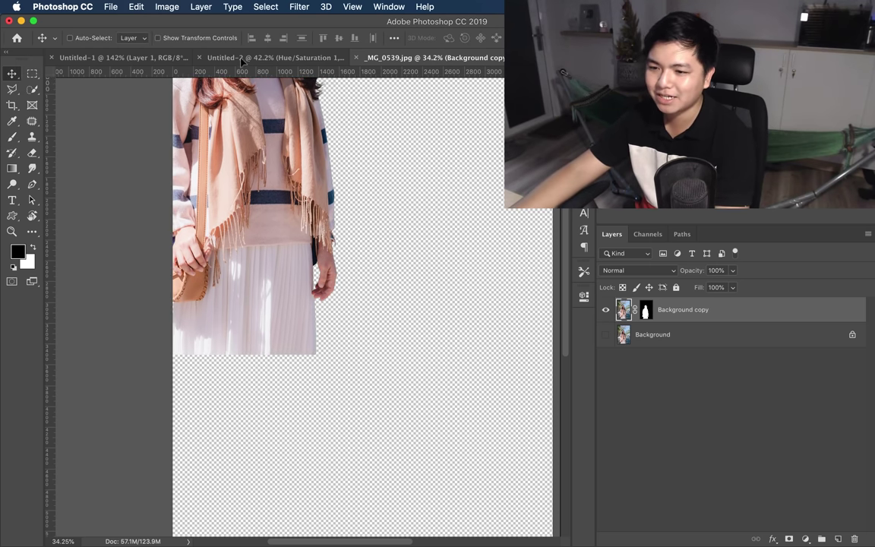
Drop the woman into Untitled-2, move her down-right, and target her mask with a size-60 brush.
{"action": "left_click", "coordinate": [239, 58]}
{"action": "left_click_drag", "start_coordinate": [331, 201], "coordinate": [328, 303]}
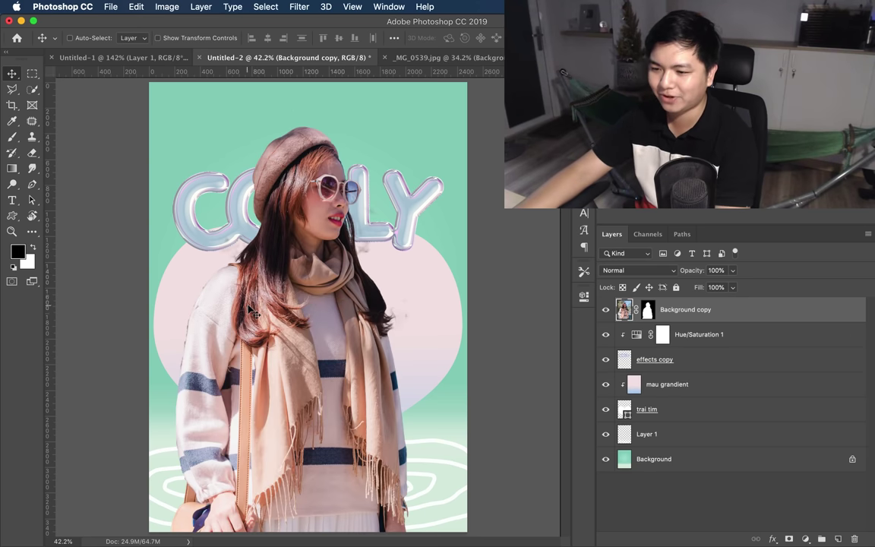
{"action": "left_click_drag", "start_coordinate": [289, 329], "coordinate": [297, 408]}
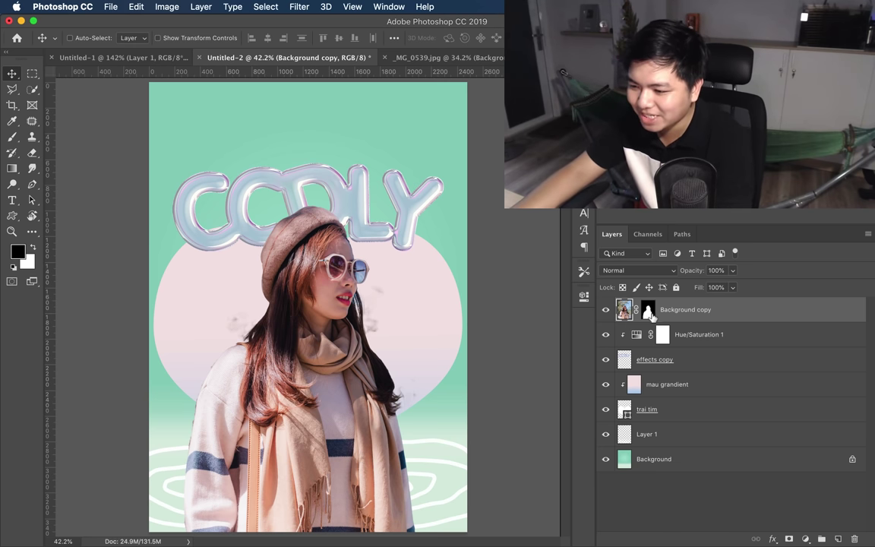
{"action": "left_click", "coordinate": [648, 311]}
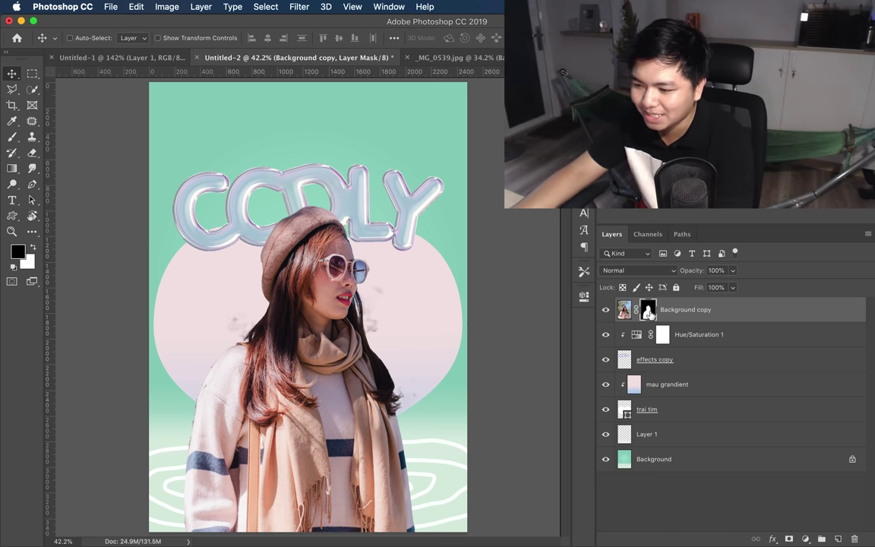
{"action": "left_click", "coordinate": [11, 139]}
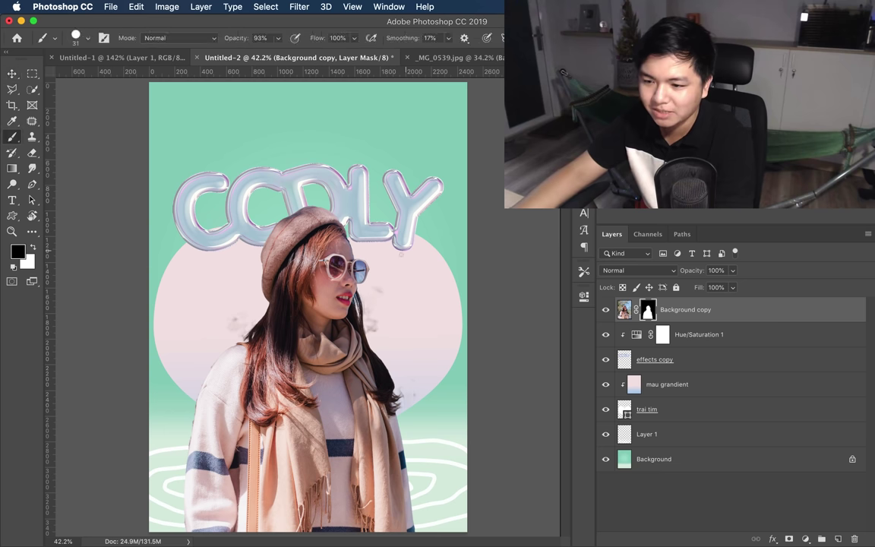
{"action": "key", "text": "bracketright"}
{"action": "key", "text": "bracketright"}
{"action": "key", "text": "bracketright"}
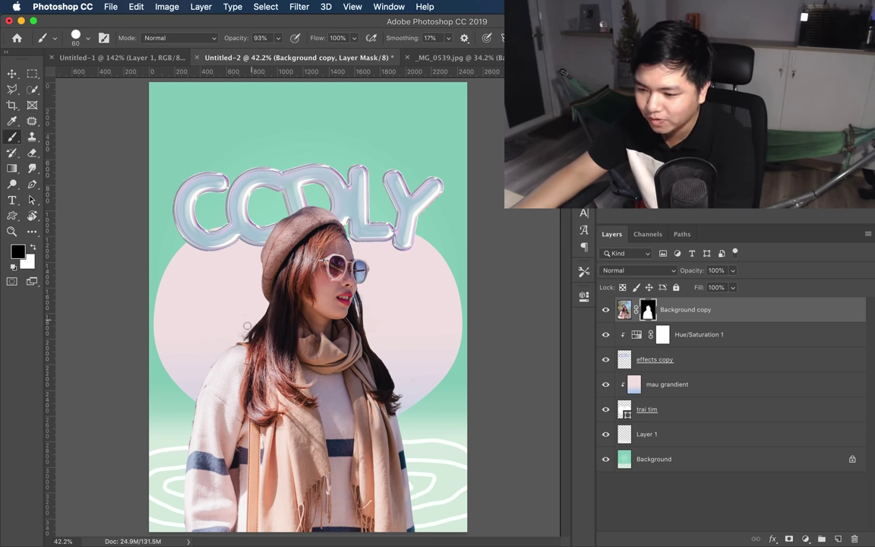
{"action": "left_click", "coordinate": [622, 310]}
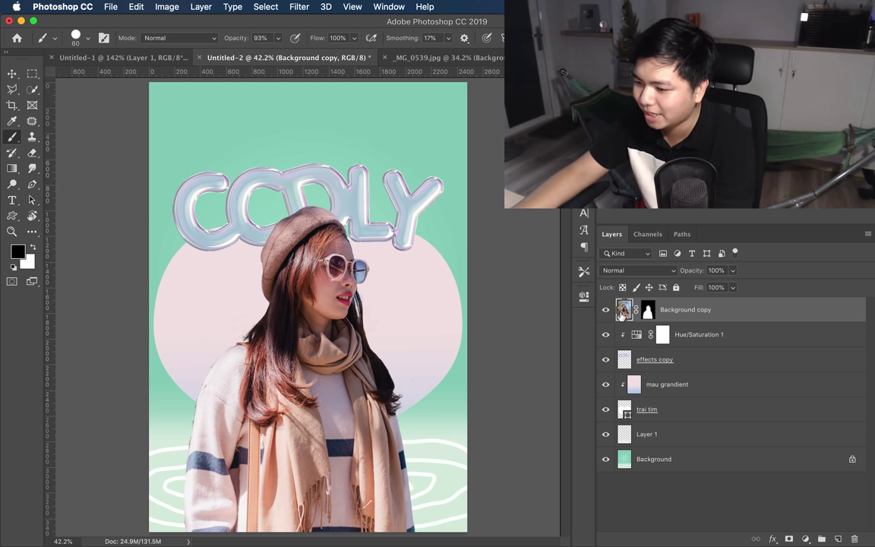
{"action": "left_click", "coordinate": [647, 310]}
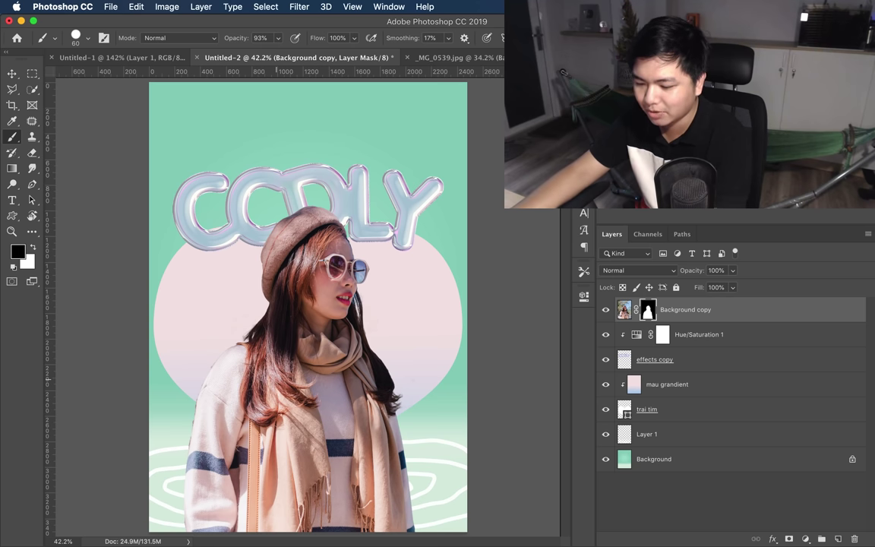
Nudge the woman up over the heart and target her layer's image pixels.
{"action": "key", "text": "v"}
{"action": "left_click_drag", "start_coordinate": [329, 411], "coordinate": [340, 370]}
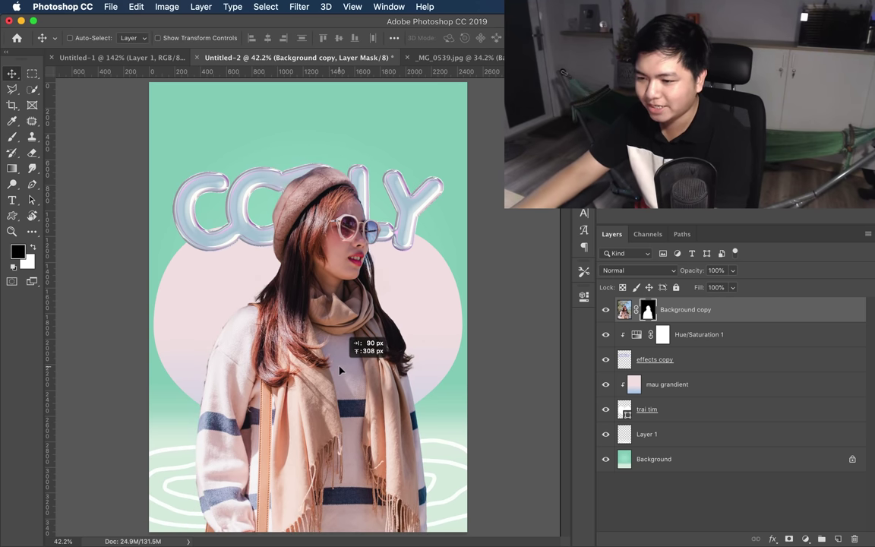
{"action": "key", "text": "ctrl+t"}
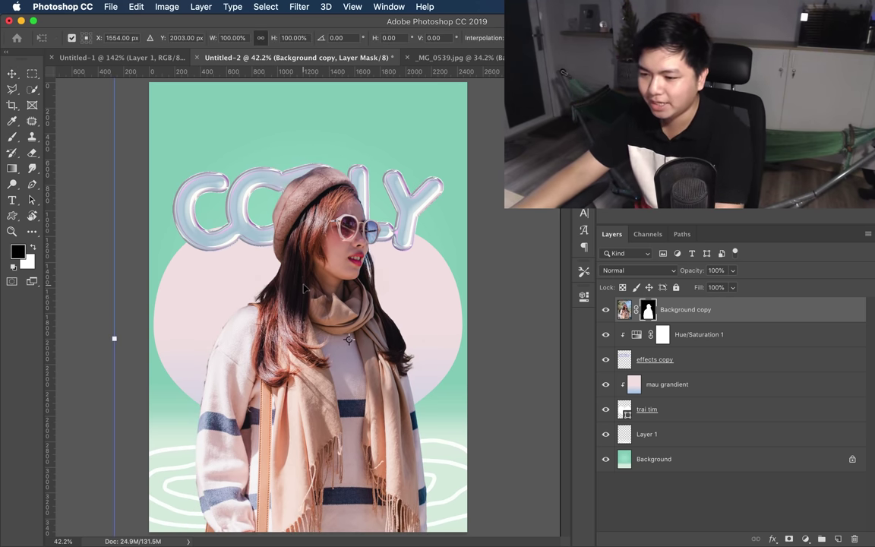
{"action": "key", "text": "Return"}
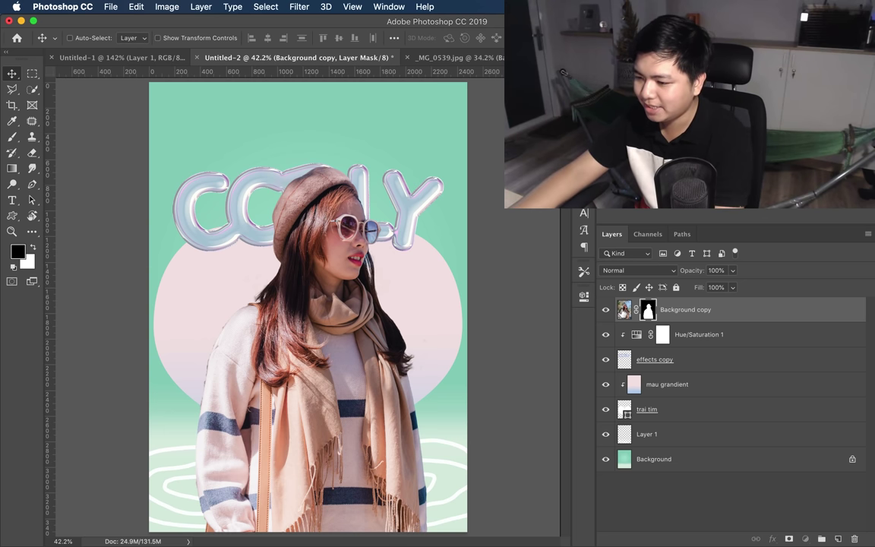
{"action": "left_click", "coordinate": [624, 310]}
Free Transform the woman down to about 63% and commit her placement over the pink heart.
{"action": "key", "text": "ctrl+t"}
{"action": "left_click_drag", "start_coordinate": [289, 182], "coordinate": [291, 285]}
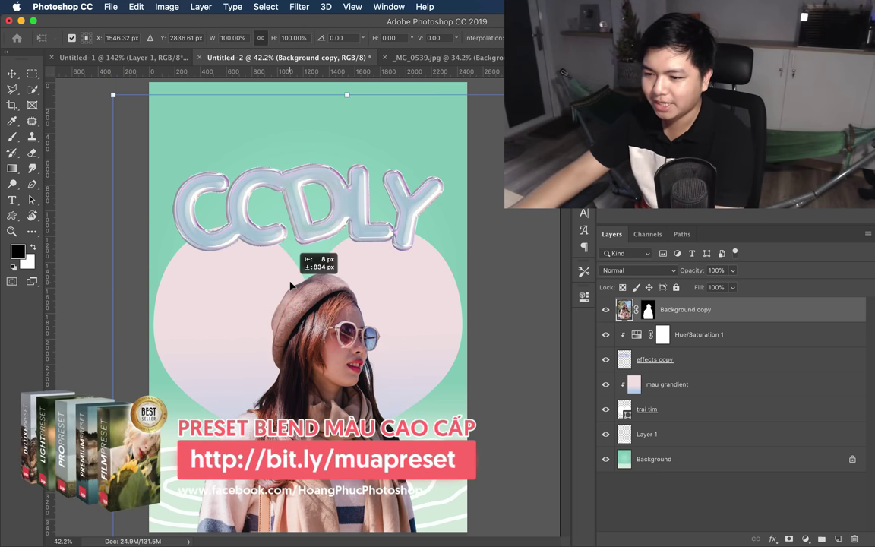
{"action": "left_click_drag", "start_coordinate": [114, 95], "coordinate": [254, 303]}
{"action": "left_click_drag", "start_coordinate": [486, 429], "coordinate": [390, 269]}
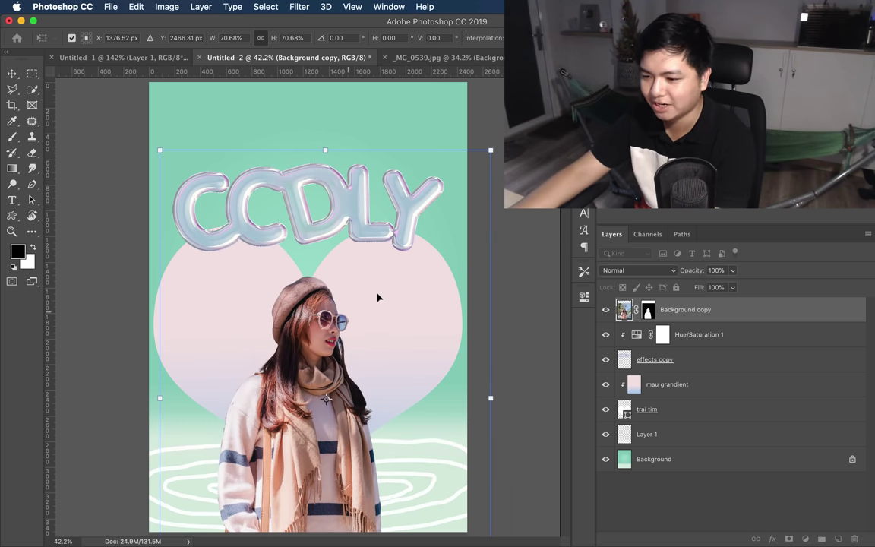
{"action": "left_click_drag", "start_coordinate": [491, 150], "coordinate": [457, 199]}
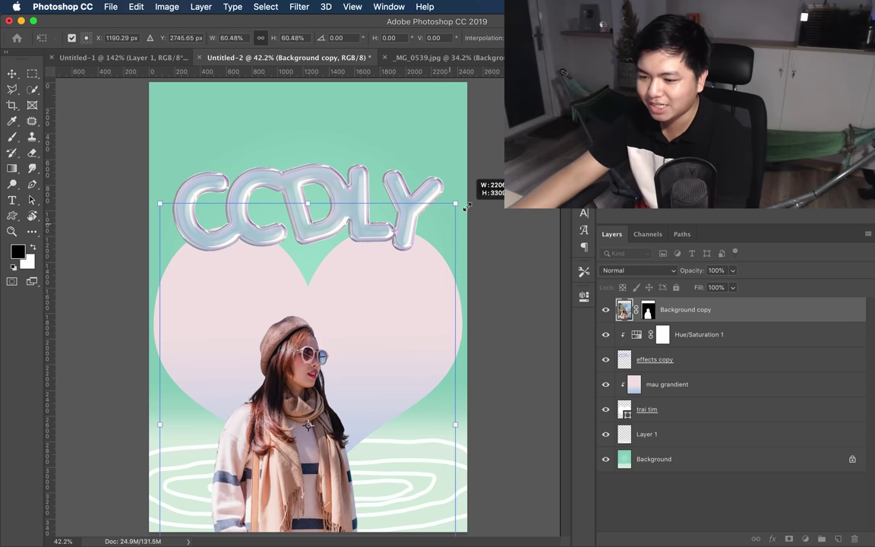
{"action": "mouse_move", "coordinate": [363, 385]}
{"action": "left_mouse_down"}
{"action": "mouse_move", "coordinate": [376, 304]}
{"action": "mouse_move", "coordinate": [381, 334]}
{"action": "left_mouse_up"}
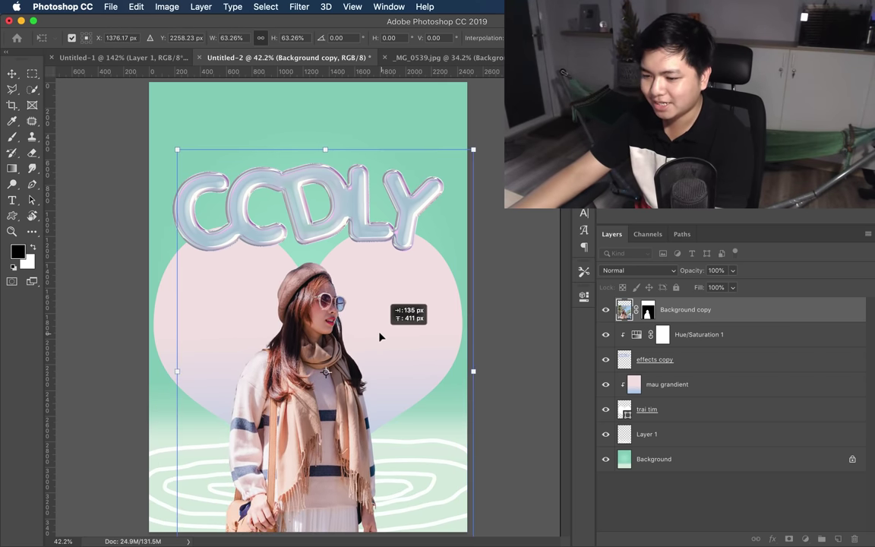
{"action": "mouse_move", "coordinate": [380, 334]}
{"action": "left_mouse_down"}
{"action": "mouse_move", "coordinate": [347, 339]}
{"action": "mouse_move", "coordinate": [357, 339]}
{"action": "left_mouse_up"}
{"action": "key", "text": "Return"}
{"action": "key", "text": "z"}
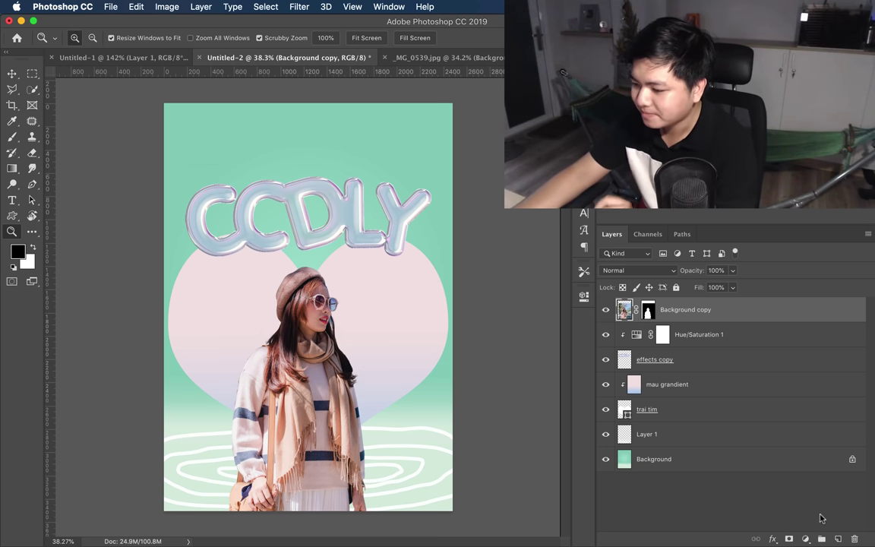
Add a Brightness/Contrast adjustment clipped to the Background copy woman layer.
{"action": "left_click", "coordinate": [807, 539]}
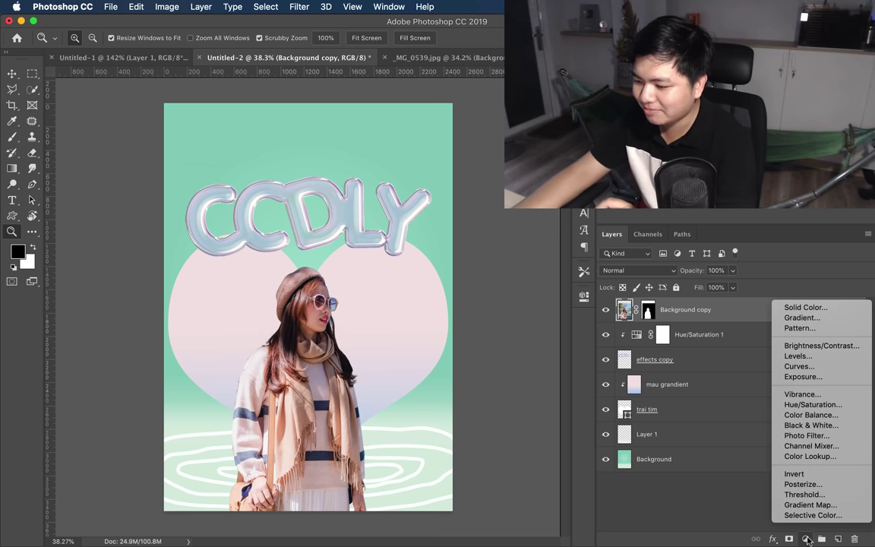
{"action": "left_click", "coordinate": [822, 345]}
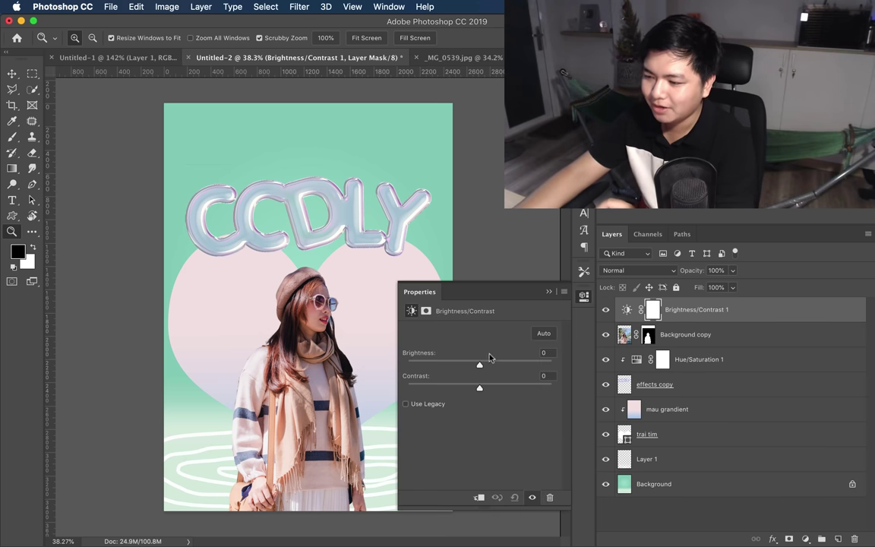
{"action": "left_click", "coordinate": [480, 498]}
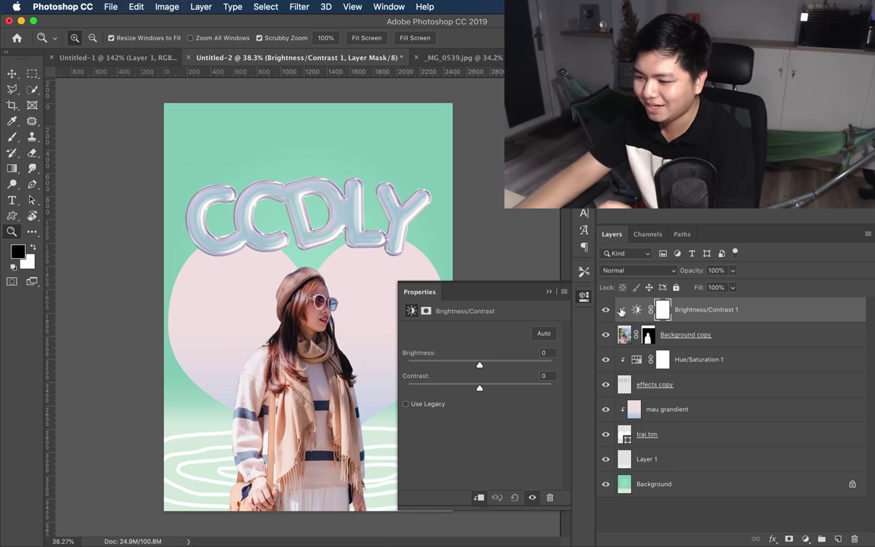
{"action": "mouse_move", "coordinate": [481, 368]}
{"action": "left_mouse_down"}
{"action": "mouse_move", "coordinate": [523, 366]}
{"action": "mouse_move", "coordinate": [430, 366]}
{"action": "mouse_move", "coordinate": [512, 367]}
{"action": "mouse_move", "coordinate": [445, 366]}
{"action": "mouse_move", "coordinate": [502, 366]}
{"action": "mouse_move", "coordinate": [480, 367]}
{"action": "mouse_move", "coordinate": [455, 391]}
{"action": "mouse_move", "coordinate": [404, 389]}
{"action": "mouse_move", "coordinate": [449, 389]}
{"action": "left_mouse_up"}
{"action": "left_click", "coordinate": [480, 498]}
{"action": "left_click", "coordinate": [480, 497]}
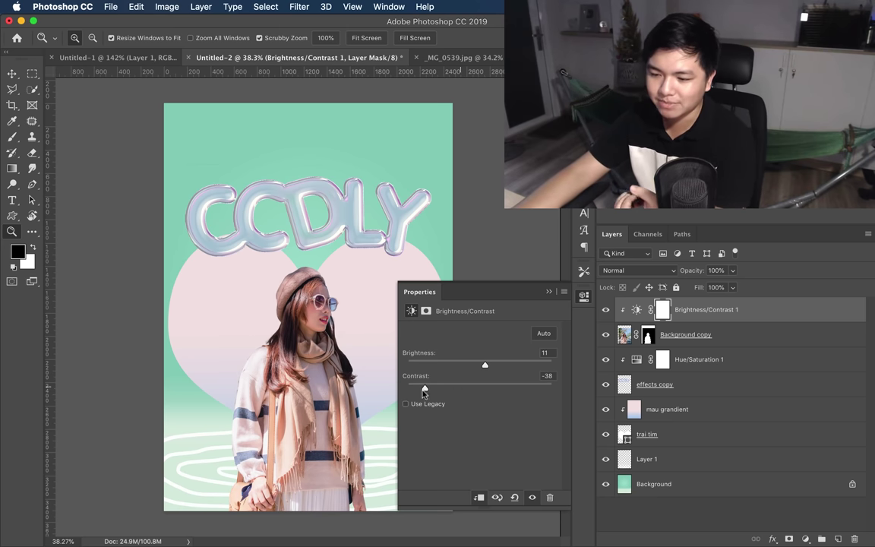
Set Contrast to -50 and Brightness to 24, then toggle the layer to compare.
{"action": "mouse_move", "coordinate": [424, 389]}
{"action": "left_mouse_down"}
{"action": "mouse_move", "coordinate": [463, 389]}
{"action": "mouse_move", "coordinate": [416, 389]}
{"action": "mouse_move", "coordinate": [553, 391]}
{"action": "left_mouse_up"}
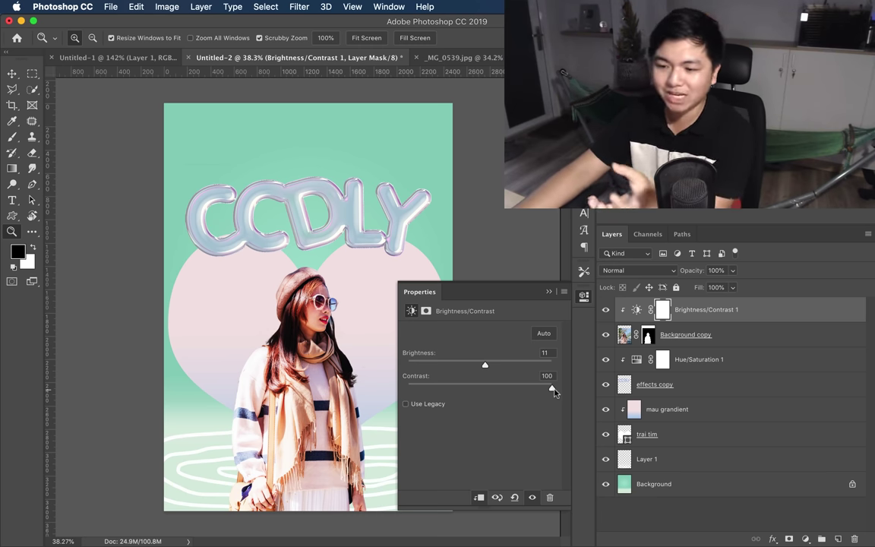
{"action": "left_click_drag", "start_coordinate": [546, 389], "coordinate": [456, 389]}
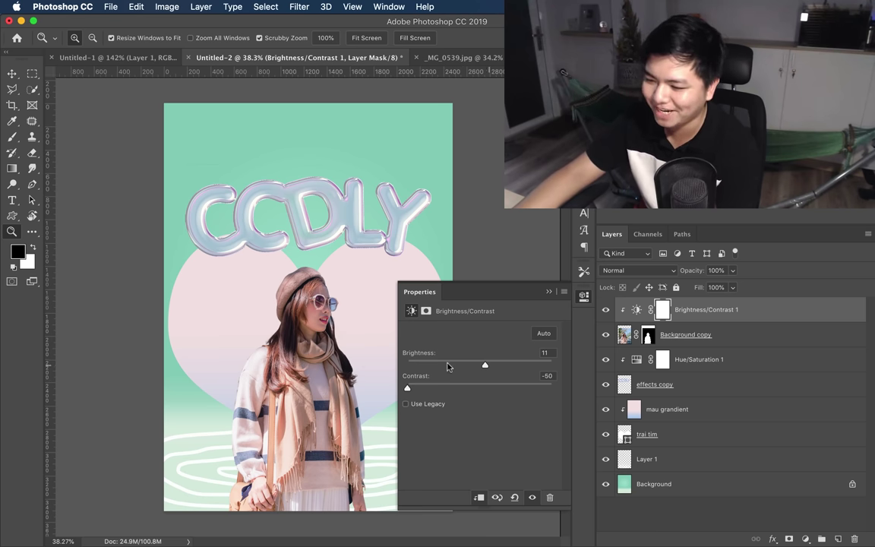
{"action": "left_click_drag", "start_coordinate": [485, 366], "coordinate": [491, 367]}
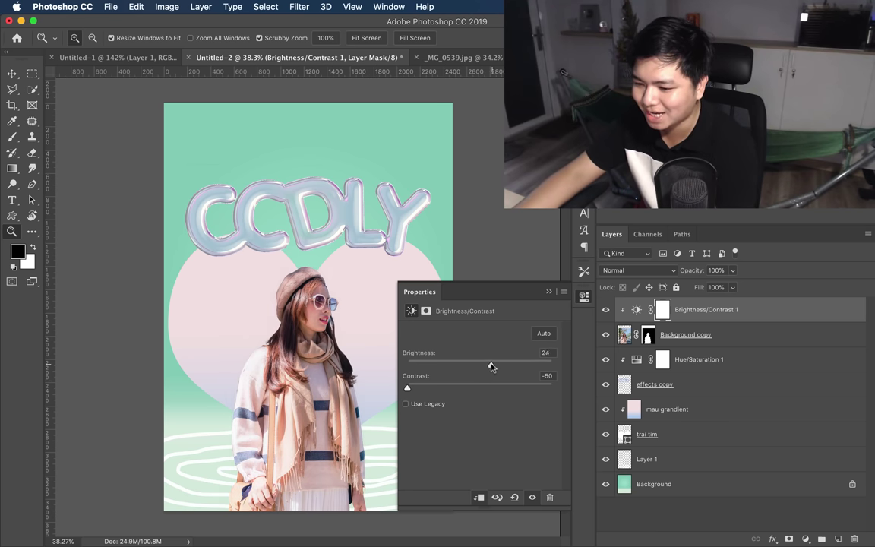
{"action": "left_click", "coordinate": [551, 293]}
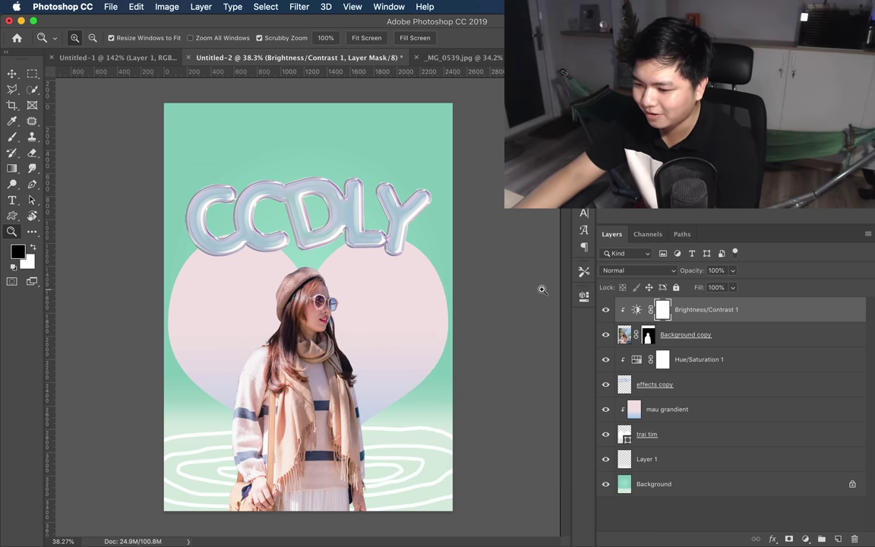
{"action": "left_click", "coordinate": [606, 310]}
{"action": "left_click", "coordinate": [607, 311]}
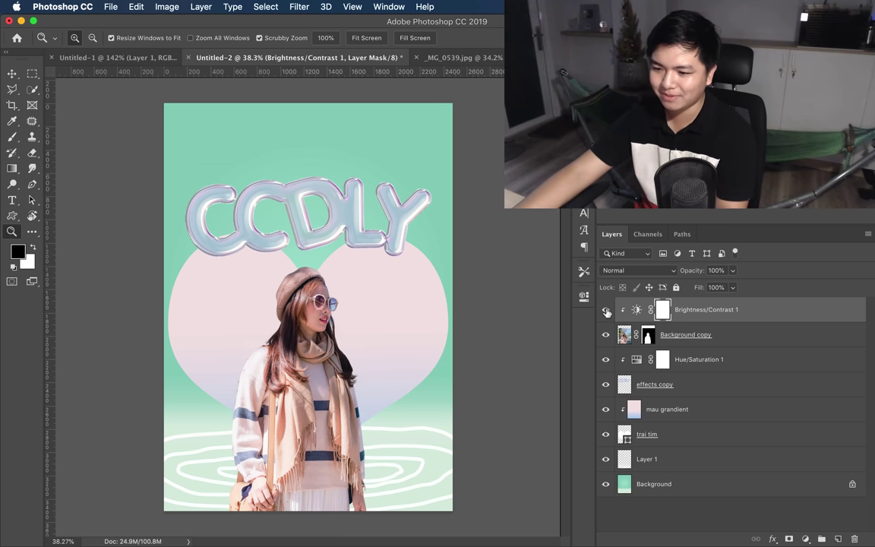
{"action": "left_click", "coordinate": [606, 310]}
{"action": "left_click", "coordinate": [607, 311]}
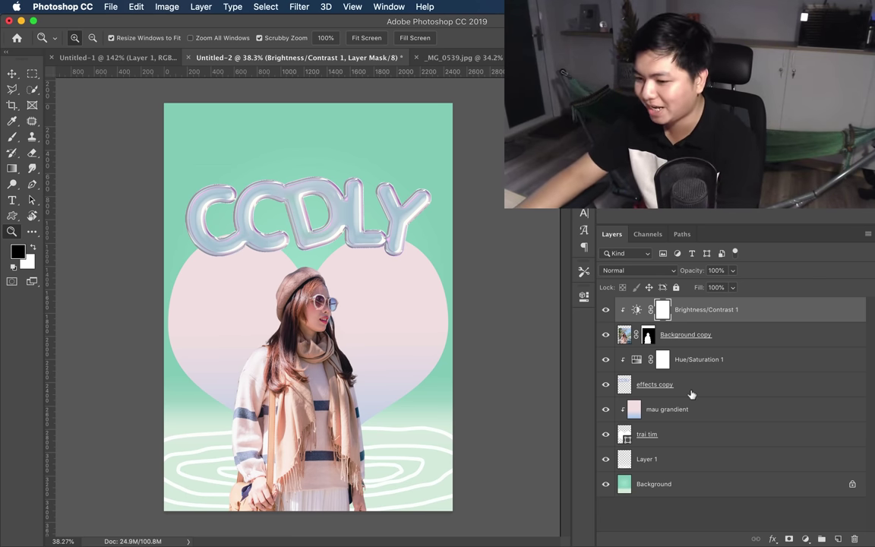
{"action": "left_click", "coordinate": [806, 539]}
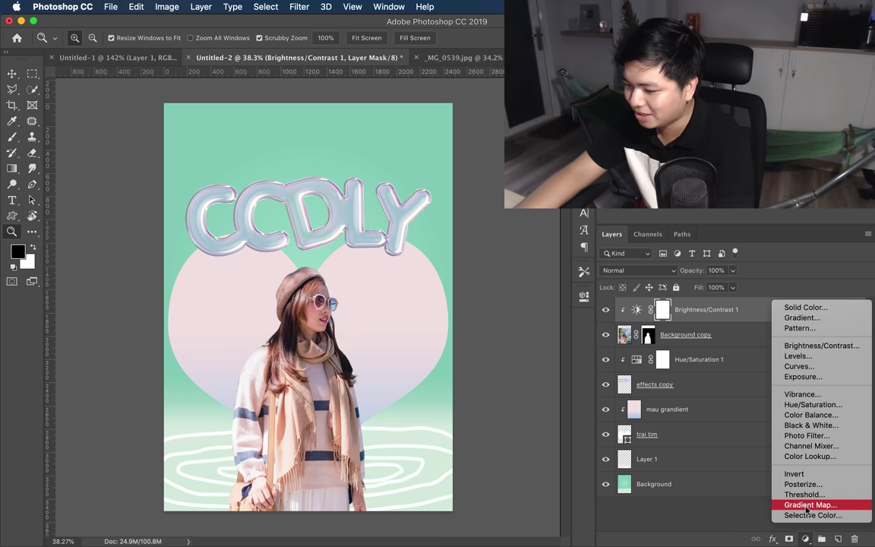
Add a Gradient Map clipped to the woman and set its left stop to muted teal.
{"action": "left_click", "coordinate": [810, 505]}
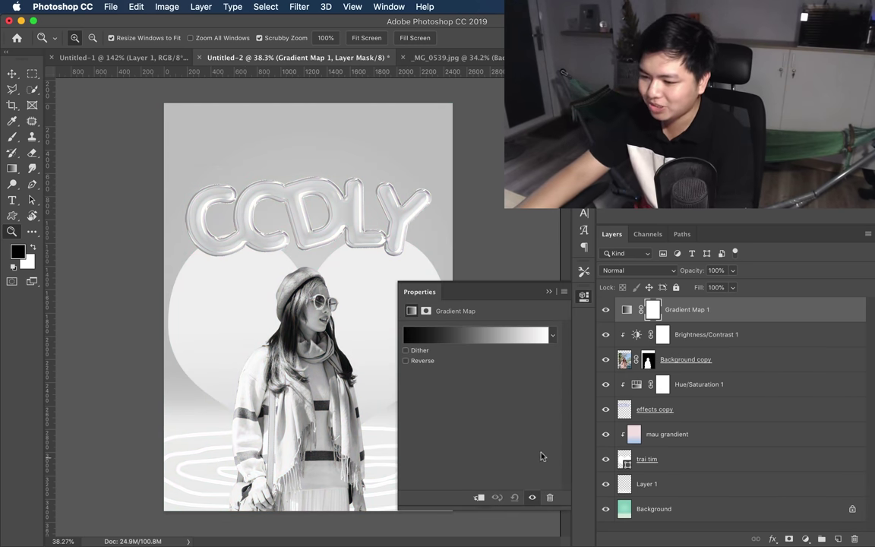
{"action": "left_click", "coordinate": [479, 499]}
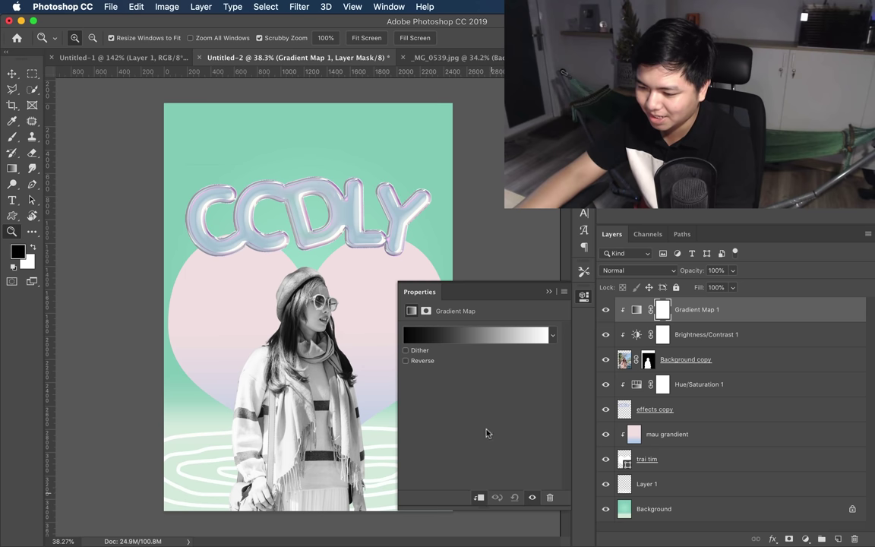
{"action": "left_click", "coordinate": [451, 343]}
{"action": "double_click", "coordinate": [287, 334]}
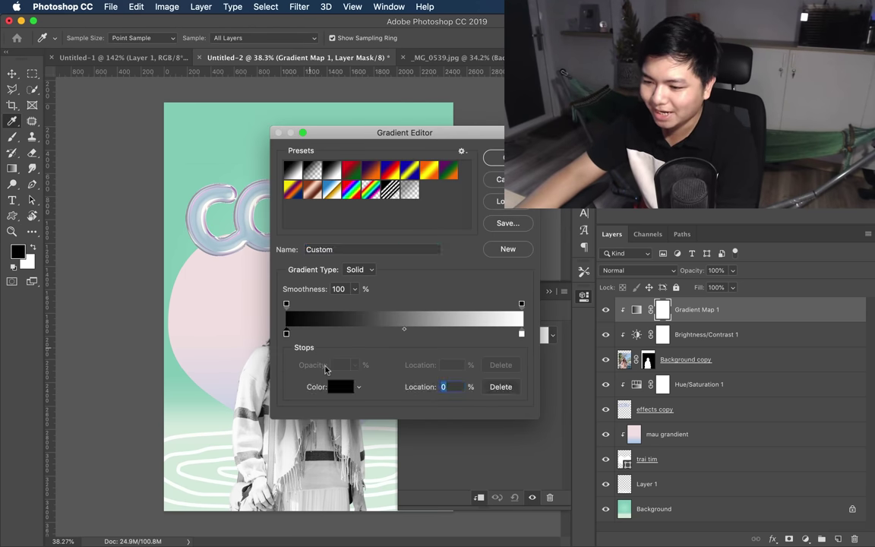
{"action": "left_click", "coordinate": [220, 156]}
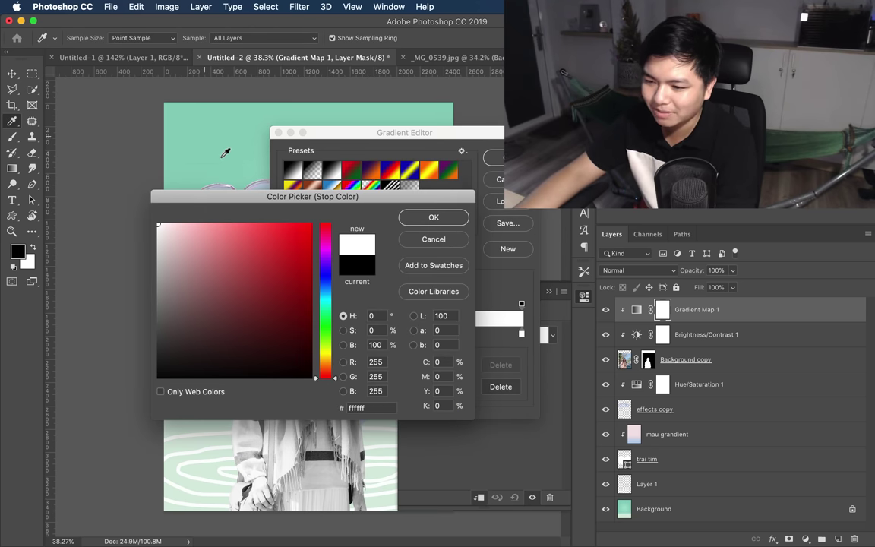
{"action": "left_click", "coordinate": [434, 218]}
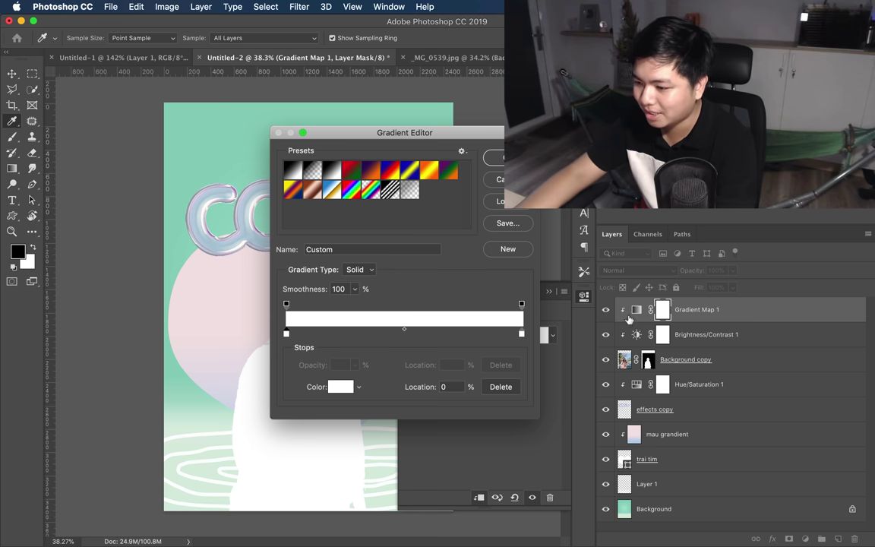
{"action": "left_click", "coordinate": [334, 389]}
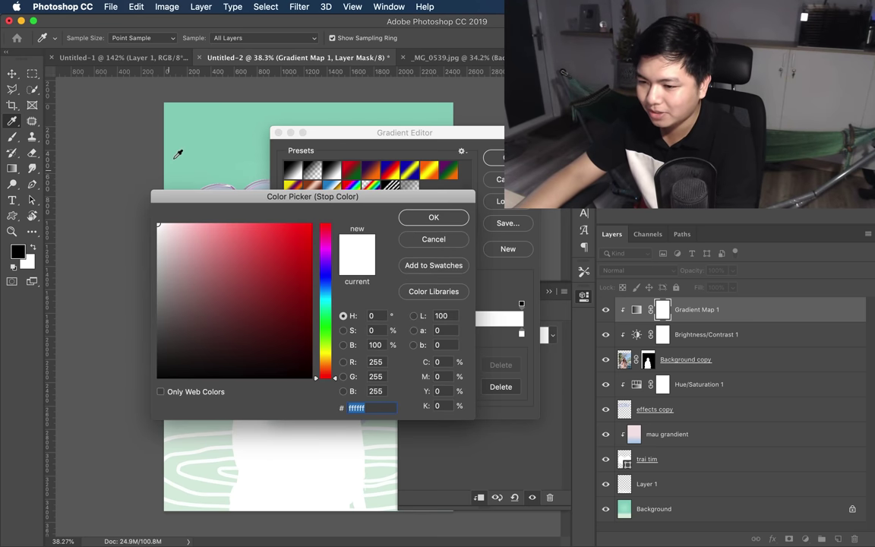
{"action": "left_click_drag", "start_coordinate": [325, 327], "coordinate": [326, 304]}
{"action": "left_click_drag", "start_coordinate": [197, 228], "coordinate": [200, 273]}
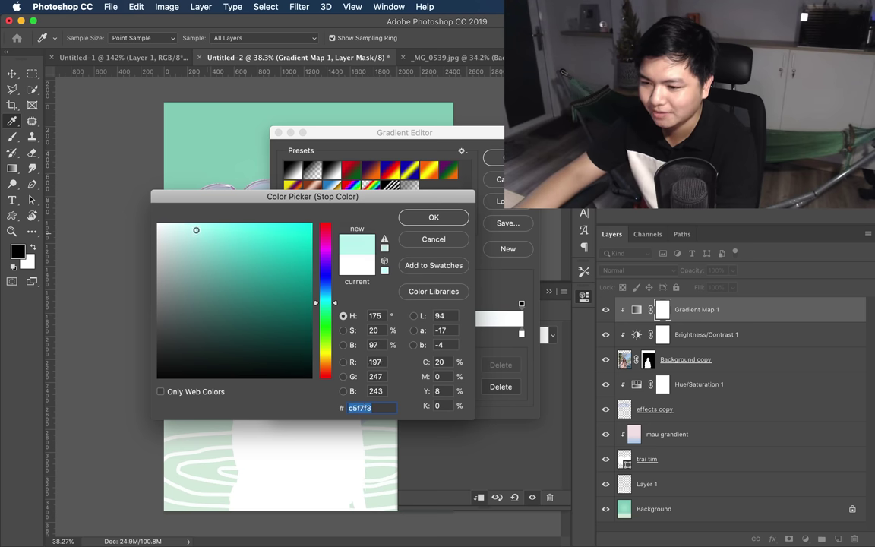
{"action": "left_click", "coordinate": [433, 218]}
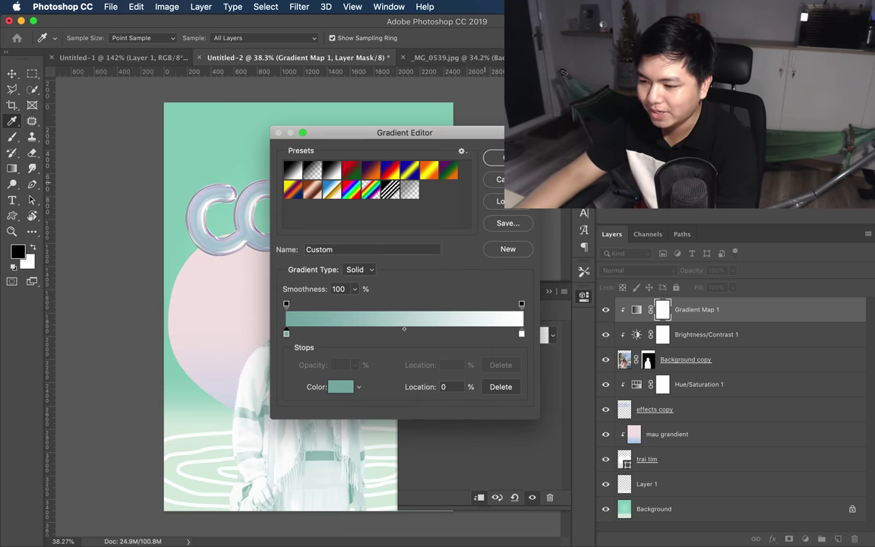
Set the gradient's right stop to pale pink and confirm the teal-to-pink map.
{"action": "left_click", "coordinate": [521, 335]}
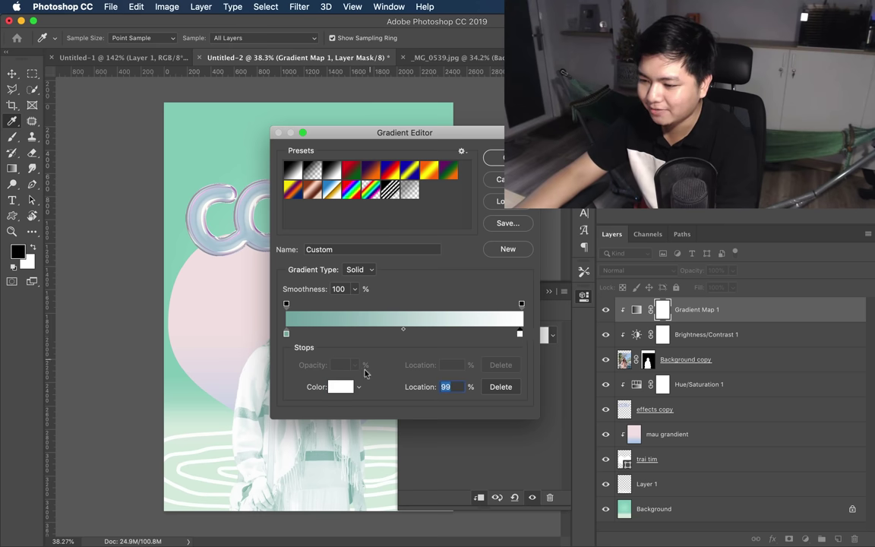
{"action": "left_click", "coordinate": [341, 387]}
{"action": "left_click_drag", "start_coordinate": [342, 195], "coordinate": [591, 159]}
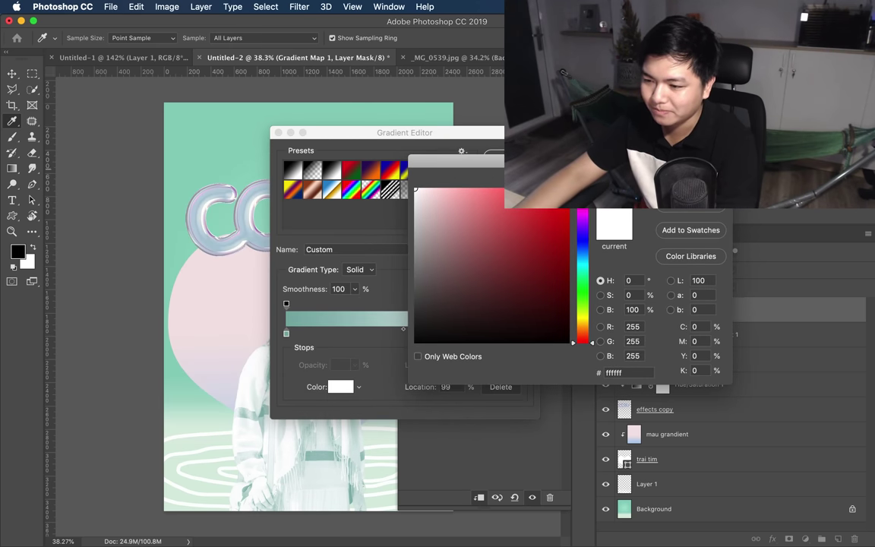
{"action": "left_click", "coordinate": [450, 196]}
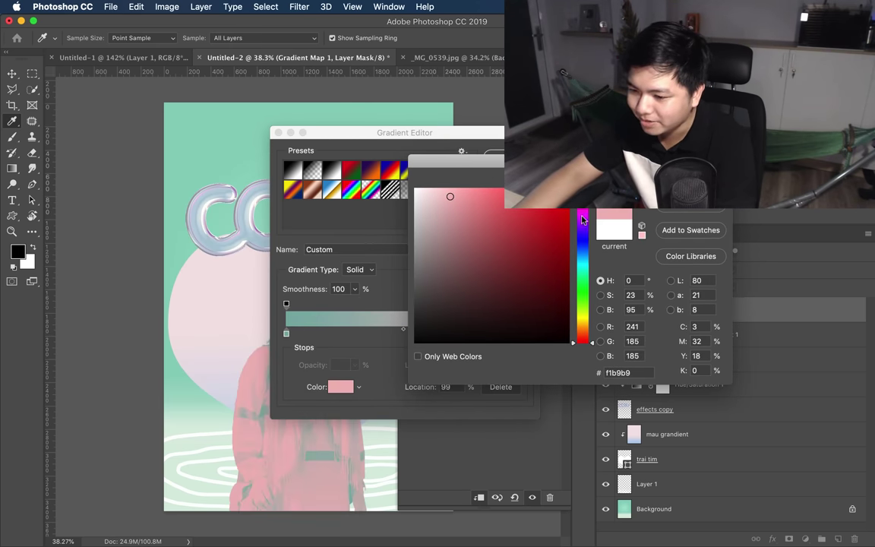
{"action": "left_click_drag", "start_coordinate": [583, 220], "coordinate": [585, 216]}
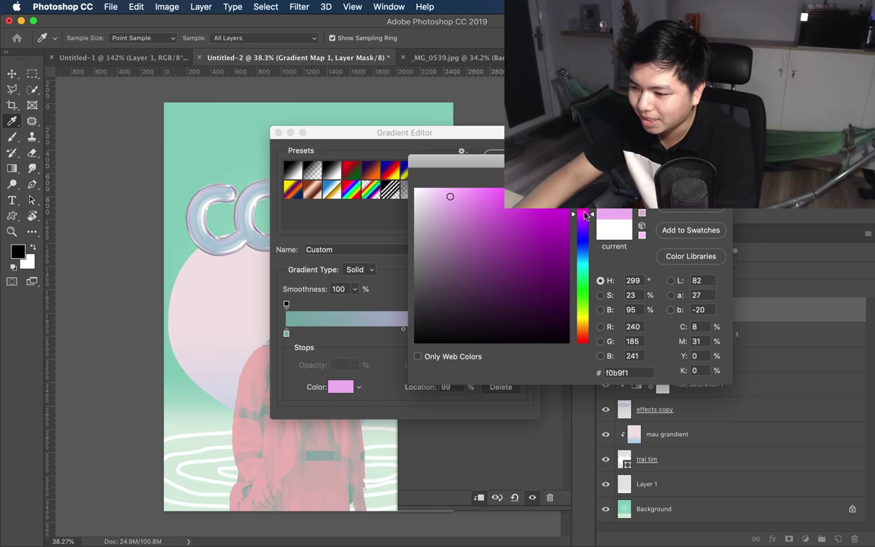
{"action": "left_click_drag", "start_coordinate": [447, 197], "coordinate": [431, 199]}
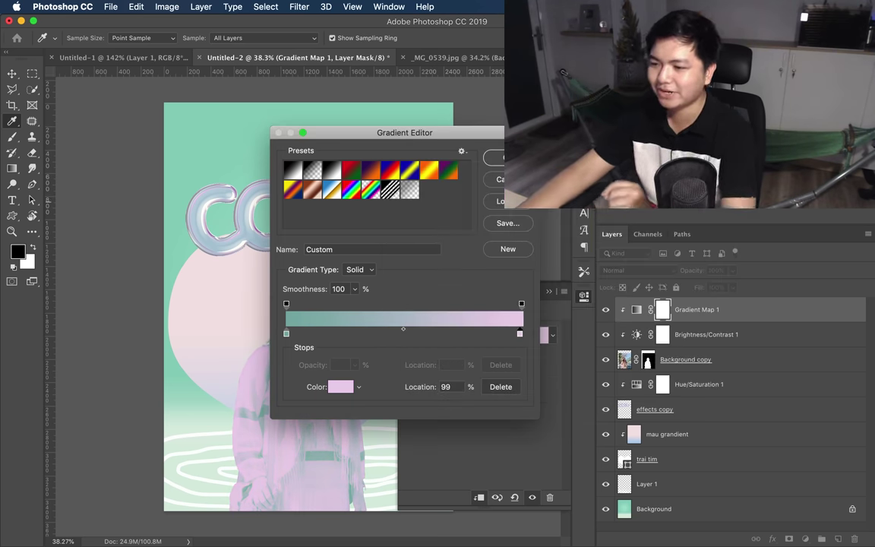
{"action": "left_click", "coordinate": [494, 157]}
{"action": "key", "text": "z"}
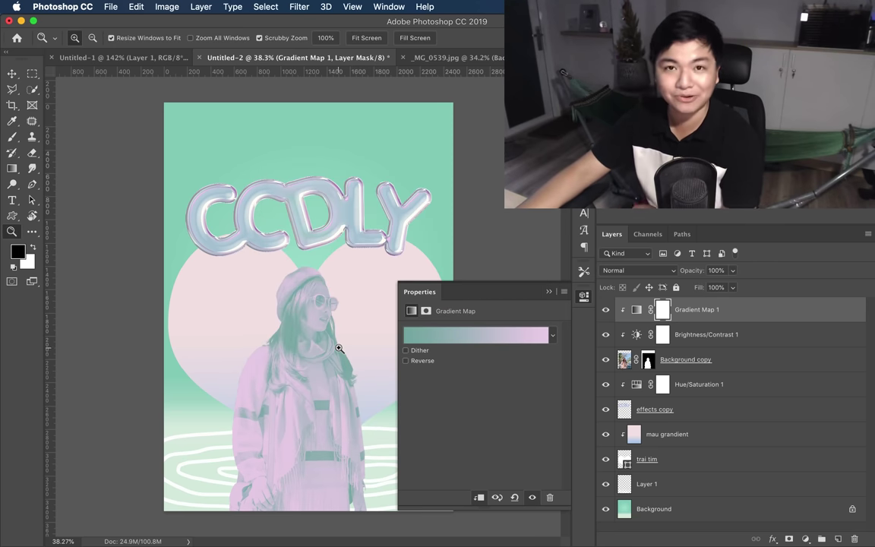
{"action": "left_click_drag", "start_coordinate": [693, 271], "coordinate": [642, 286]}
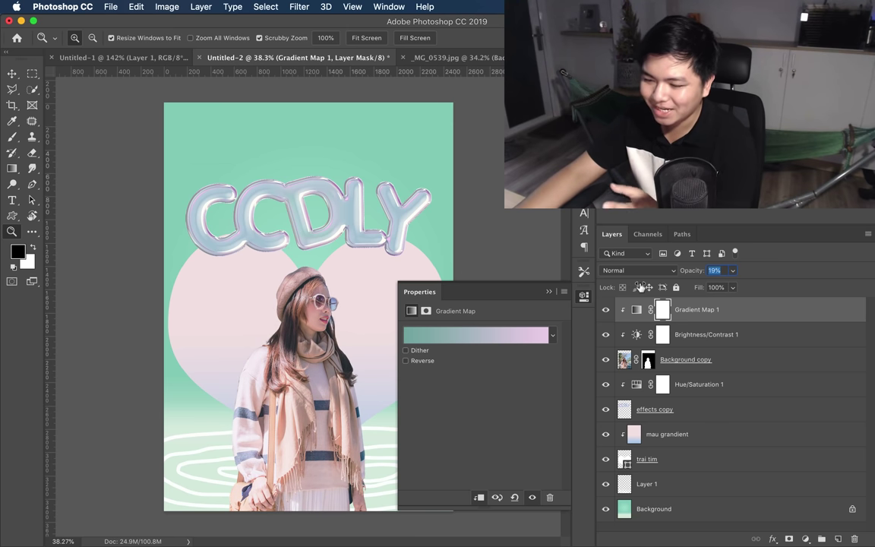
{"action": "left_click_drag", "start_coordinate": [641, 286], "coordinate": [639, 286]}
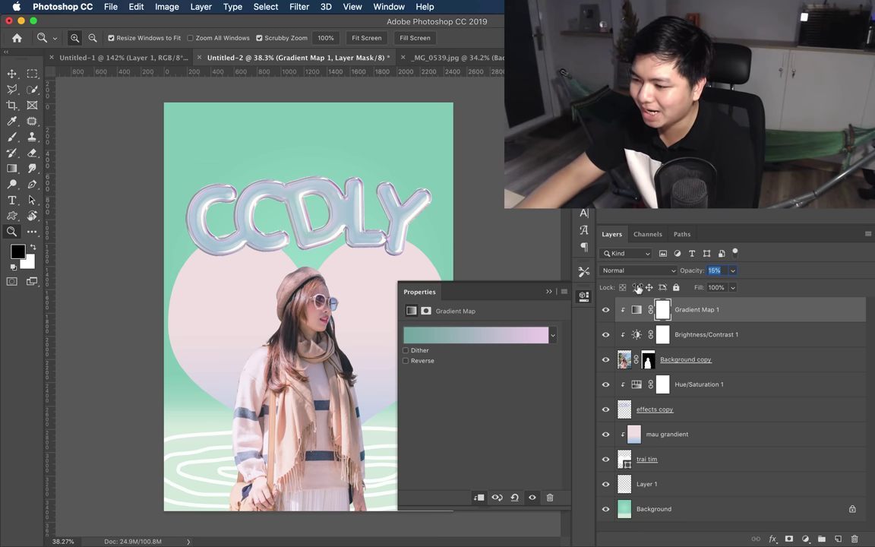
{"action": "left_click", "coordinate": [549, 292]}
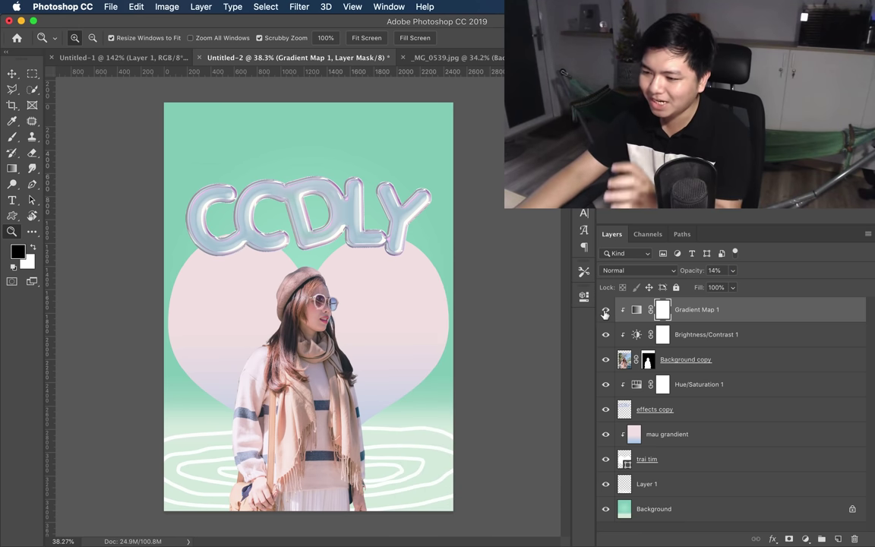
{"action": "left_click", "coordinate": [608, 310]}
{"action": "left_click", "coordinate": [608, 311]}
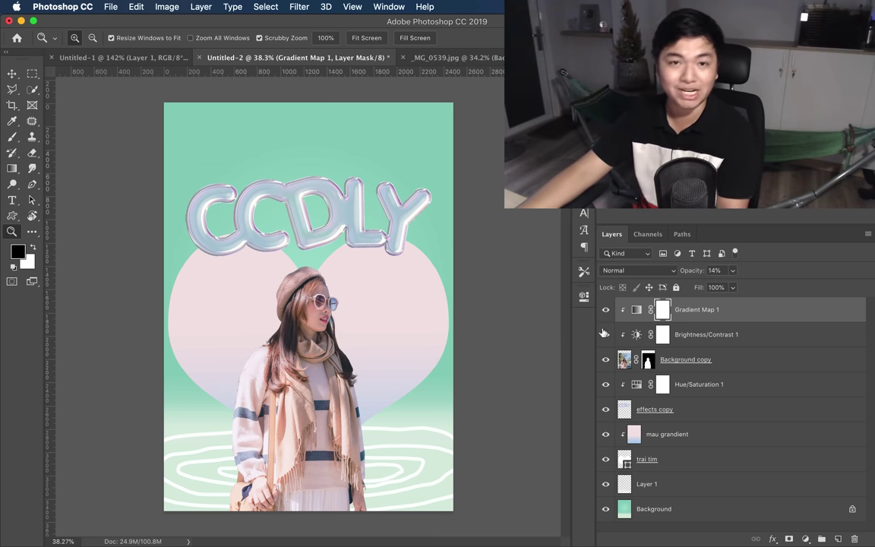
{"action": "left_click_drag", "start_coordinate": [332, 327], "coordinate": [210, 215]}
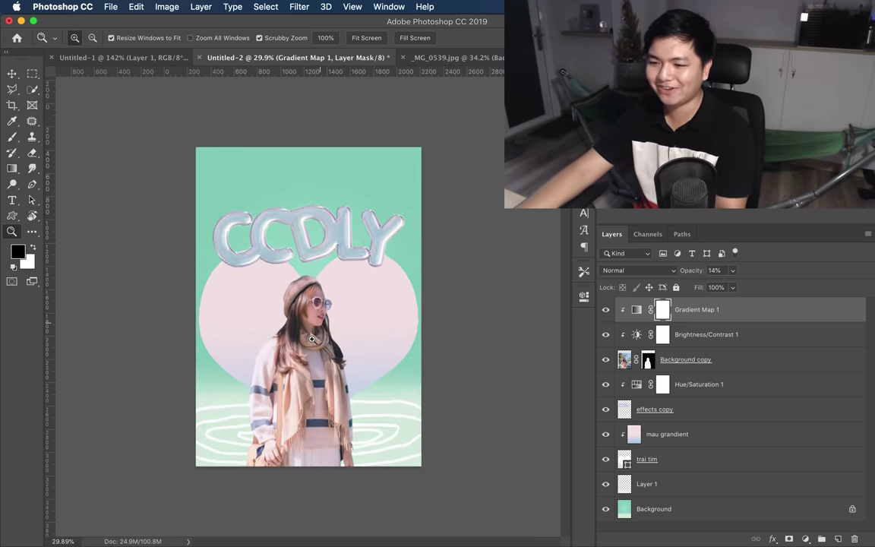
Draw a horizontal text box across the top of the poster.
{"action": "left_click", "coordinate": [18, 203]}
{"action": "left_click", "coordinate": [76, 198]}
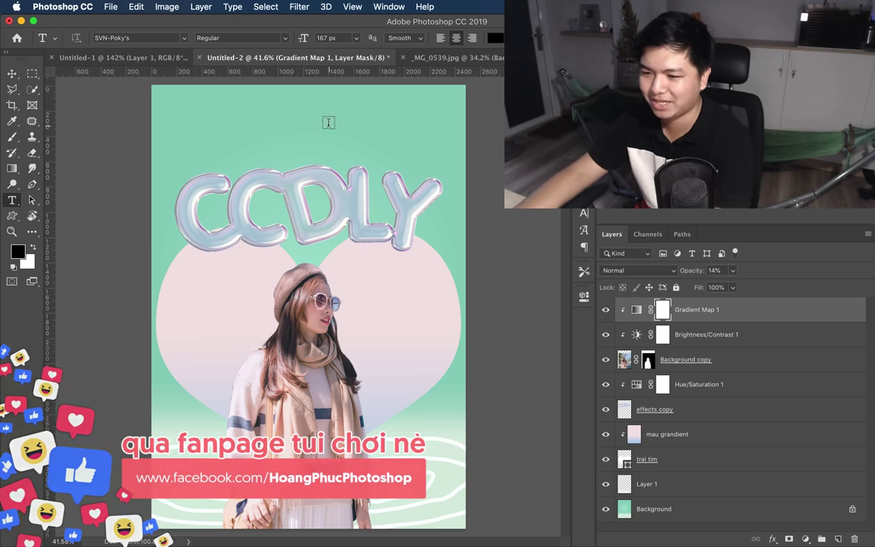
{"action": "left_click_drag", "start_coordinate": [151, 101], "coordinate": [465, 174]}
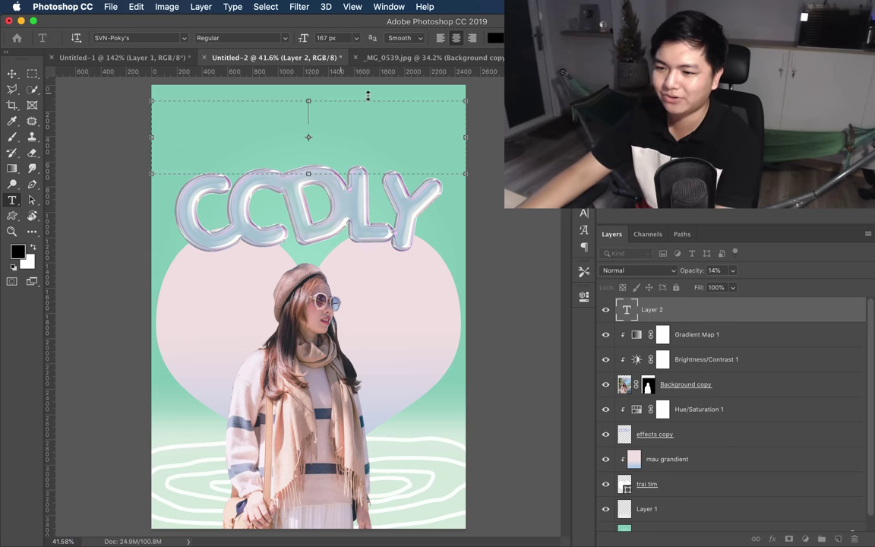
{"action": "left_click", "coordinate": [183, 39]}
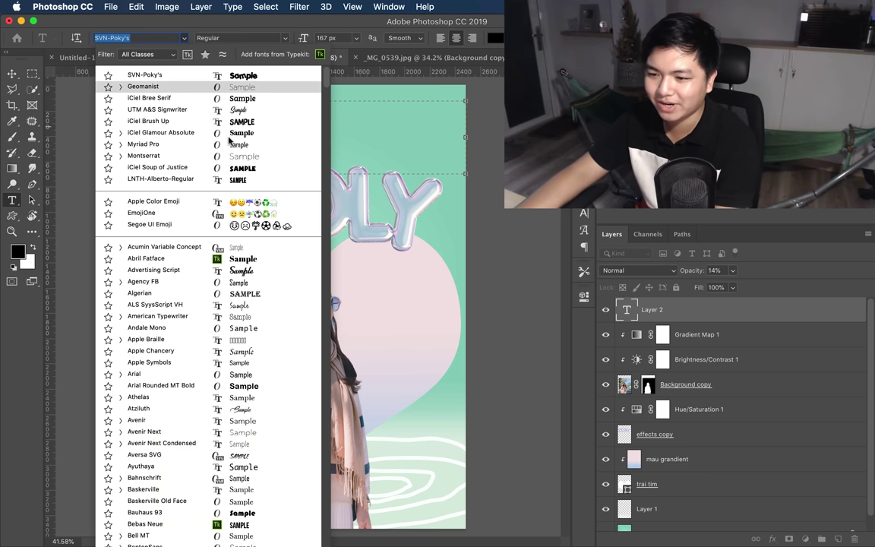
{"action": "key", "text": "Escape"}
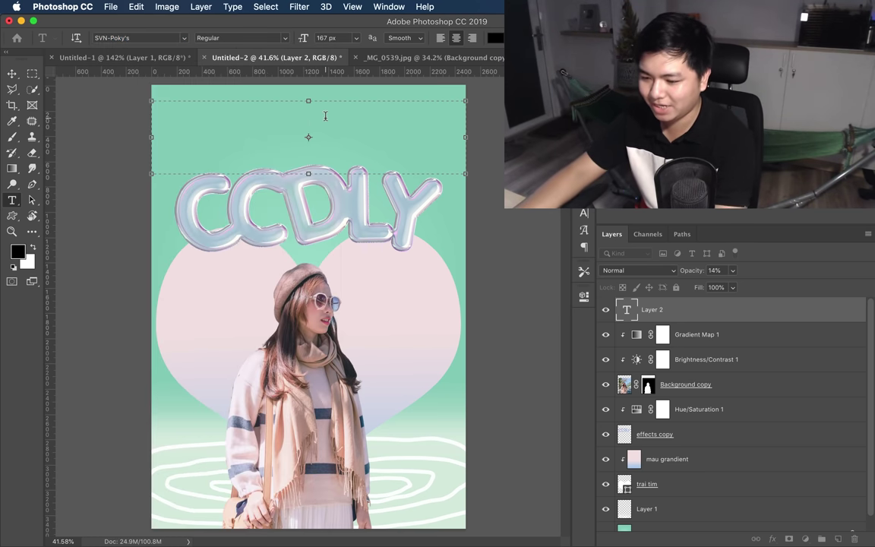
Type the tagline 'Chắc Chắn Đây Là Yêu' with letter tracking set to 0.
{"action": "type", "text": "Chaắc"}
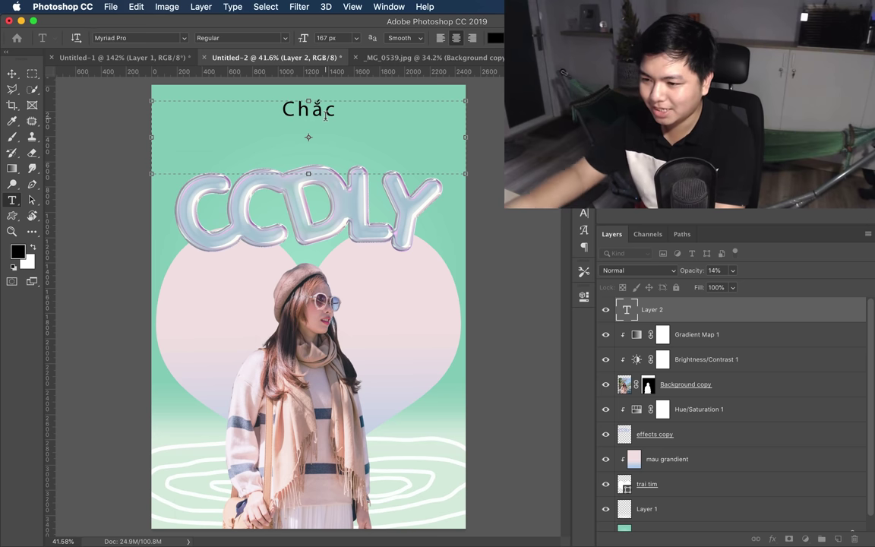
{"action": "double_click", "coordinate": [331, 115]}
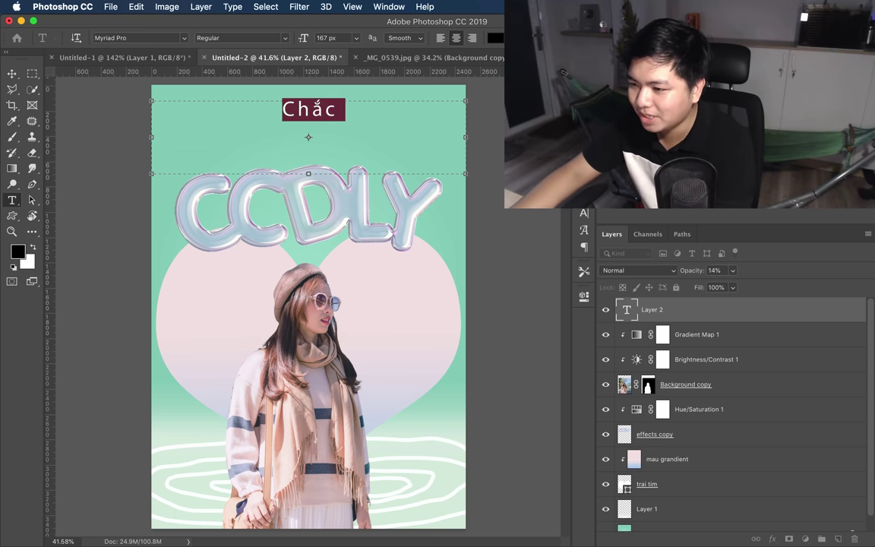
{"action": "key", "text": "ctrl+t"}
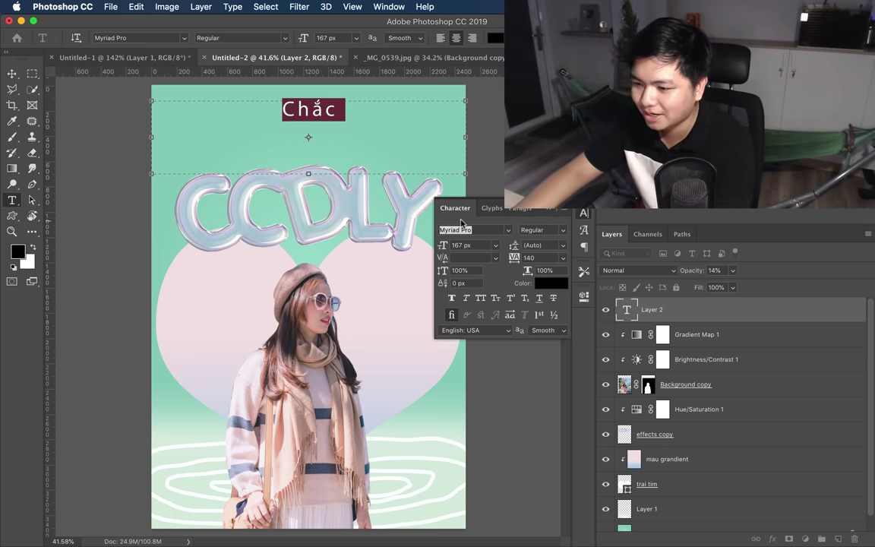
{"action": "left_click", "coordinate": [563, 258]}
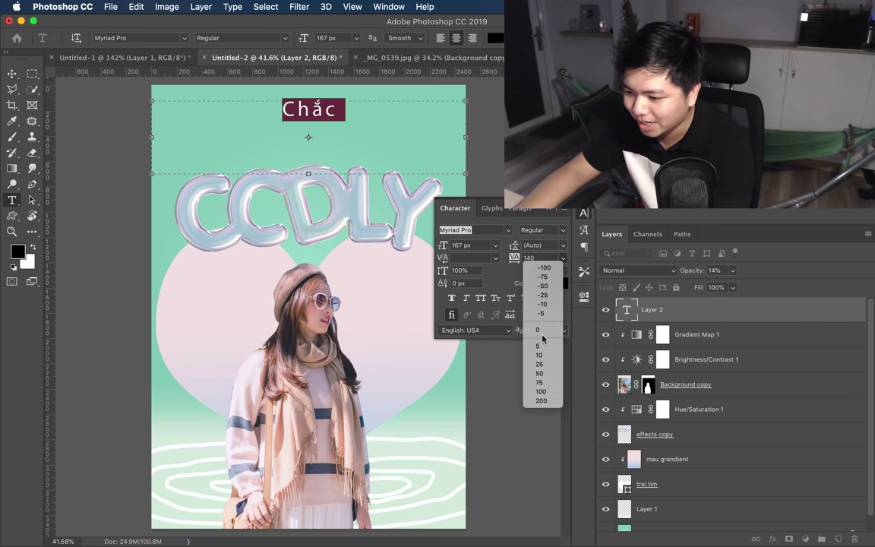
{"action": "left_click", "coordinate": [527, 267]}
{"action": "left_click", "coordinate": [342, 108]}
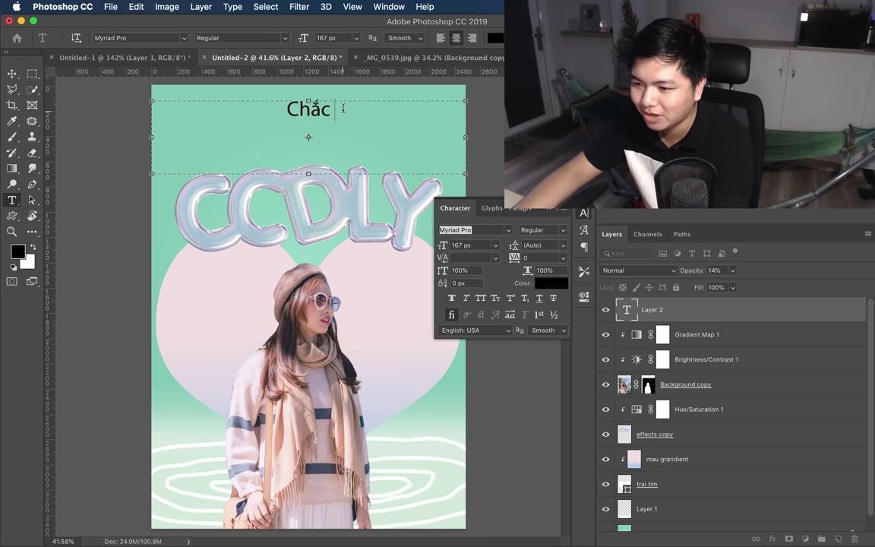
{"action": "type", "text": "Chán"}
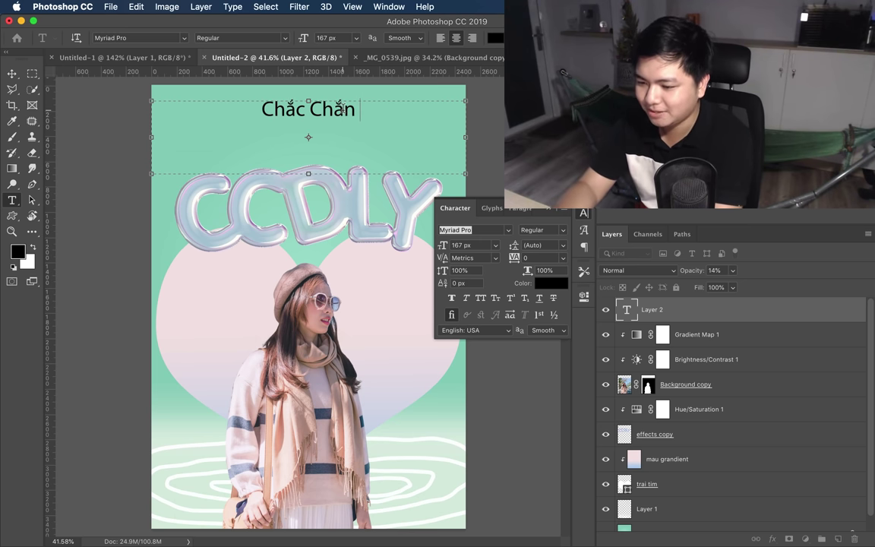
{"action": "type", "text": " Đa"}
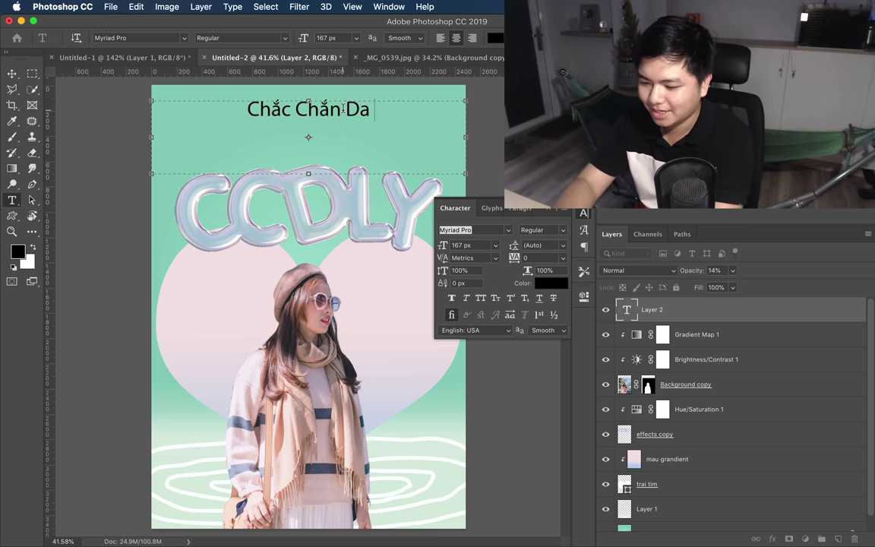
{"action": "type", "text": "ây Là Ye"}
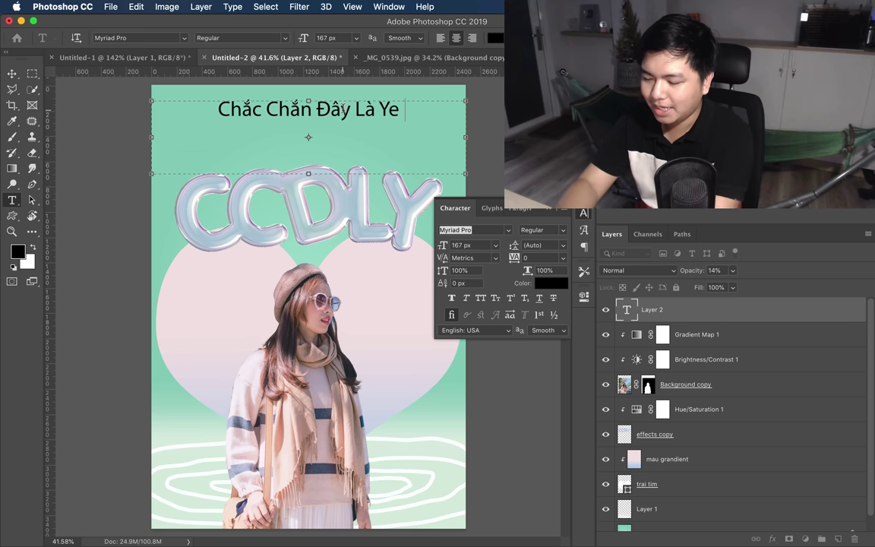
{"action": "key", "text": "BackSpace"}
{"action": "type", "text": "êu"}
Colour the whole tagline white and commit the text.
{"action": "left_click_drag", "start_coordinate": [404, 111], "coordinate": [212, 110]}
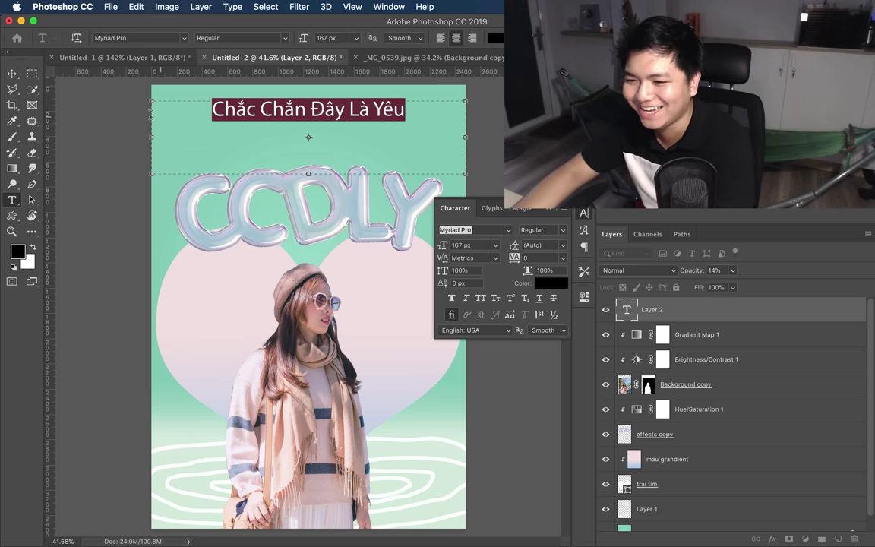
{"action": "left_click", "coordinate": [360, 111]}
{"action": "triple_click", "coordinate": [360, 111]}
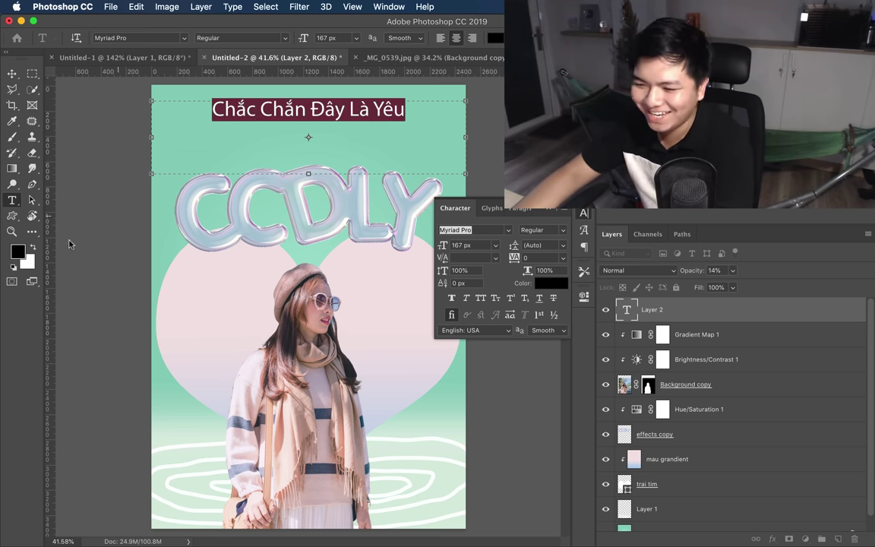
{"action": "left_click", "coordinate": [549, 282]}
{"action": "left_click_drag", "start_coordinate": [493, 251], "coordinate": [415, 190]}
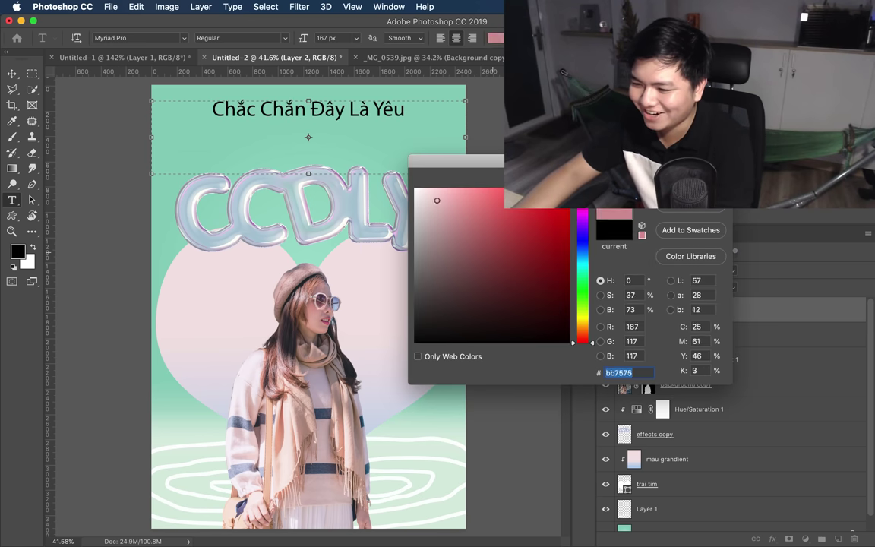
{"action": "key", "text": "Return"}
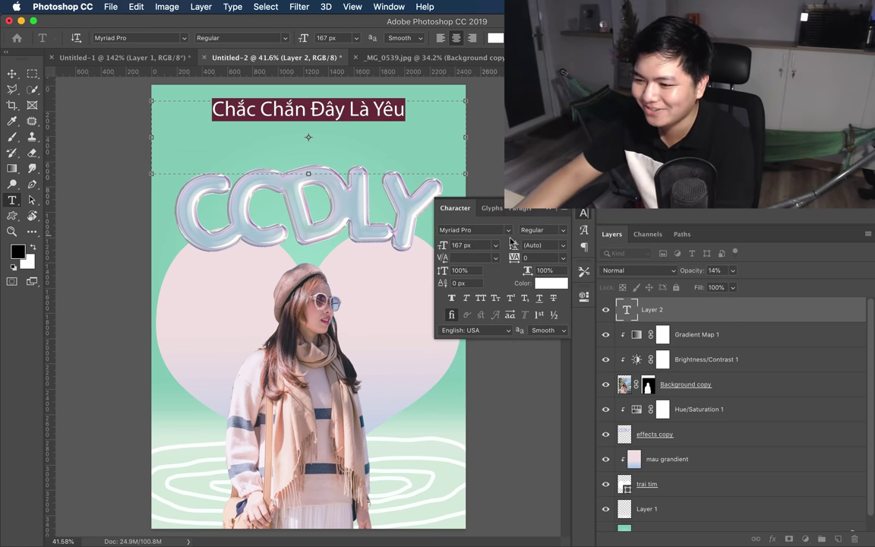
{"action": "key", "text": "Right"}
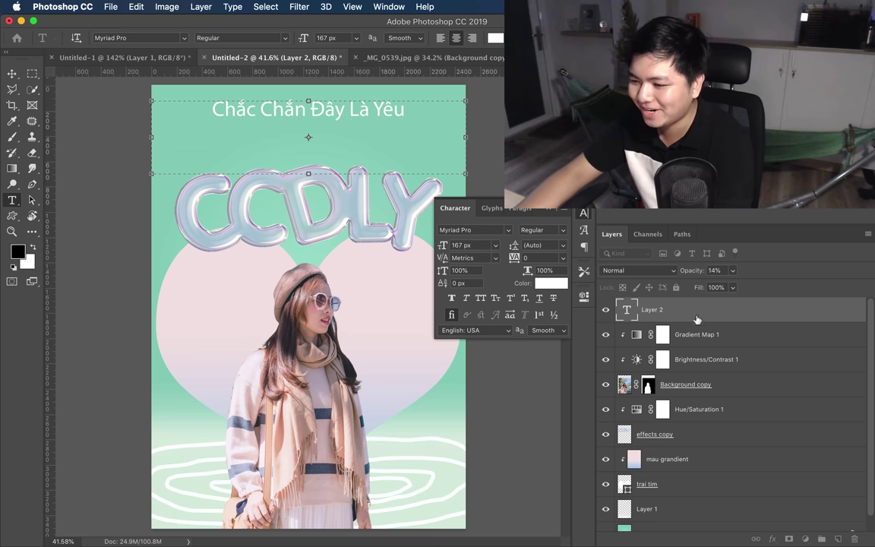
{"action": "left_click", "coordinate": [697, 320]}
Set the tagline in UTM A&S Signwriter and move it slightly lower.
{"action": "left_click", "coordinate": [510, 231]}
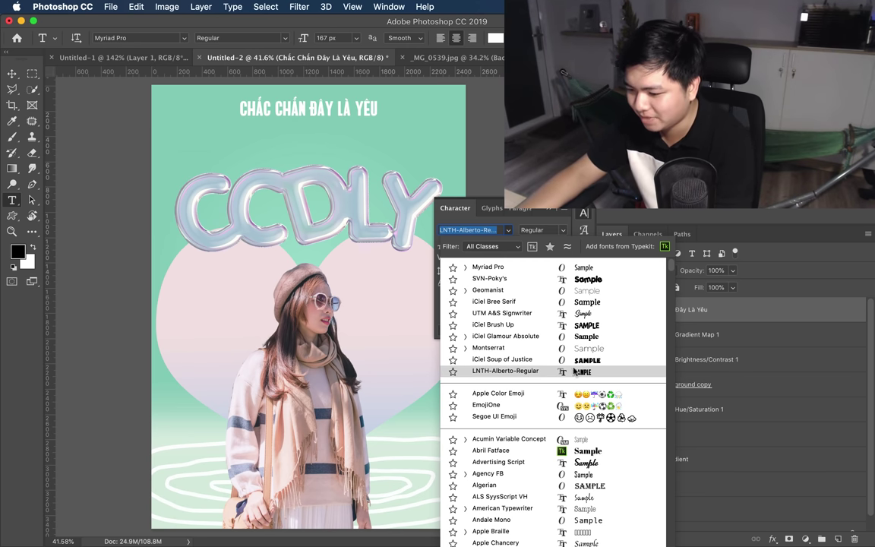
{"action": "left_click", "coordinate": [574, 316]}
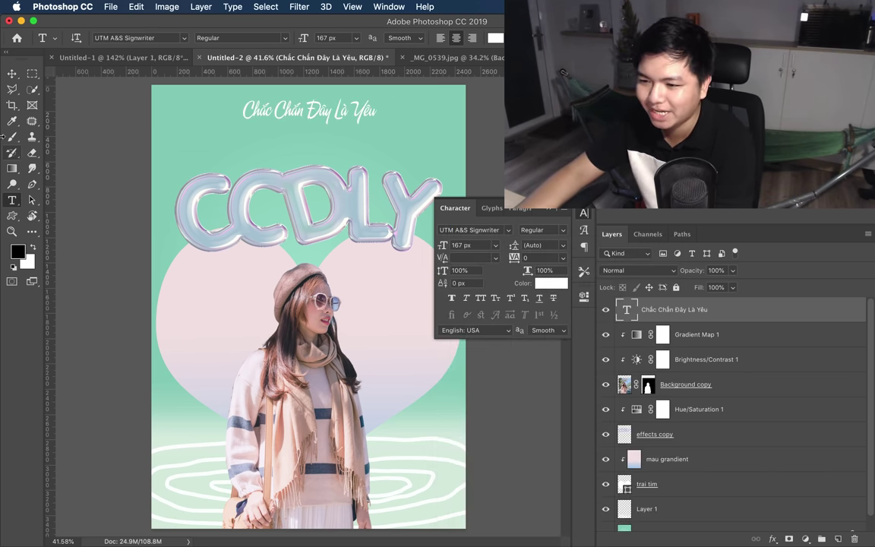
{"action": "left_click", "coordinate": [12, 74]}
{"action": "left_click_drag", "start_coordinate": [352, 119], "coordinate": [352, 139]}
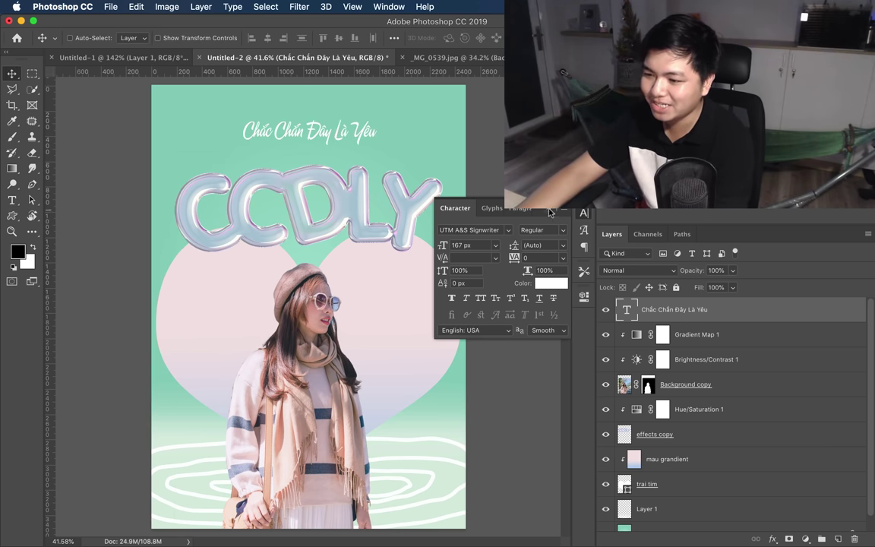
Zoom out to see the whole poster and nudge the tagline a little lower.
{"action": "left_click", "coordinate": [584, 212]}
{"action": "key", "text": "z"}
{"action": "left_click_drag", "start_coordinate": [309, 307], "coordinate": [296, 333]}
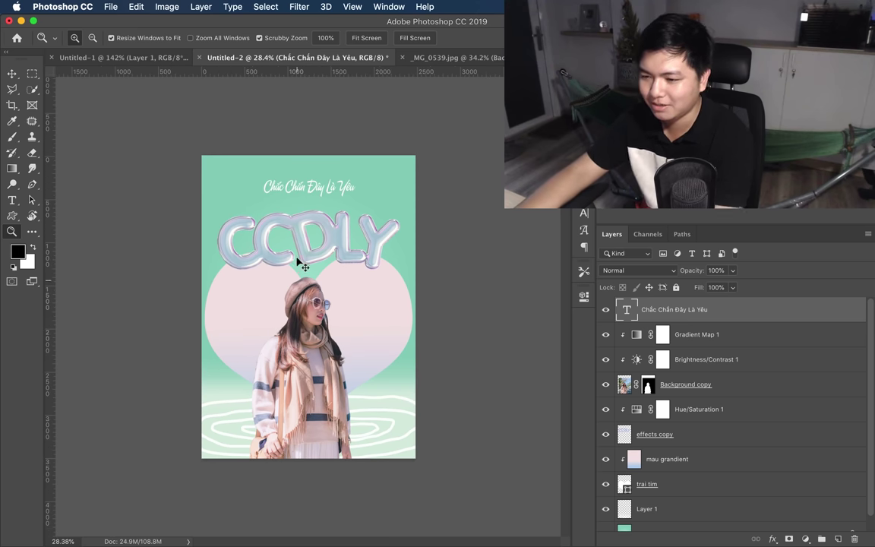
{"action": "key", "text": "v"}
{"action": "left_click_drag", "start_coordinate": [328, 191], "coordinate": [328, 196]}
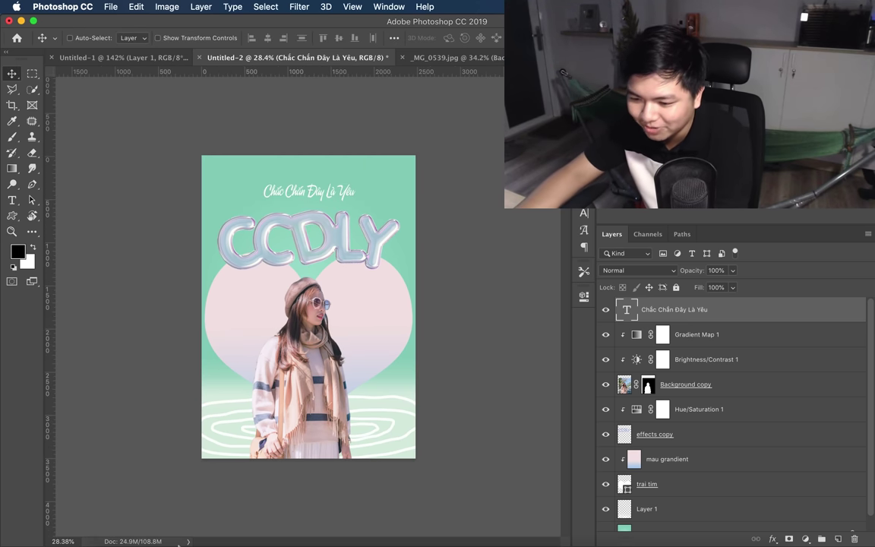
Drag LOGO shape with text white.png from Desktop > PHUC > tuts onto the canvas.
{"action": "left_click", "coordinate": [121, 522]}
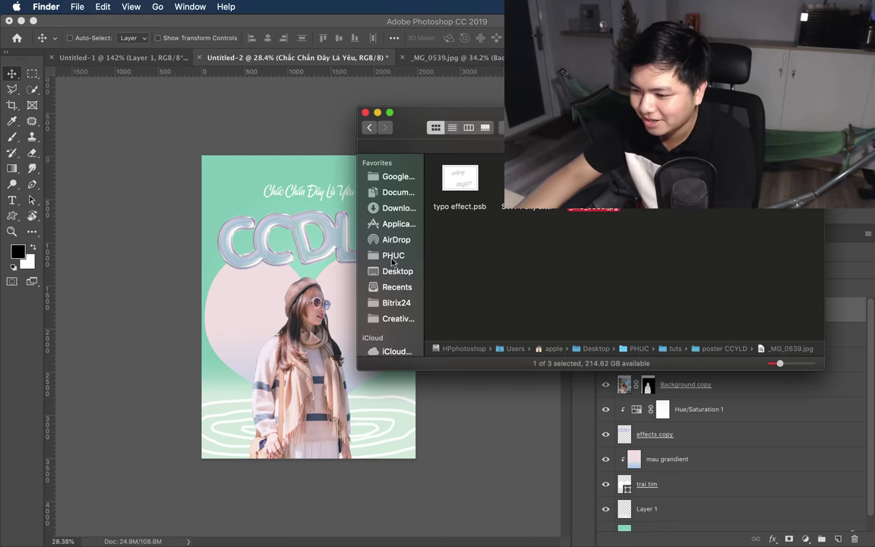
{"action": "left_click", "coordinate": [392, 261]}
{"action": "scroll", "coordinate": [532, 229], "scroll_direction": "down", "scroll_amount": 5}
{"action": "scroll", "coordinate": [531, 229], "scroll_direction": "up", "scroll_amount": 5}
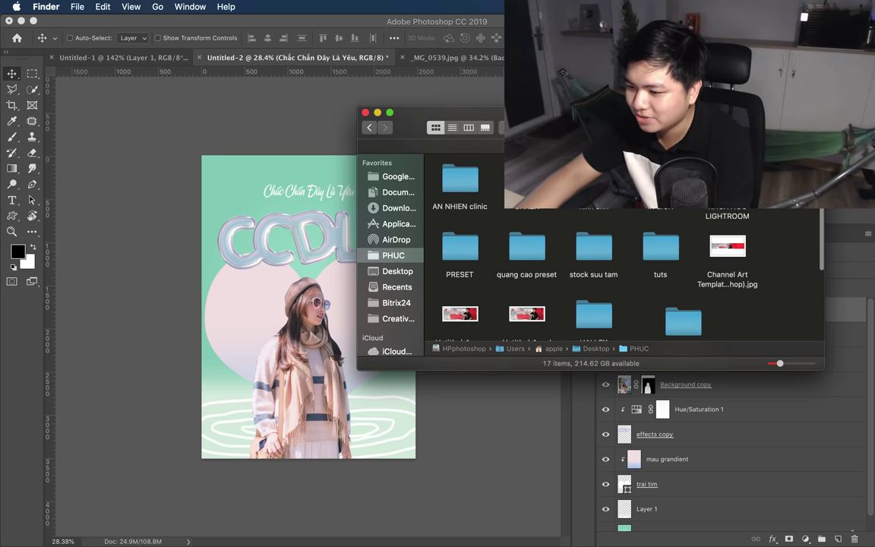
{"action": "double_click", "coordinate": [647, 253]}
{"action": "scroll", "coordinate": [646, 249], "scroll_direction": "down", "scroll_amount": 5}
{"action": "scroll", "coordinate": [642, 247], "scroll_direction": "down", "scroll_amount": 5}
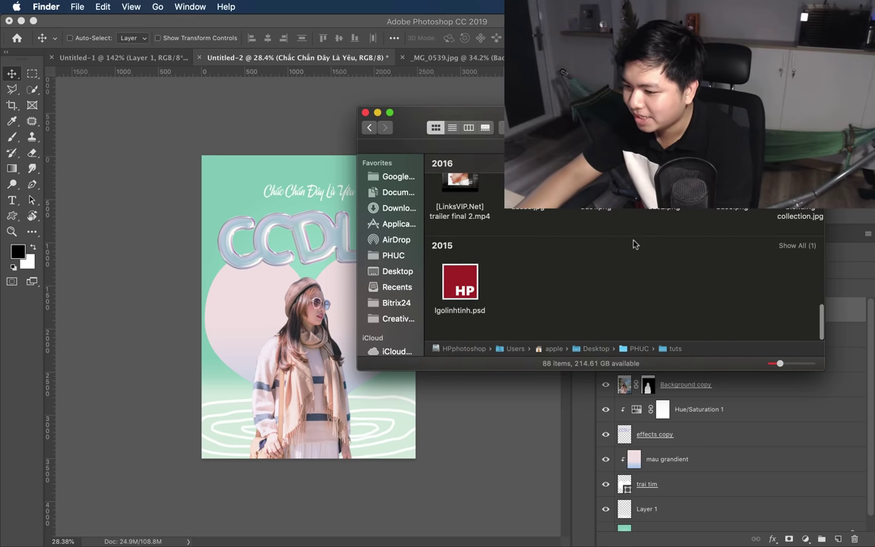
{"action": "scroll", "coordinate": [635, 244], "scroll_direction": "down", "scroll_amount": 5}
{"action": "scroll", "coordinate": [635, 244], "scroll_direction": "up", "scroll_amount": 3}
{"action": "scroll", "coordinate": [647, 255], "scroll_direction": "up", "scroll_amount": 3}
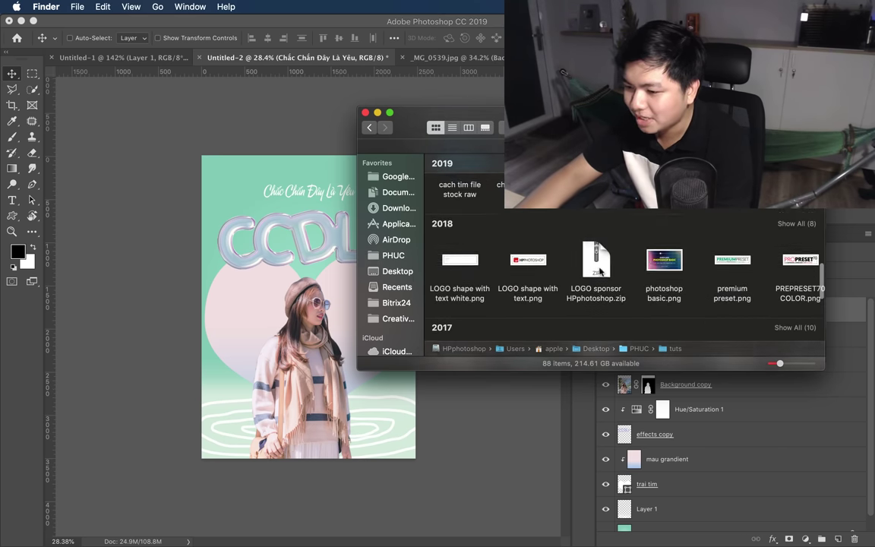
{"action": "mouse_move", "coordinate": [460, 261]}
{"action": "left_mouse_down"}
{"action": "mouse_move", "coordinate": [299, 275]}
{"action": "mouse_move", "coordinate": [411, 284]}
{"action": "mouse_move", "coordinate": [343, 299]}
{"action": "mouse_move", "coordinate": [342, 180]}
{"action": "left_mouse_up"}
Commit the scaled-down white logo placement above the tagline.
{"action": "key", "text": "Return"}
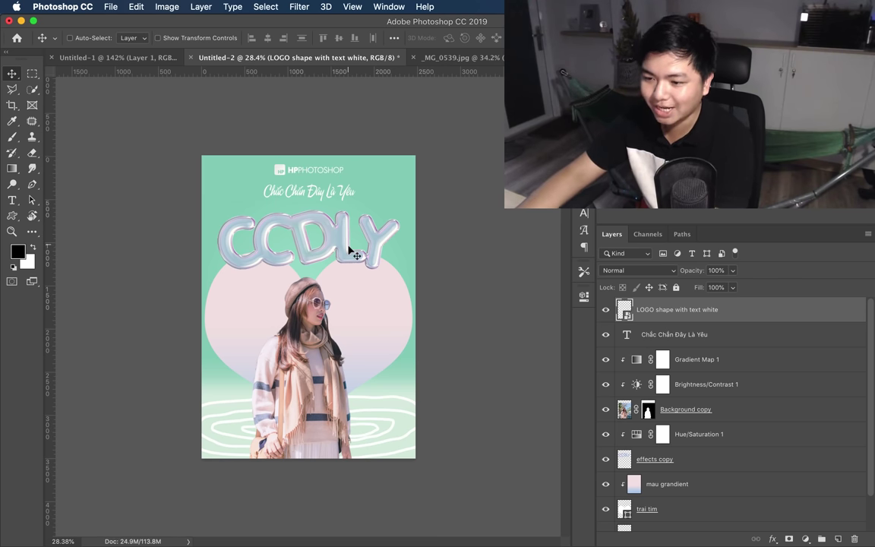